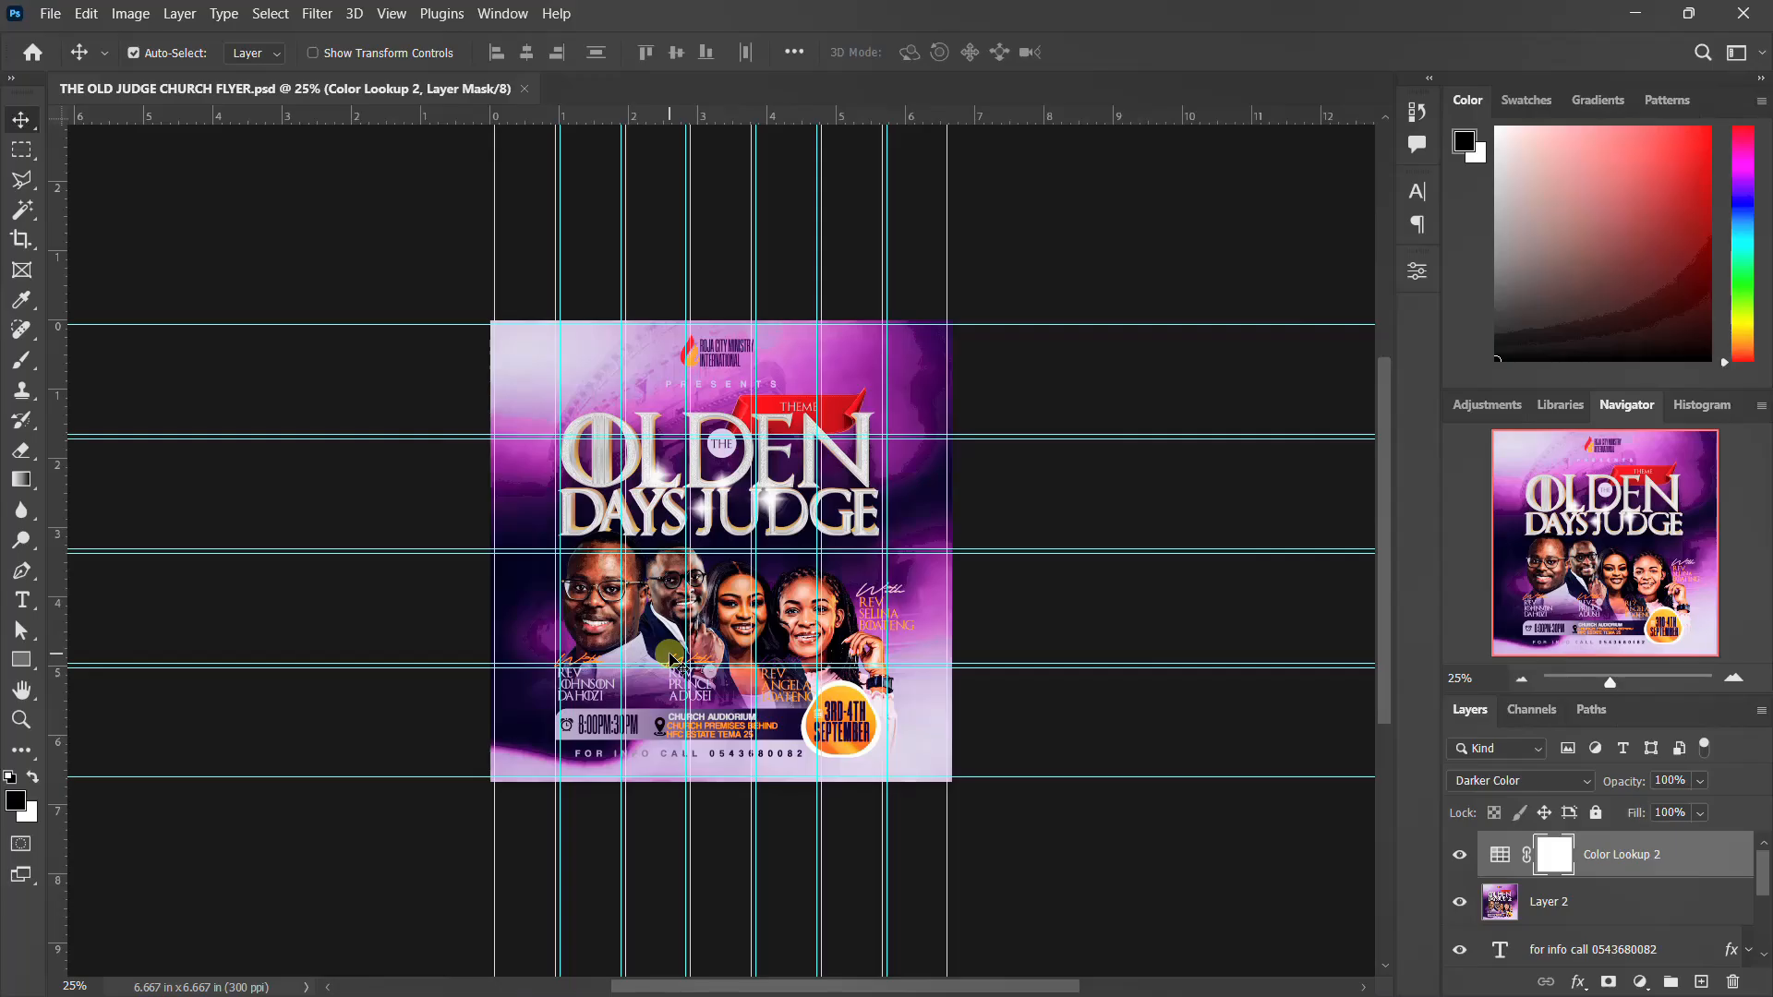
# Examine the finished church flyer design closely, from the ministry logo down to the date and contact details
pyautogui.hotkey('ctrl', '+')
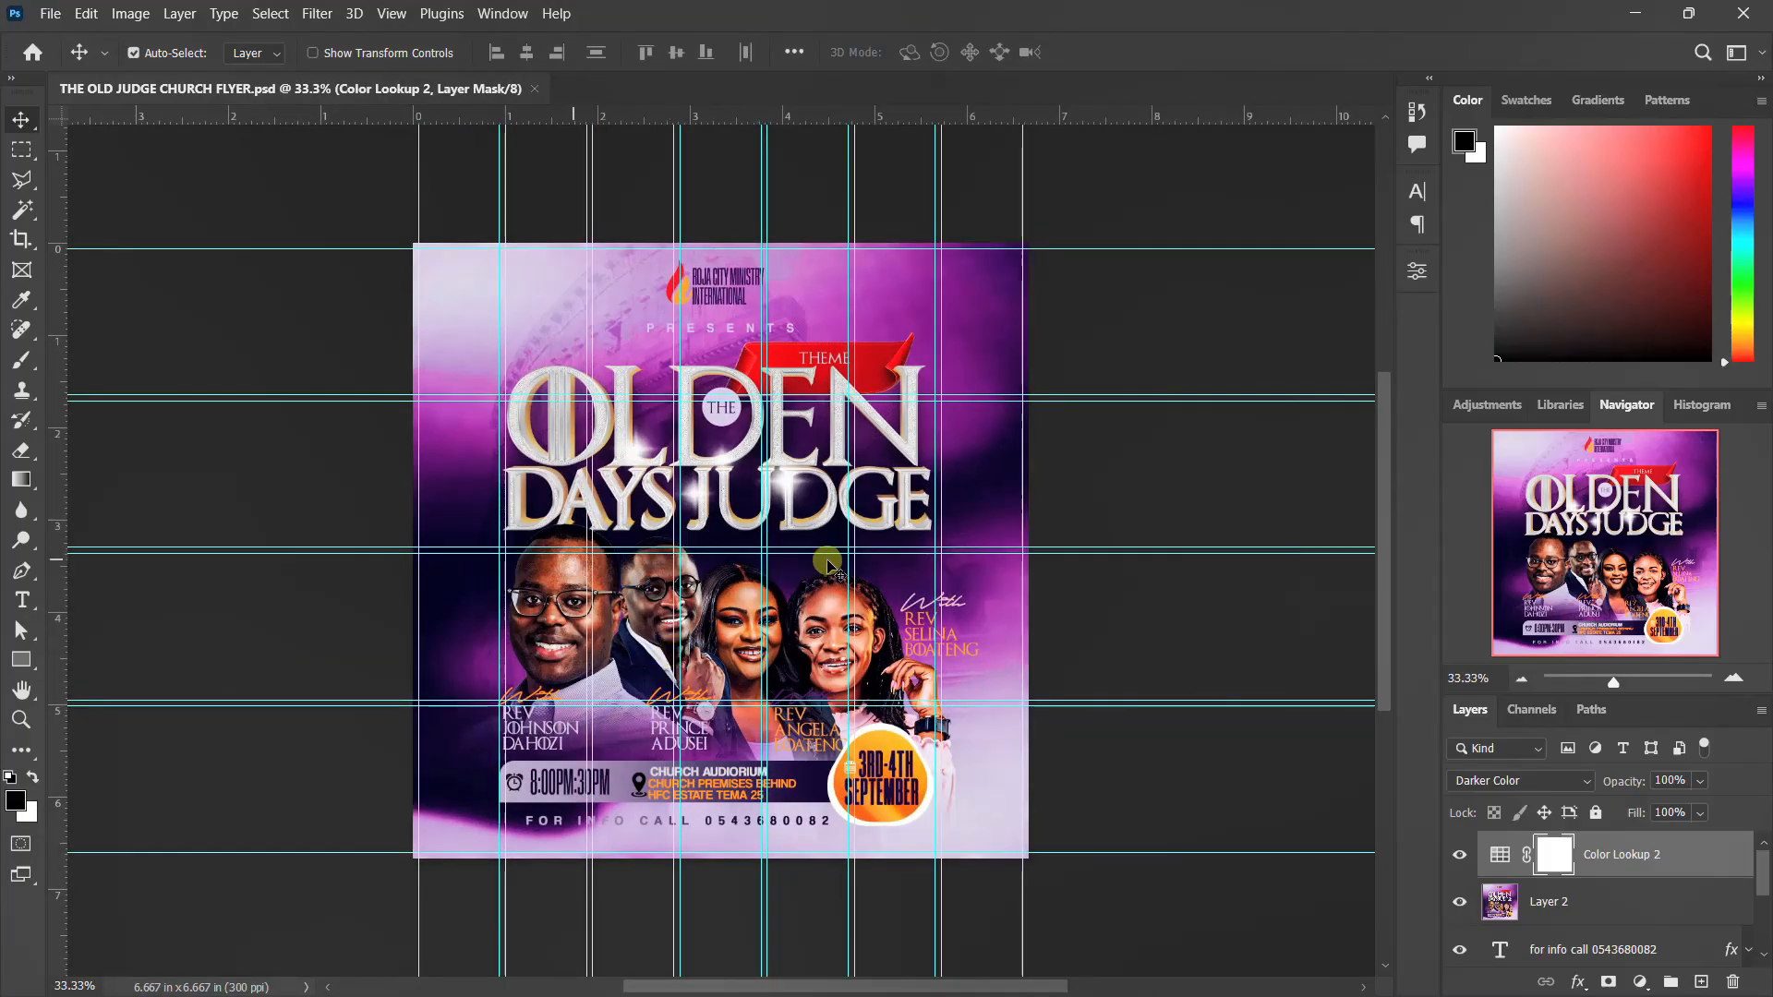
pyautogui.scroll(-2, 873, 536)
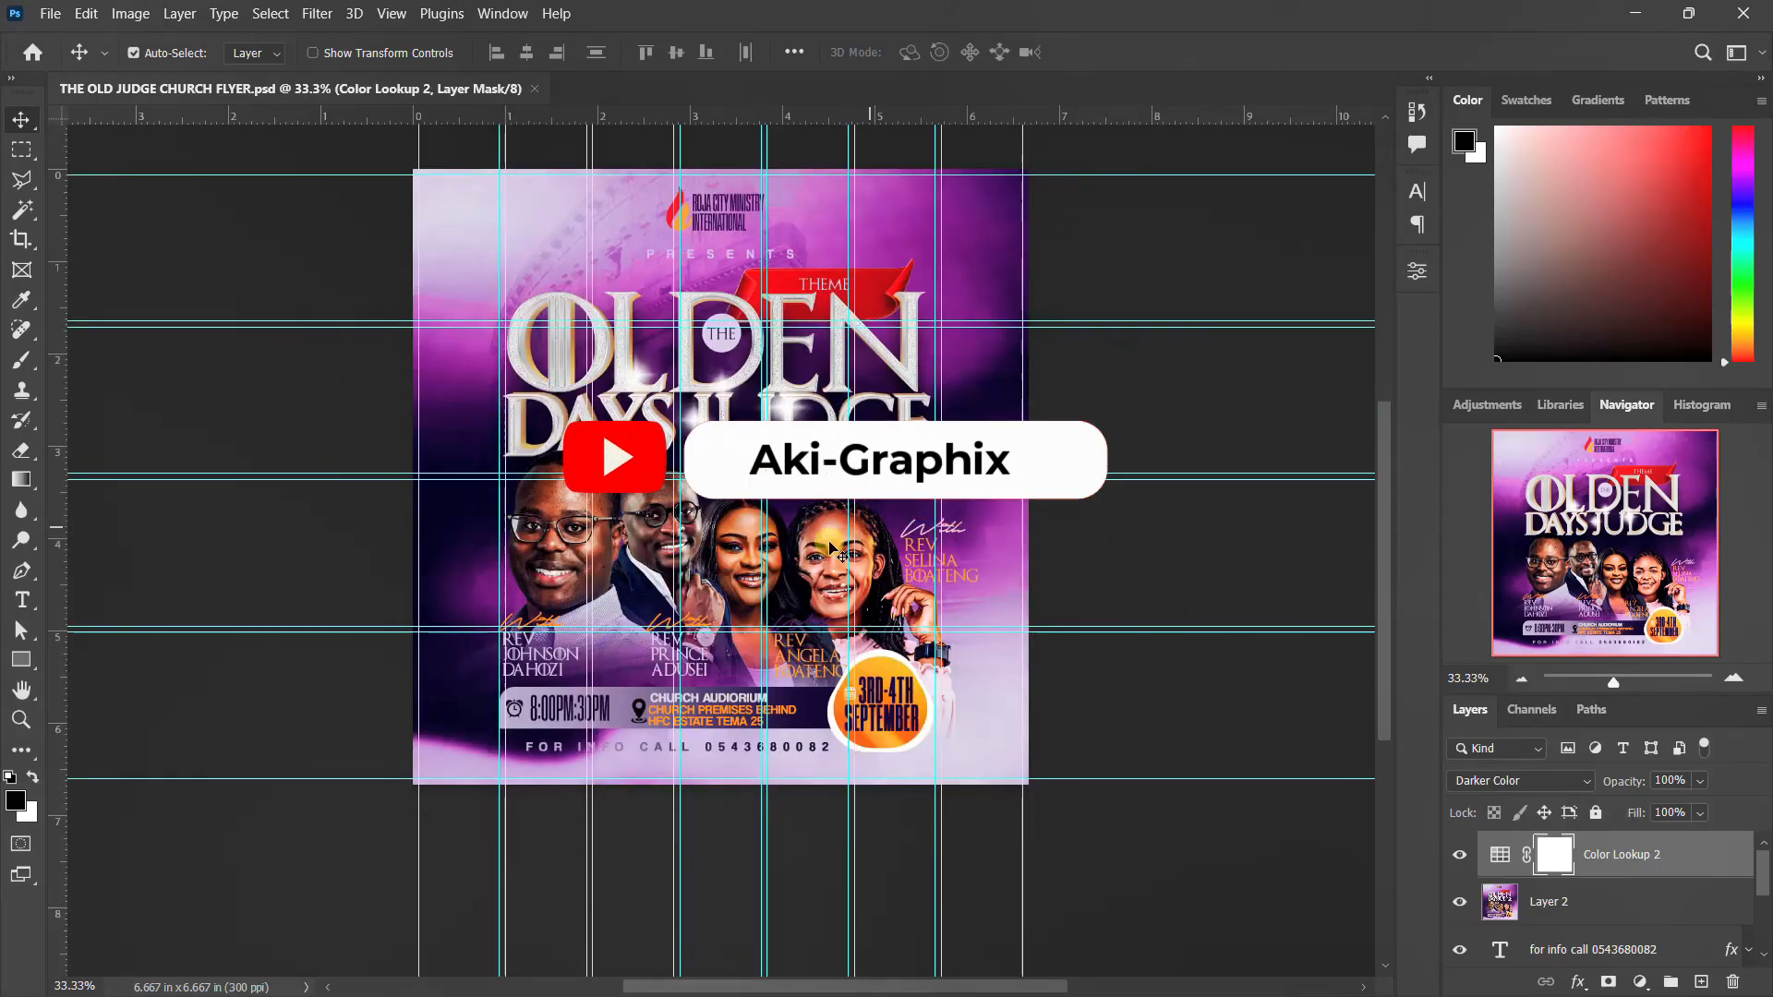
pyautogui.scroll(1, 830, 546)
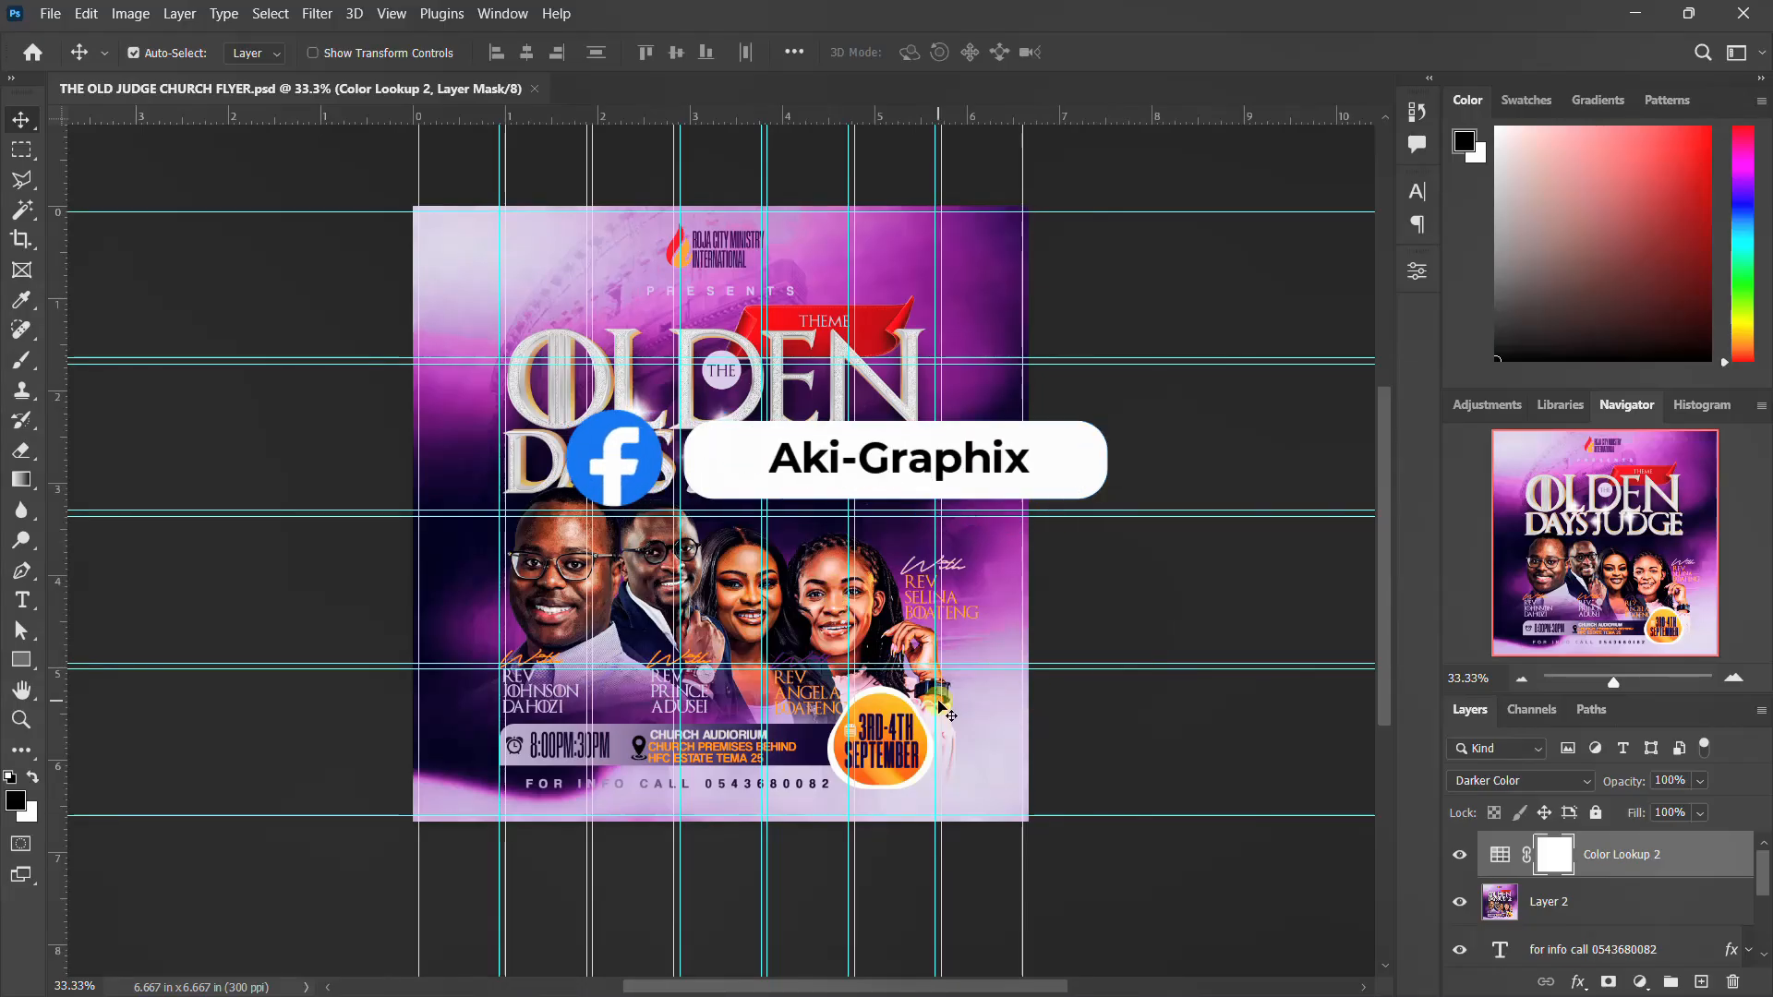
pyautogui.scroll(1, 729, 643)
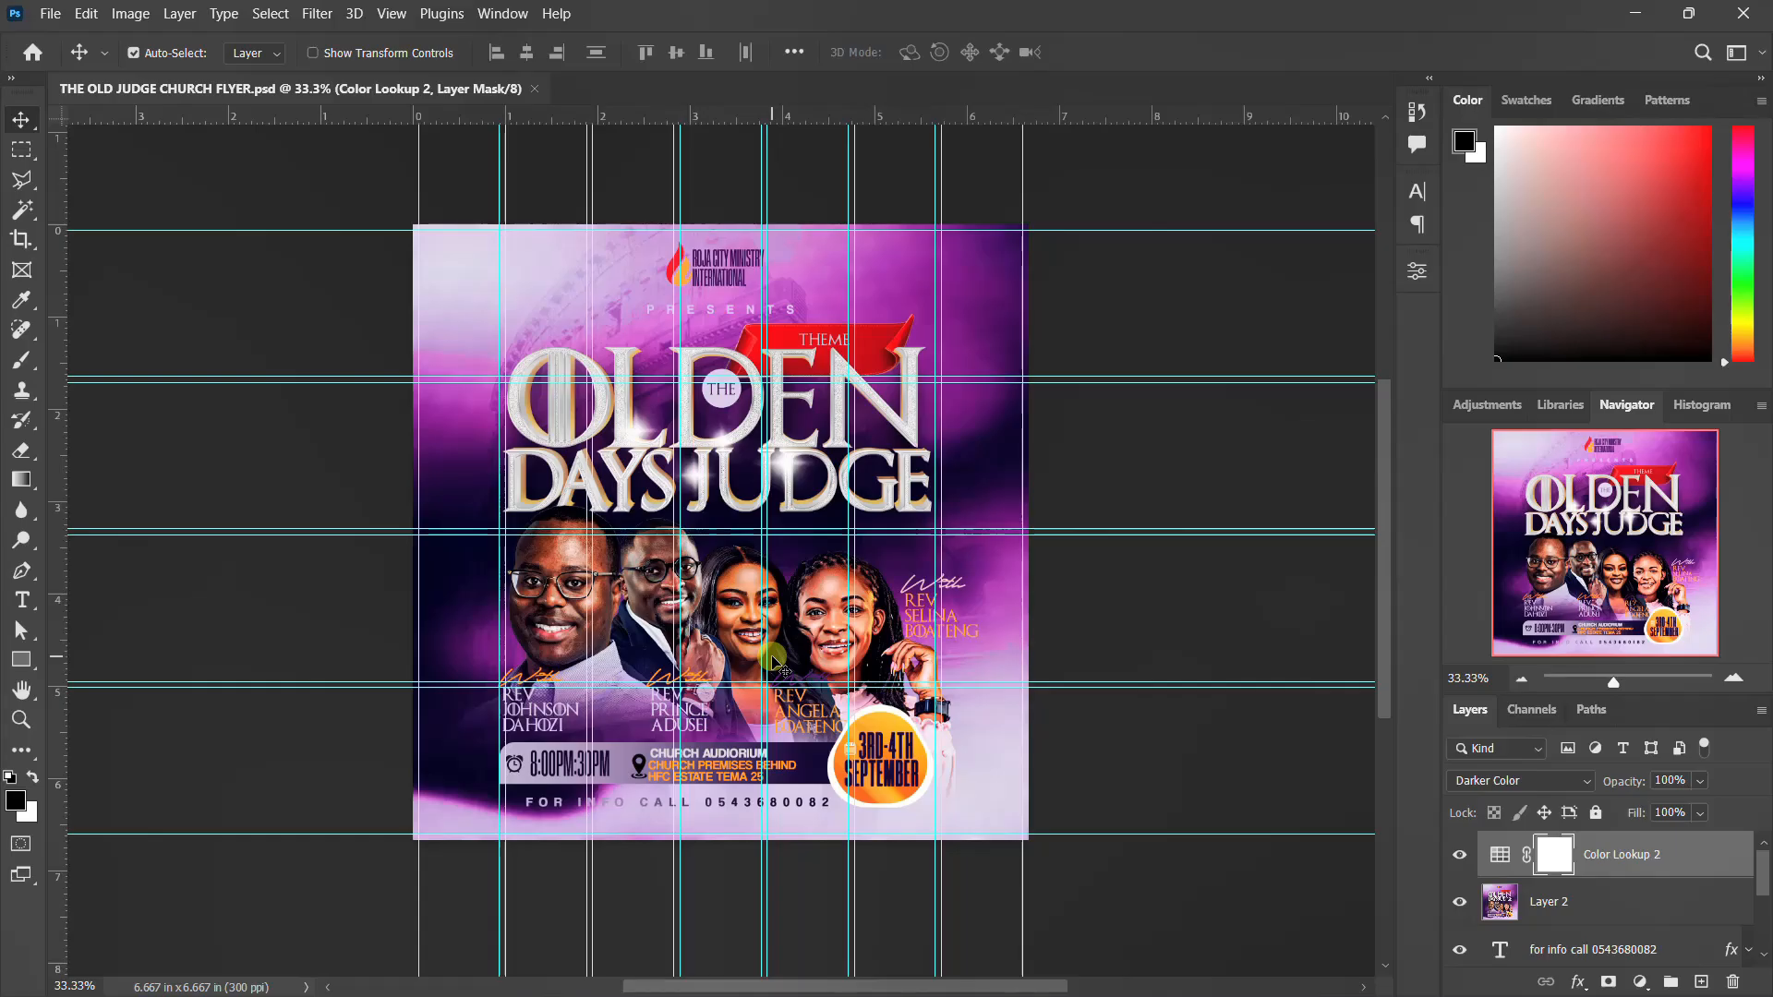
pyautogui.scroll(2, 746, 693)
pyautogui.scroll(-1, 746, 693)
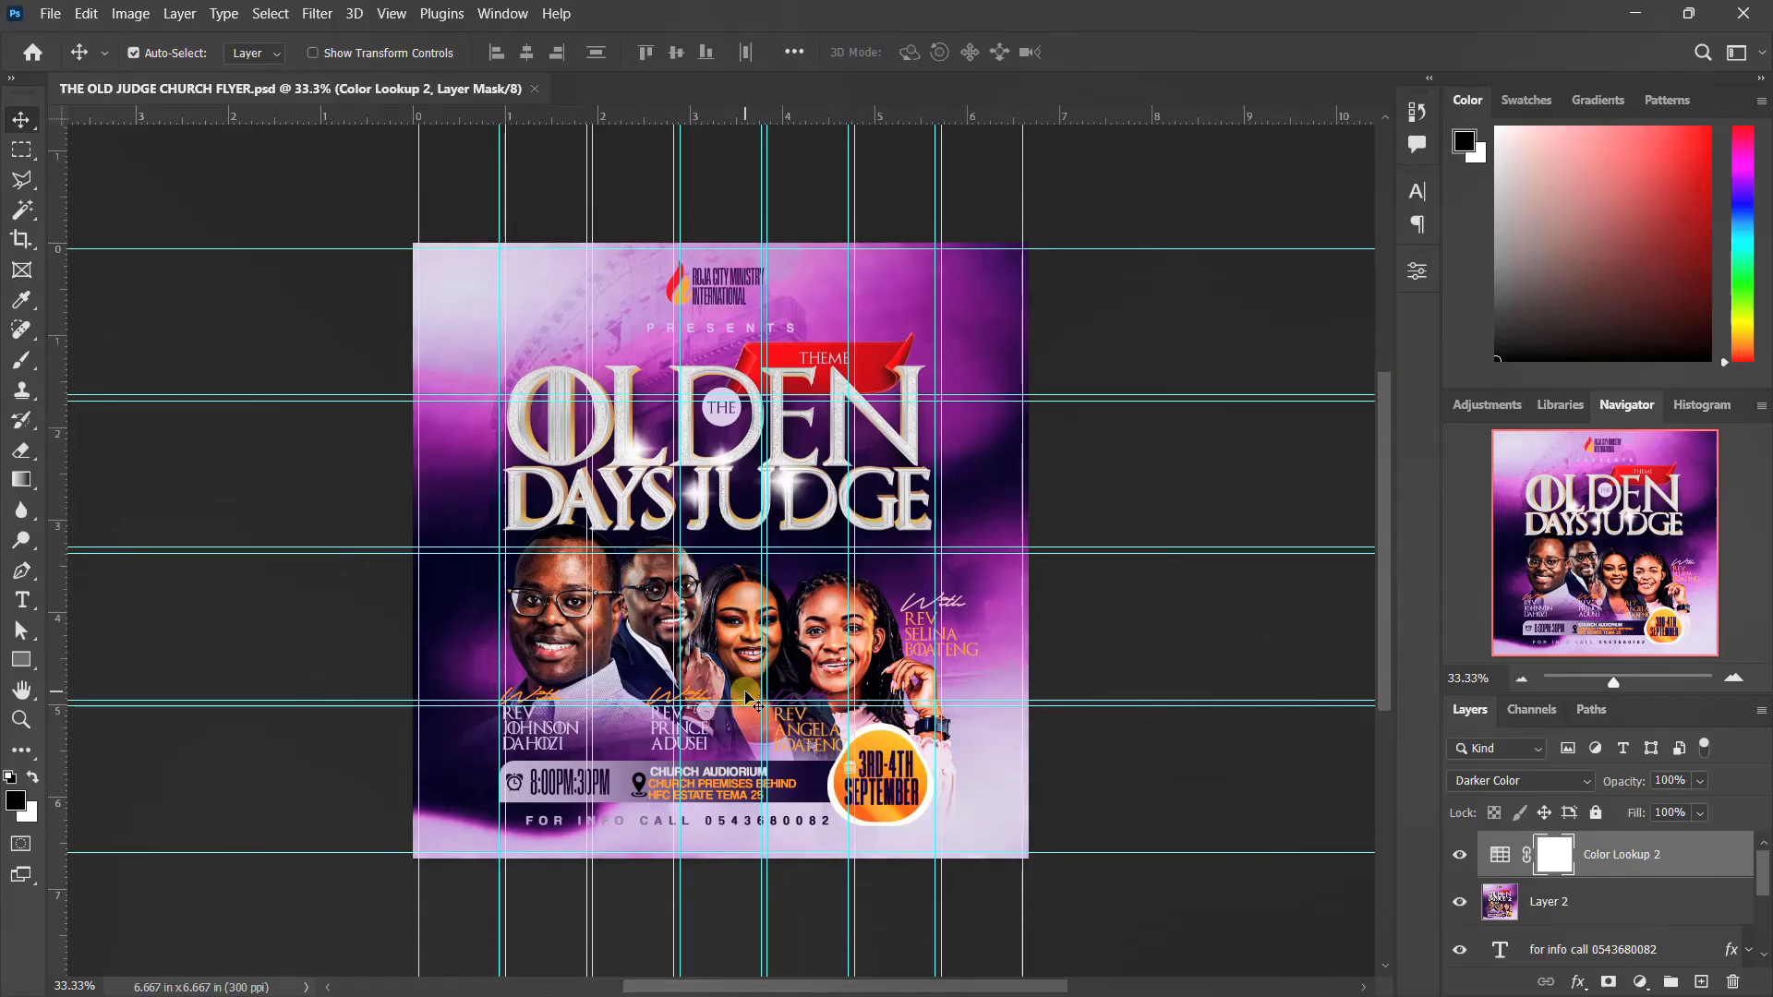
# Switch to File Explorer and review all images and PSD files in the THE OLDEN DAYS JUDGE FLYER folder
pyautogui.moveTo(979, 994)
pyautogui.click(1145, 975)
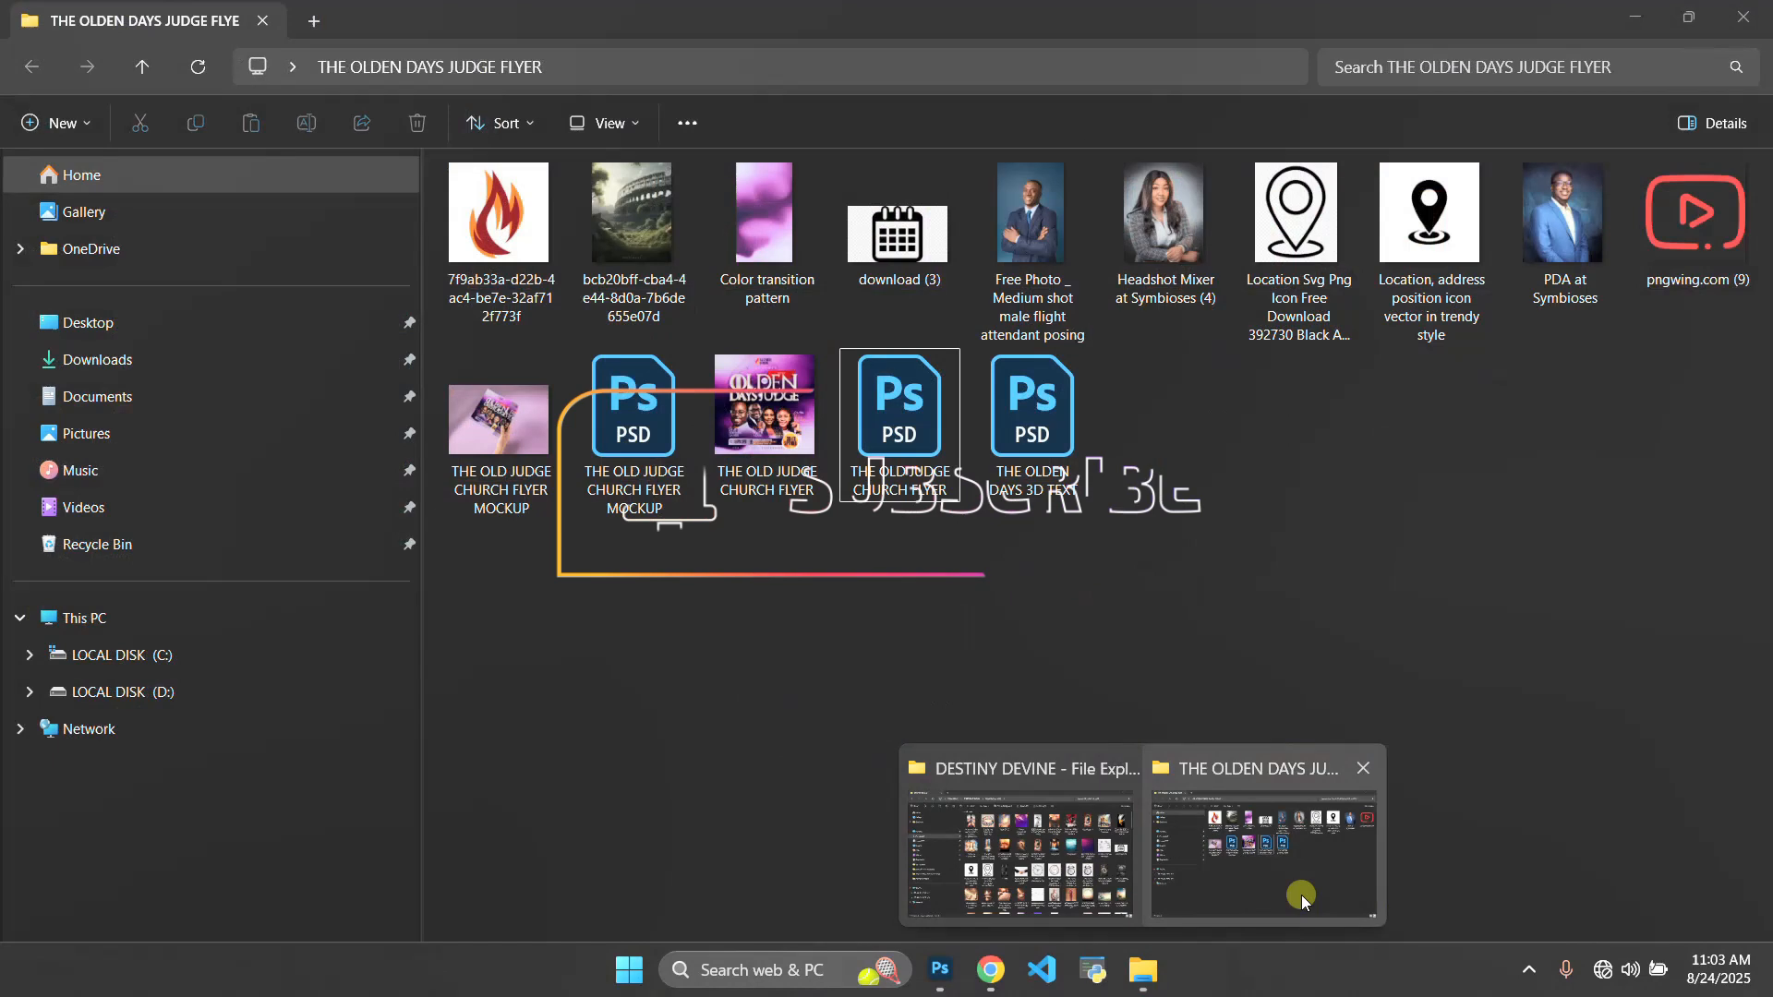
pyautogui.click(1301, 895)
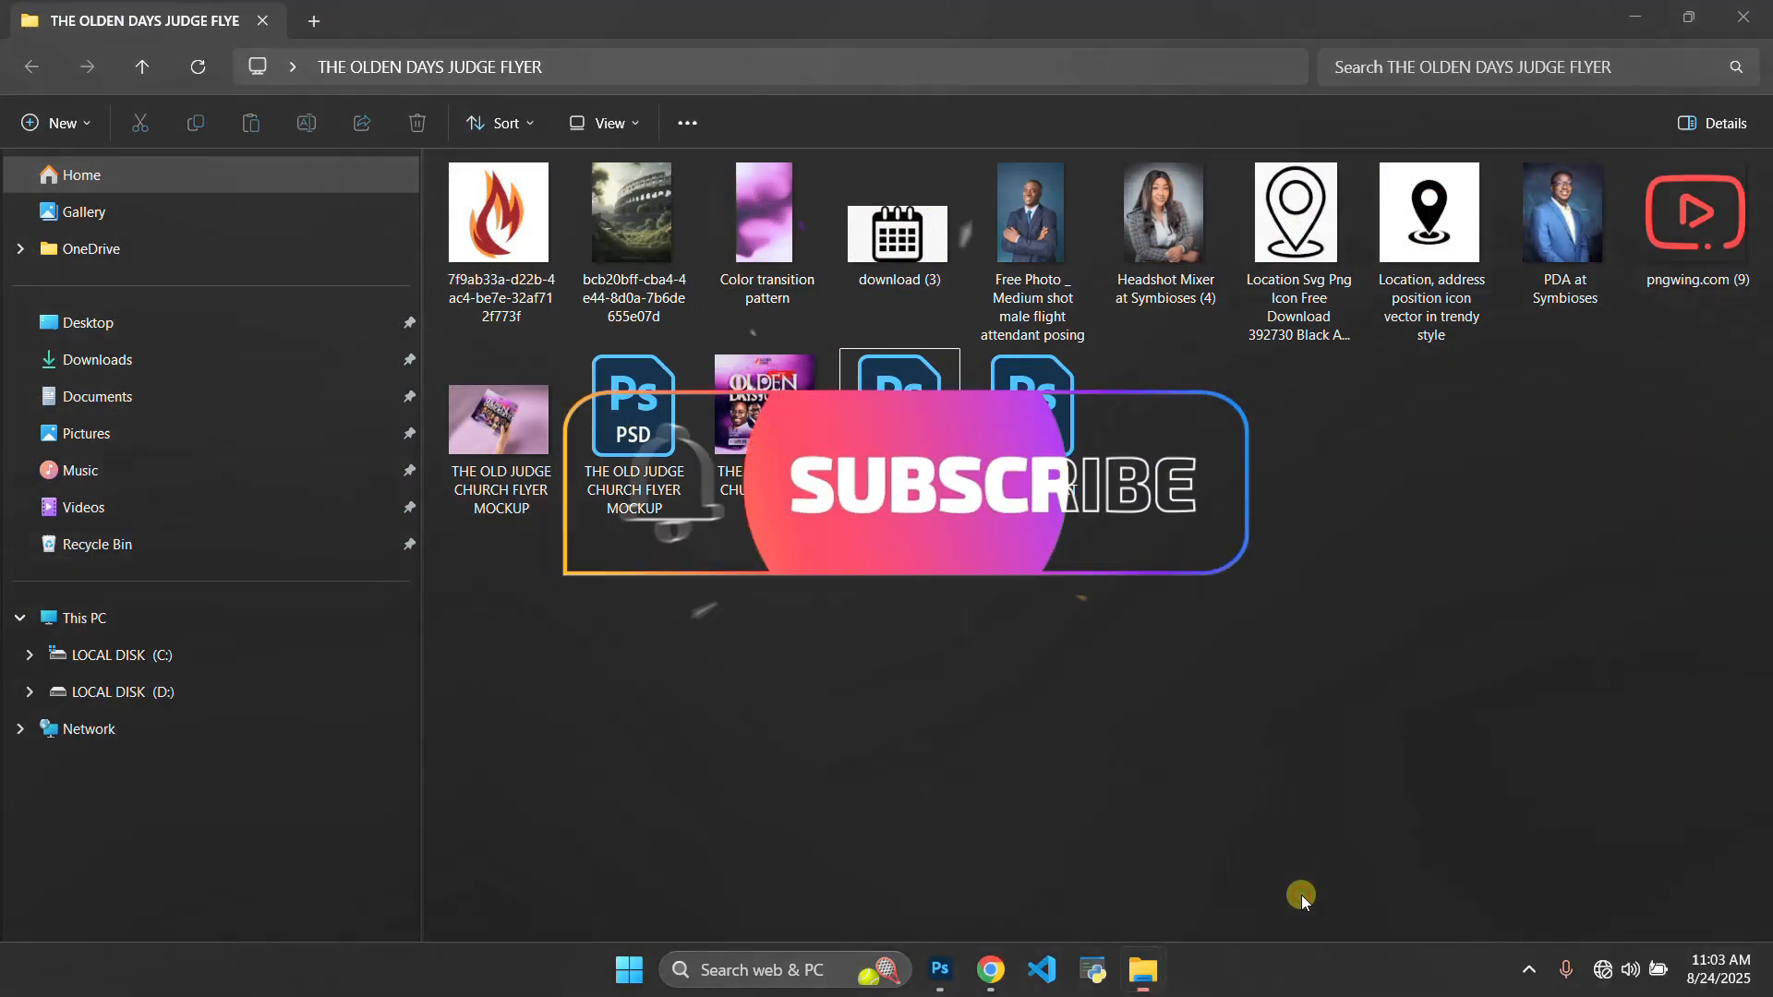
pyautogui.moveTo(1751, 528); pyautogui.dragTo(443, 277)
pyautogui.click(1188, 593)
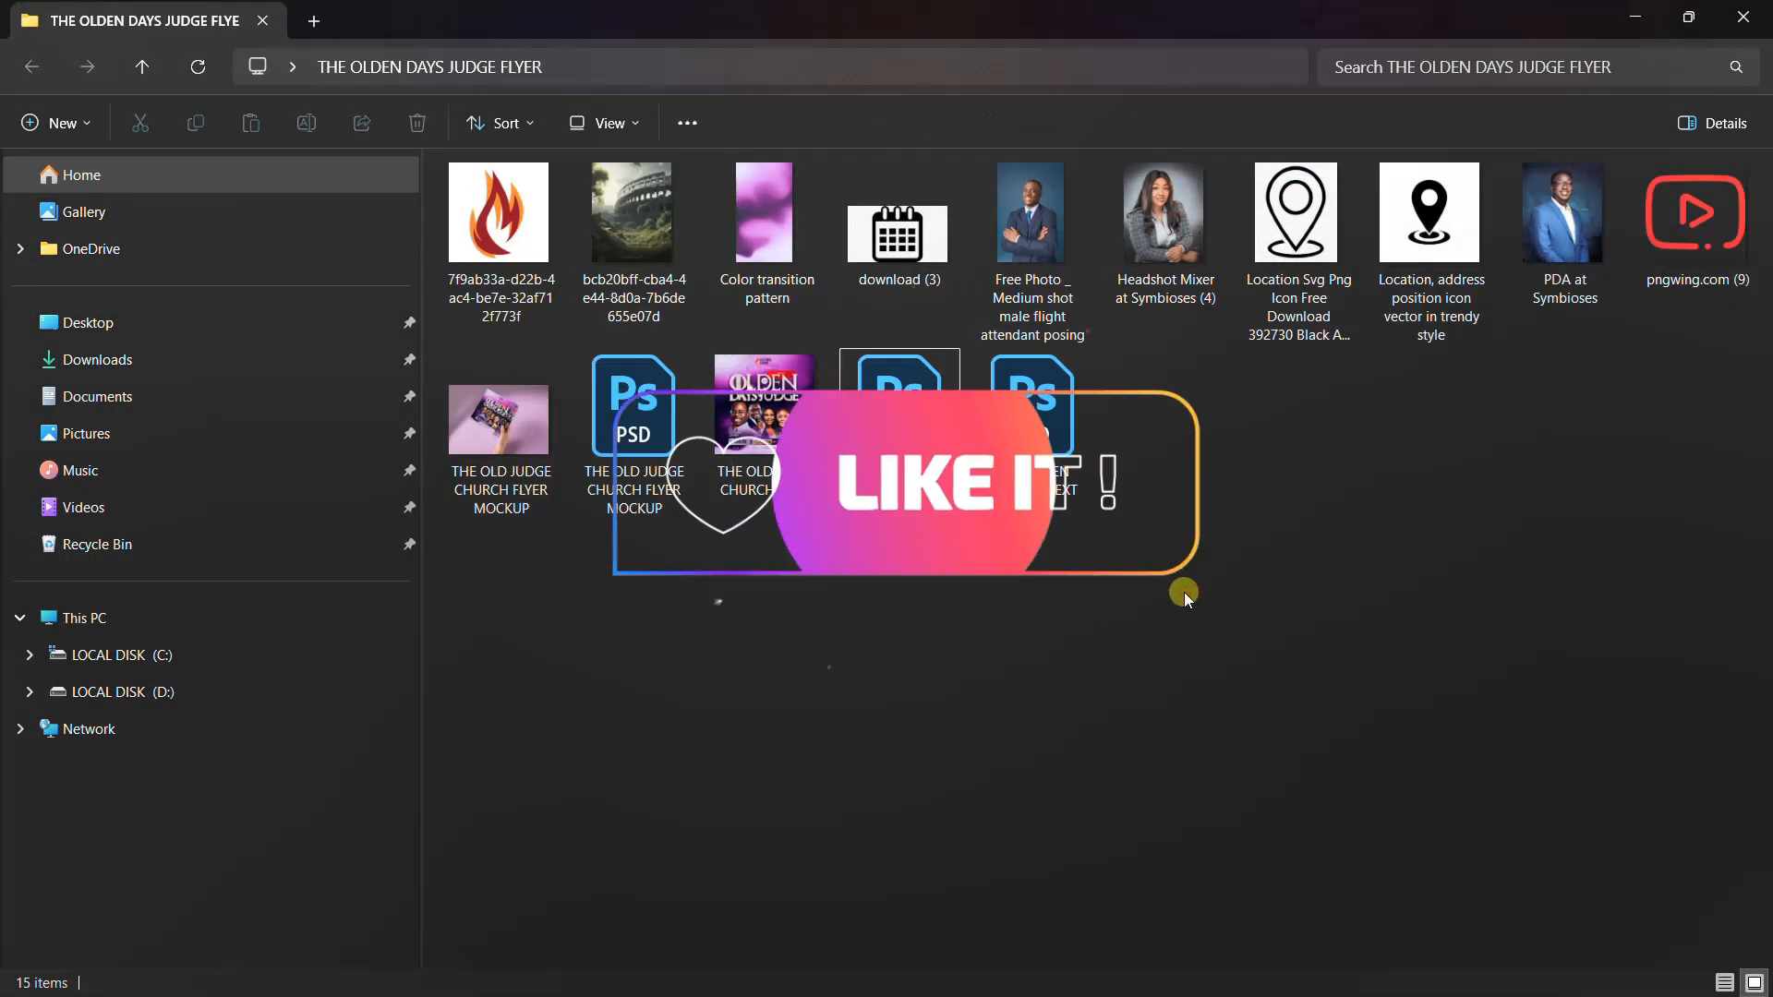
pyautogui.moveTo(1755, 556); pyautogui.dragTo(478, 195)
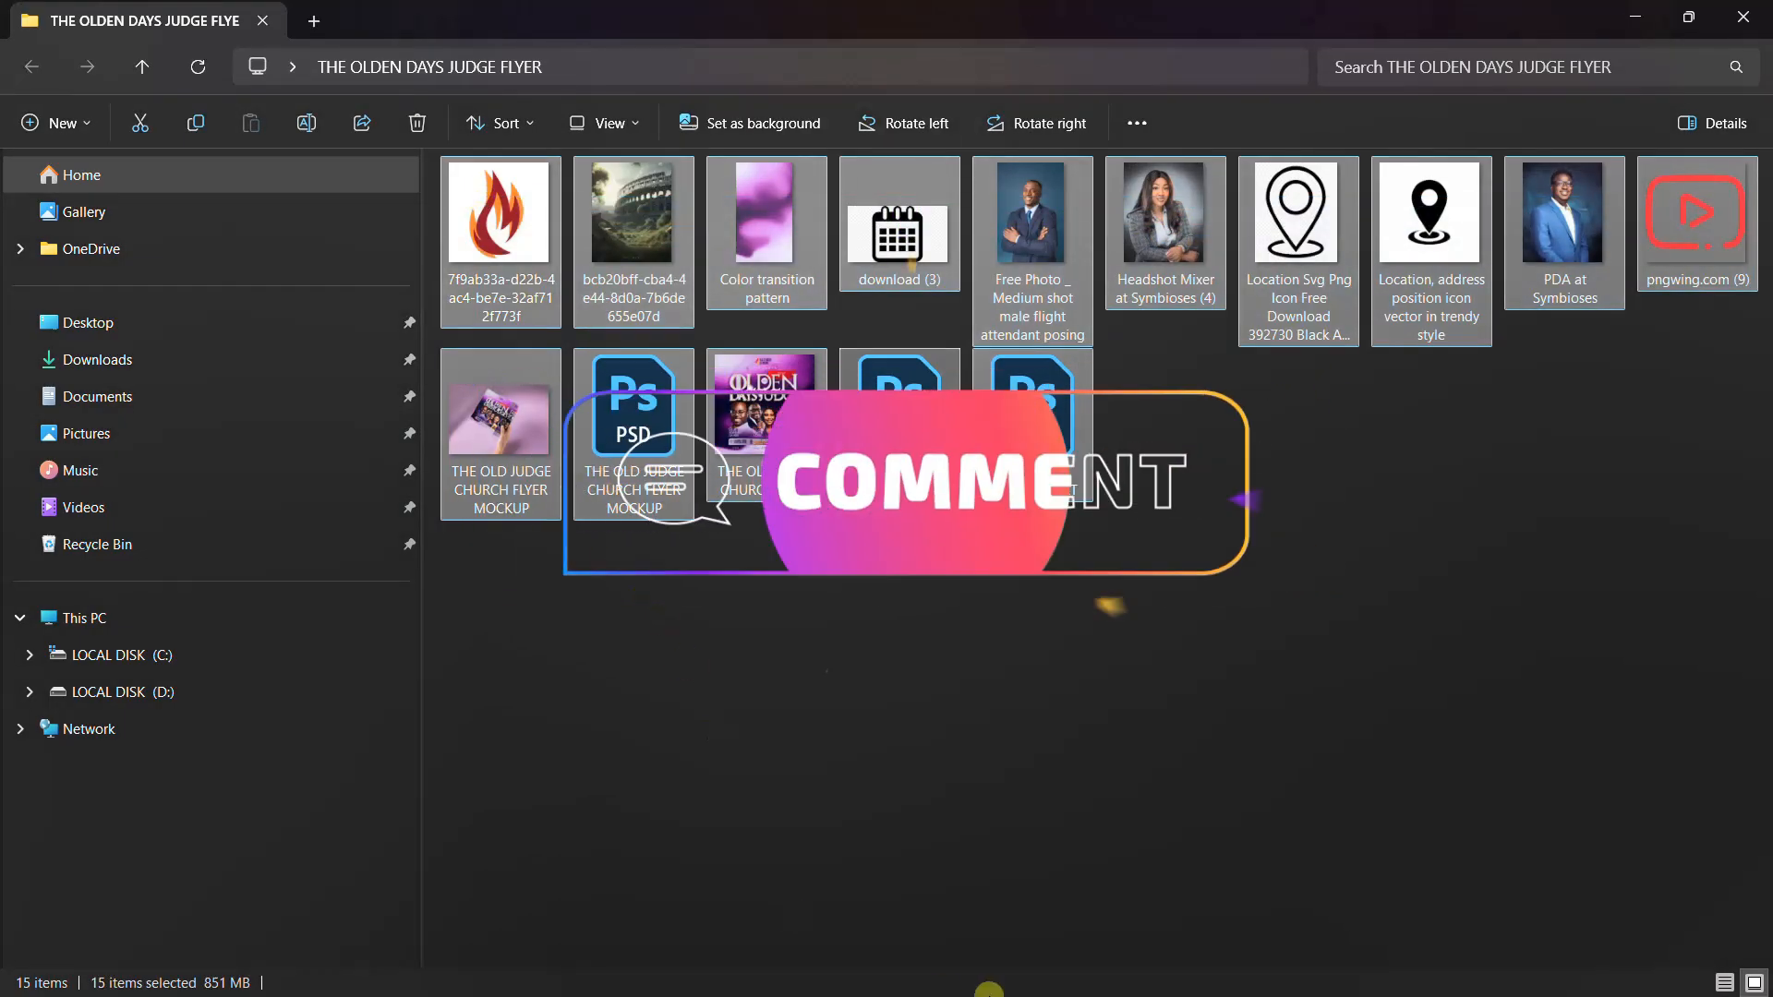
pyautogui.click(935, 972)
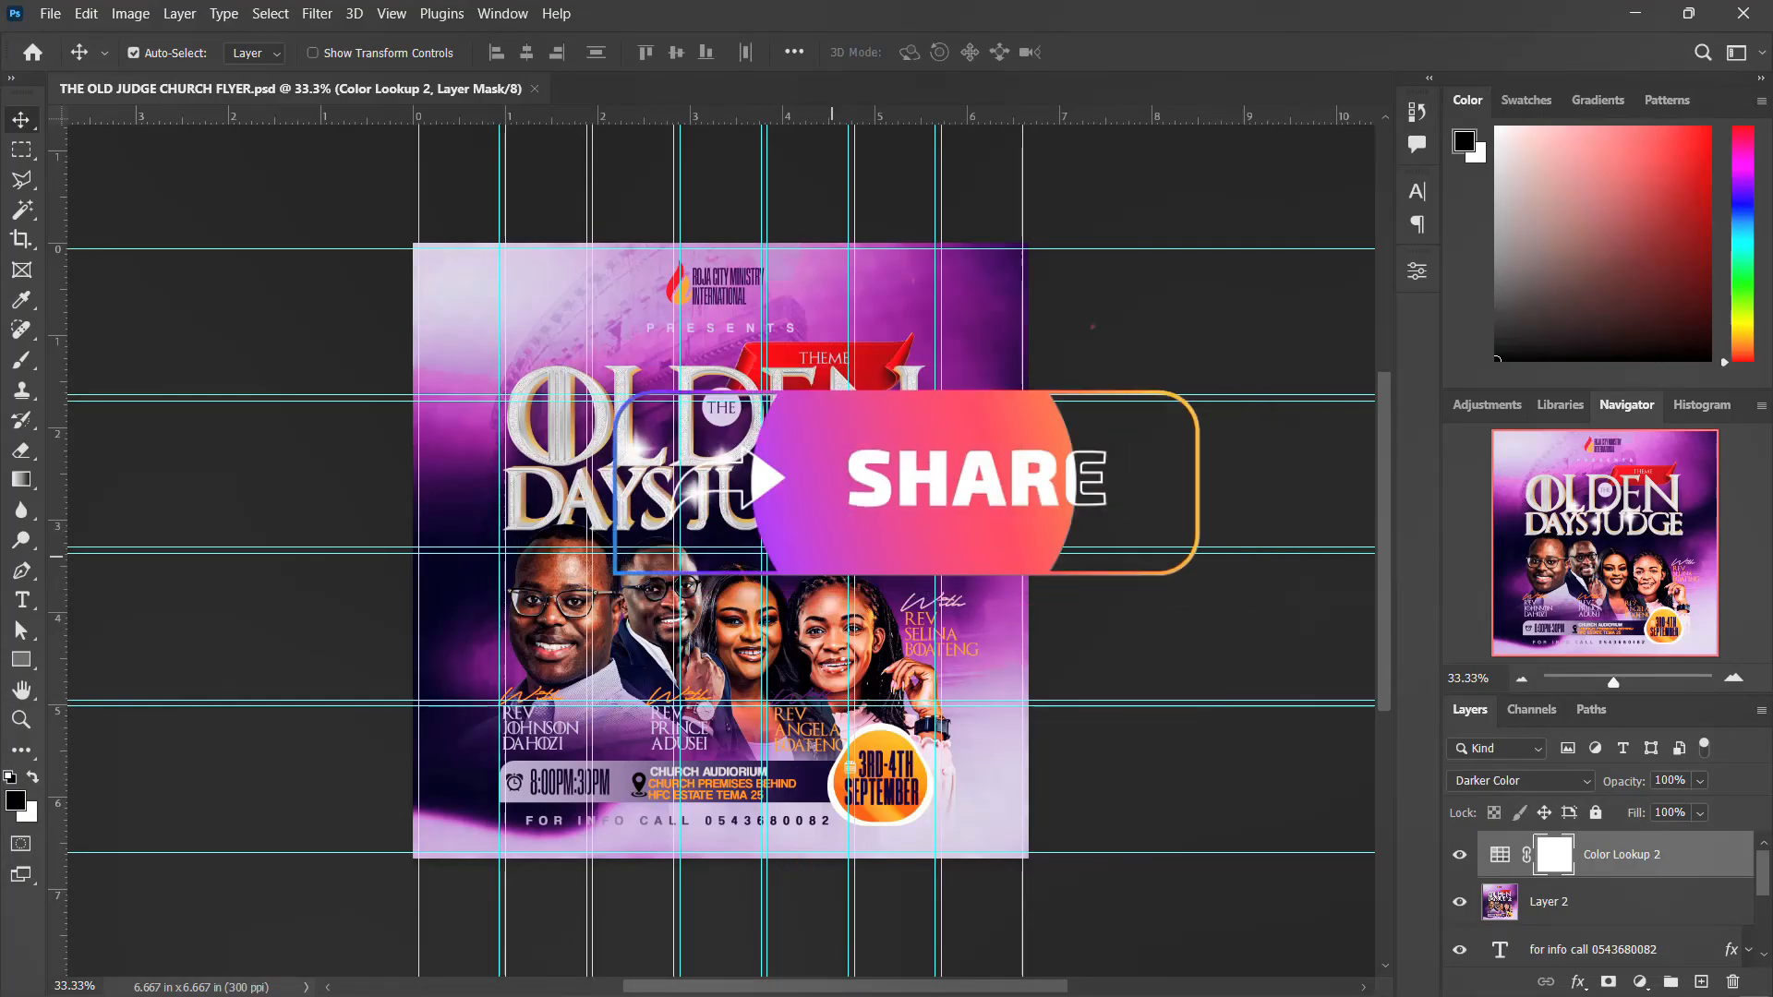
# Compare the enlarged flyer with the source files in its folder, ending back on the flyer in Photoshop
pyautogui.hotkey('ctrl', '+')
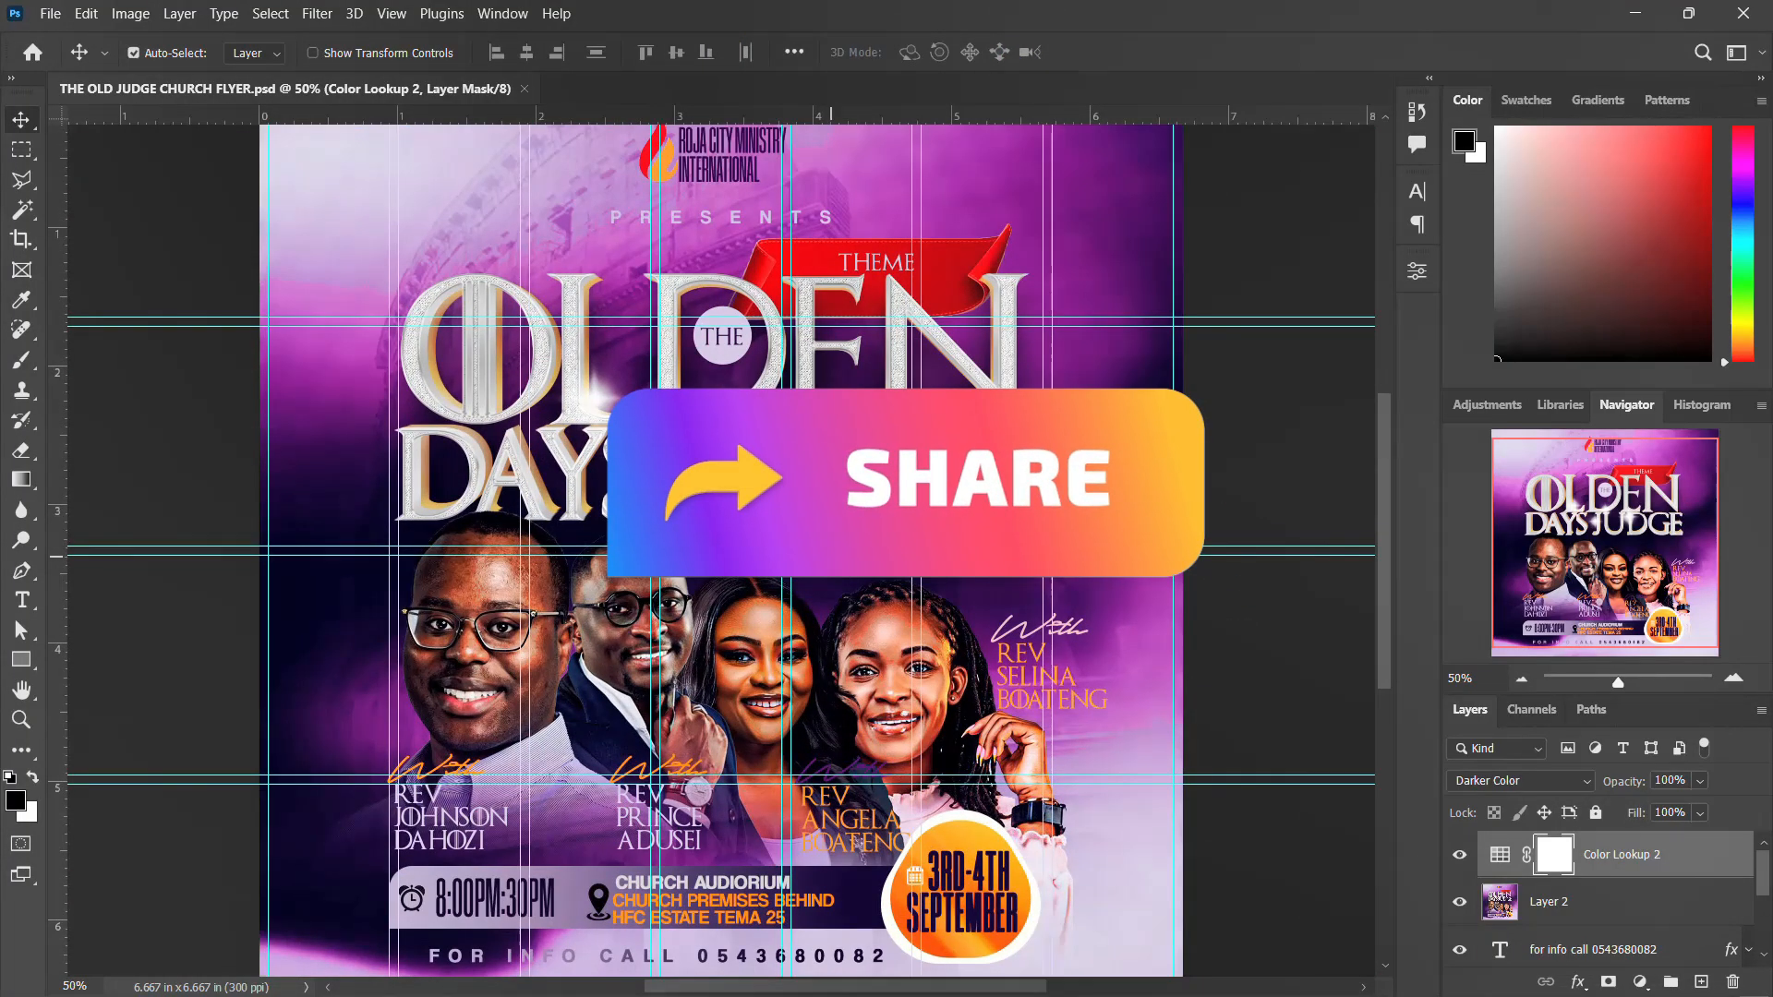
pyautogui.moveTo(1132, 986)
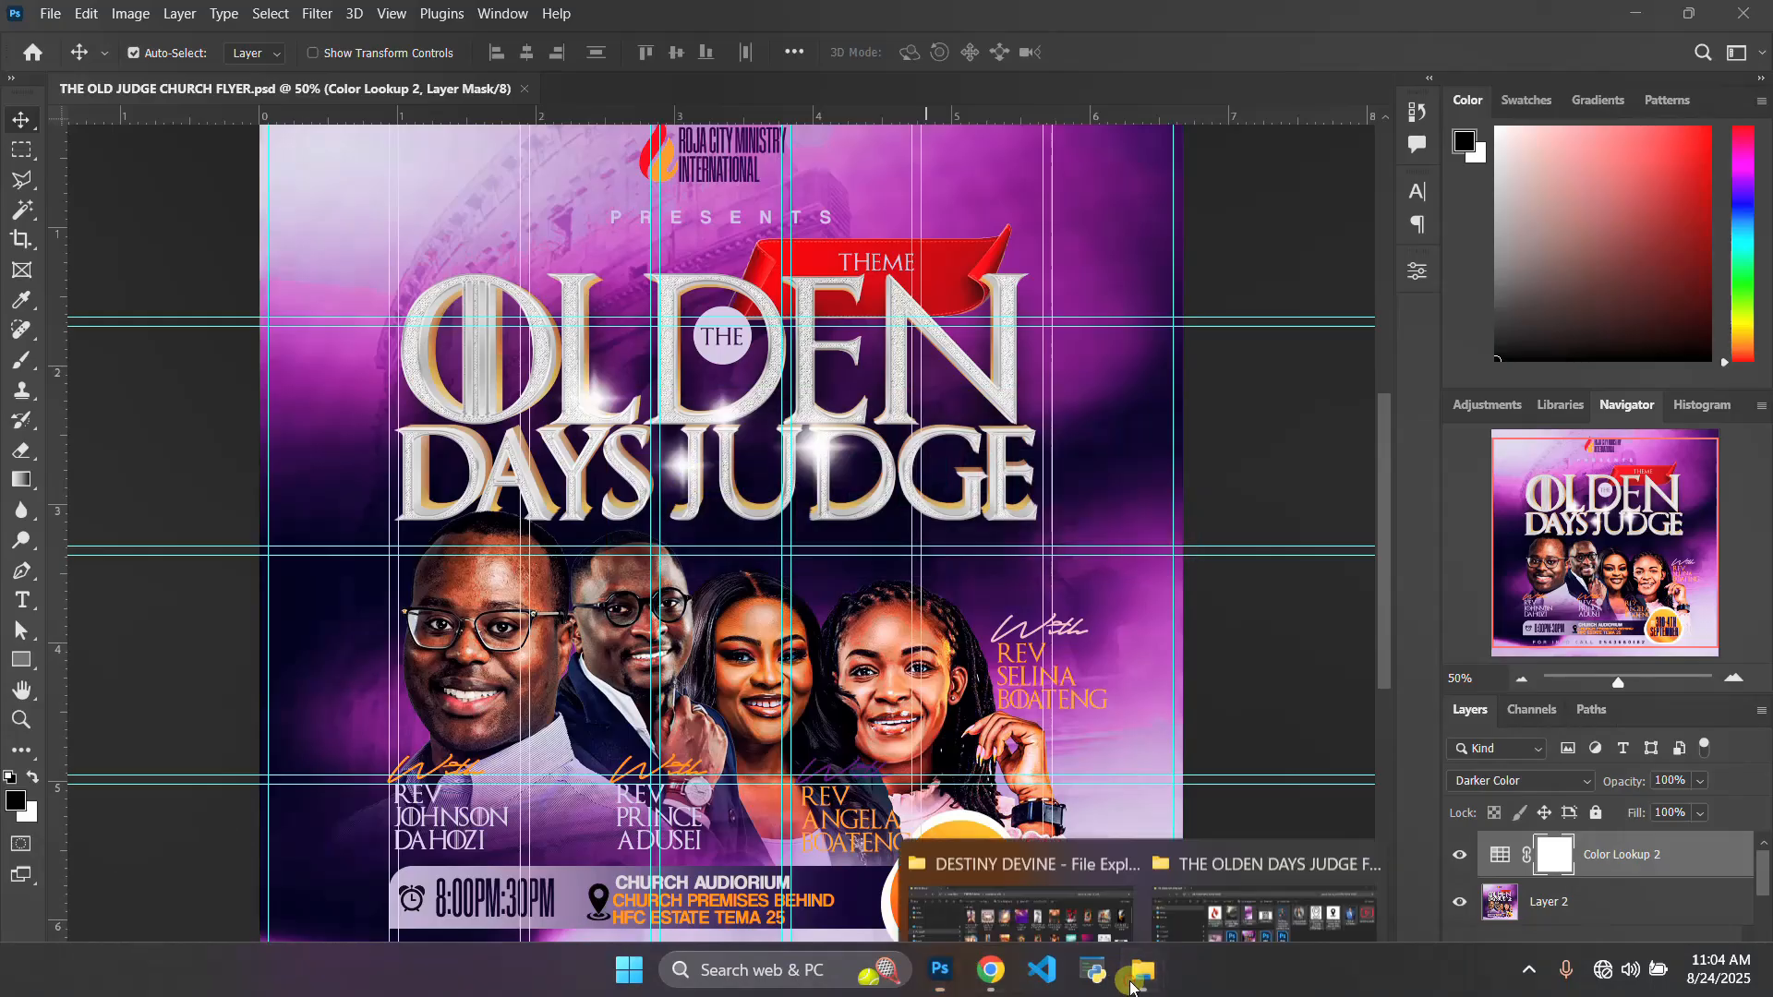
pyautogui.click(1255, 860)
pyautogui.moveTo(1727, 484); pyautogui.dragTo(471, 267)
pyautogui.click(741, 755)
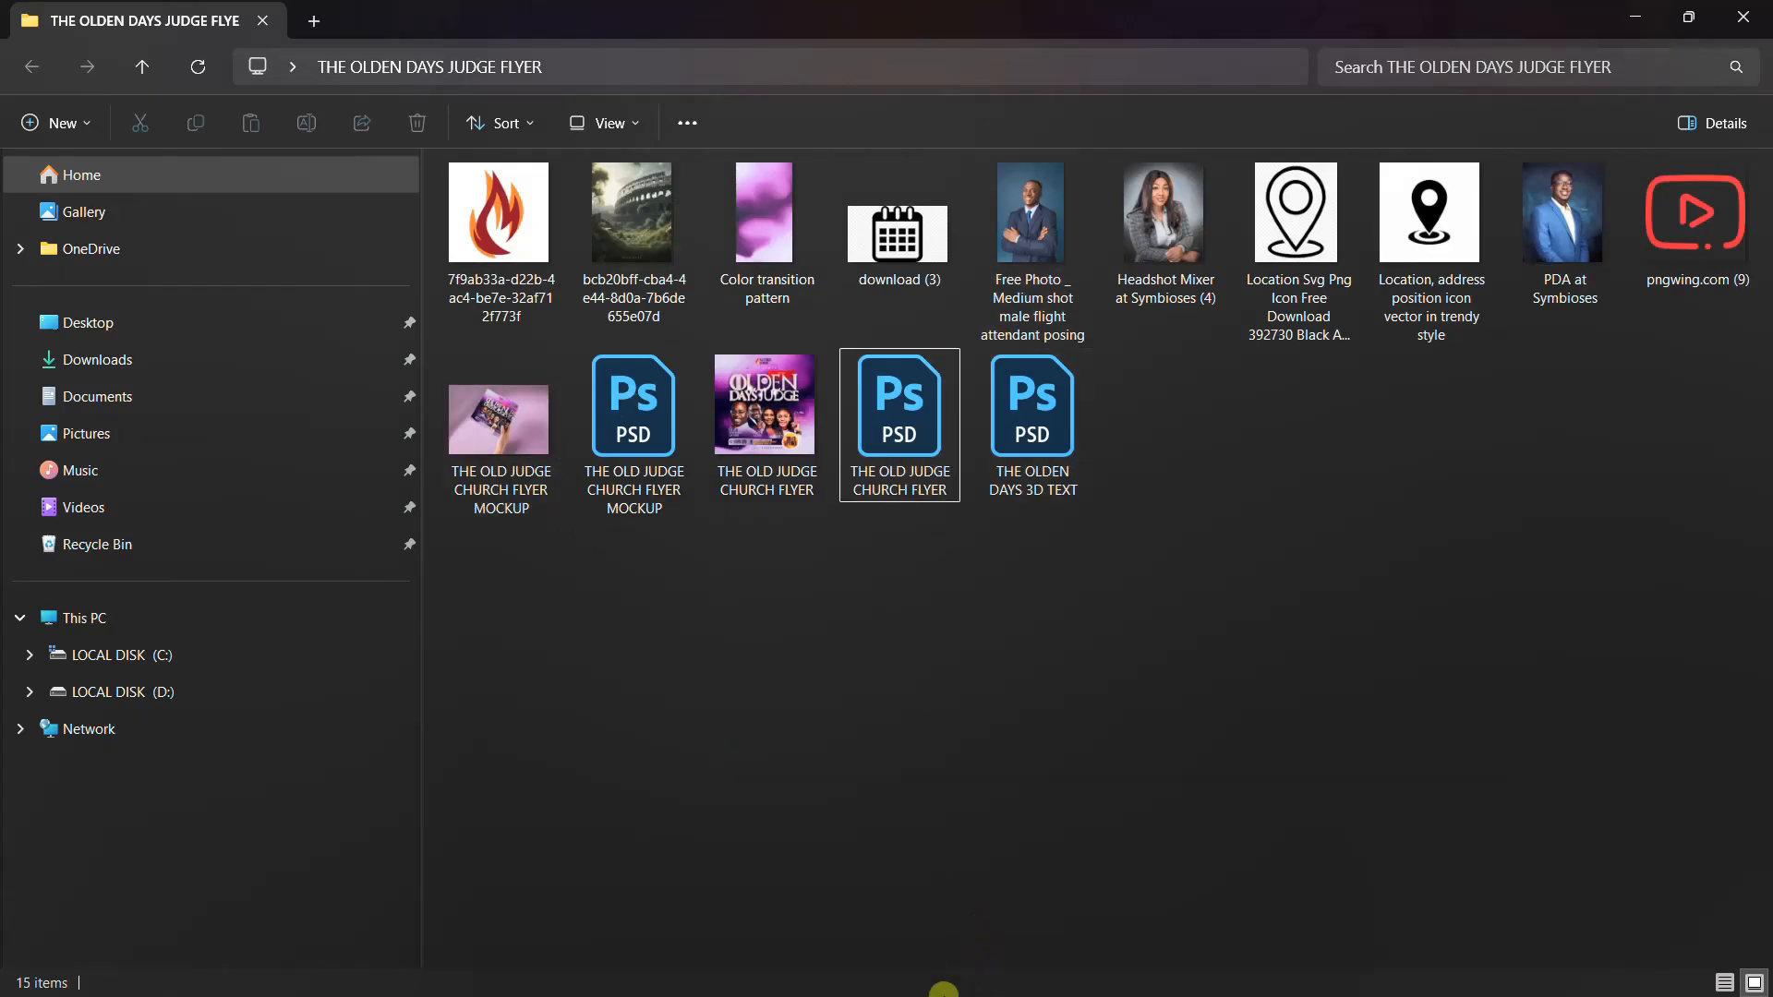
pyautogui.click(940, 984)
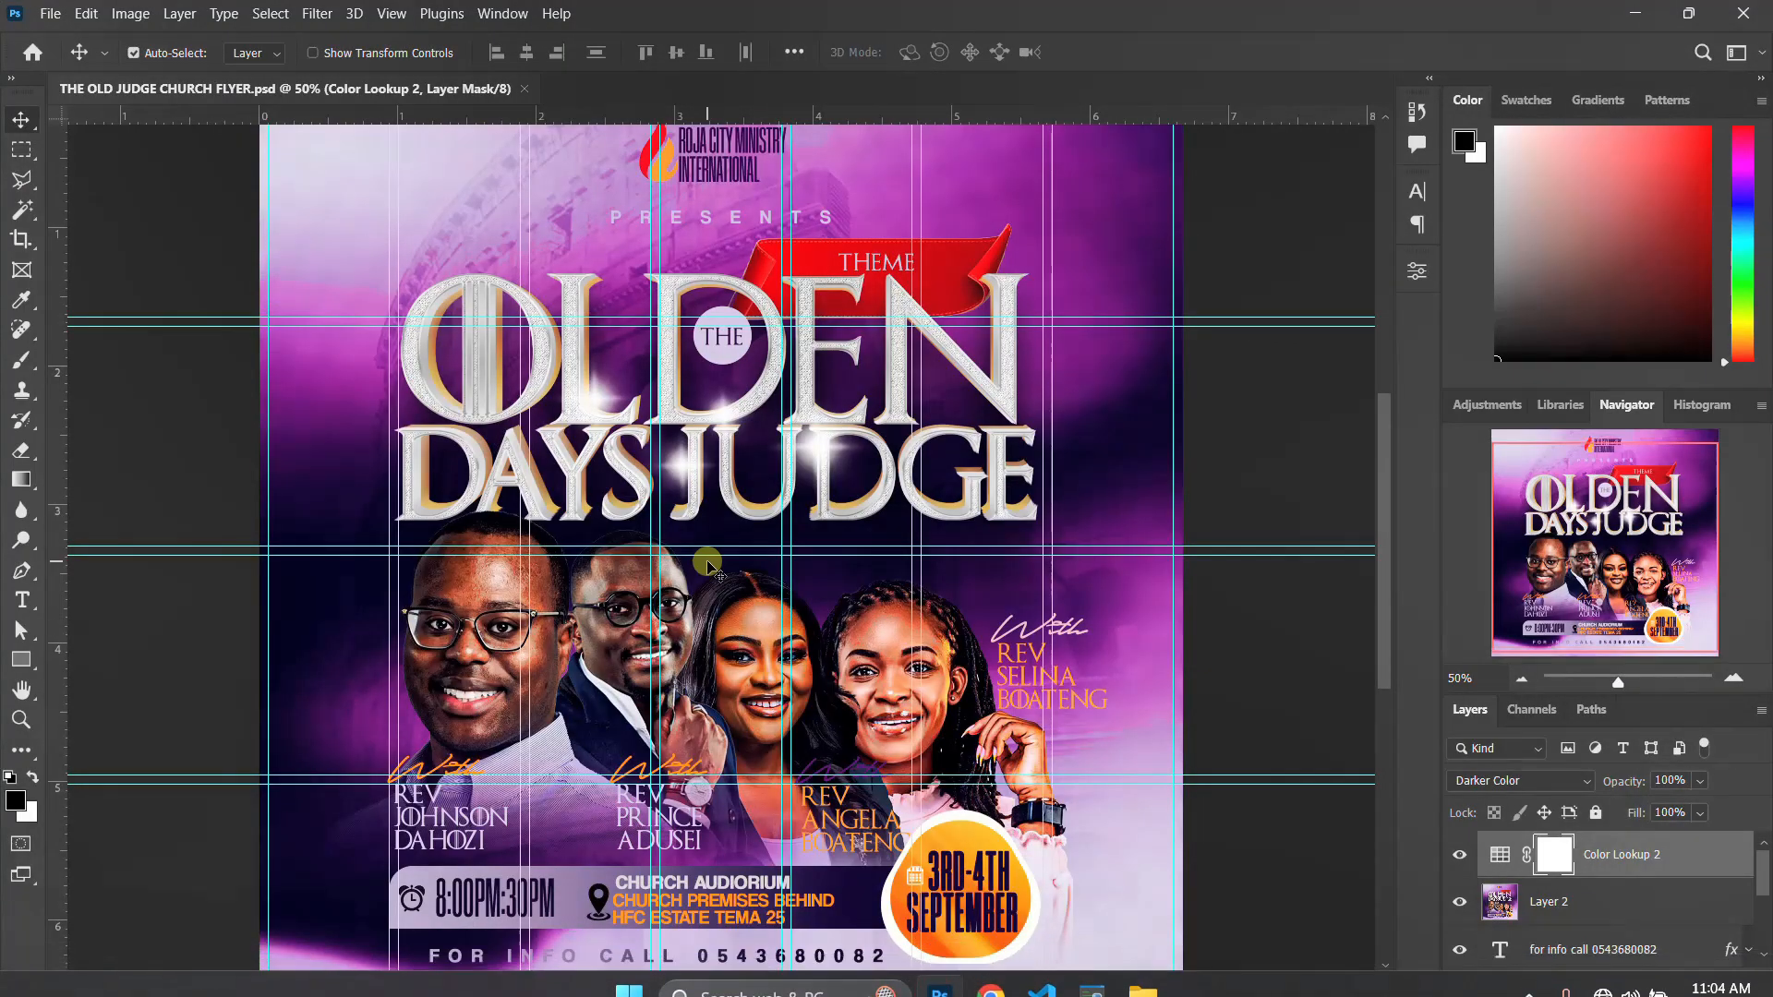
pyautogui.scroll(-1, 709, 564)
pyautogui.hotkey('ctrl', '-')
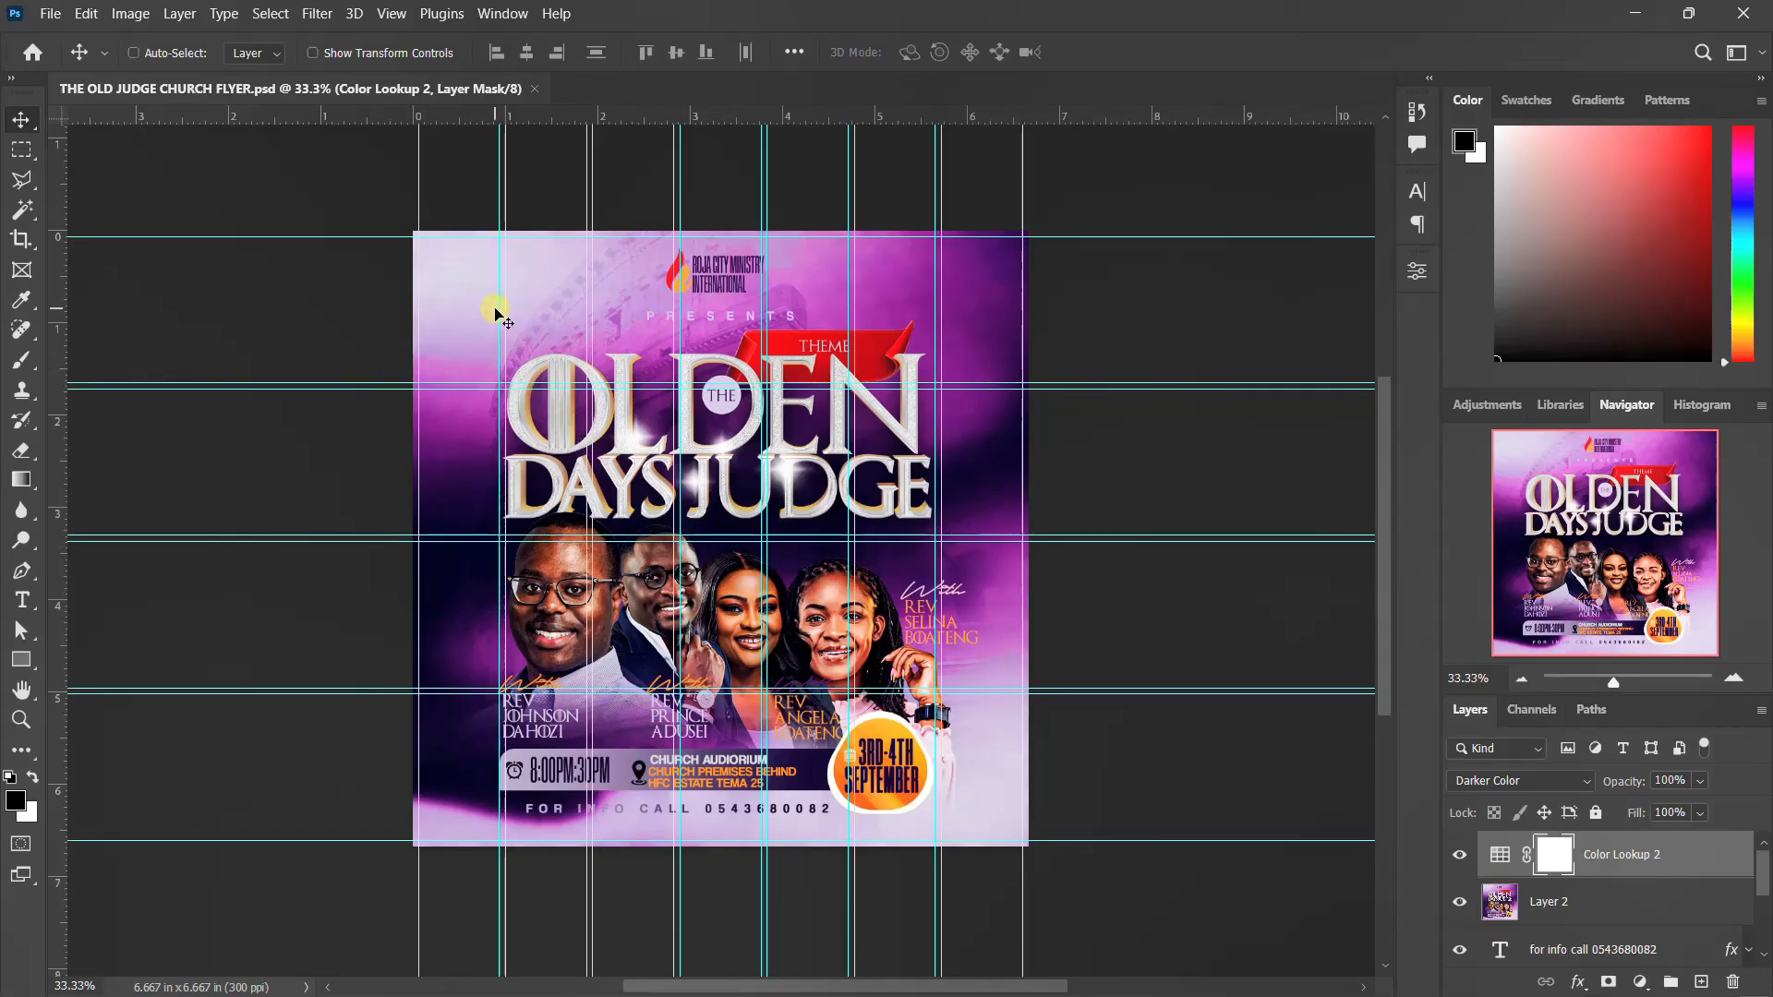
# Set up a new document from the 2000 pixel grid preset (2000 x 2000 px, 300 ppi) named "the oldend days flyer"
pyautogui.hotkey('ctrl', 'n')
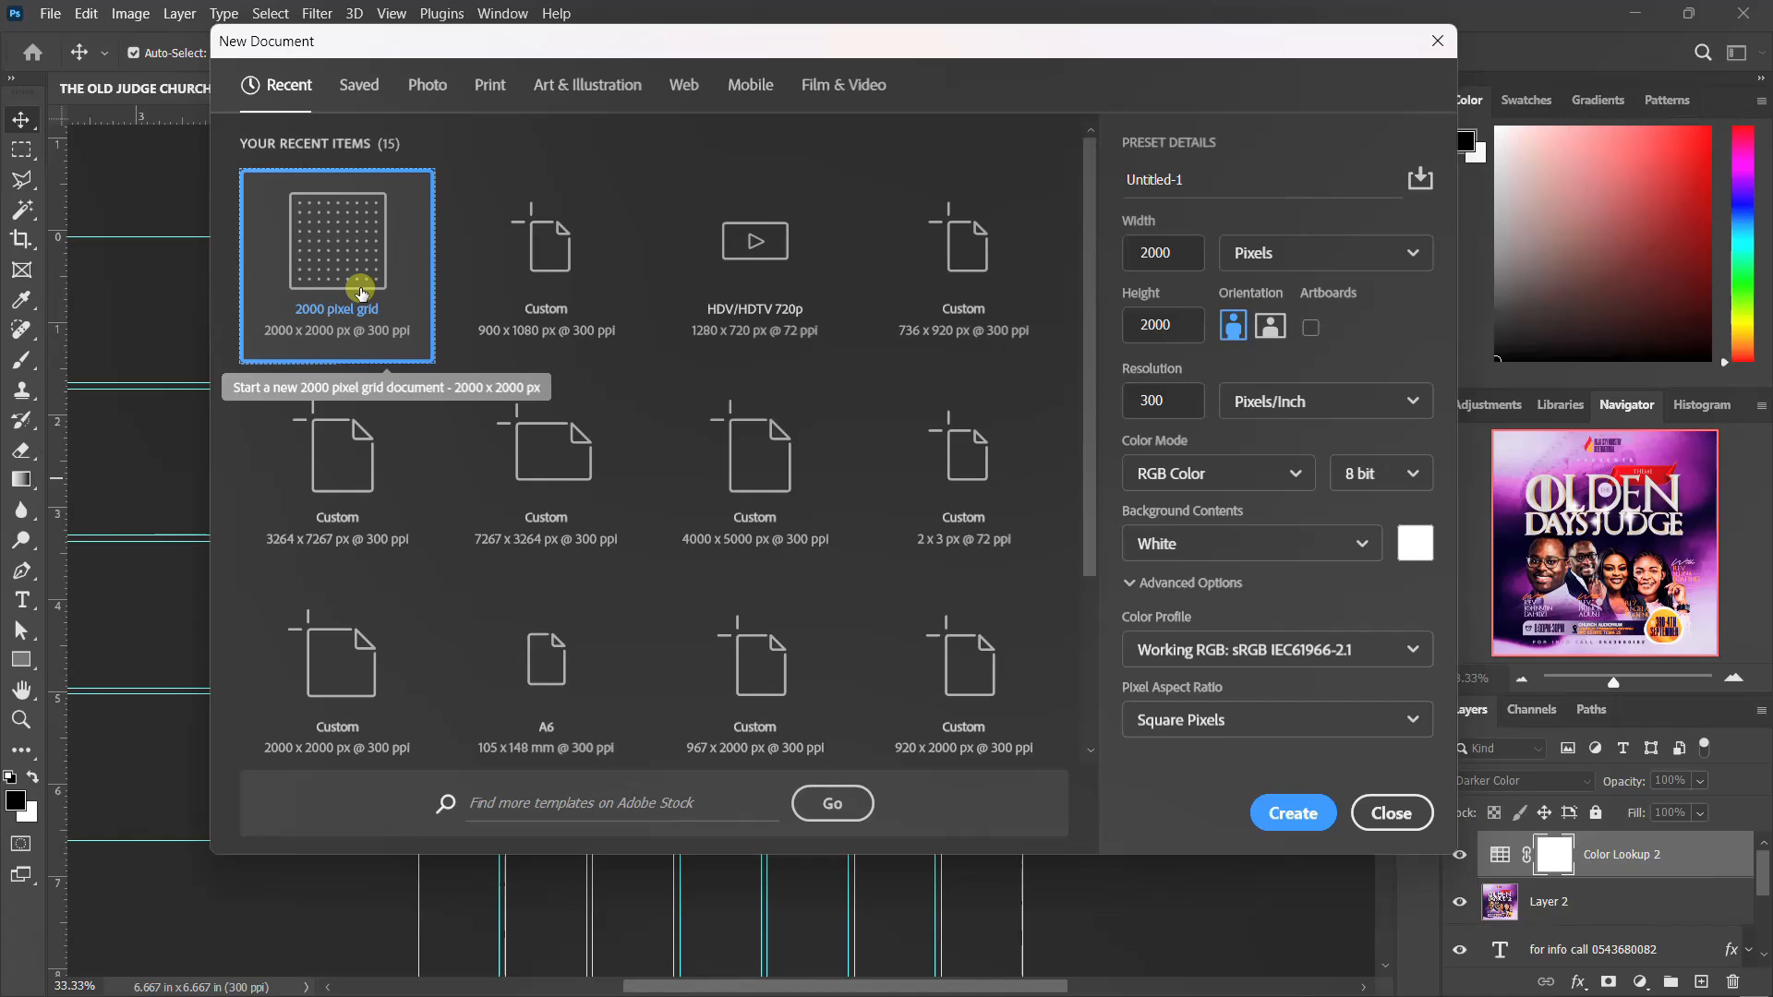
pyautogui.click(342, 259)
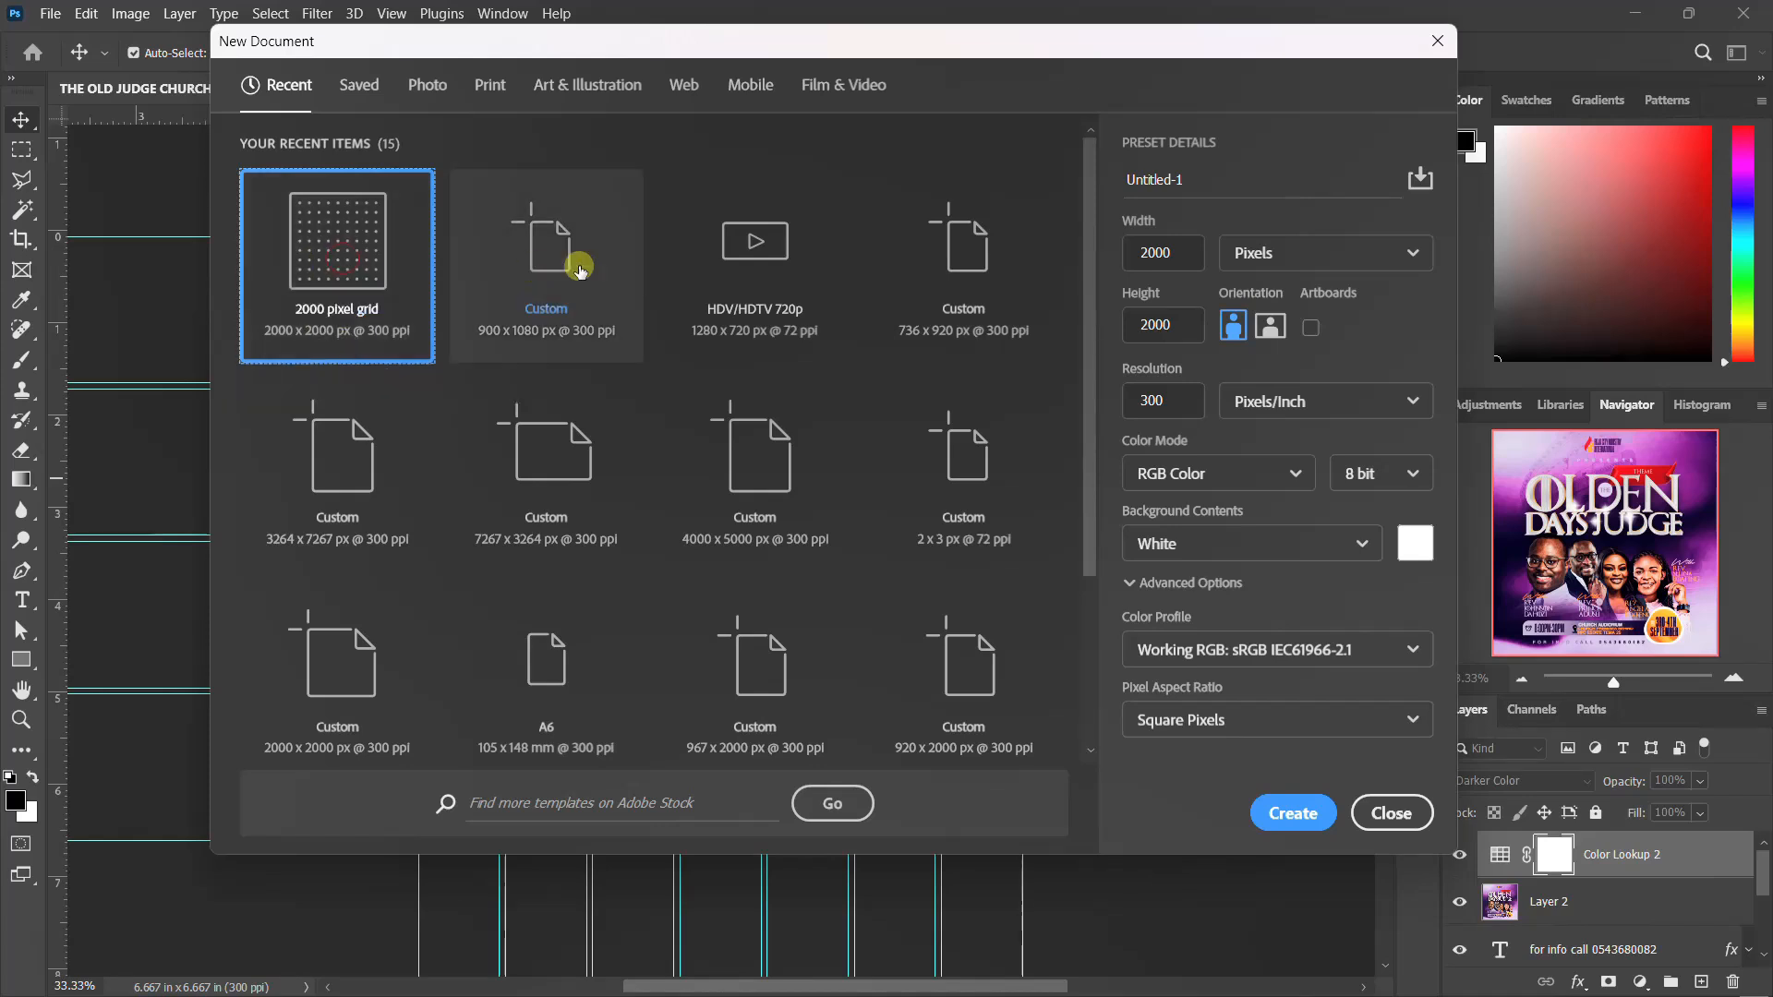
pyautogui.click(1192, 253)
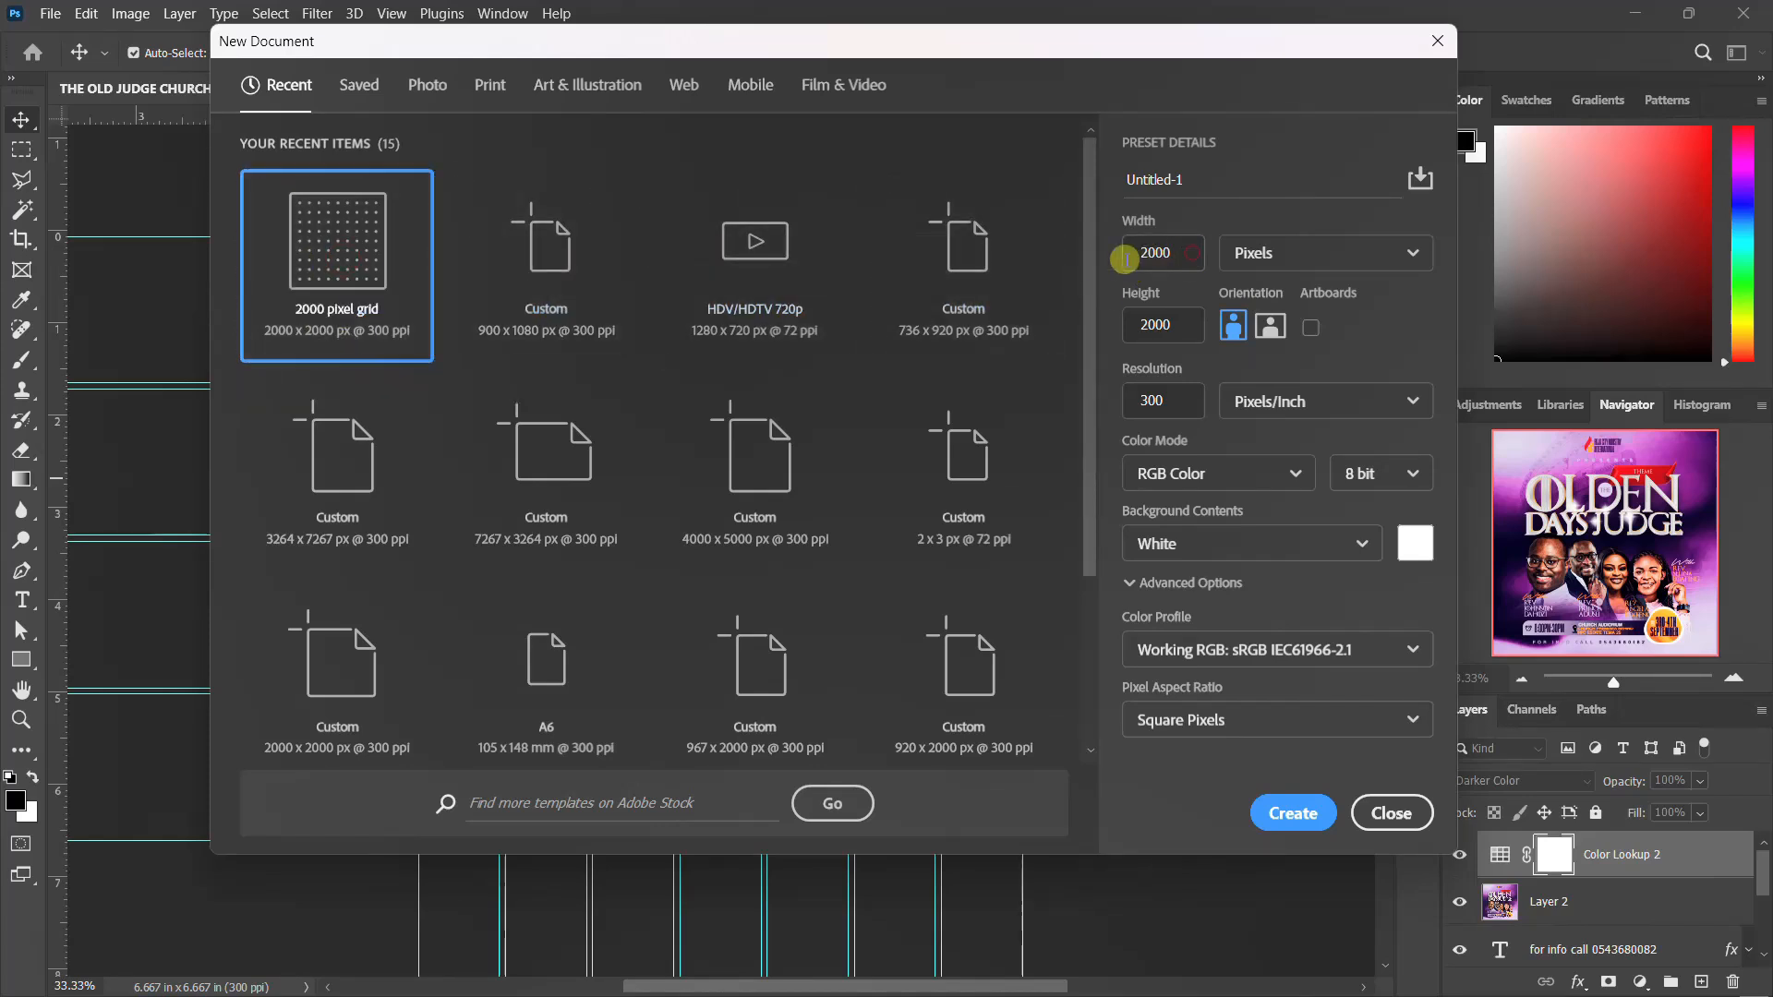
pyautogui.press('Tab')
pyautogui.moveTo(1214, 182); pyautogui.dragTo(1115, 175)
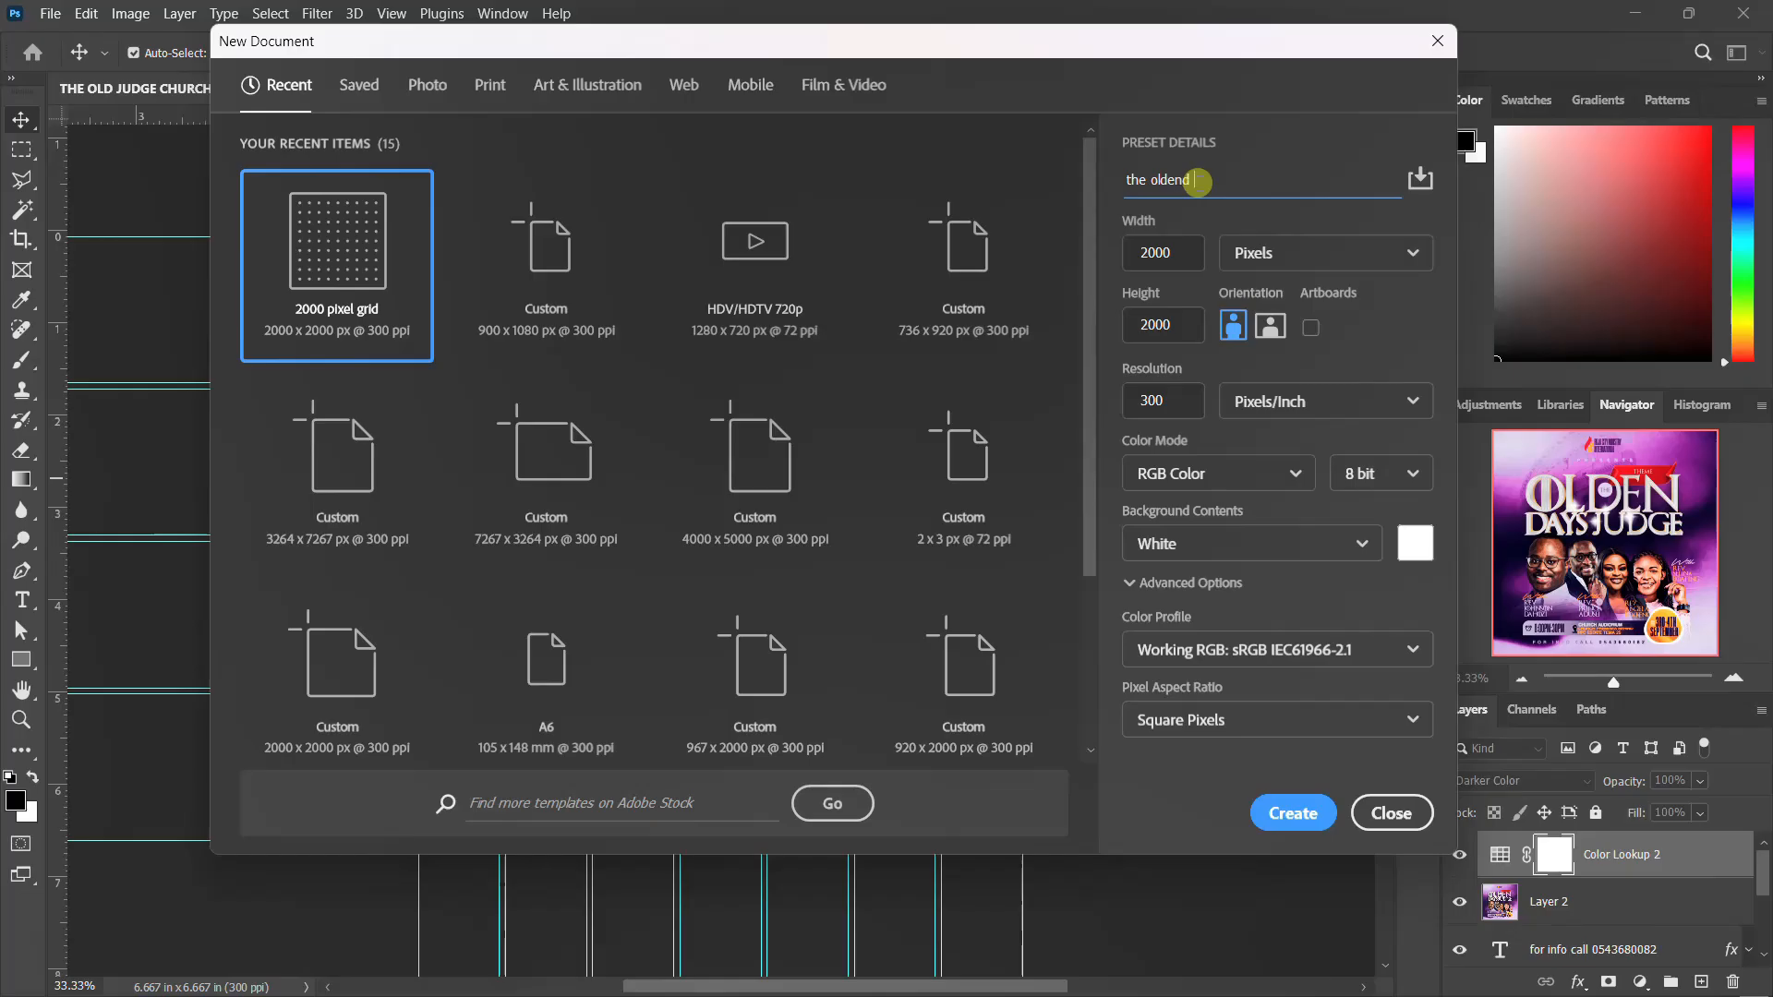
pyautogui.write('flyer')
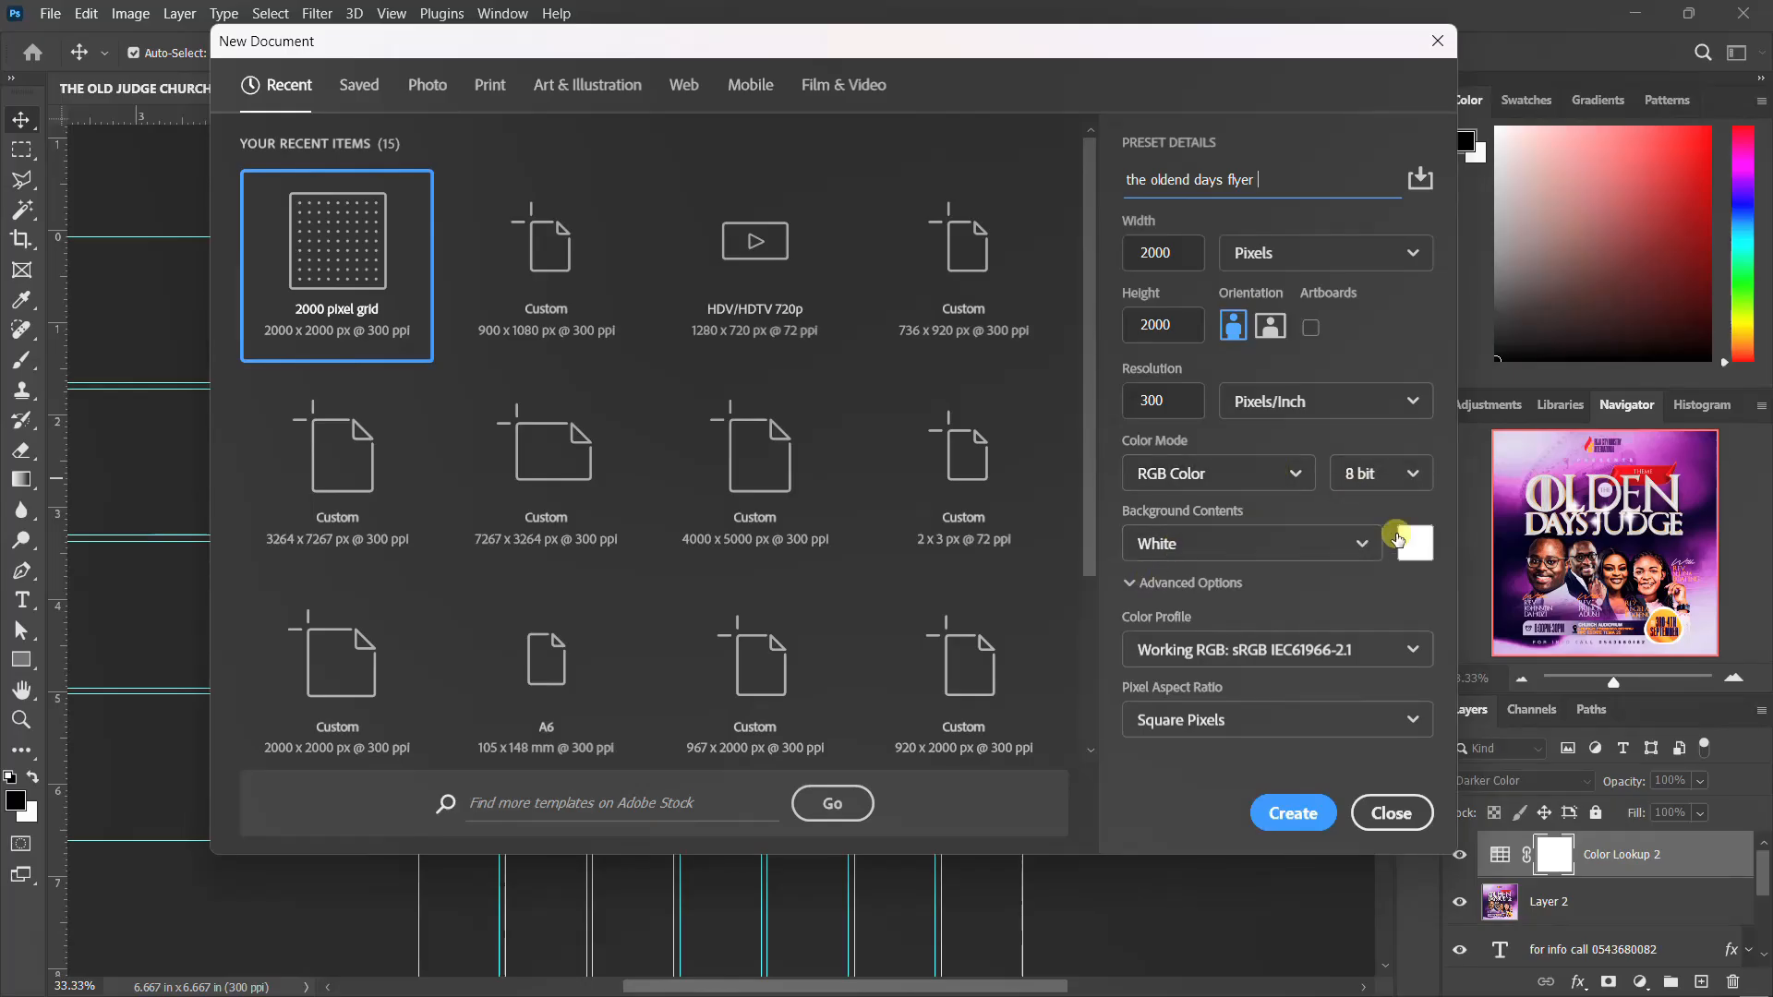
# Create the document with white background contents and unlock its background layer
pyautogui.click(1361, 542)
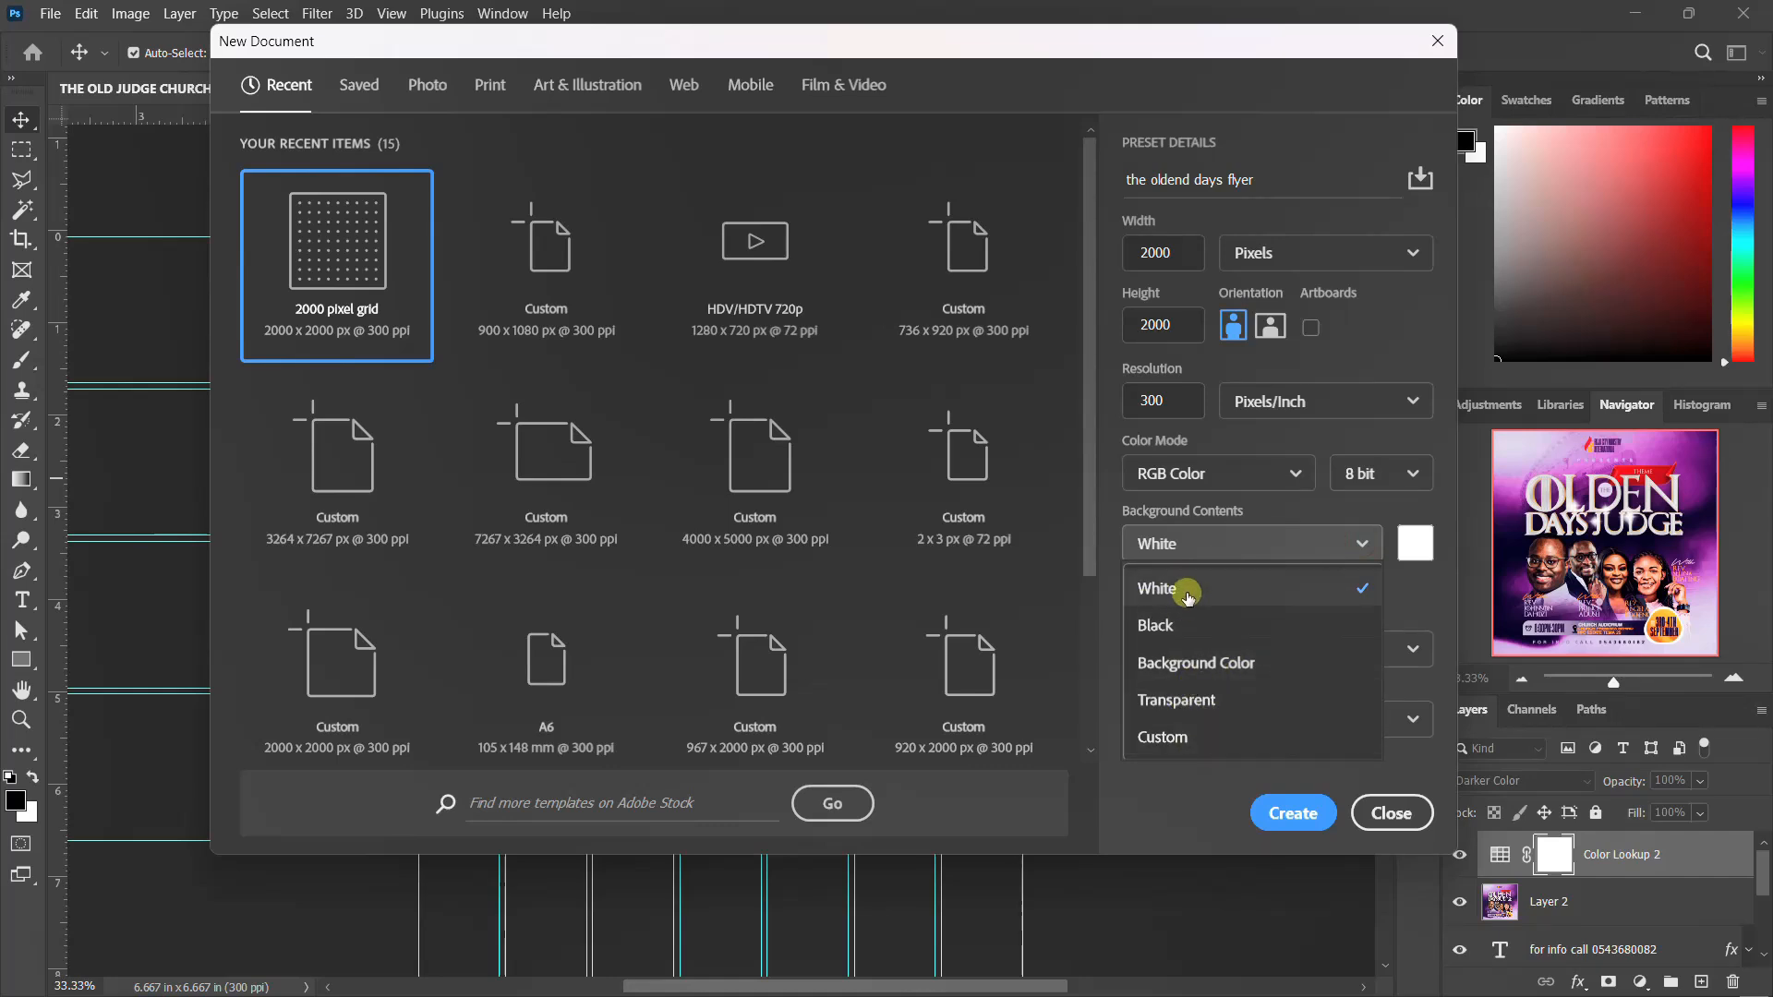
pyautogui.click(1185, 591)
pyautogui.click(1294, 814)
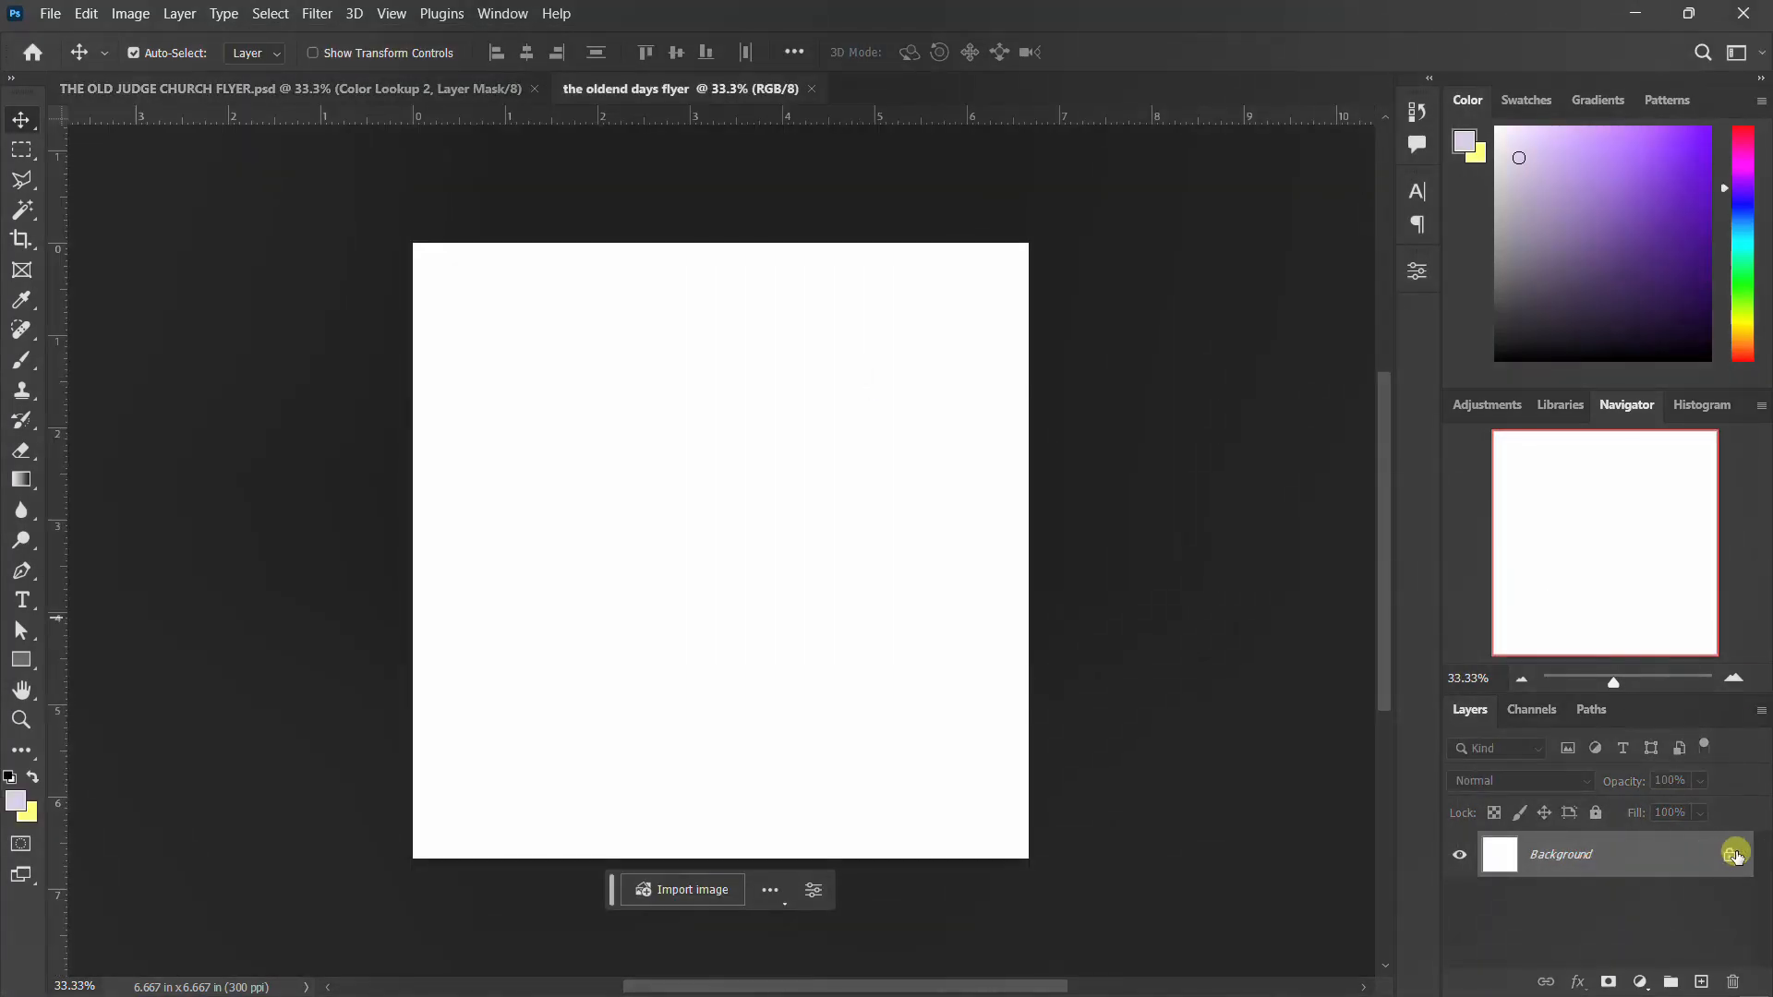
pyautogui.click(1726, 869)
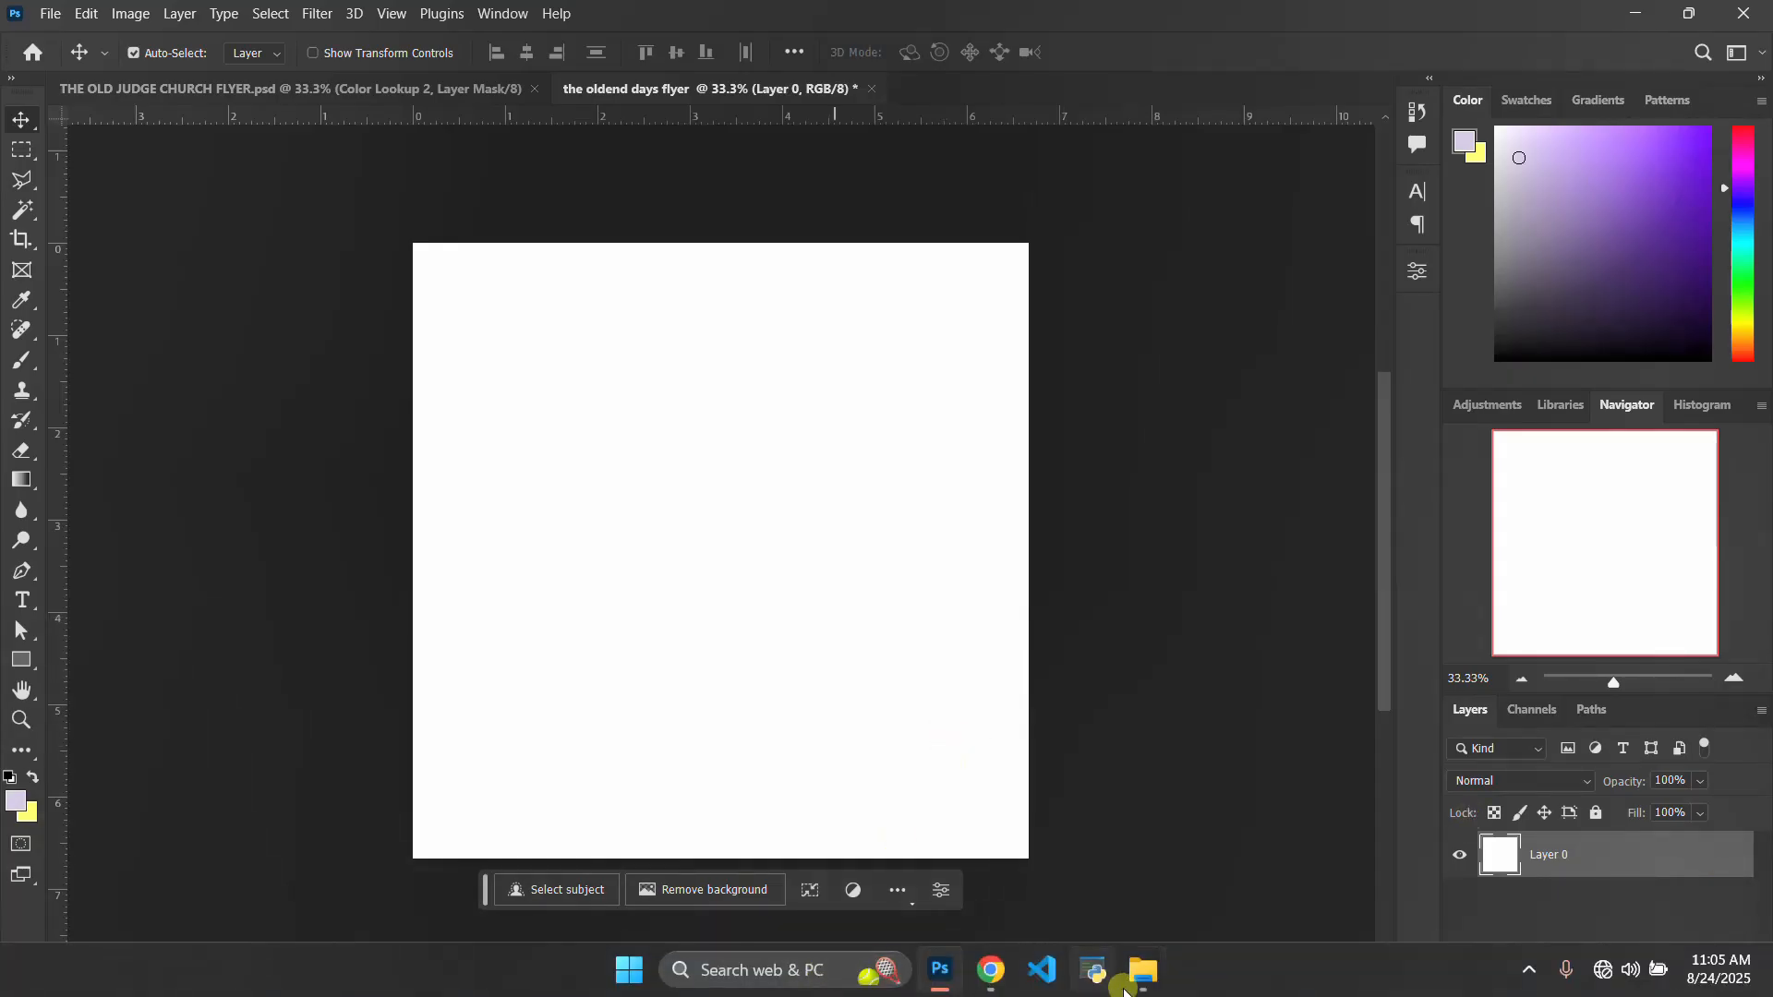
# Place the Color transition pattern image from the flyer folder into the new document, scaled to cover the whole canvas
pyautogui.moveTo(1143, 969)
pyautogui.click(1225, 885)
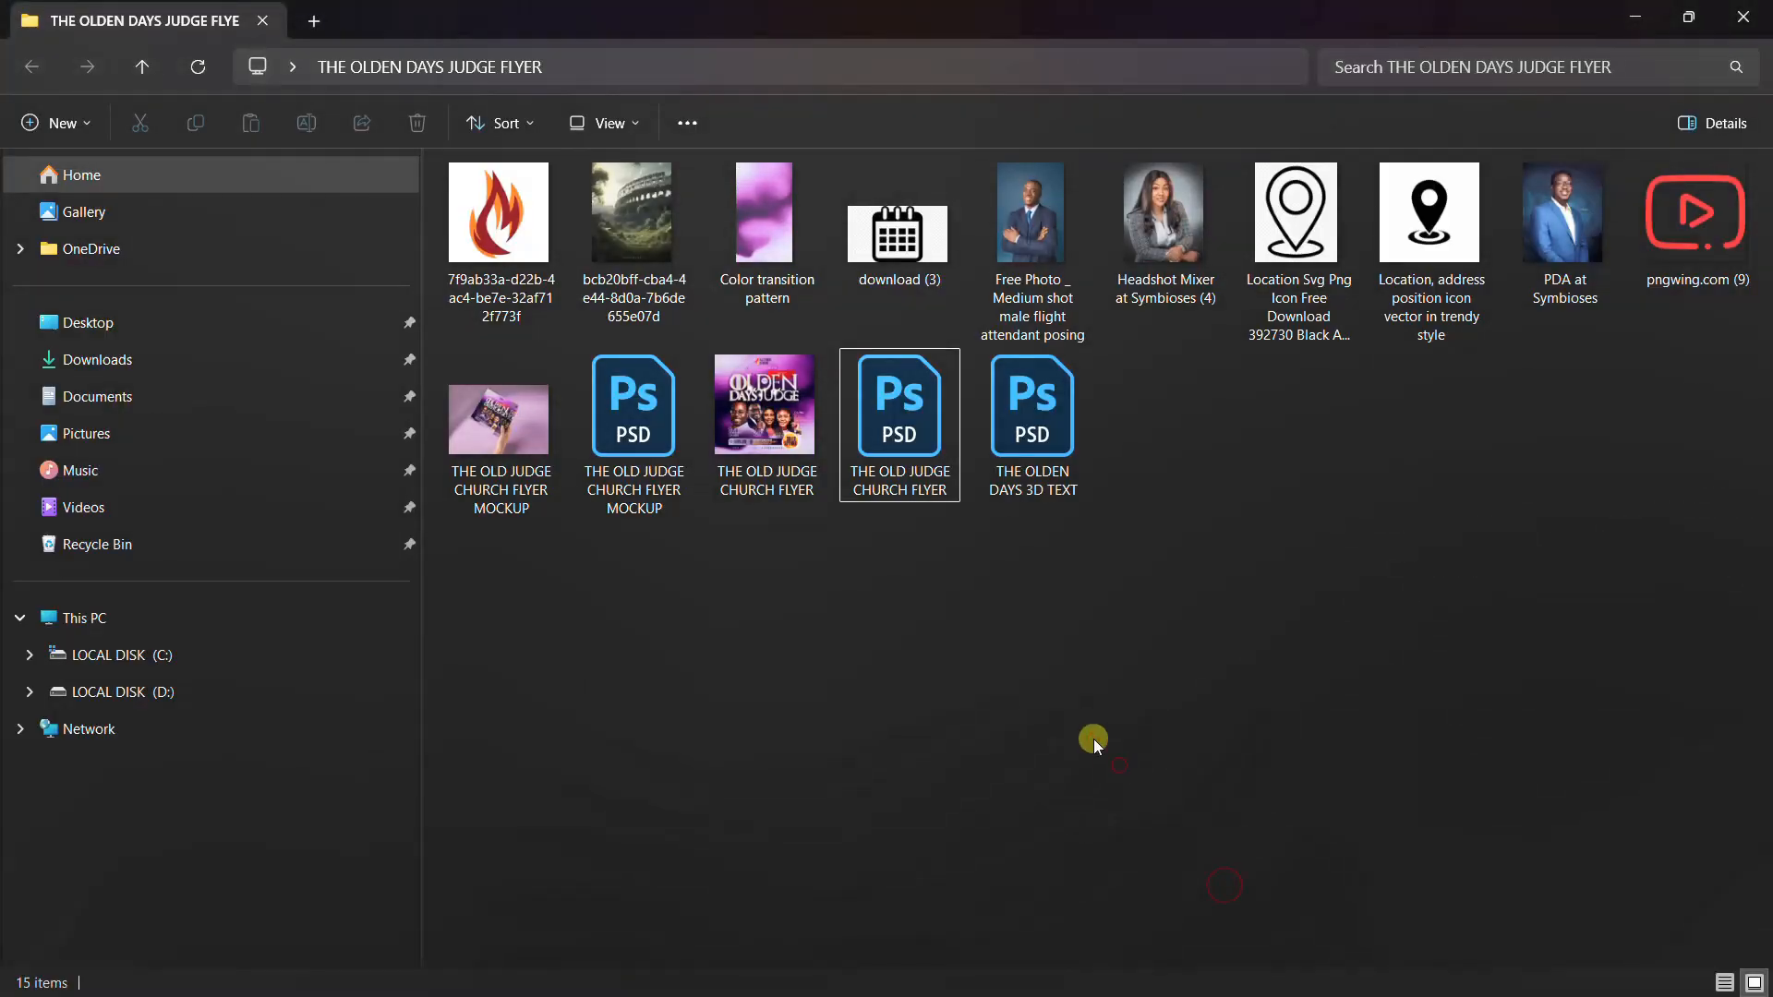
pyautogui.doubleClick(791, 230)
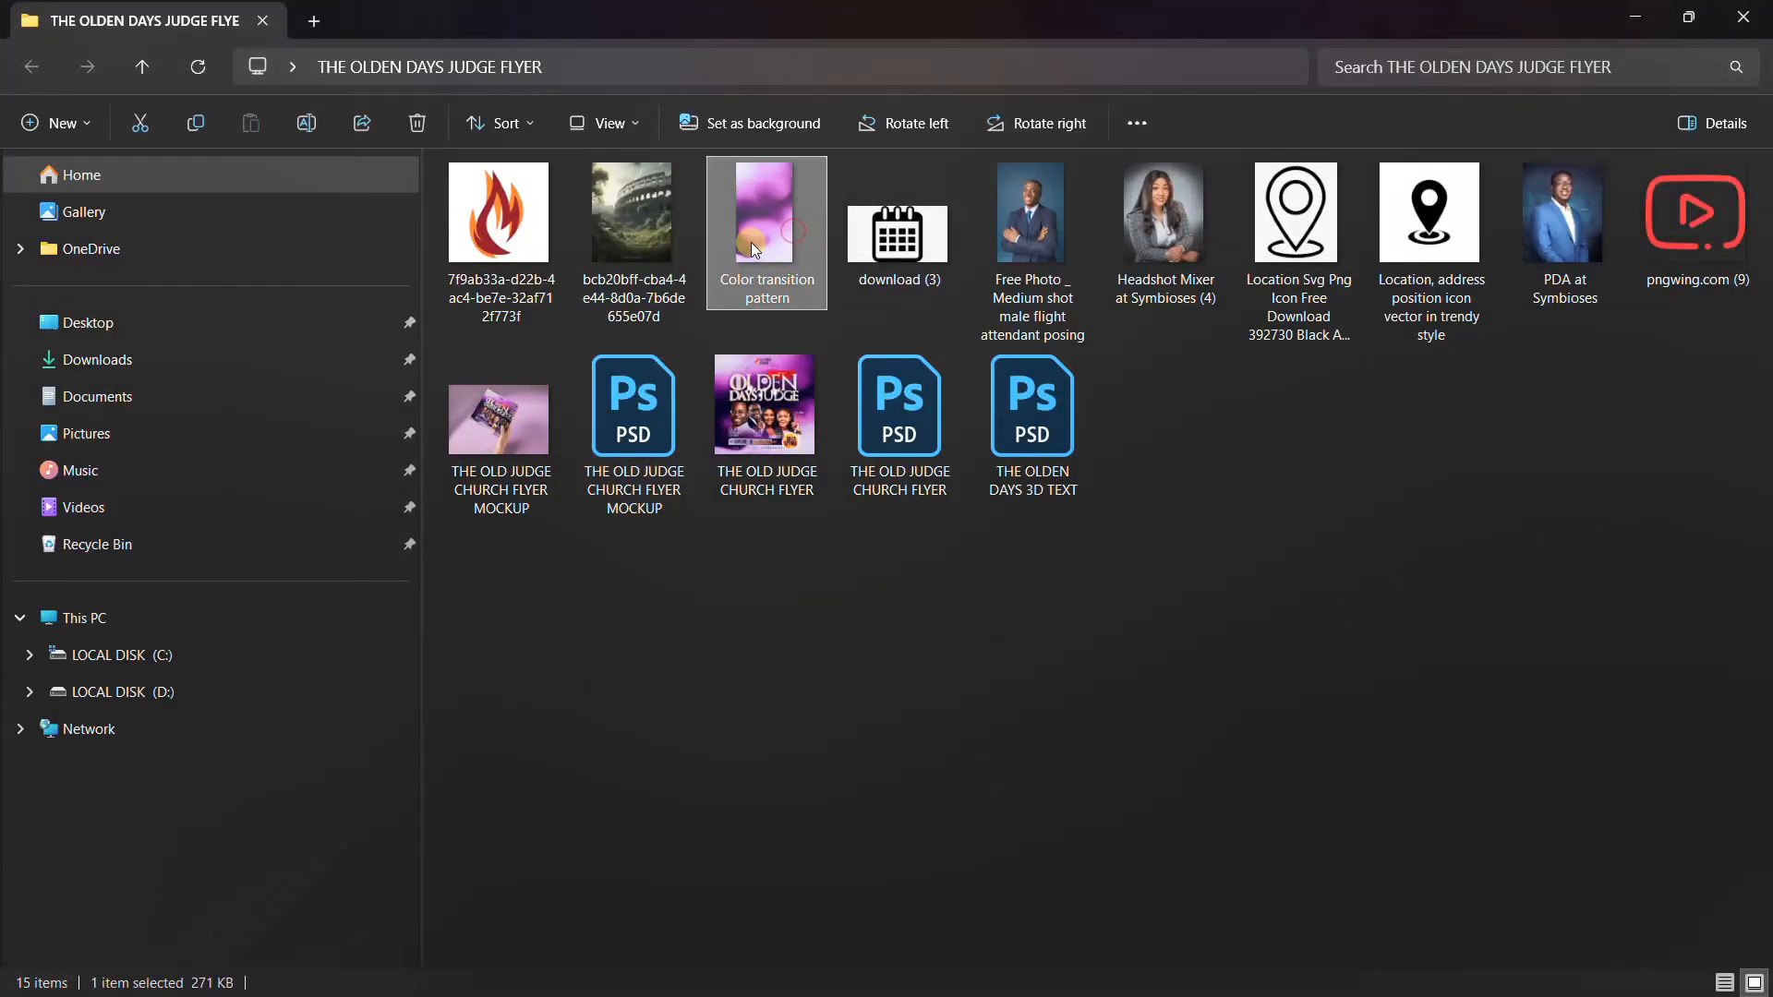
pyautogui.moveTo(911, 581); pyautogui.dragTo(779, 680)
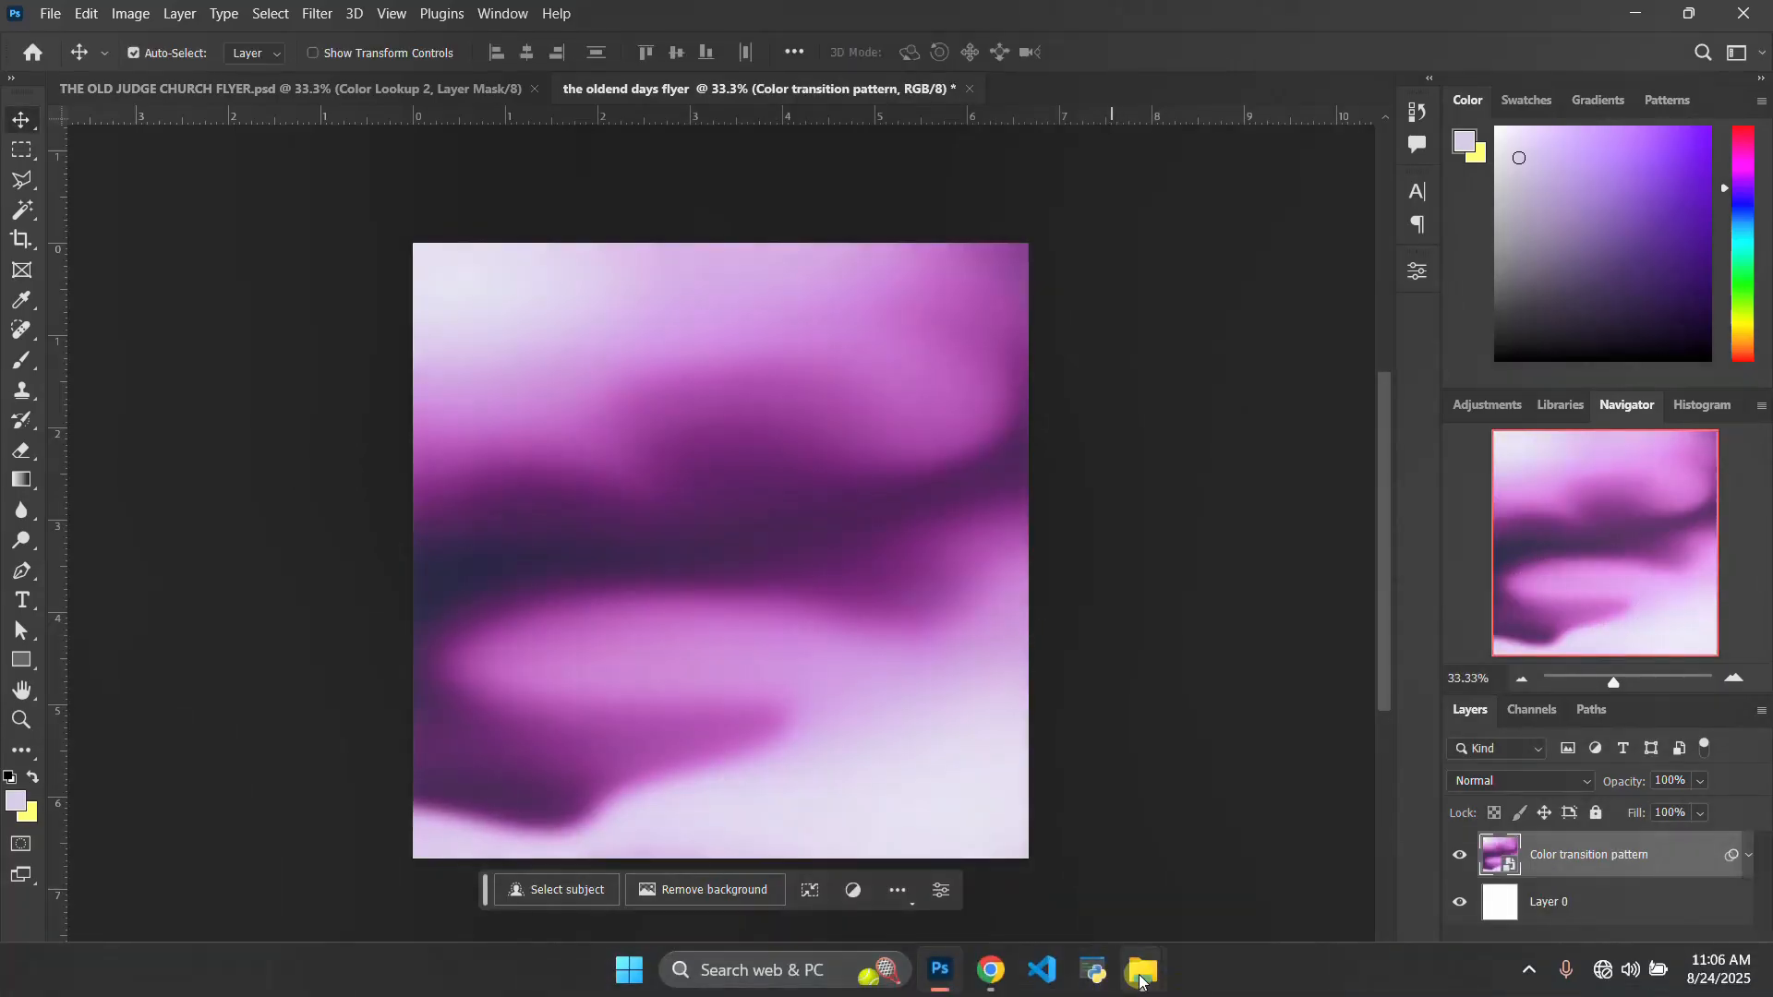
# Place the Colosseum image from the flyer folder into the document above the purple pattern
pyautogui.moveTo(1141, 980)
pyautogui.click(1258, 784)
pyautogui.click(645, 231)
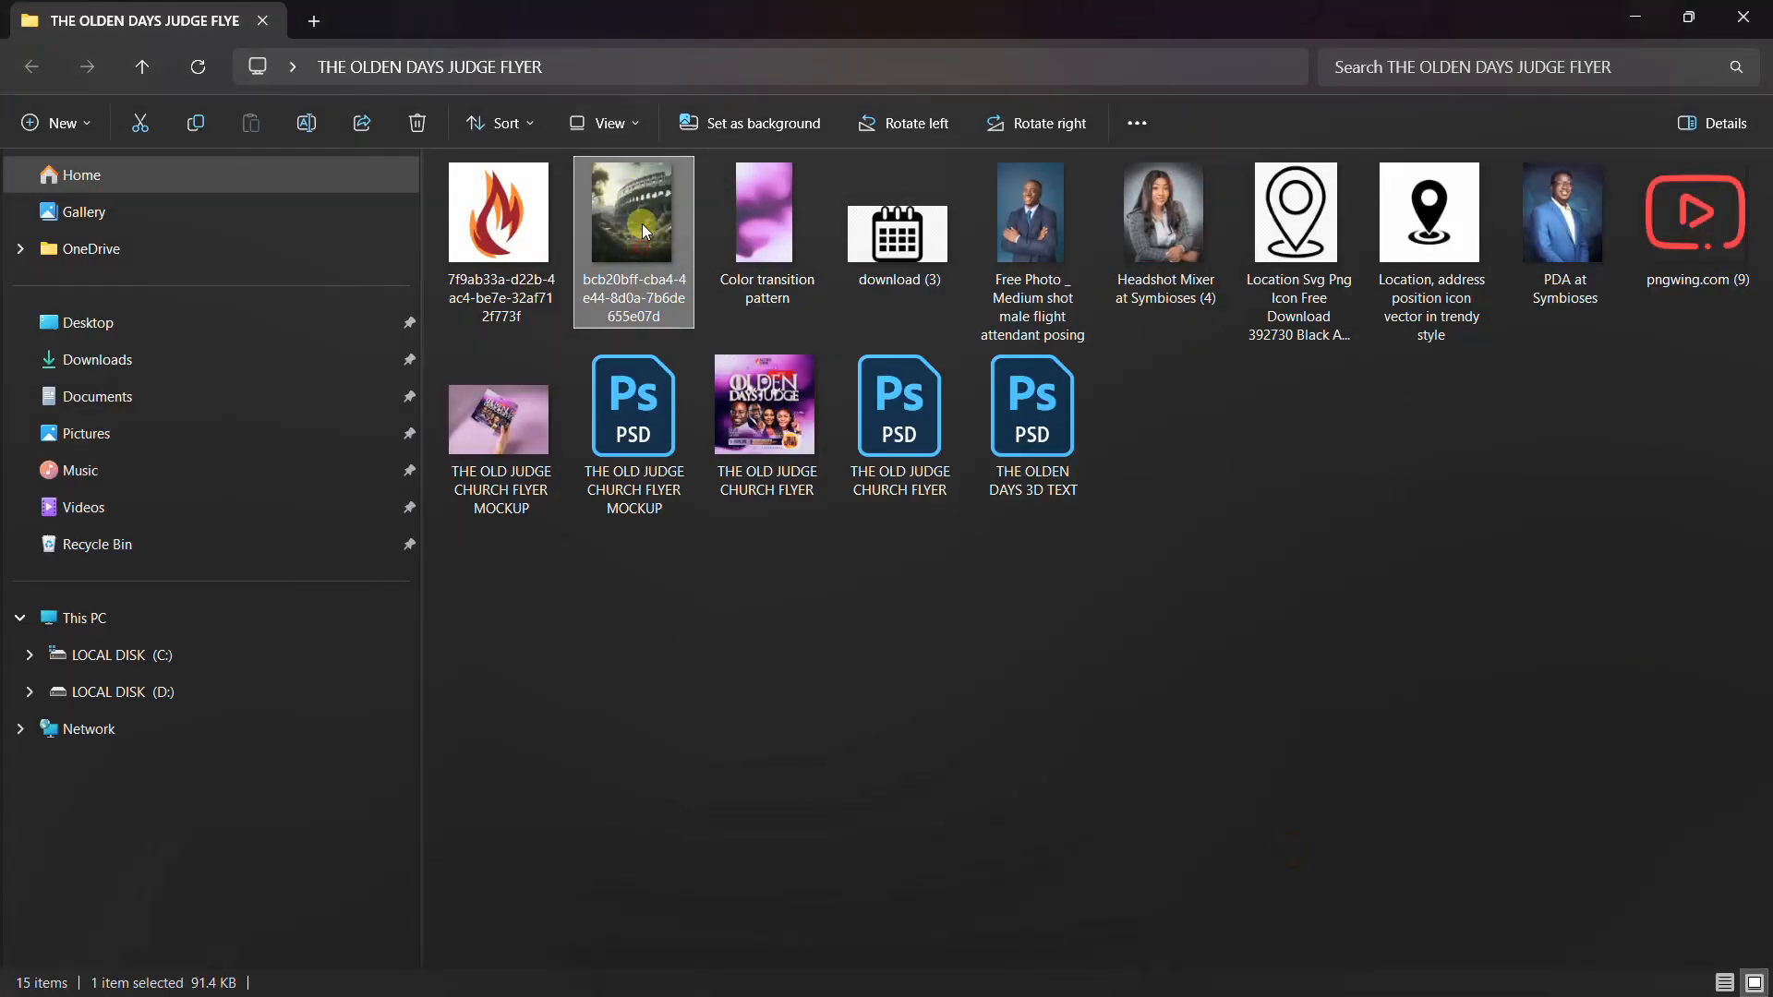
pyautogui.moveTo(644, 231); pyautogui.dragTo(720, 649)
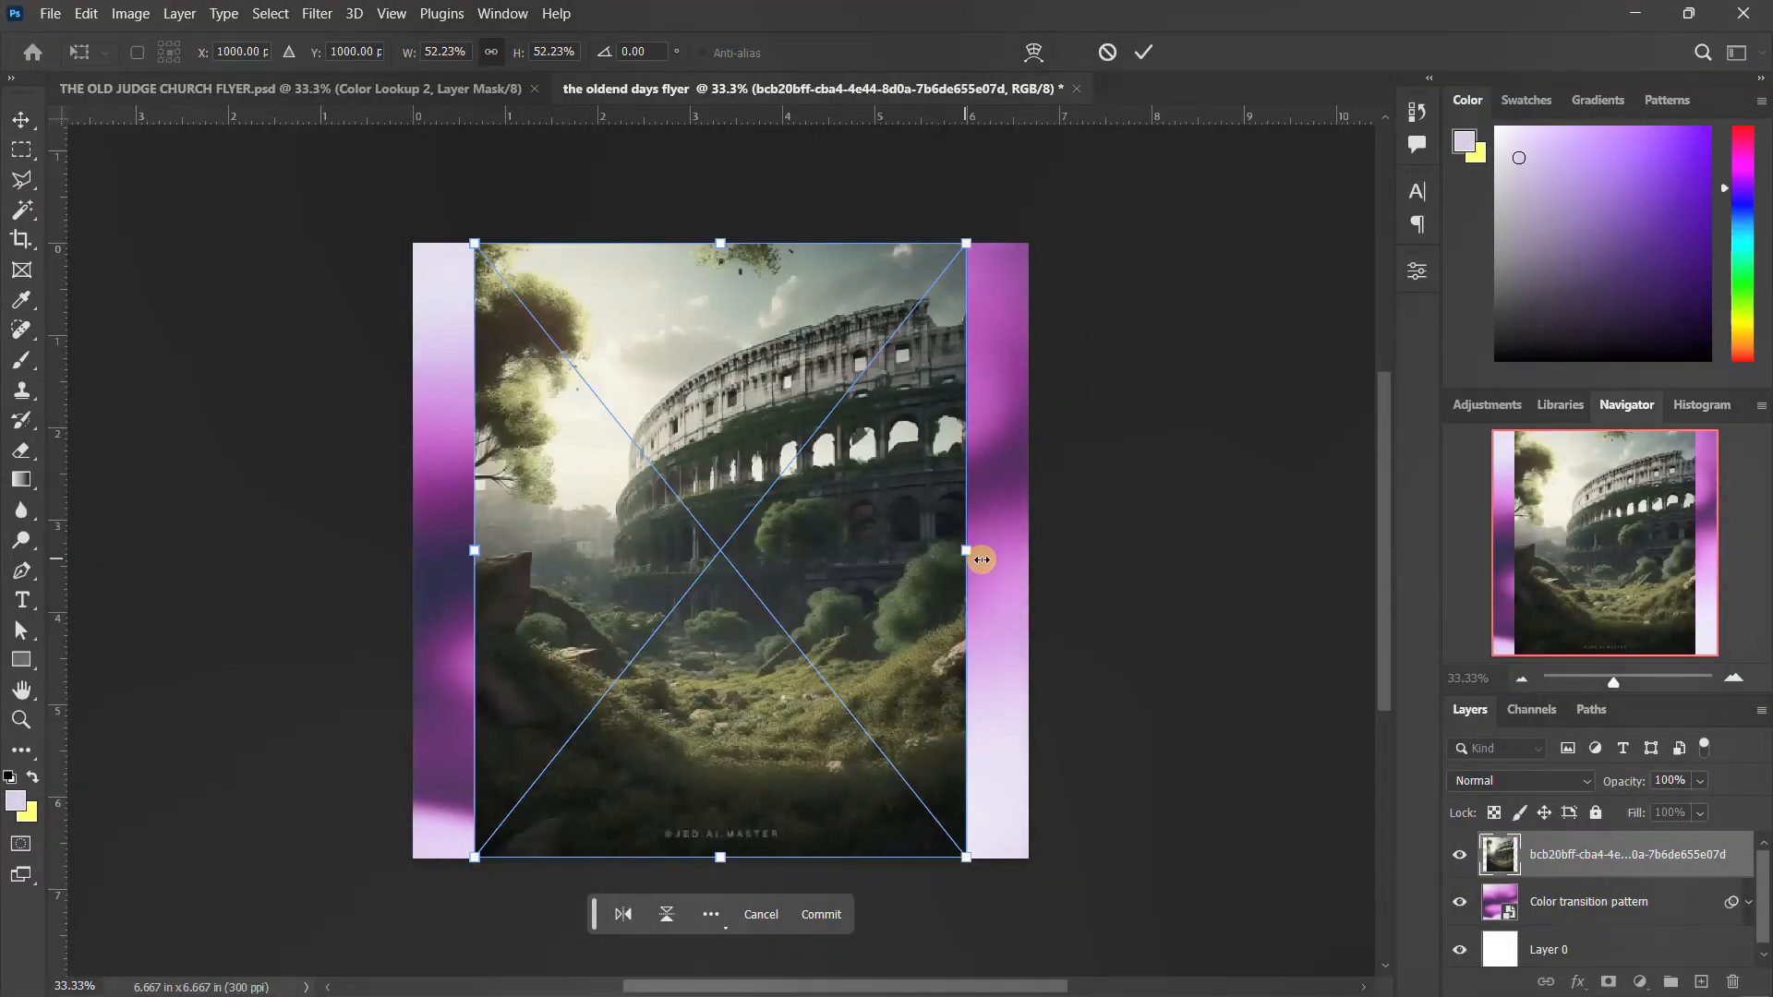
# Stretch the Colosseum image horizontally to the full canvas width and set its layer's blend mode to Soft Light
pyautogui.moveTo(963, 545); pyautogui.dragTo(1028, 549)
pyautogui.moveTo(472, 554); pyautogui.dragTo(409, 515)
pyautogui.press('Return')
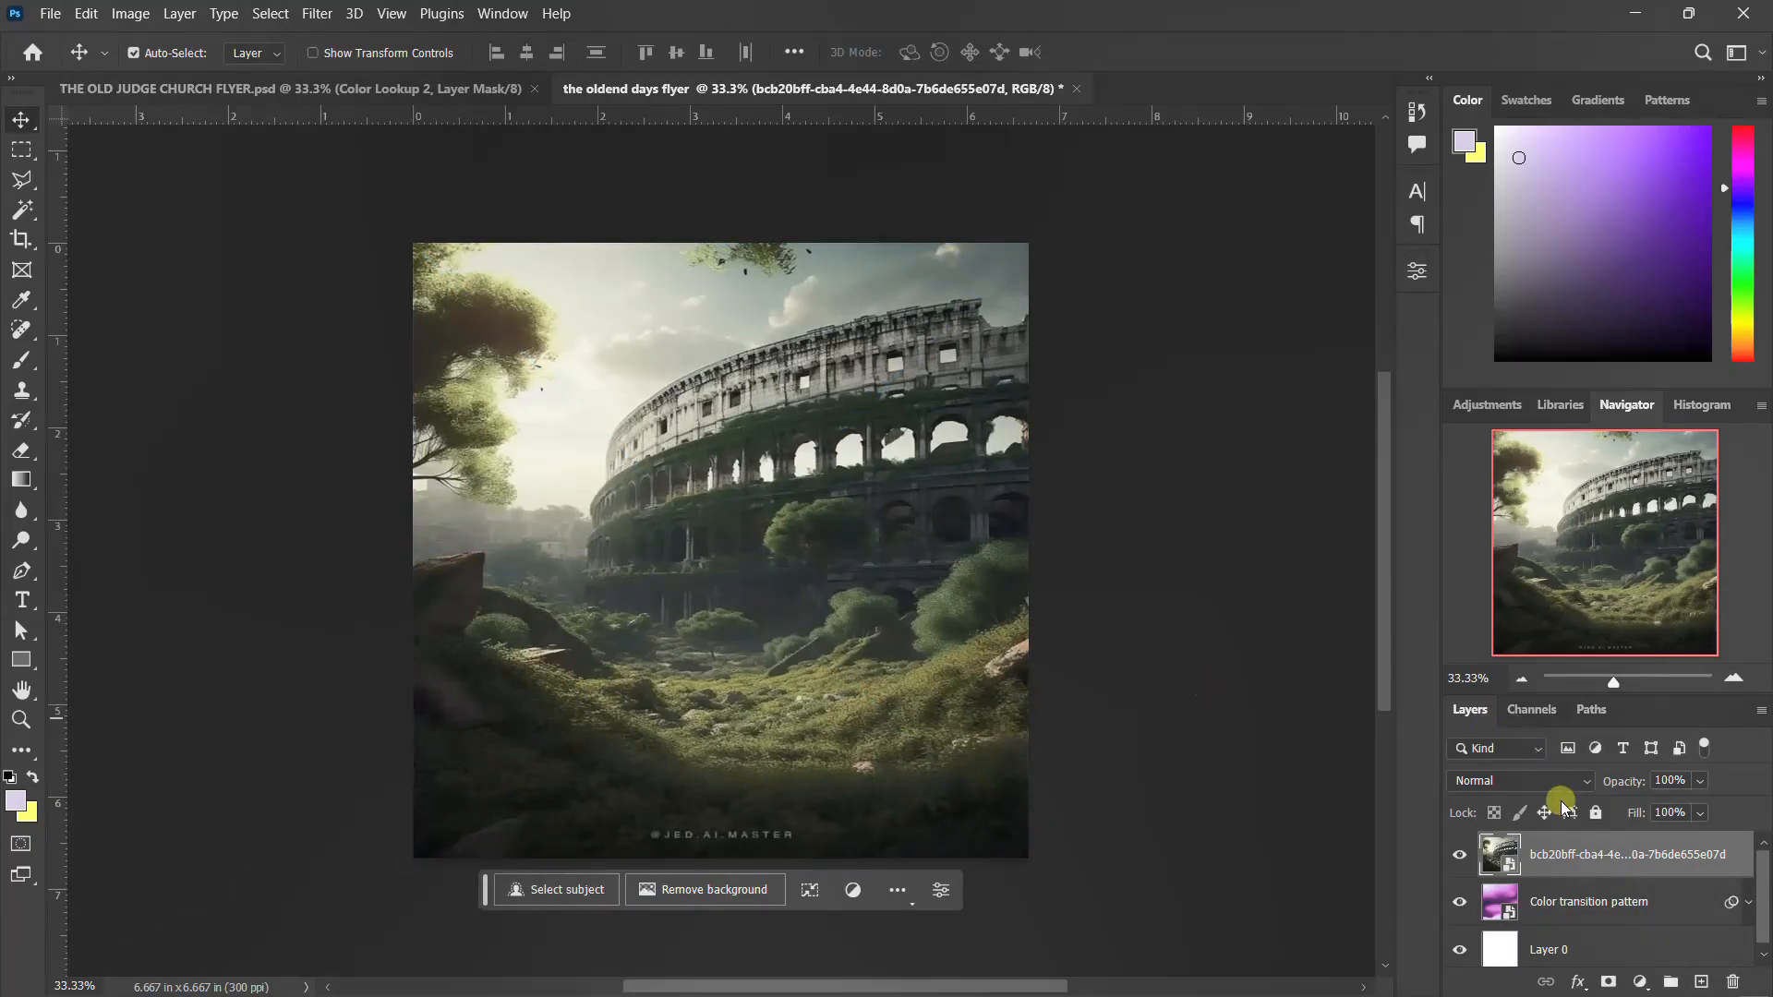
pyautogui.click(1567, 783)
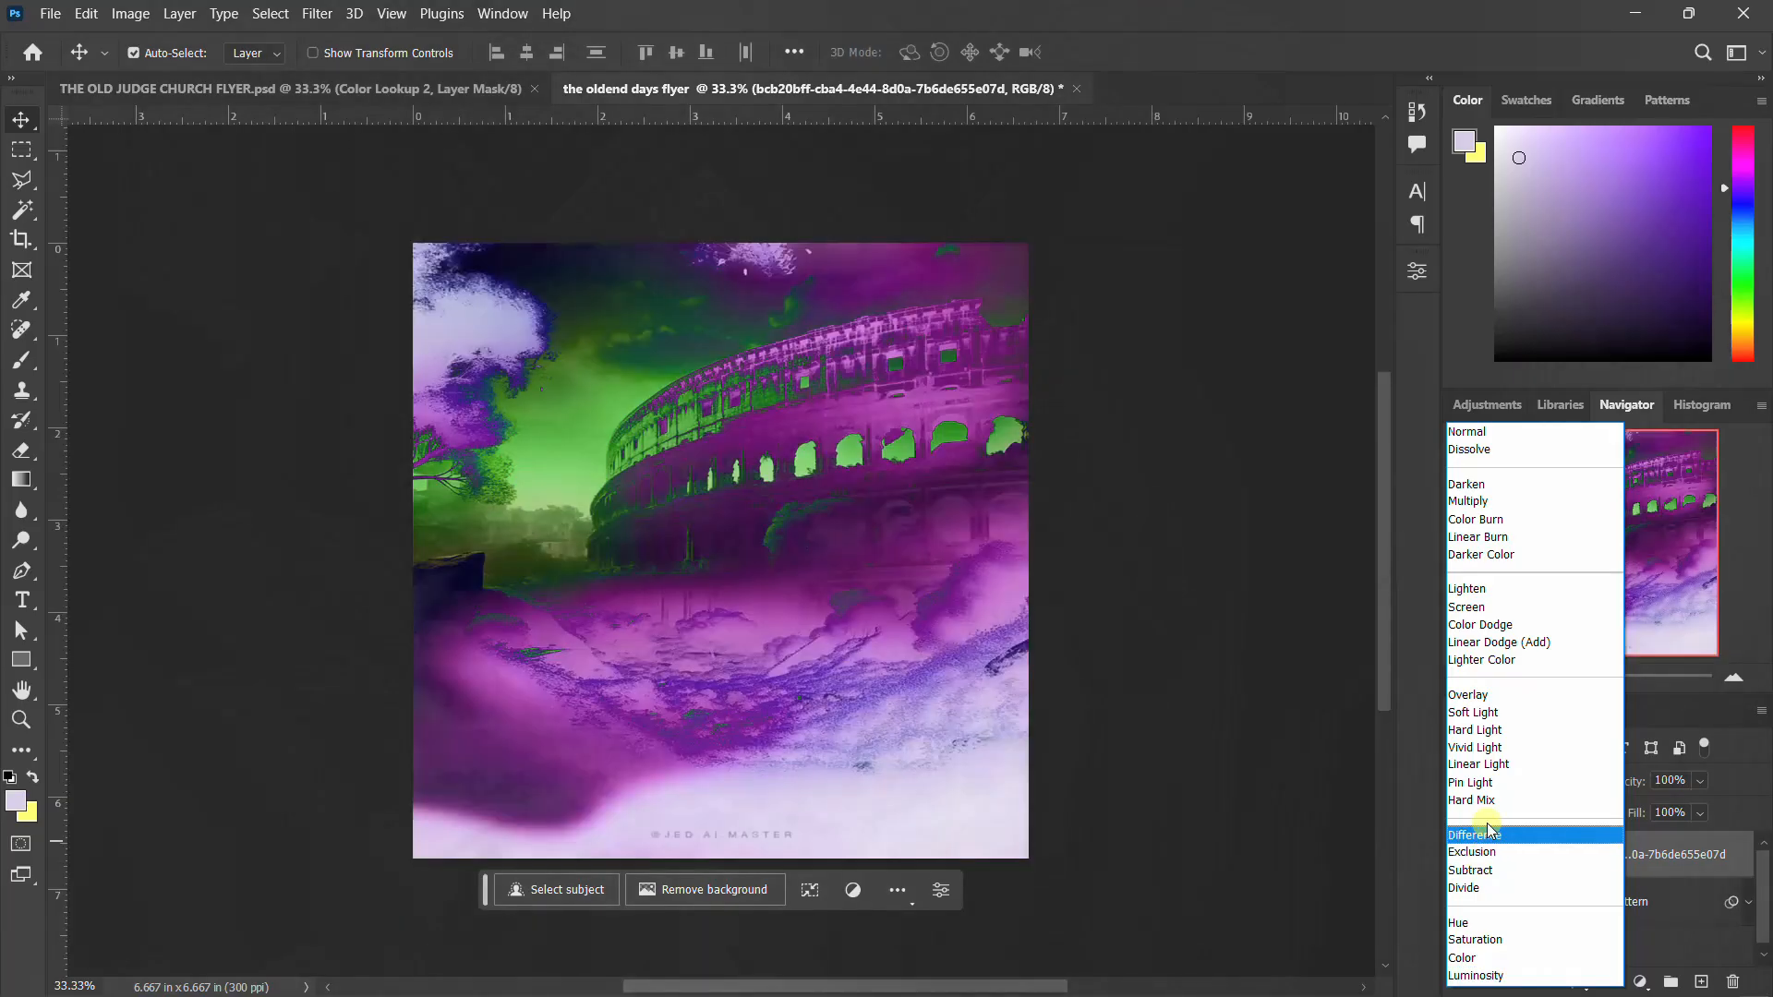
pyautogui.click(1484, 717)
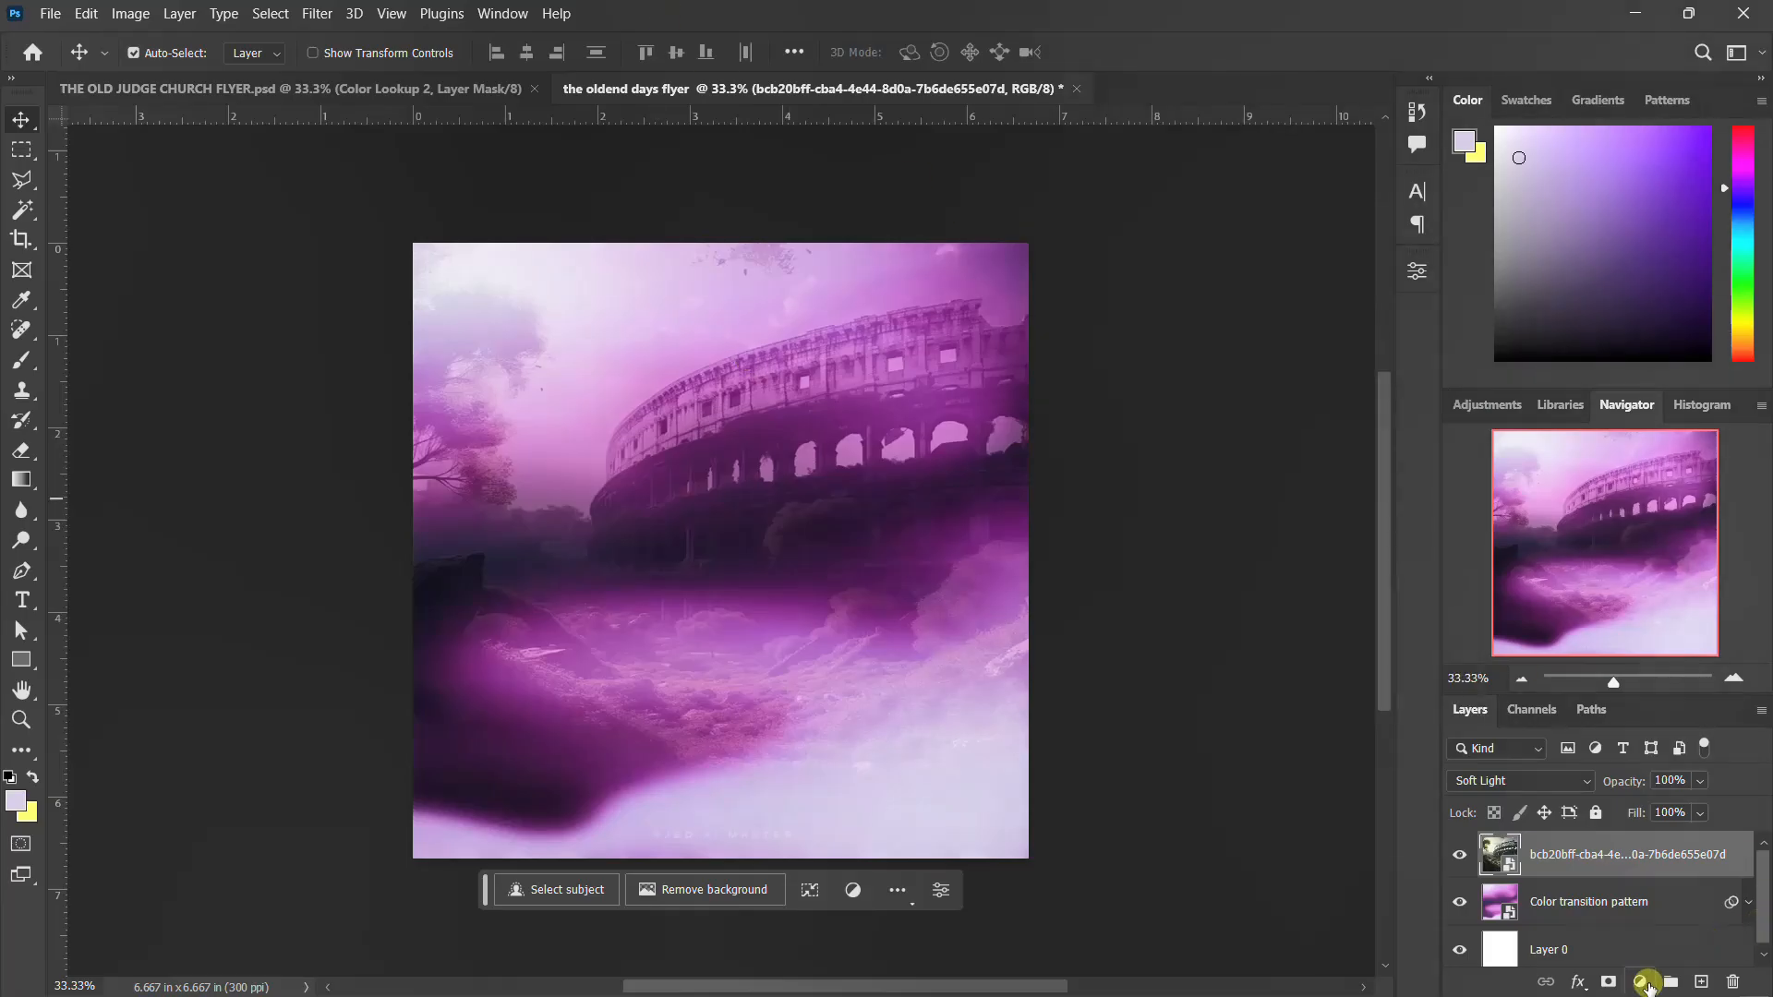
# Add a Color Lookup adjustment layer above the Colosseum layer and start loading a custom 3D LUT file
pyautogui.click(1638, 985)
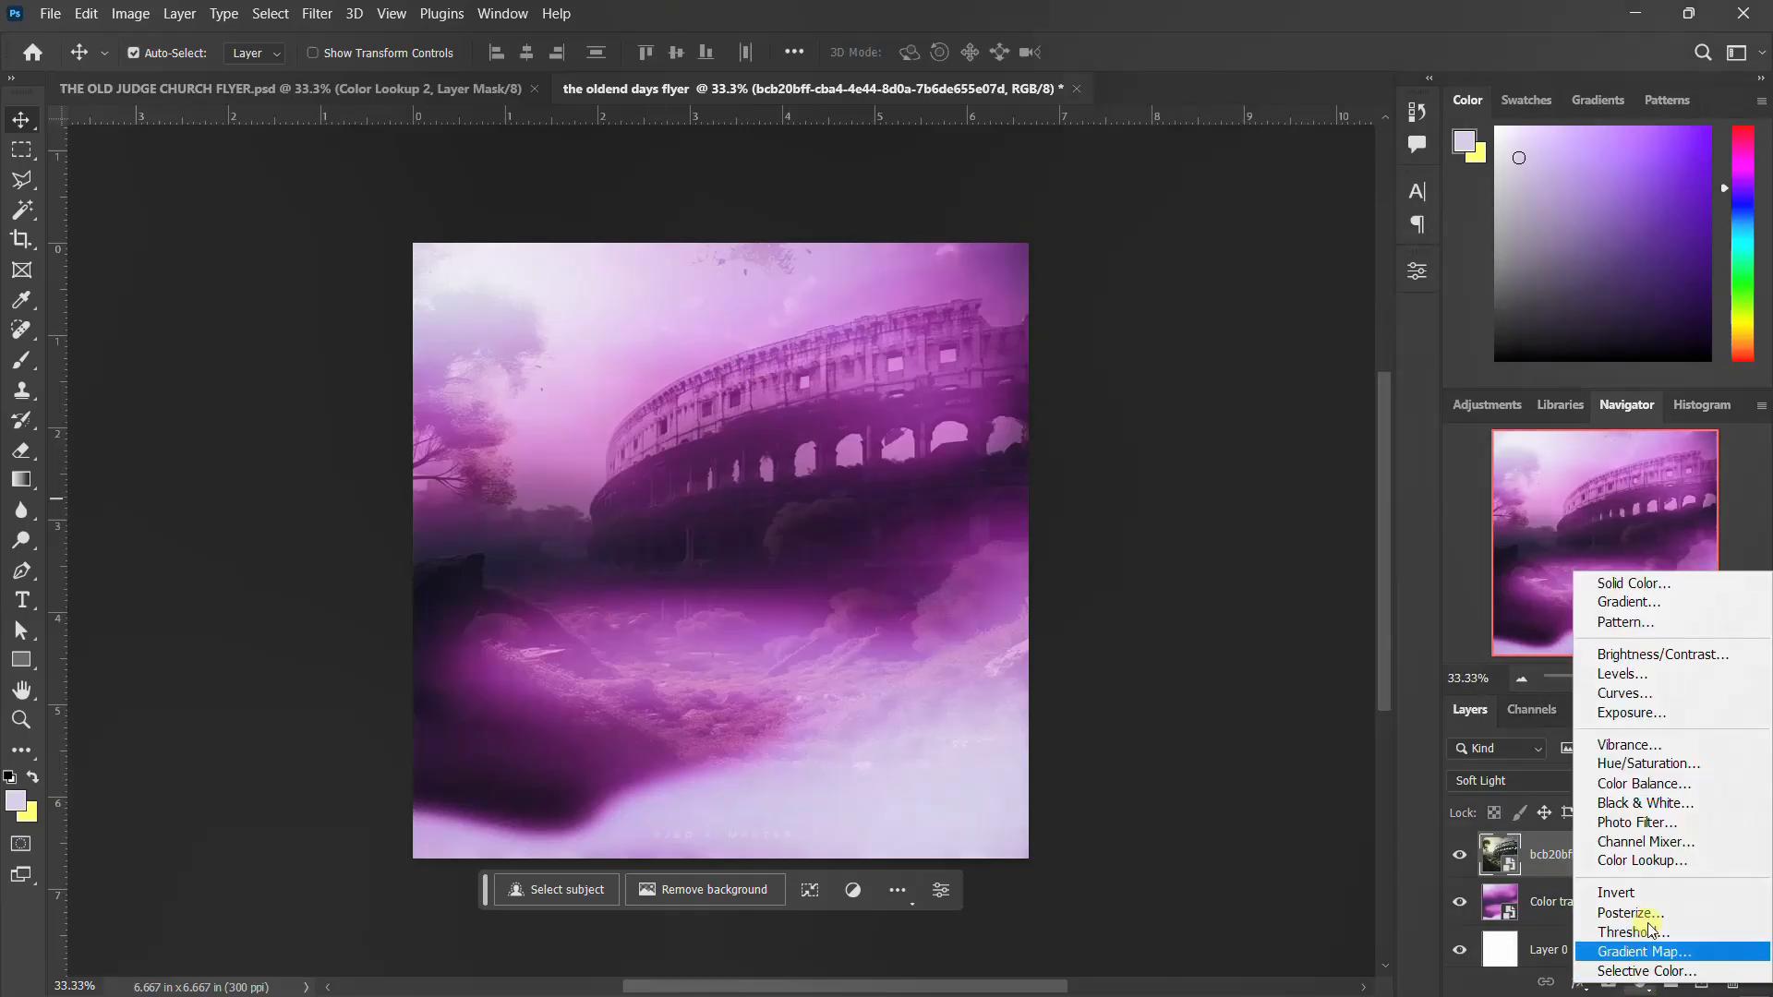
pyautogui.click(1660, 865)
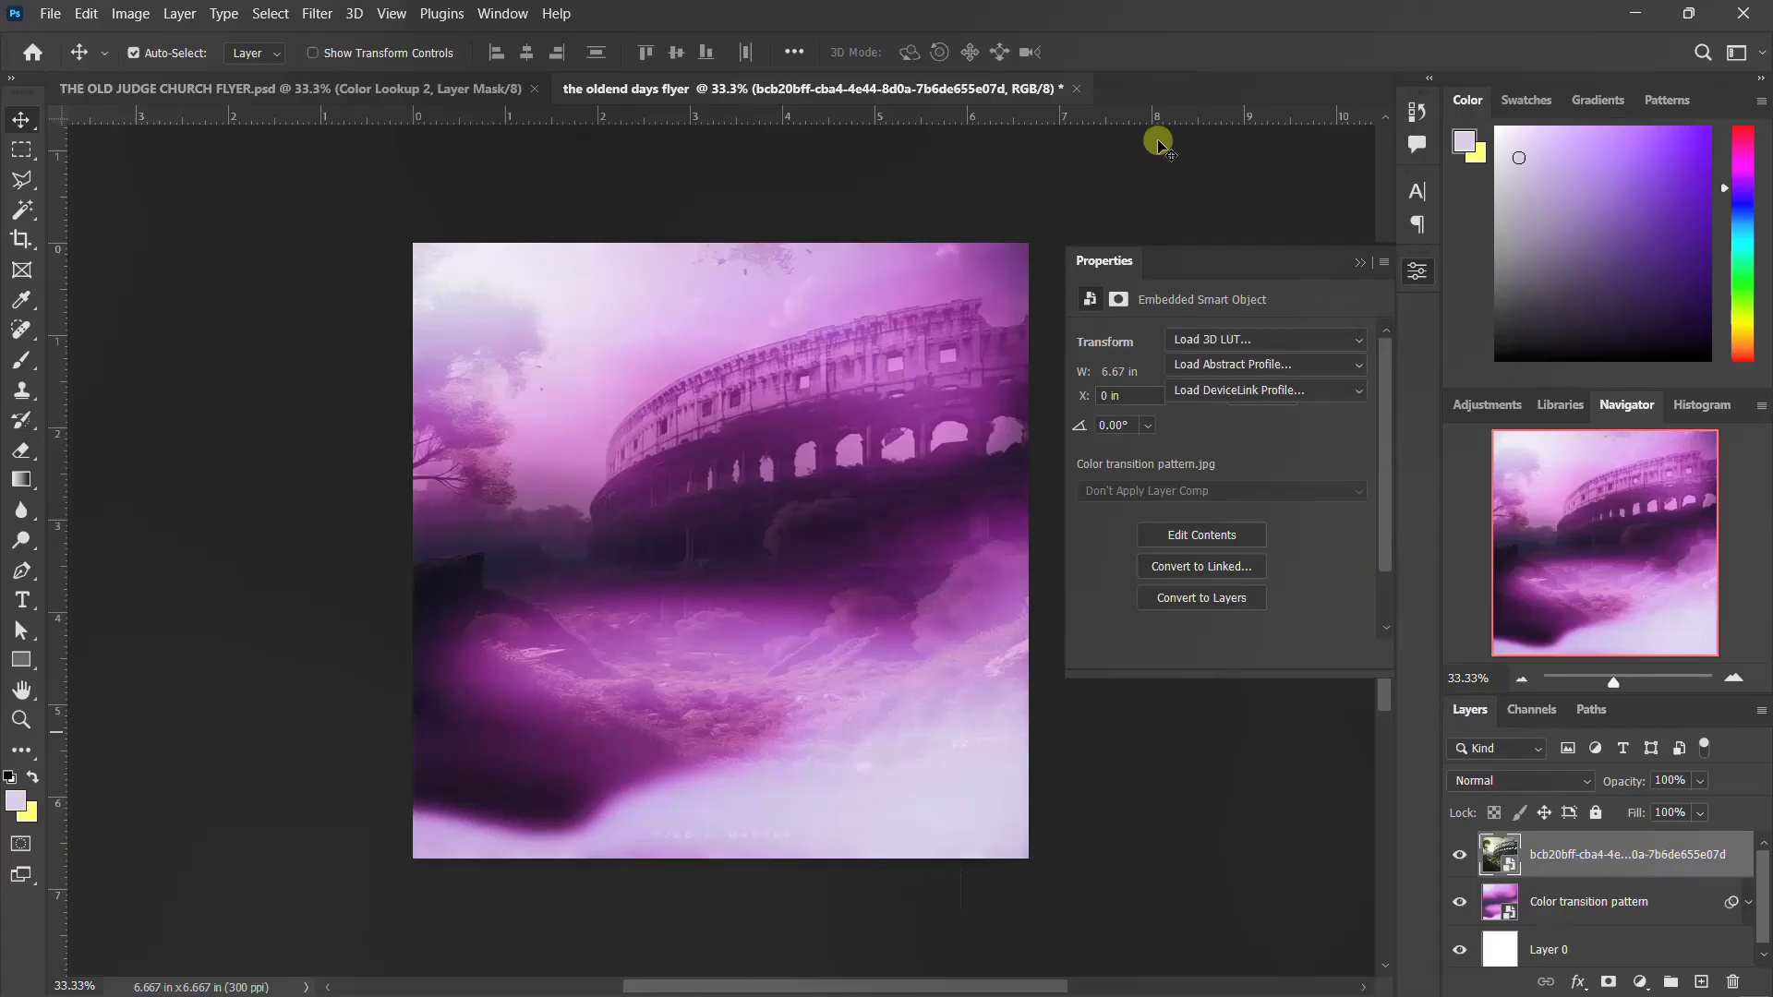
pyautogui.click(1271, 338)
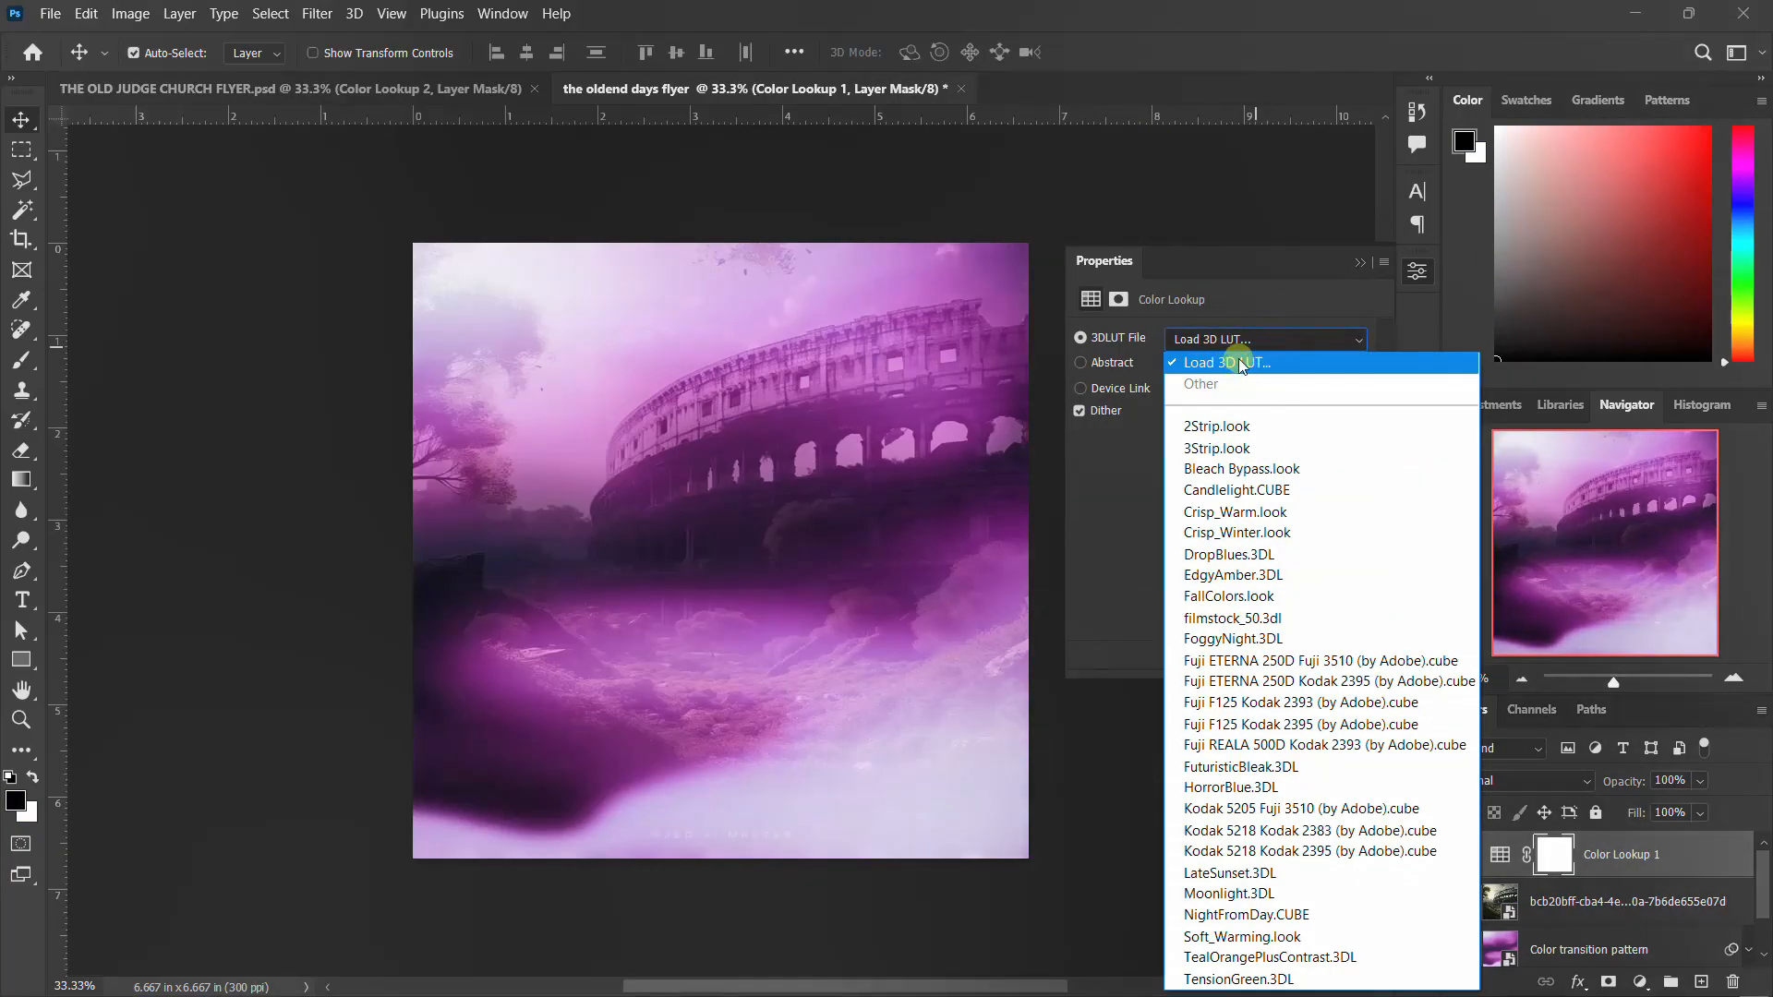
pyautogui.click(1242, 363)
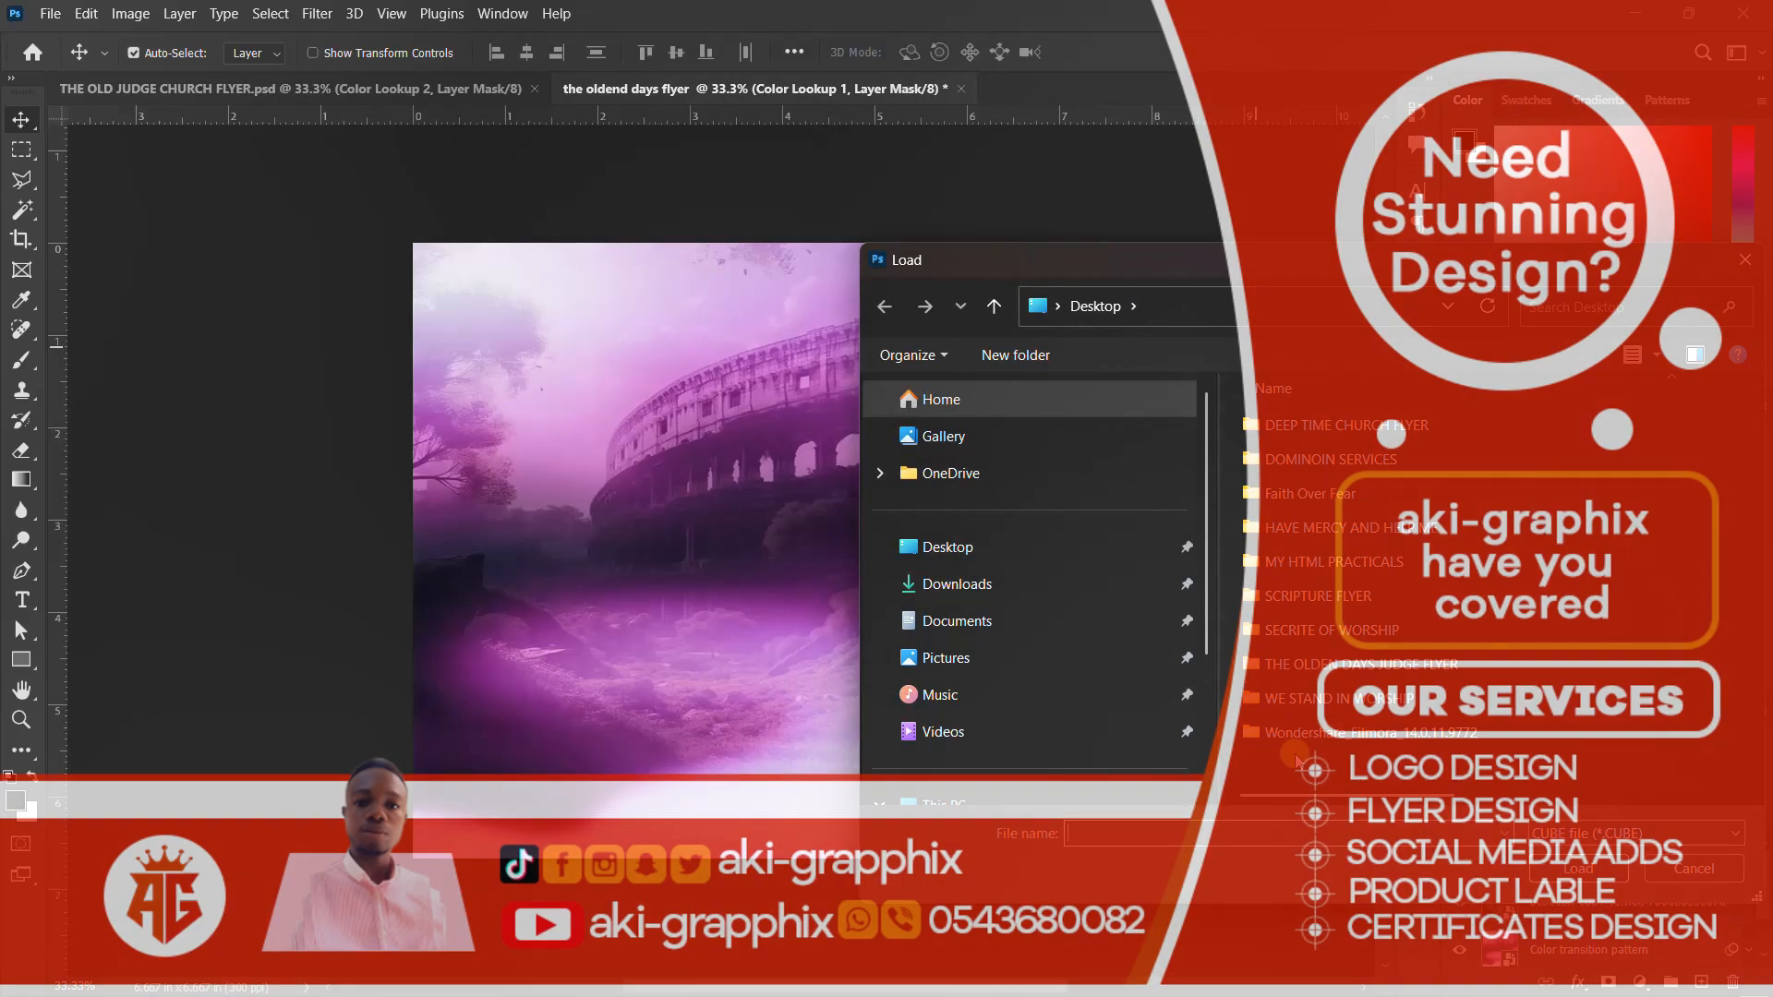
# Browse on drive D through desktop folders, SOFTWARES and MY LOGO INTRO to the purple11-free-luts-pack folder
pyautogui.scroll(-2, 981, 513)
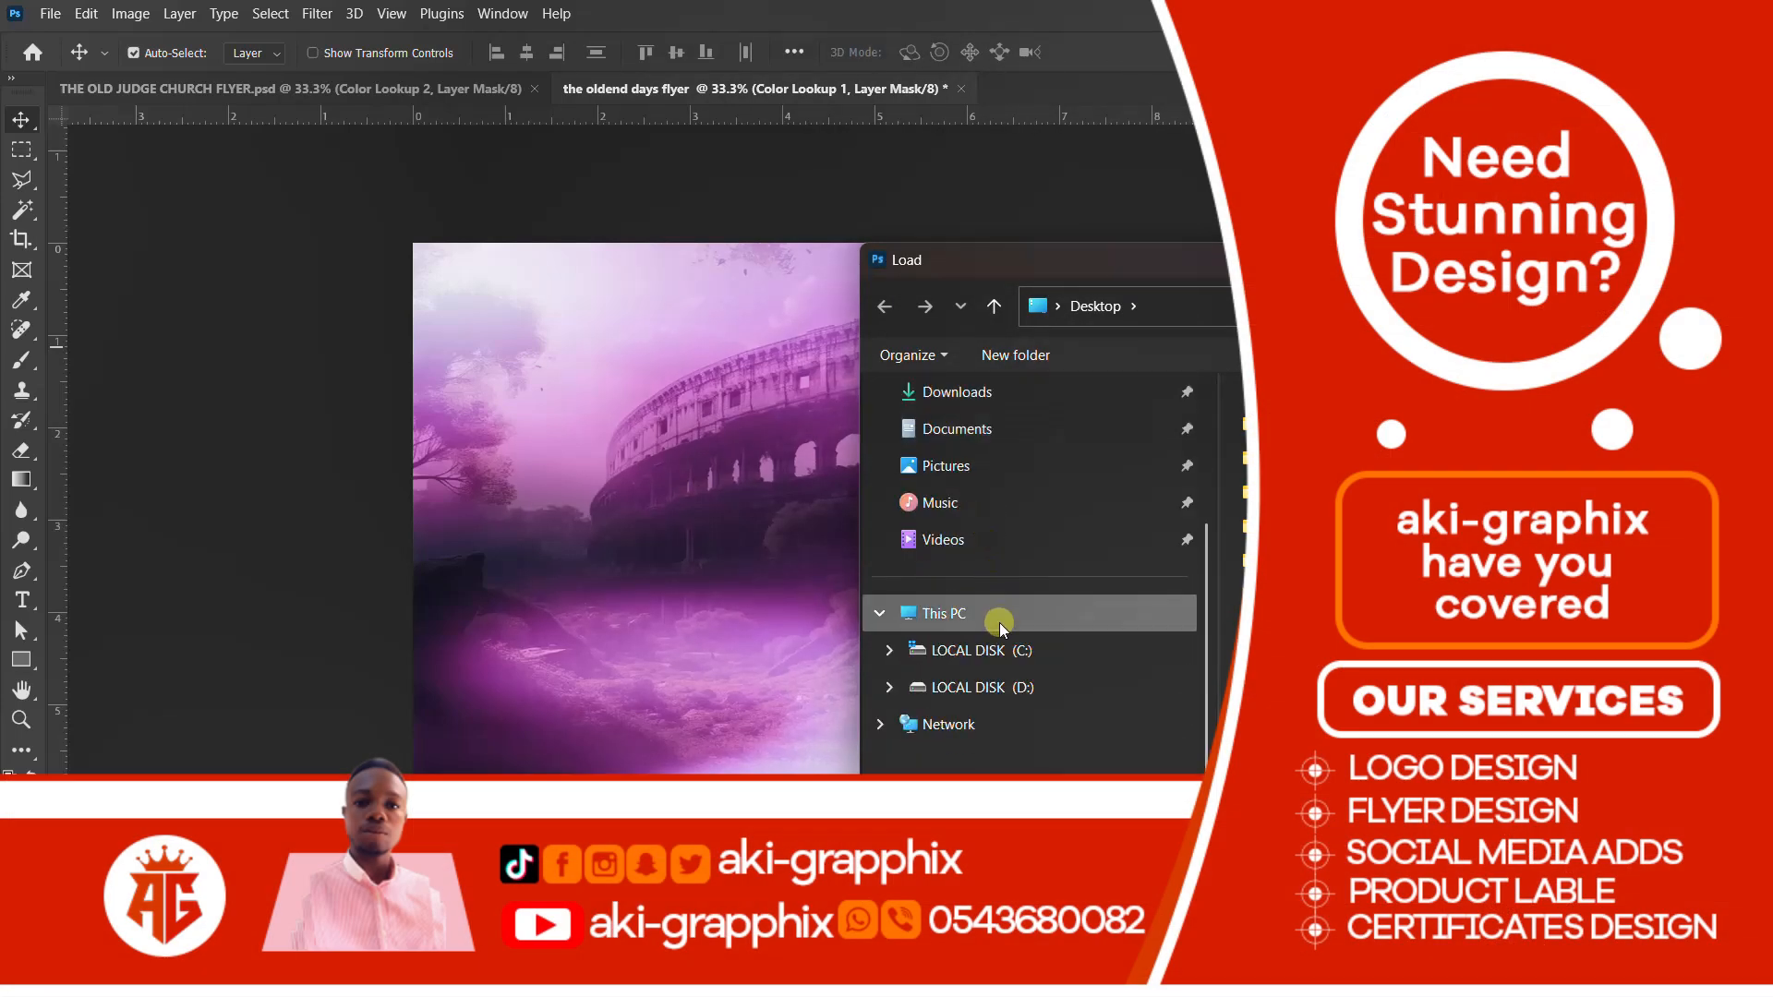
pyautogui.scroll(2, 999, 609)
pyautogui.scroll(-2, 1001, 551)
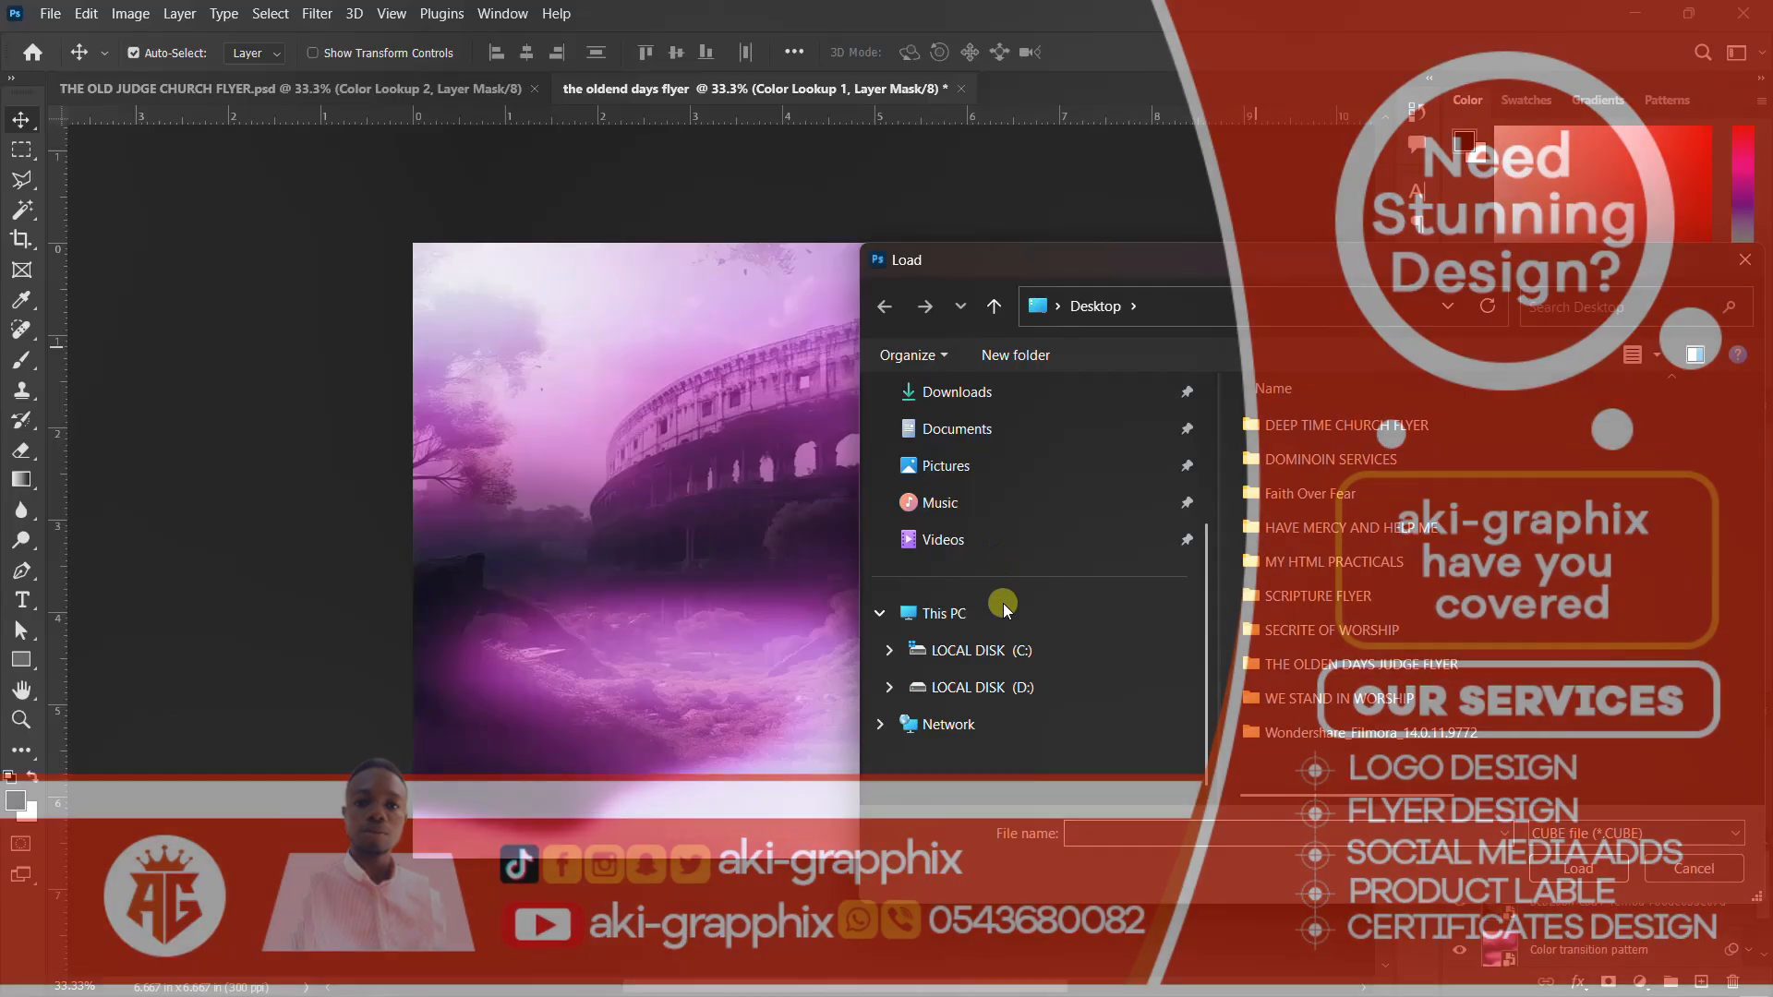
pyautogui.click(997, 689)
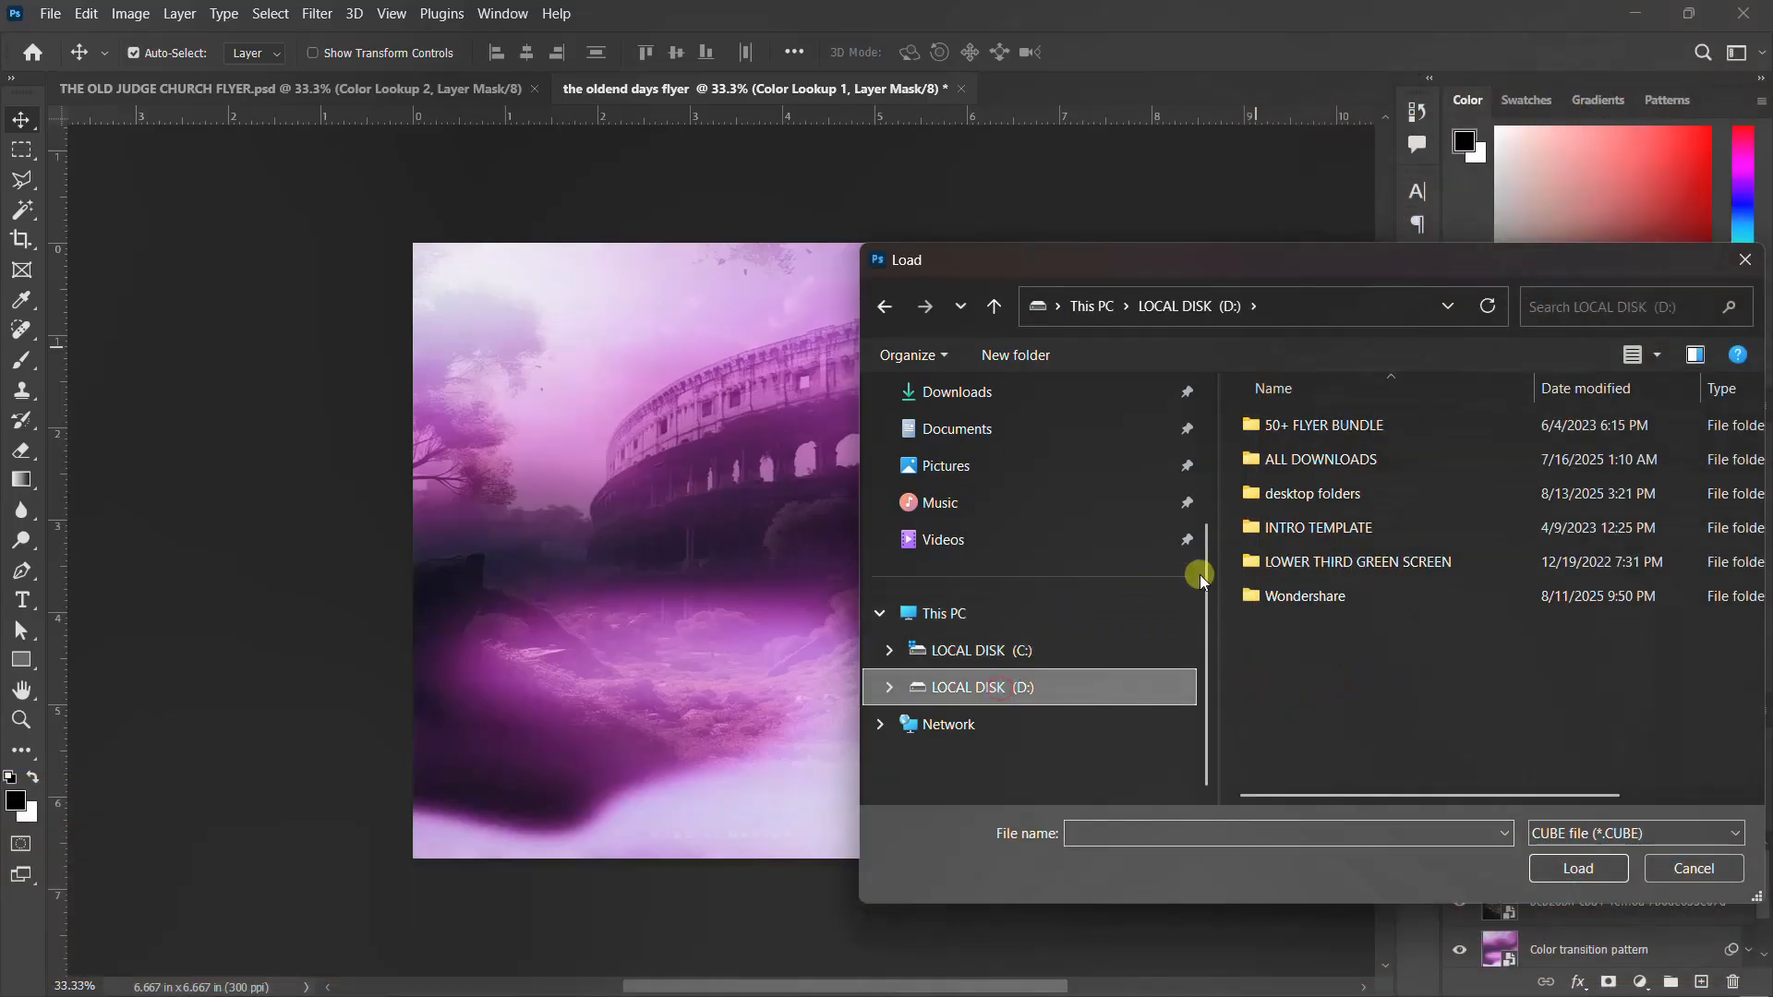
pyautogui.doubleClick(1319, 500)
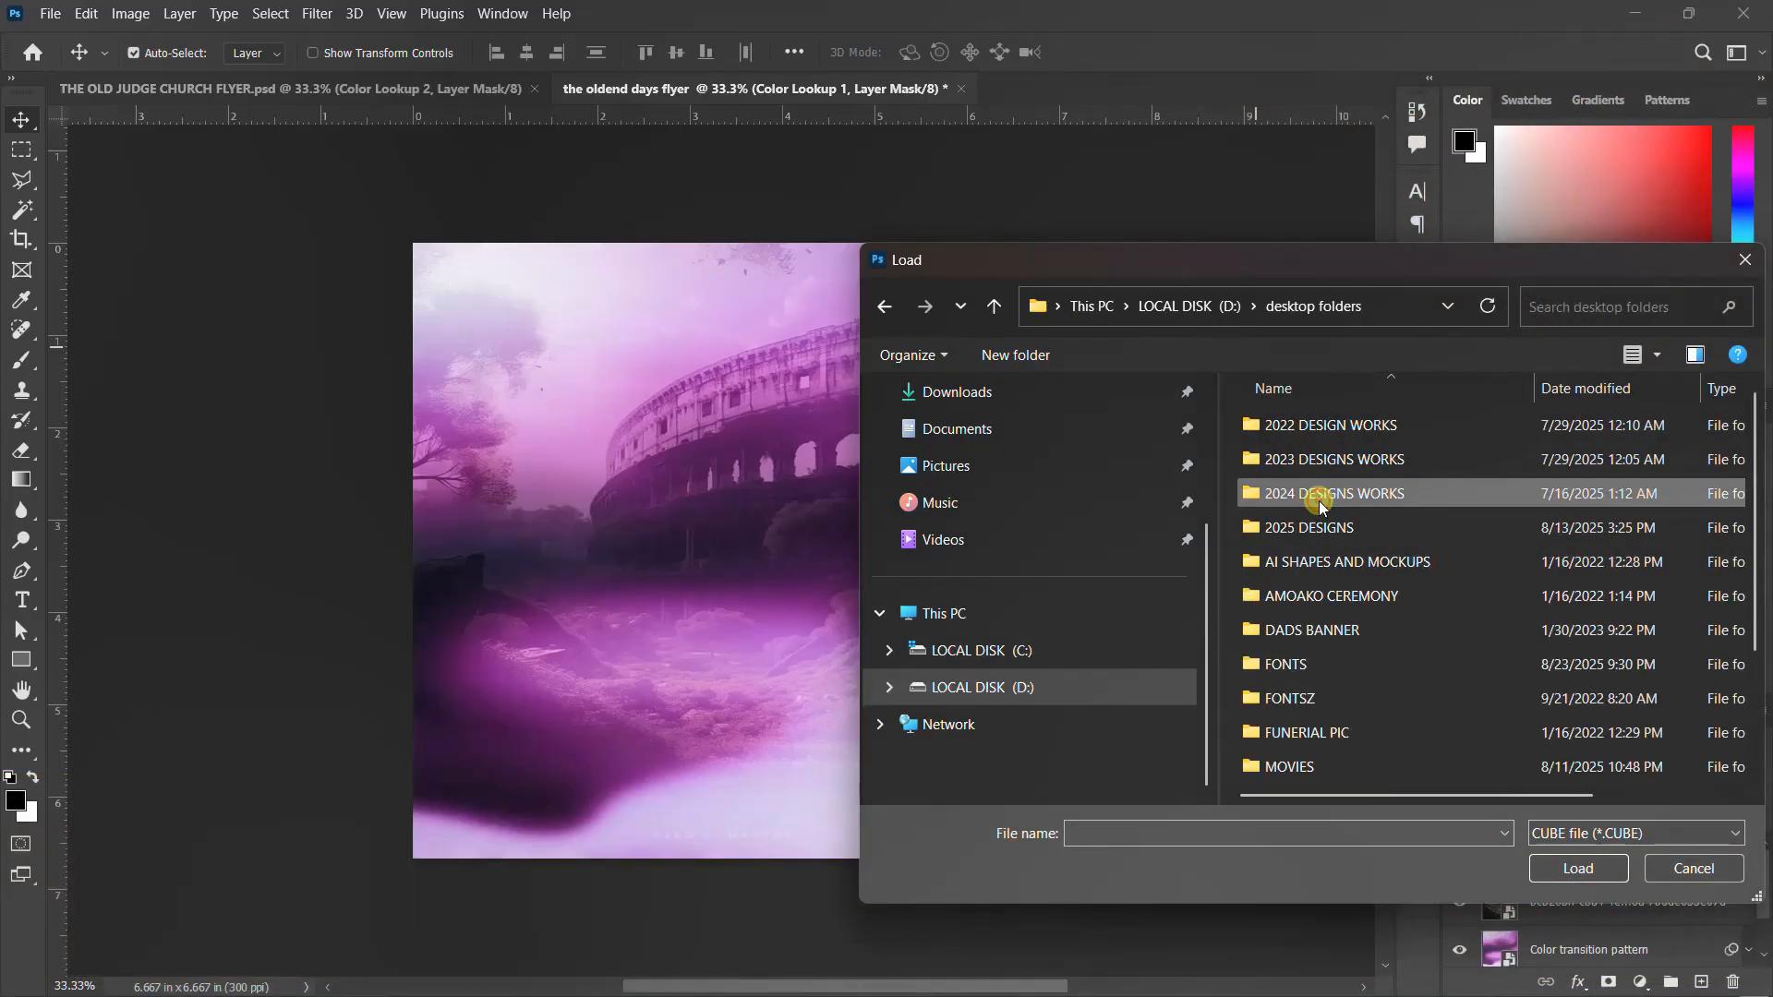
pyautogui.scroll(-3, 1317, 654)
pyautogui.doubleClick(1302, 772)
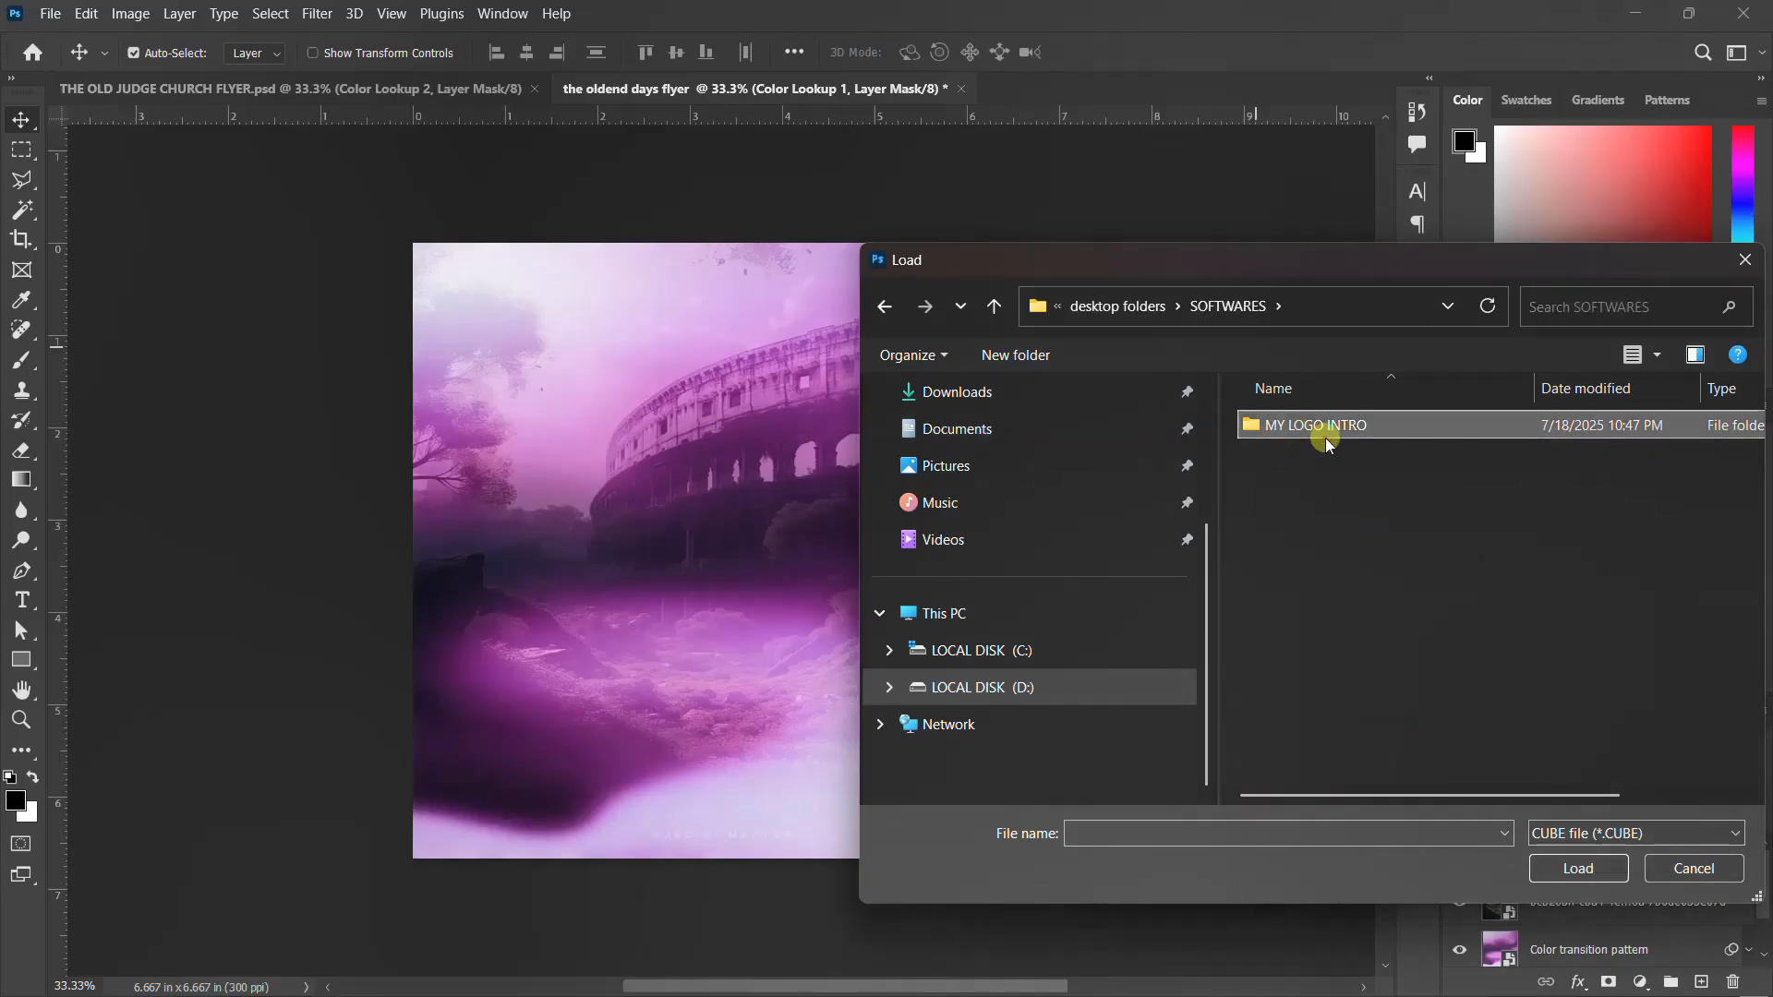
pyautogui.doubleClick(1328, 434)
pyautogui.doubleClick(1305, 498)
# Load Going for a walk.CUBE as the Color Lookup layer's 3D LUT and close its settings
pyautogui.scroll(-7, 1411, 572)
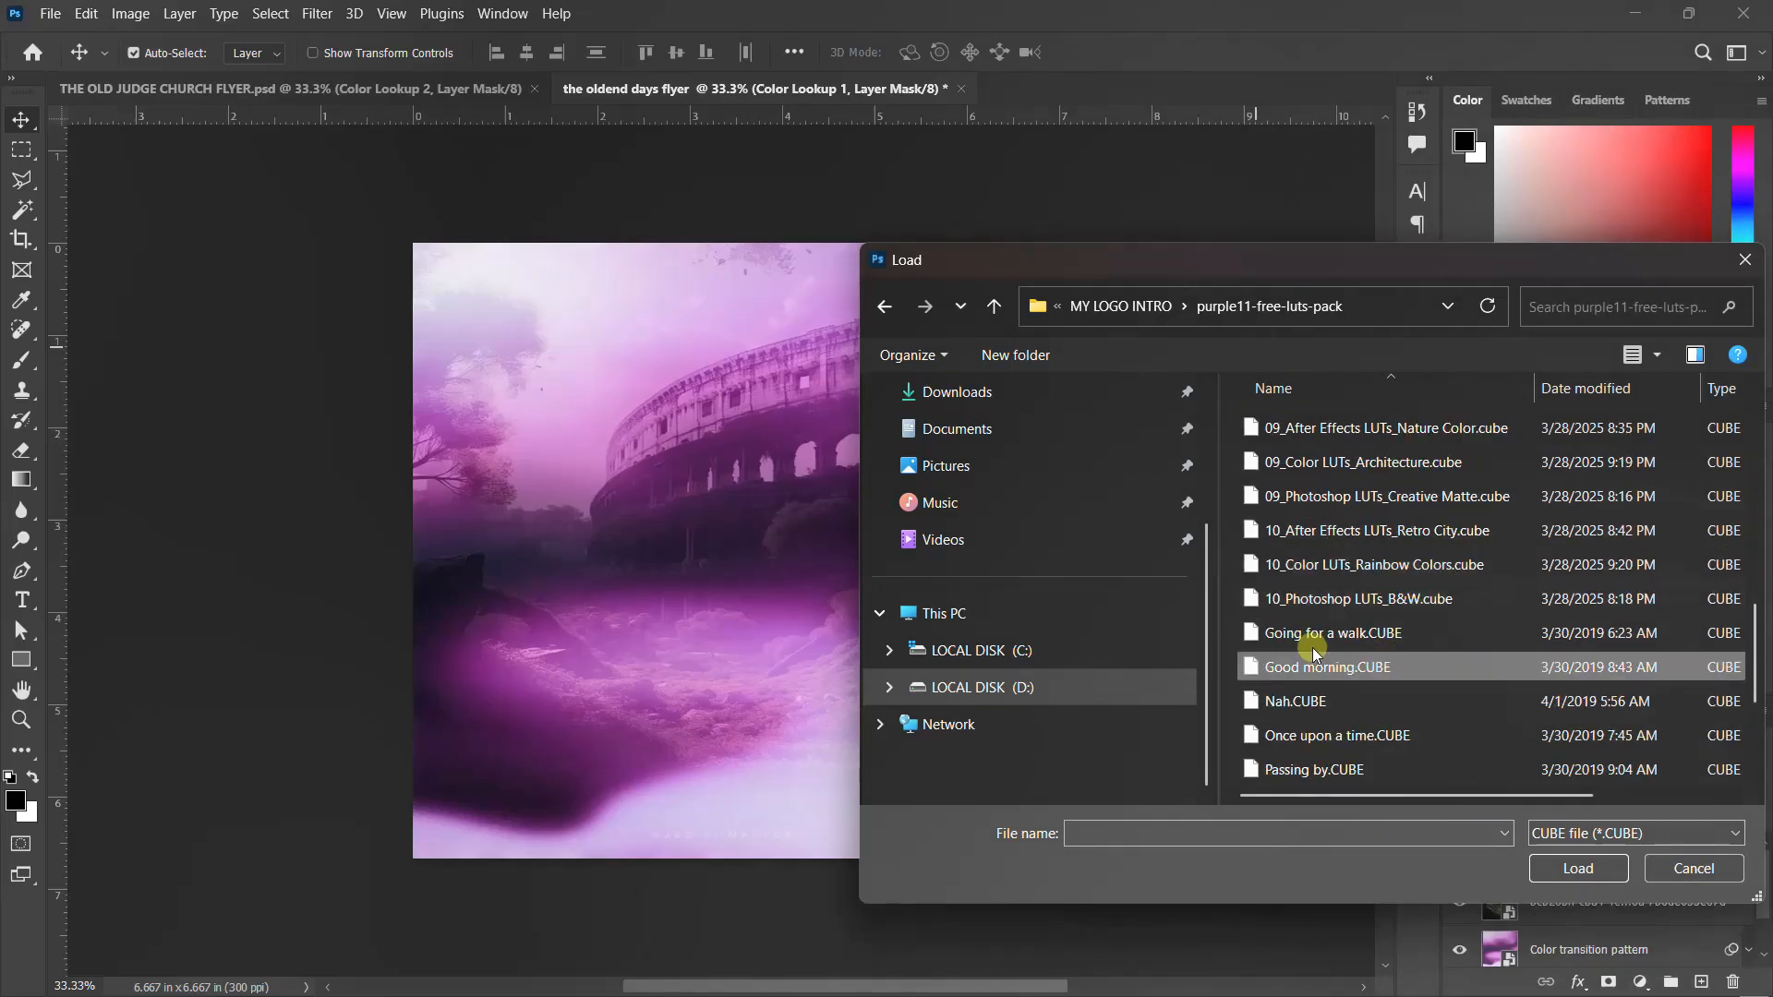
pyautogui.click(1355, 638)
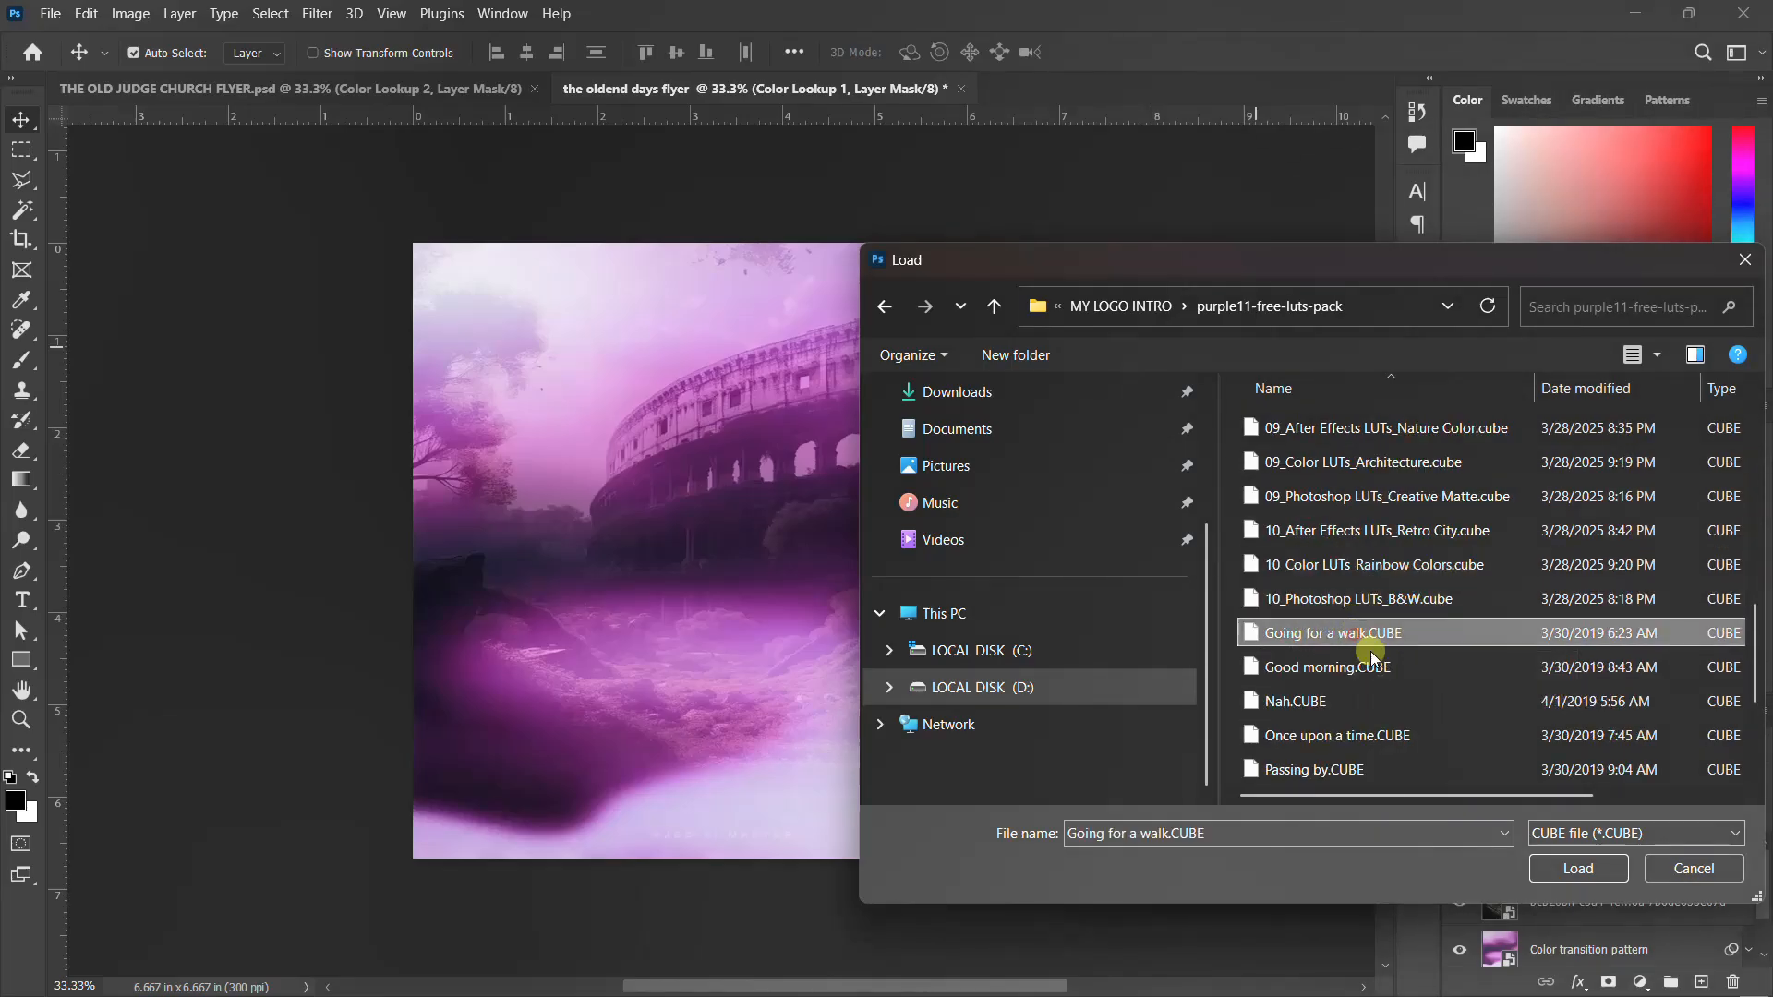
pyautogui.click(1577, 872)
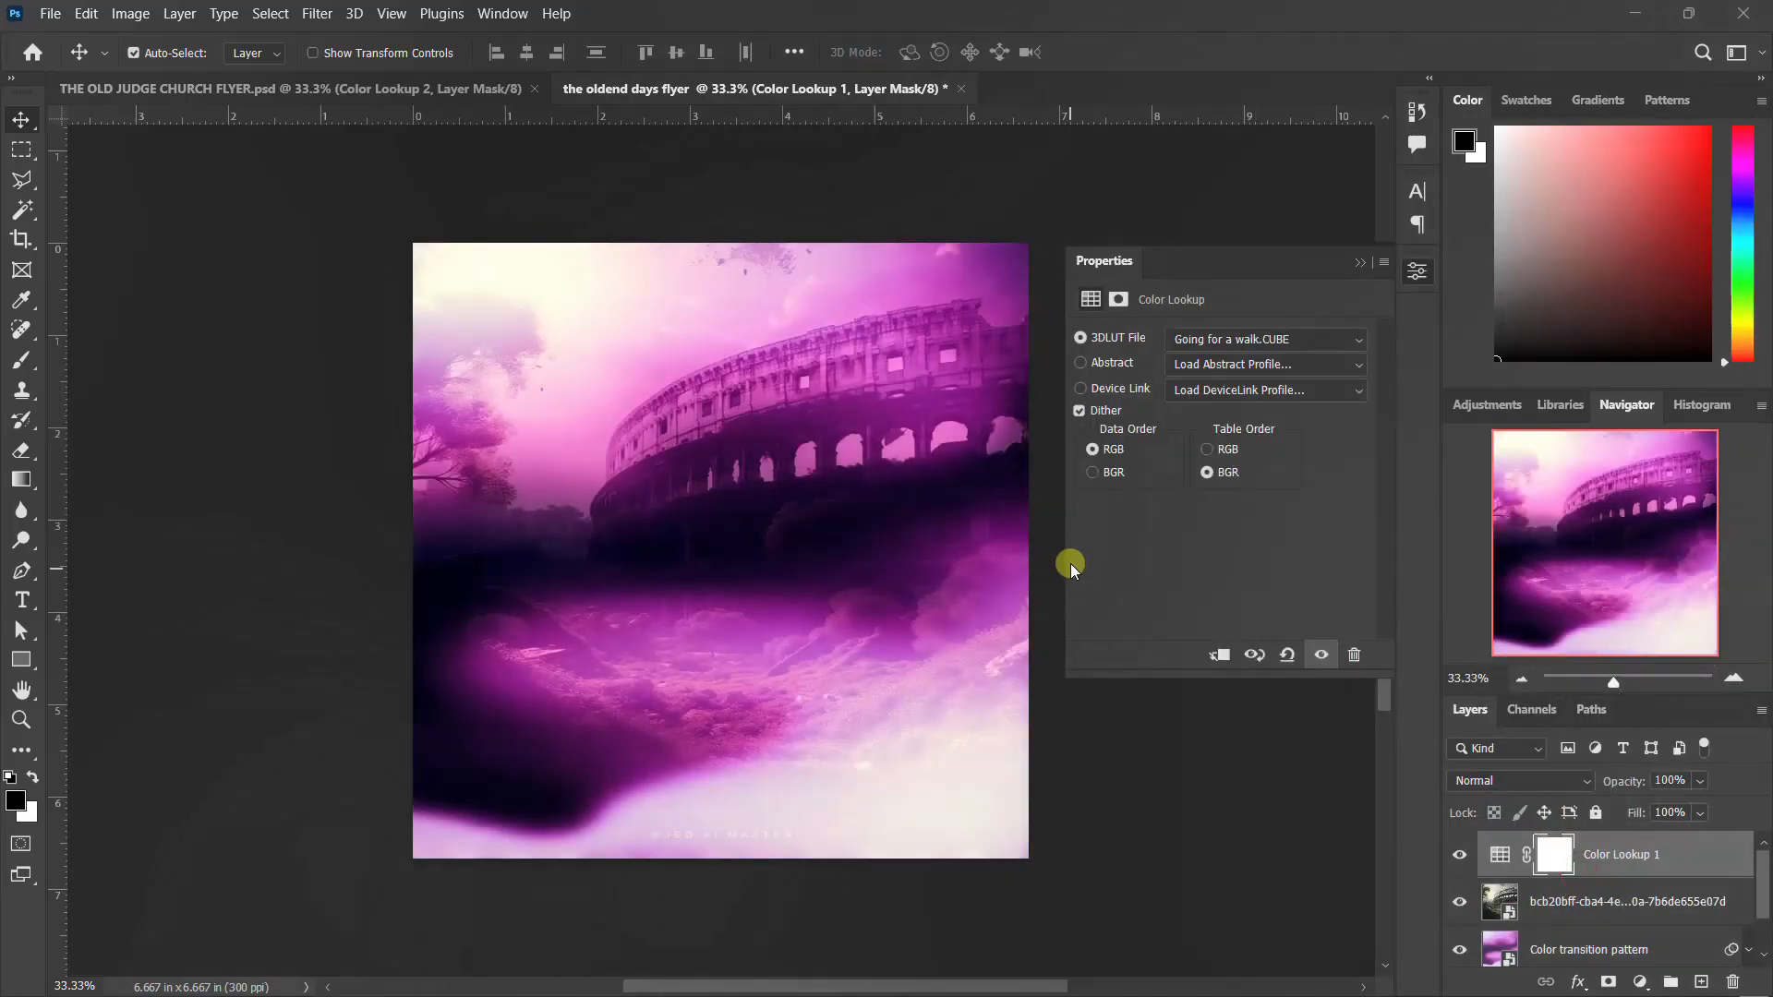
pyautogui.click(1417, 271)
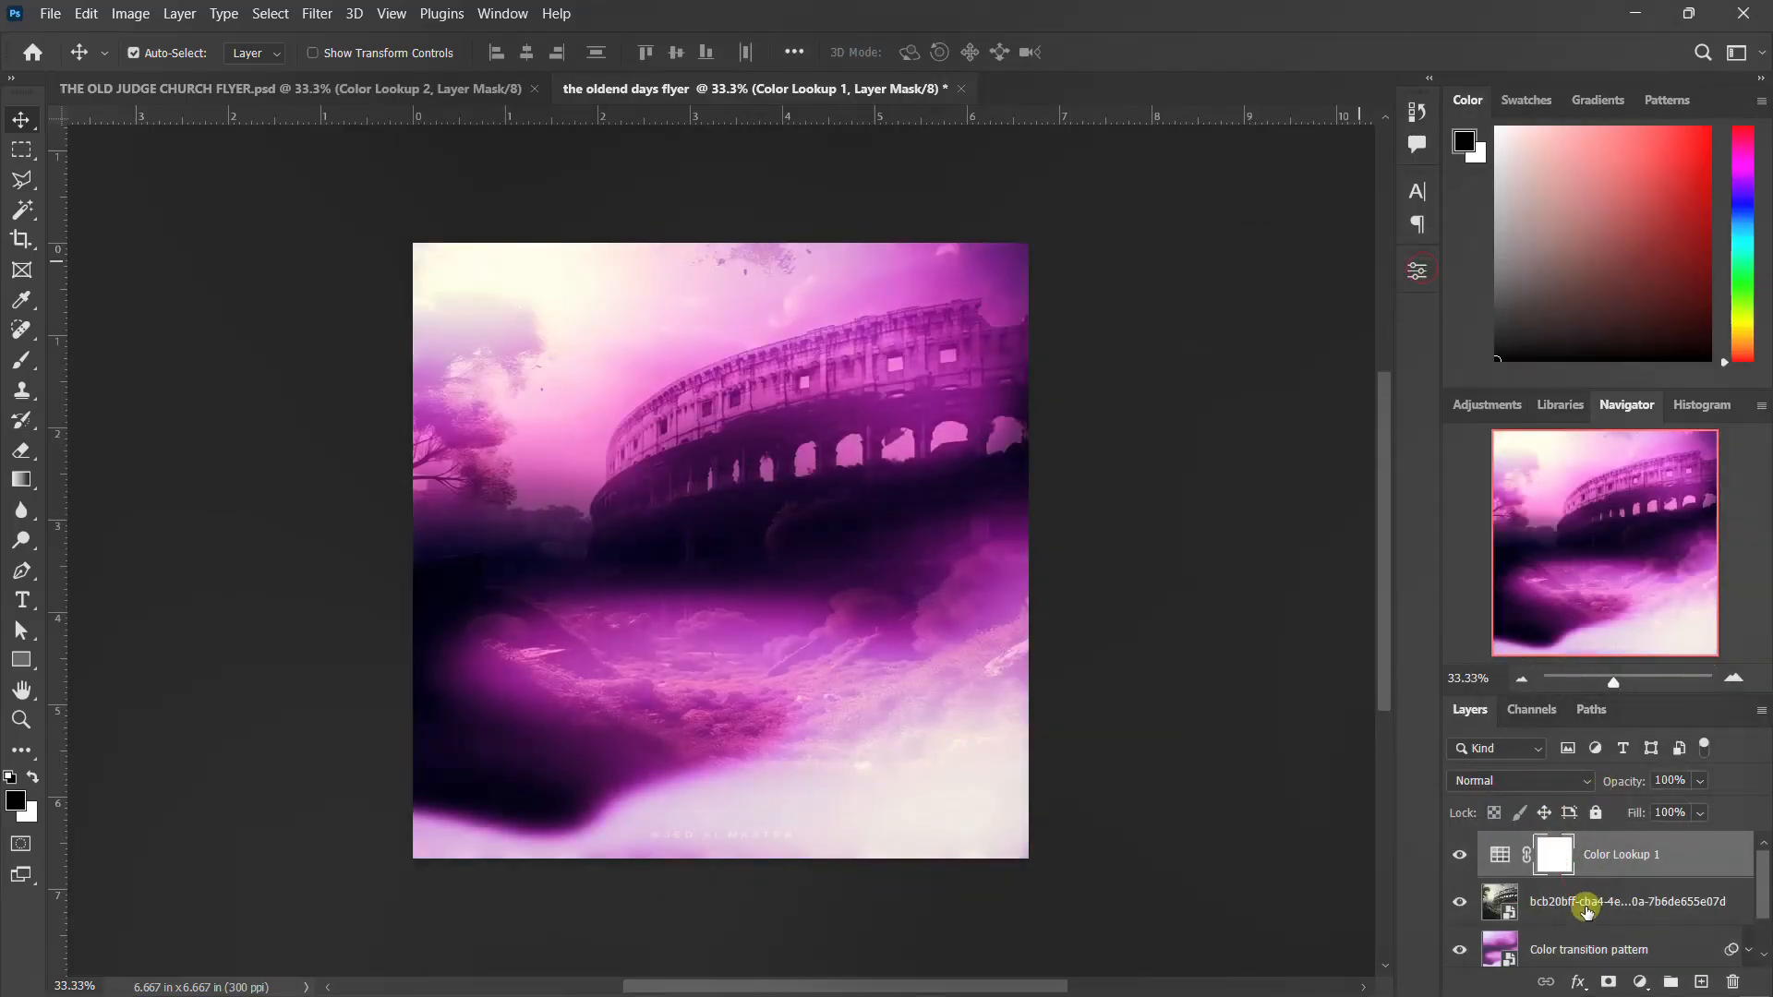
# Apply a Gaussian Blur with a 10-pixel radius to the Colosseum layer and collapse its smart filter list
pyautogui.click(1589, 902)
pyautogui.click(315, 13)
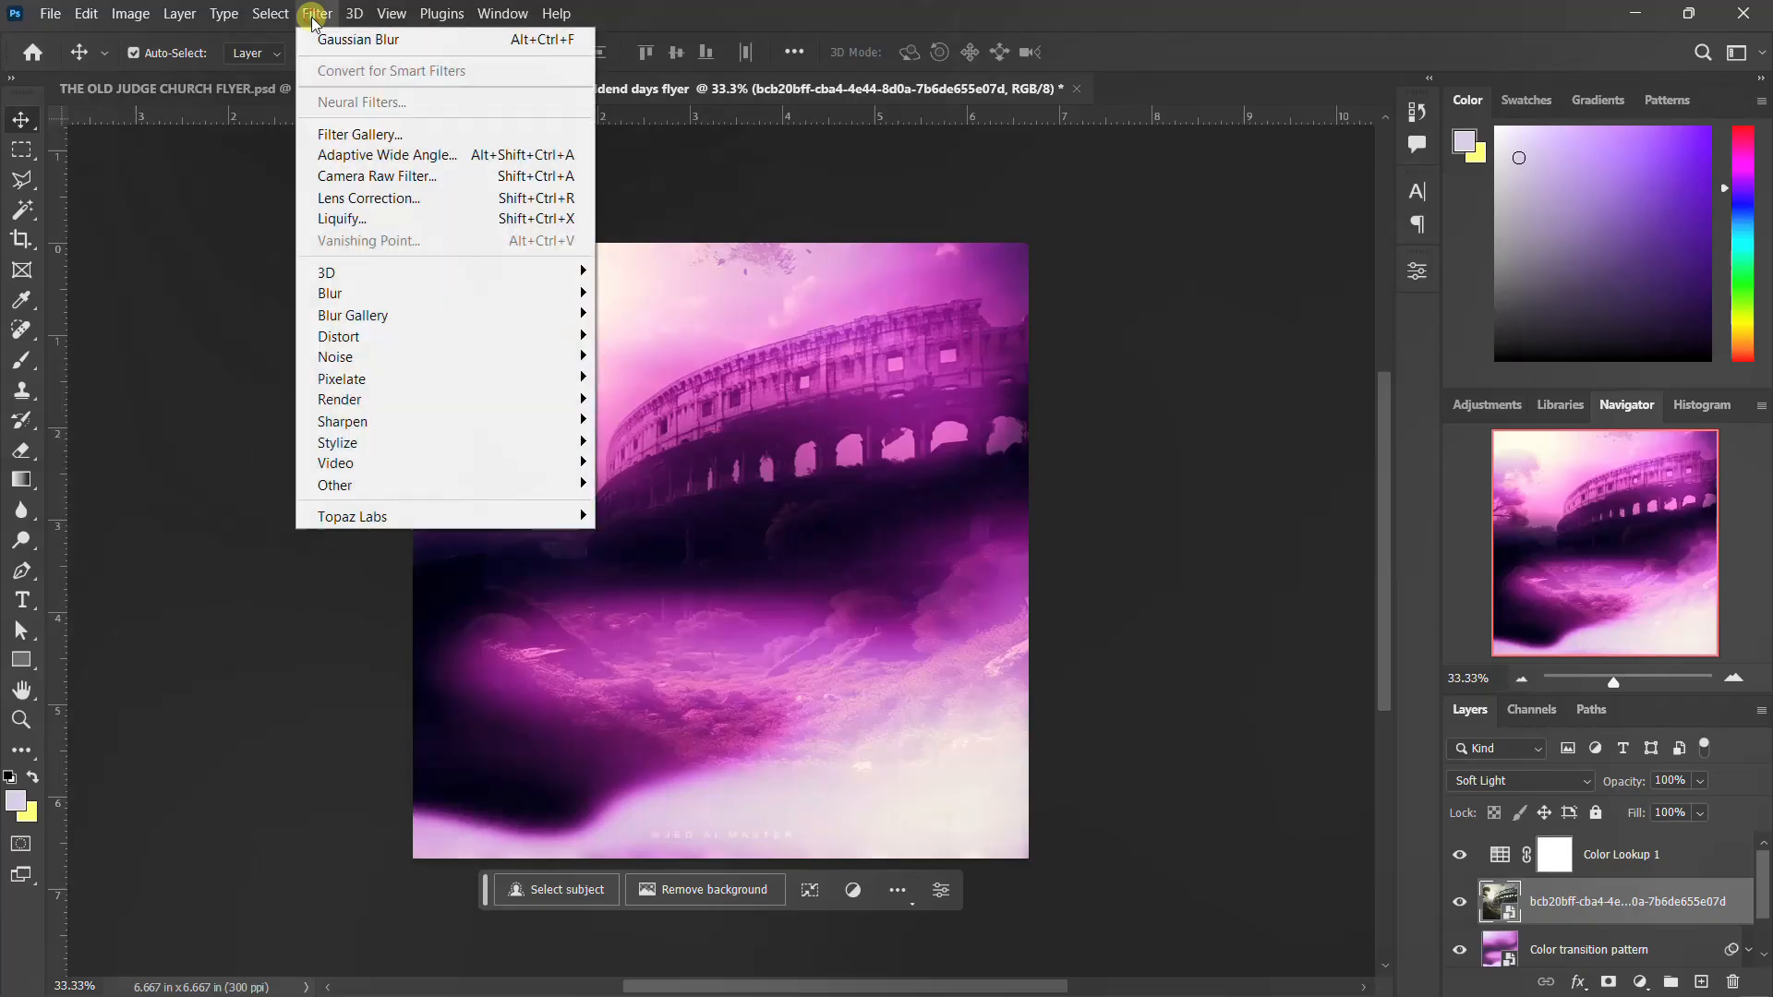
pyautogui.moveTo(378, 277)
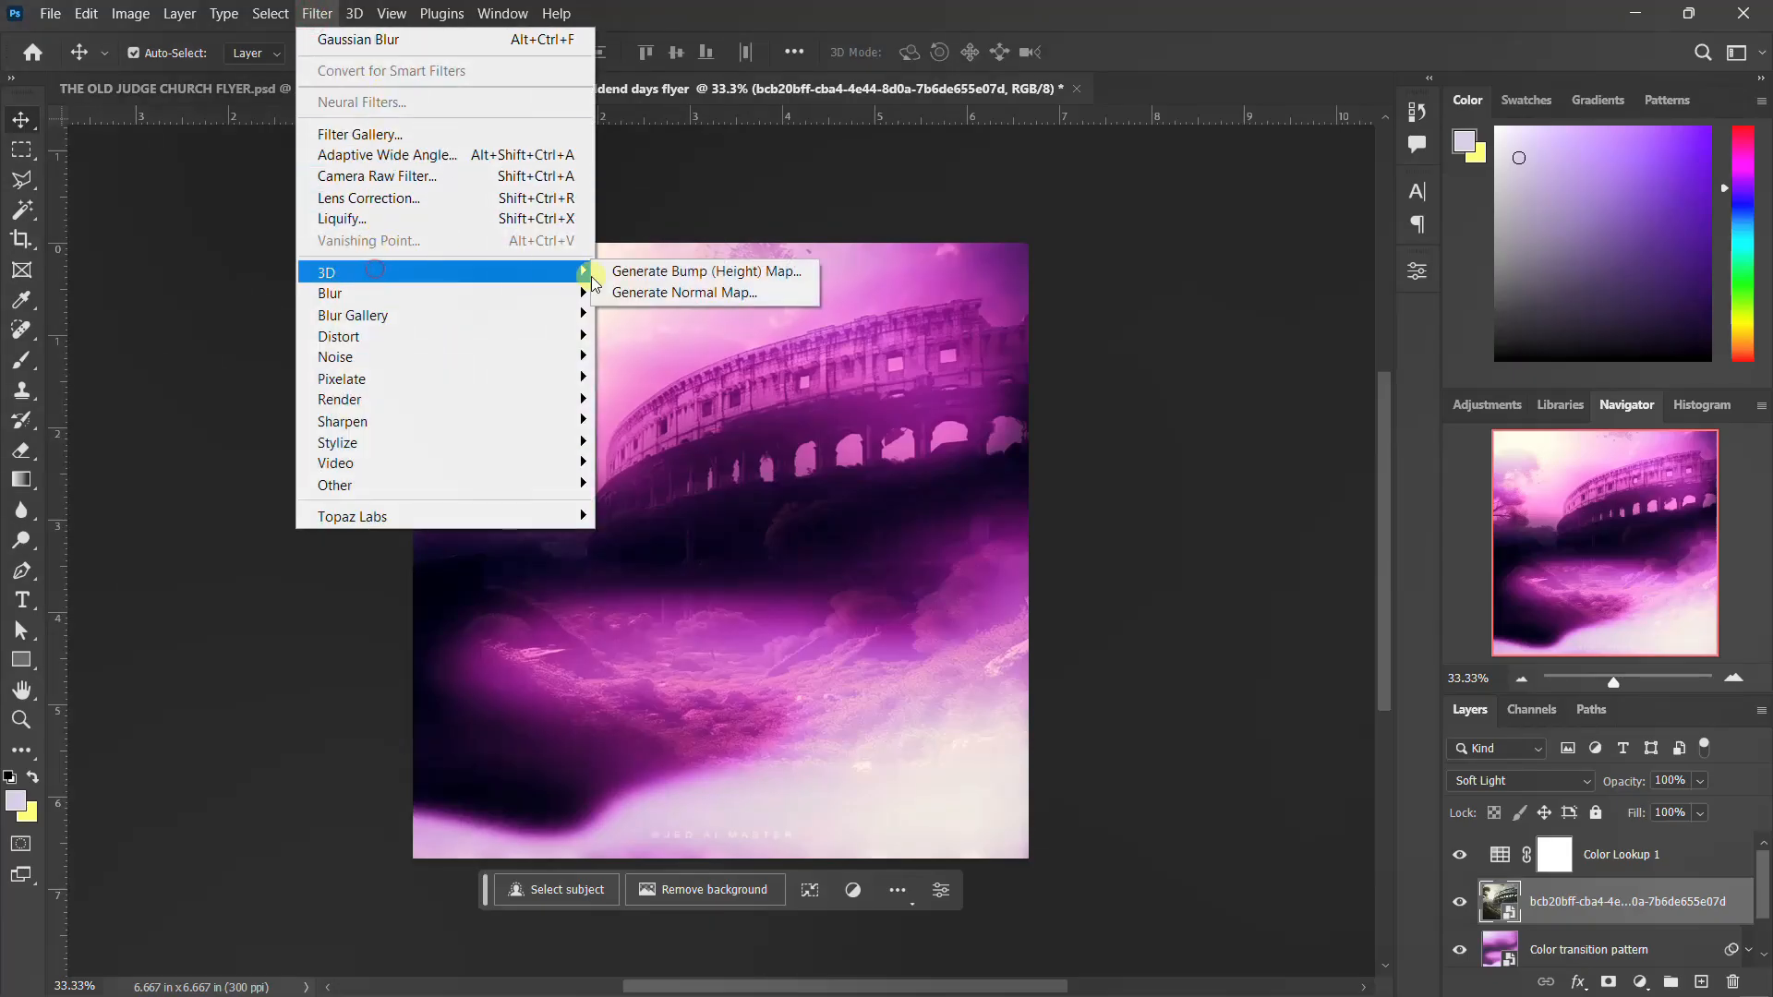
pyautogui.click(361, 293)
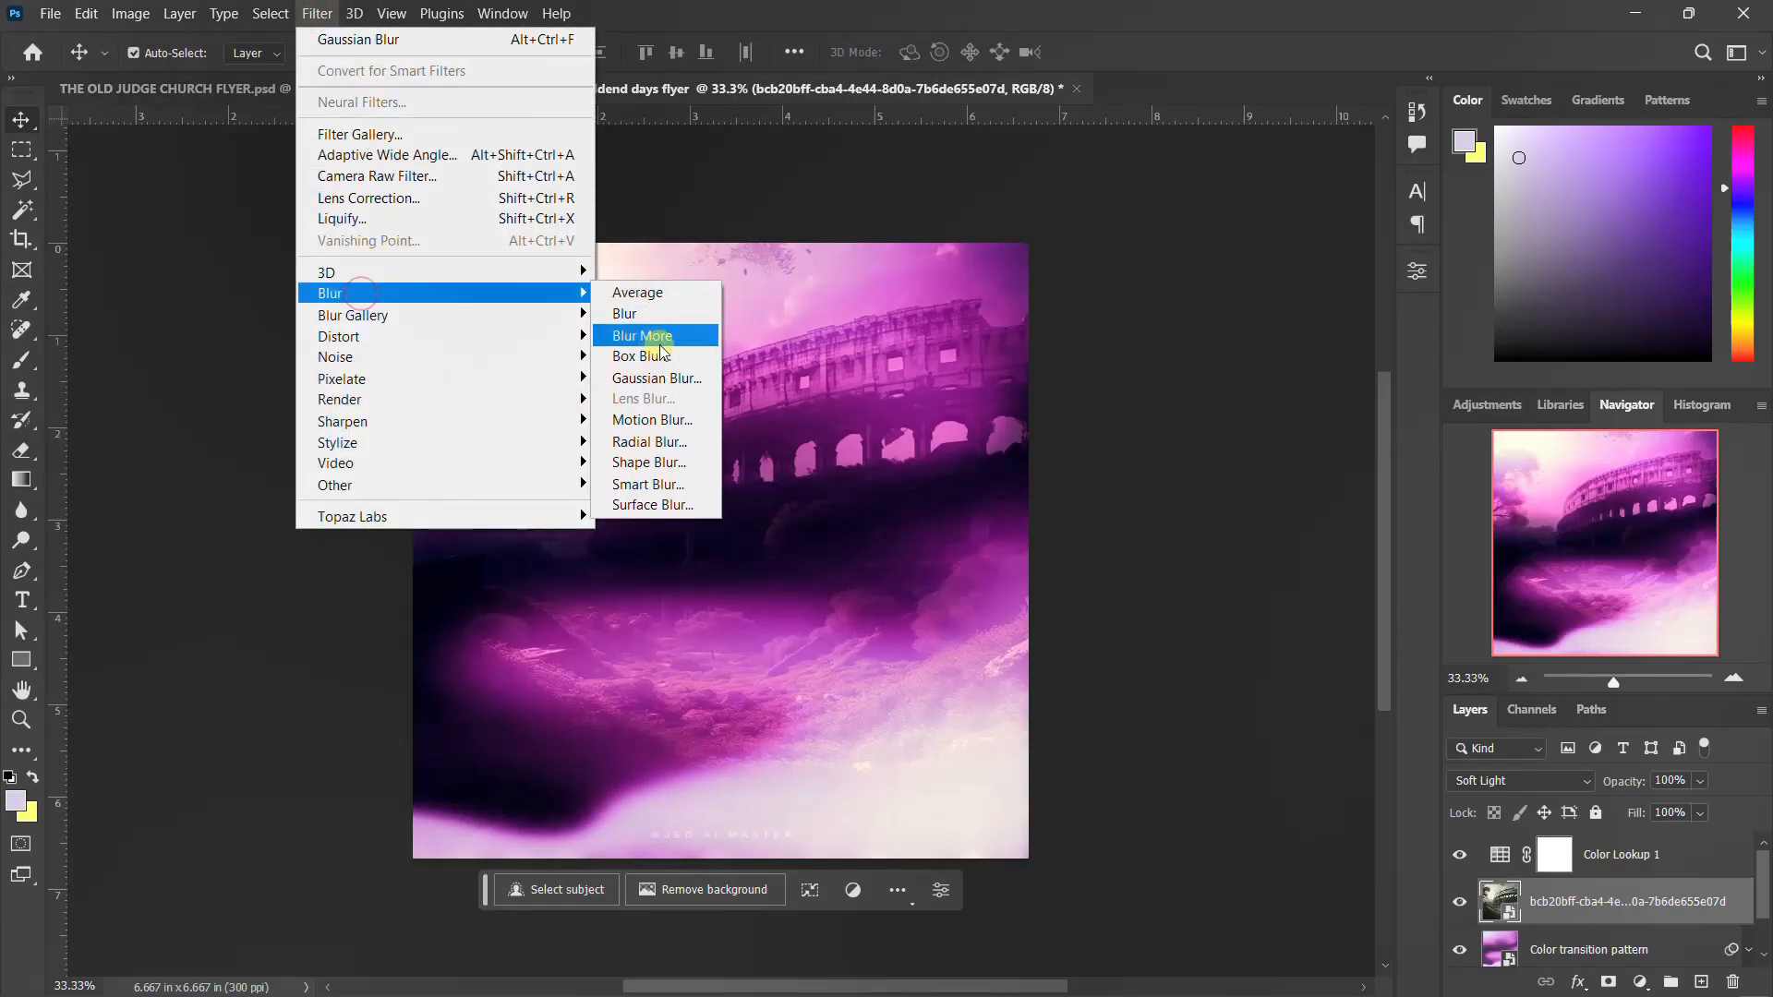
pyautogui.click(656, 378)
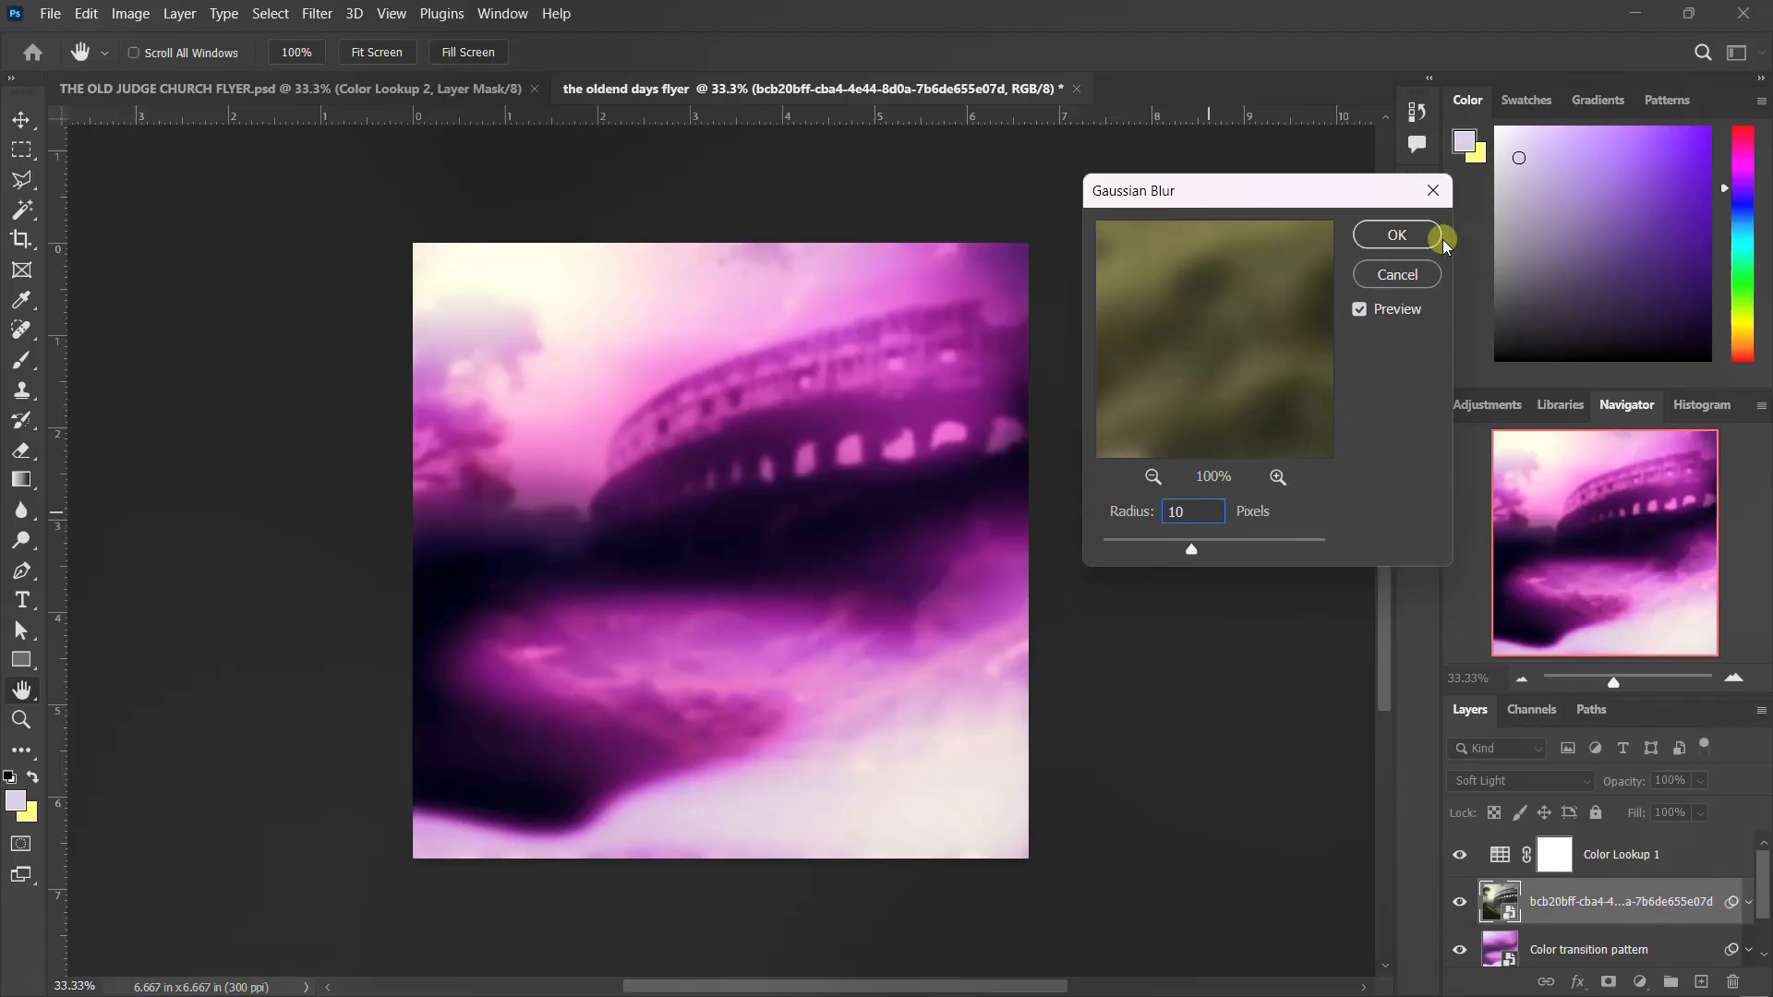
pyautogui.click(1403, 232)
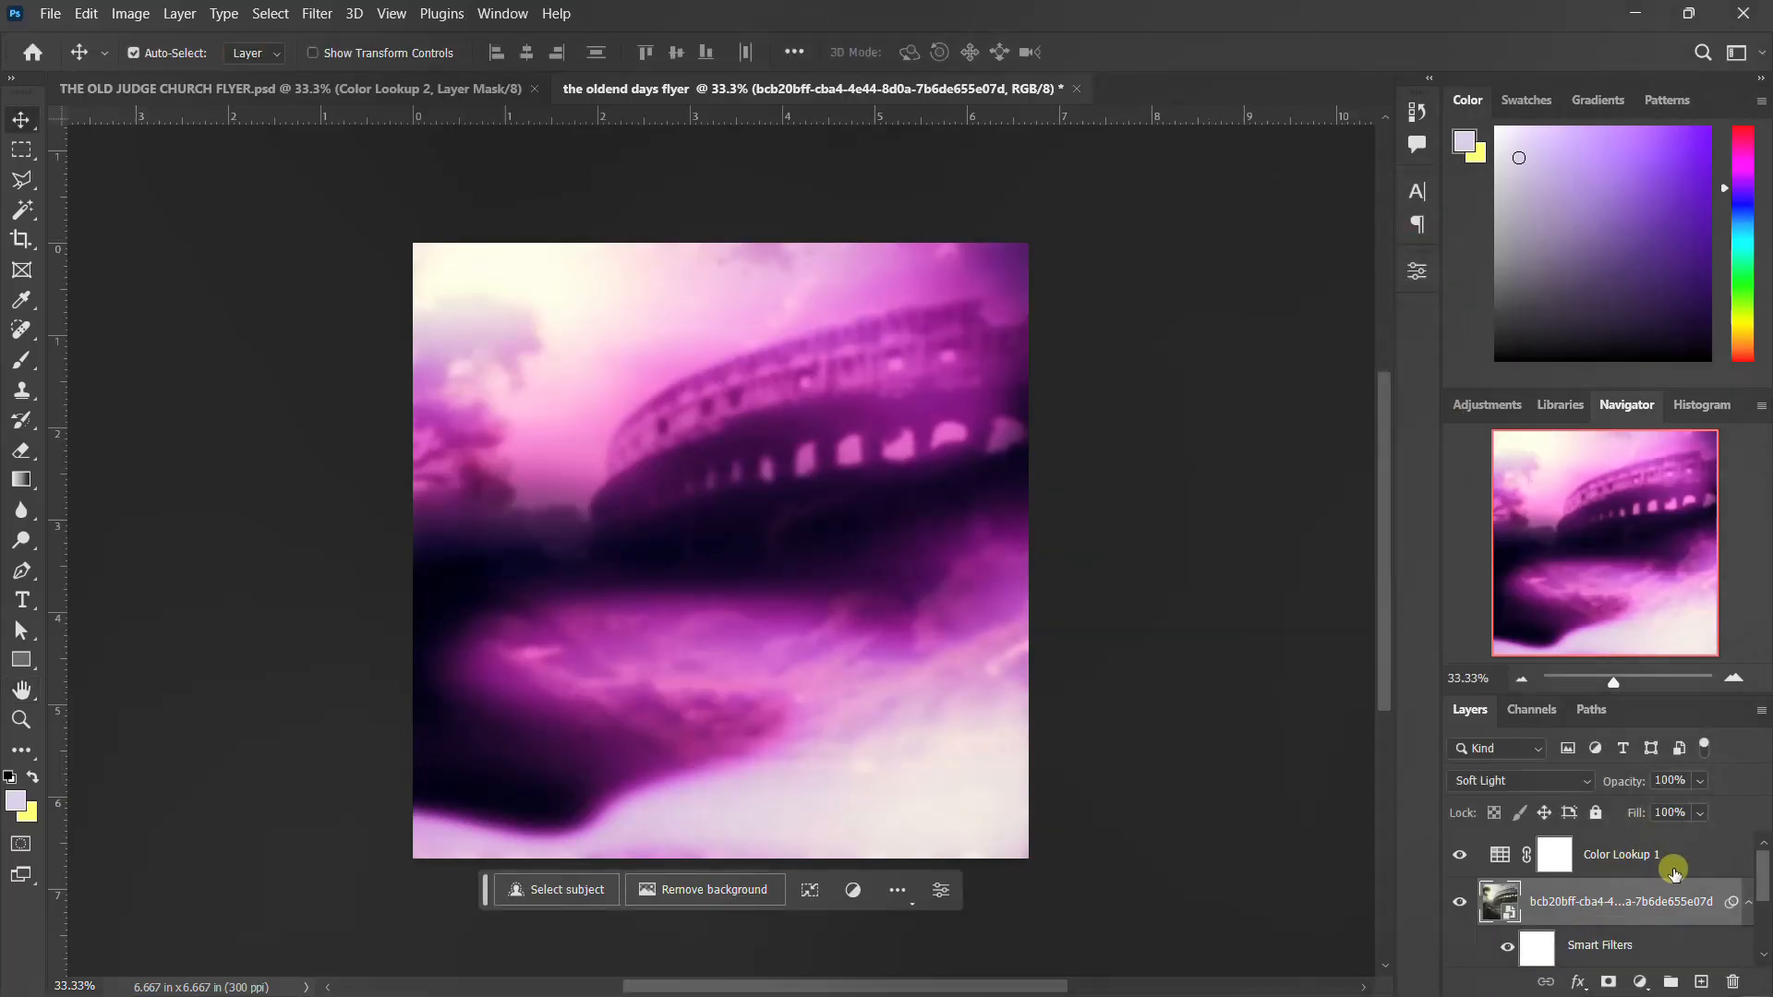
pyautogui.click(1749, 904)
# Group all the layers from the Color Lookup down to Layer 0 as BG, checking the group's visibility
pyautogui.click(1685, 851)
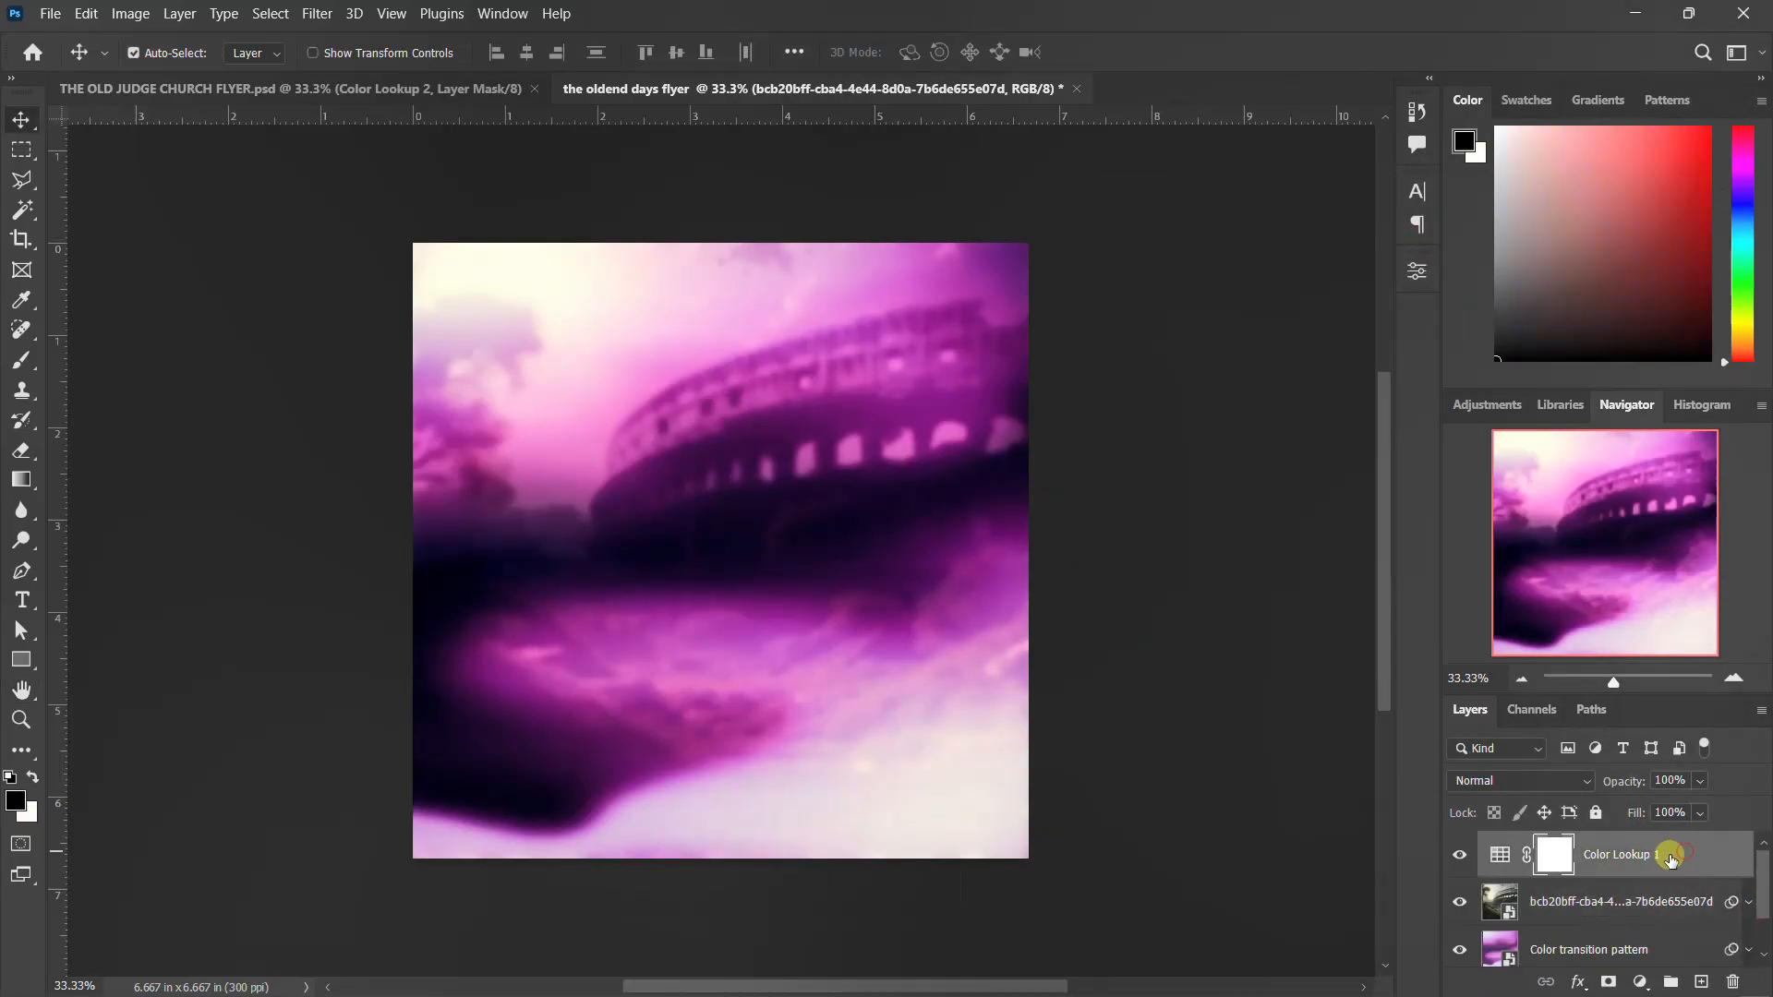
pyautogui.scroll(-1, 1668, 857)
pyautogui.click(1608, 951)
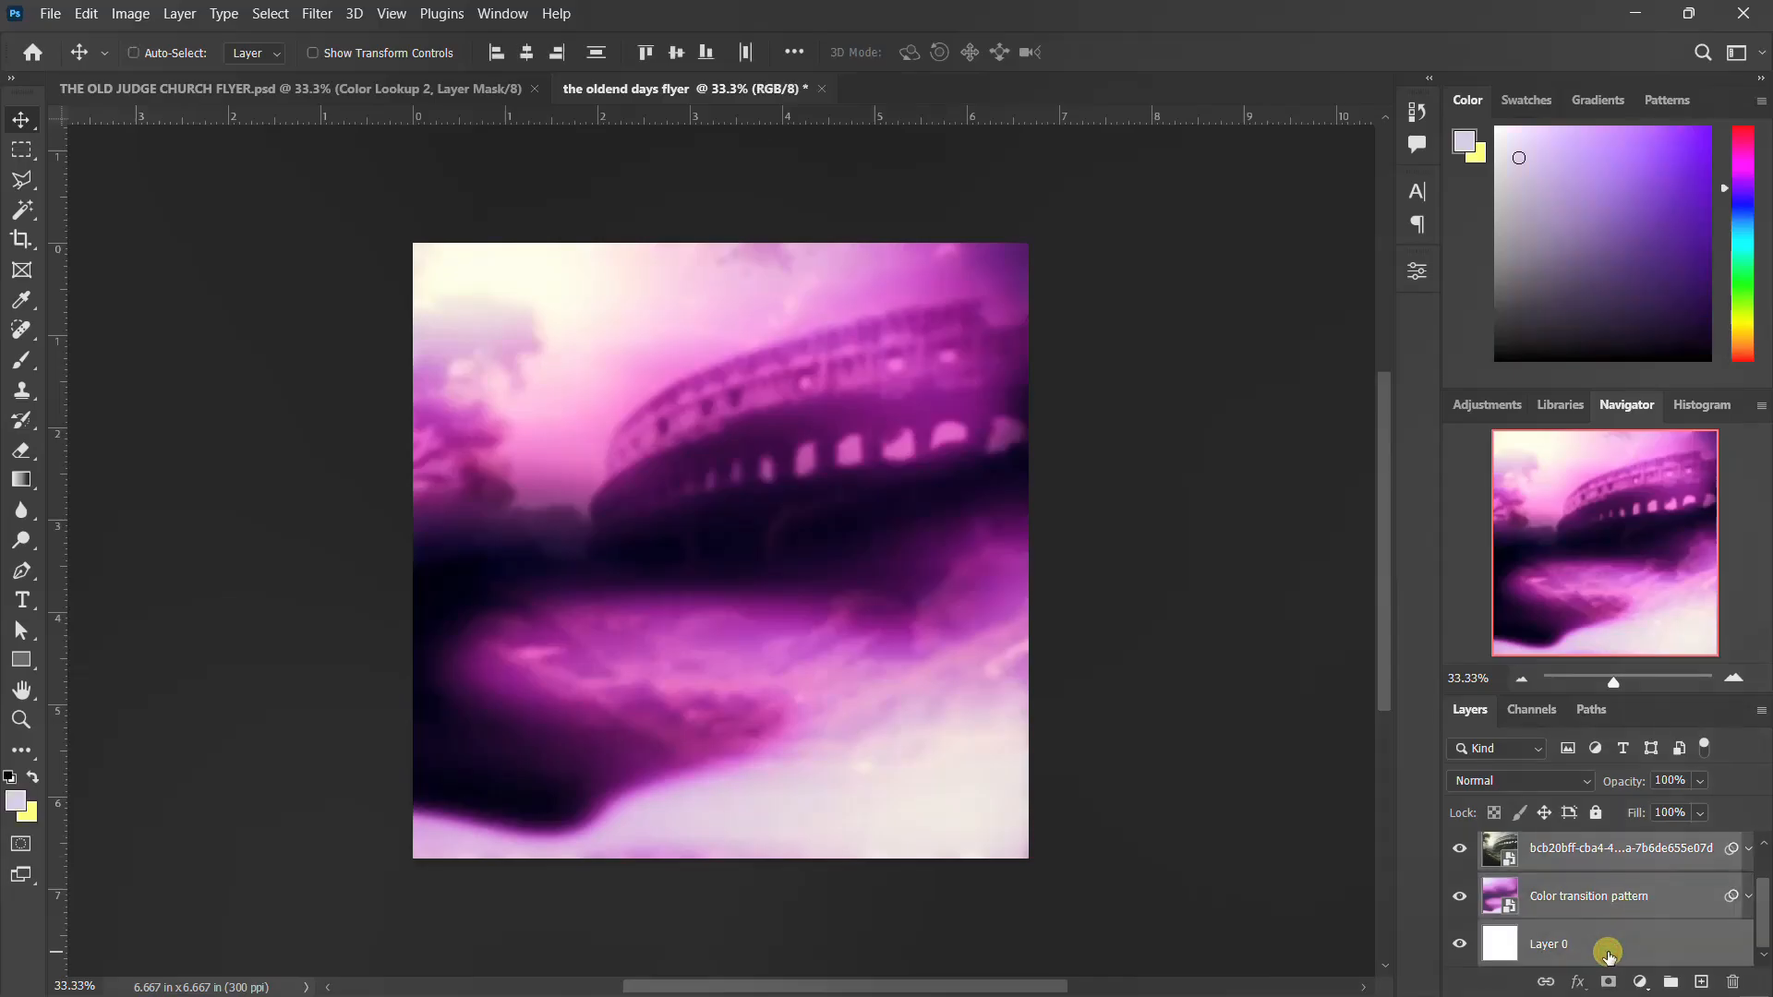
pyautogui.hotkey('ctrl', 'g')
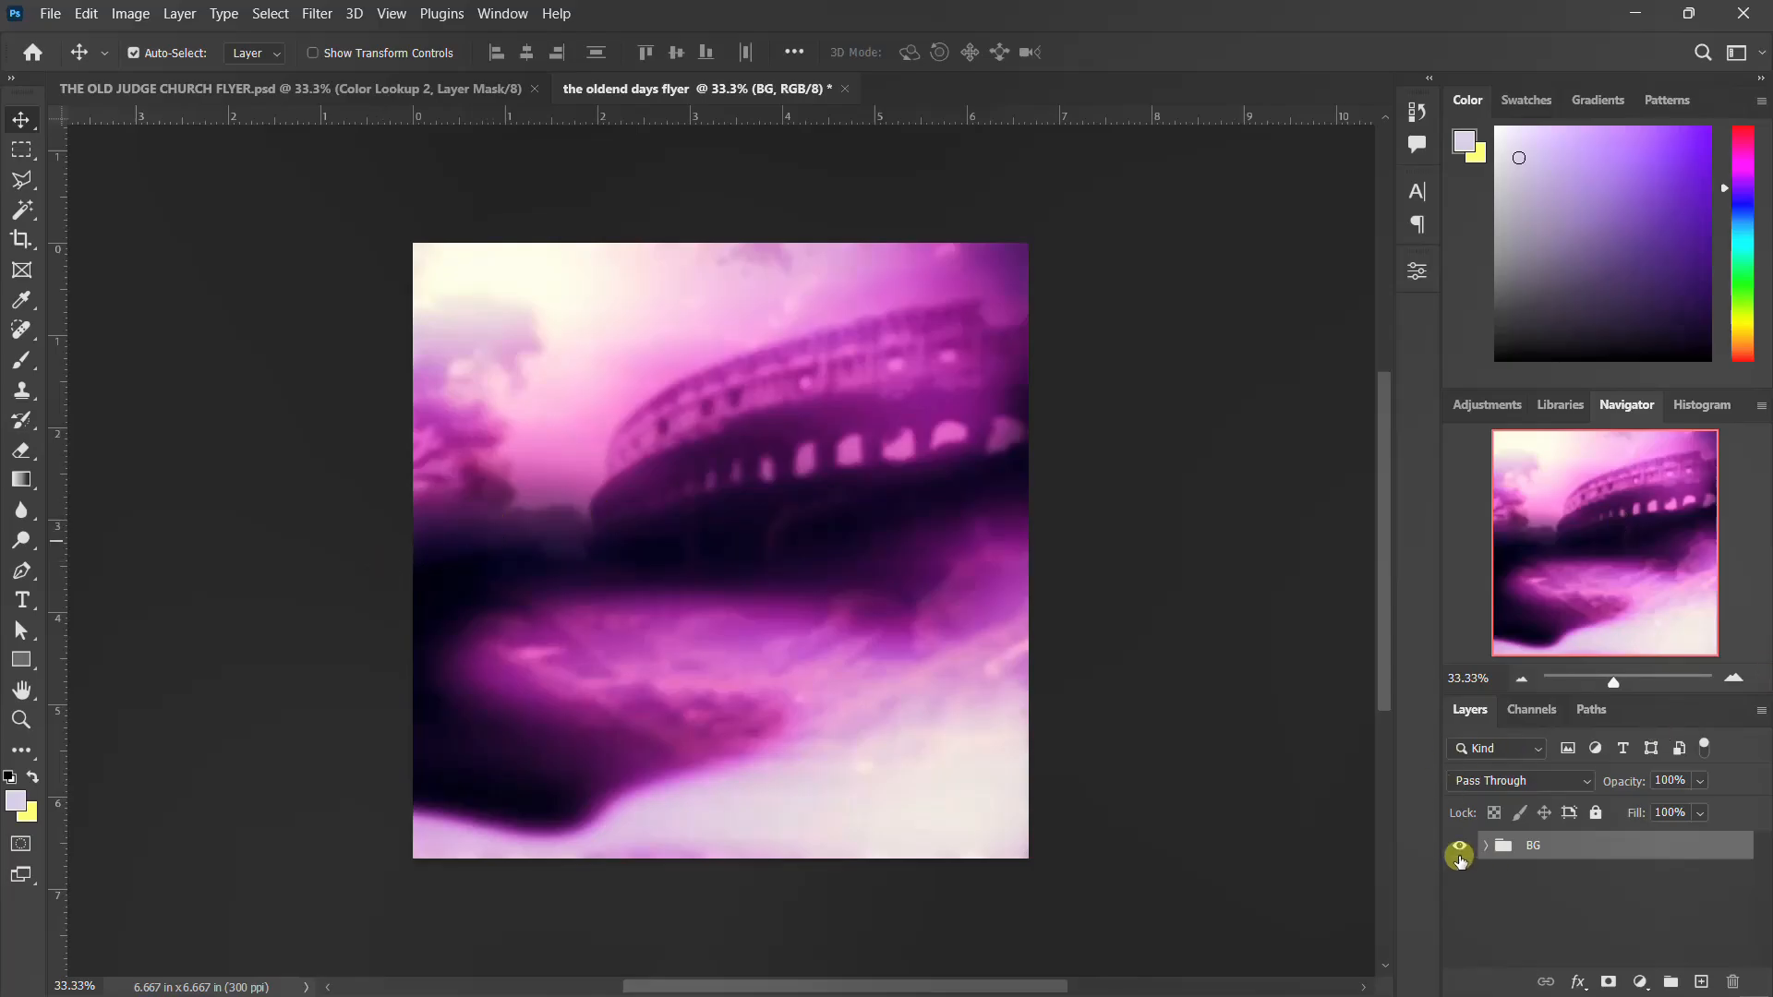
pyautogui.click(1459, 848)
pyautogui.click(1459, 852)
# Add a text layer reading "roja city minstry international" near the upper edge of the canvas
pyautogui.press('t')
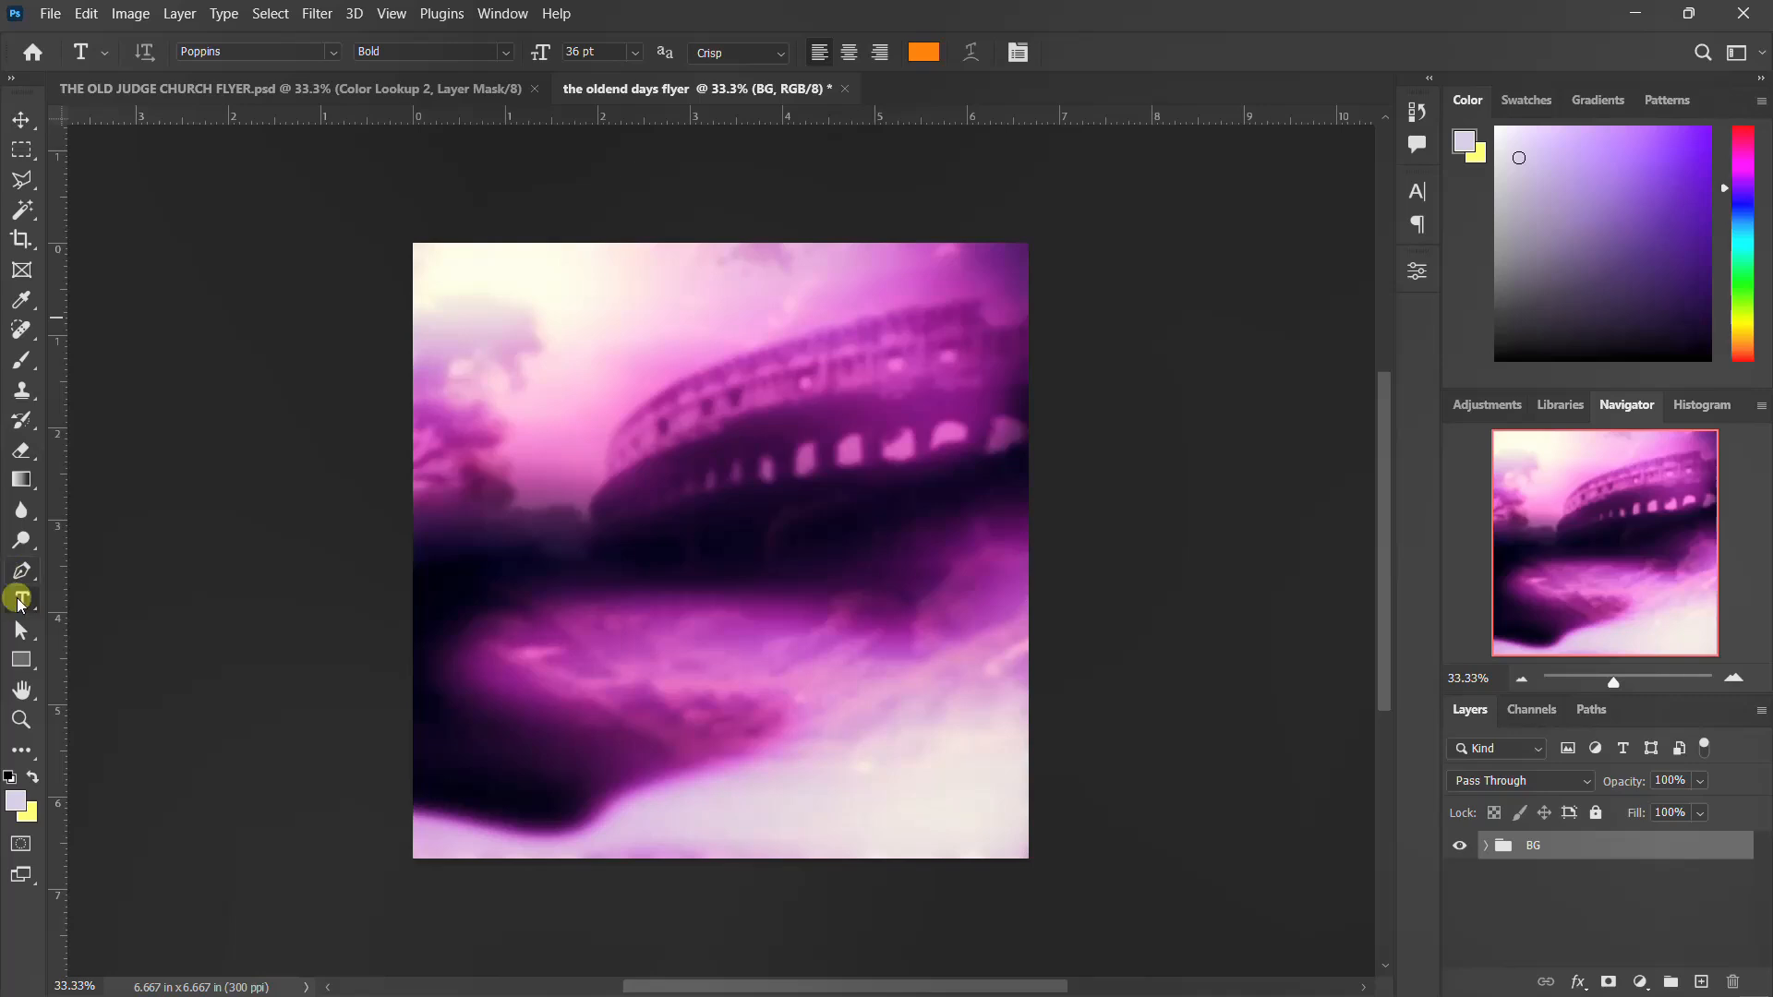
pyautogui.click(716, 284)
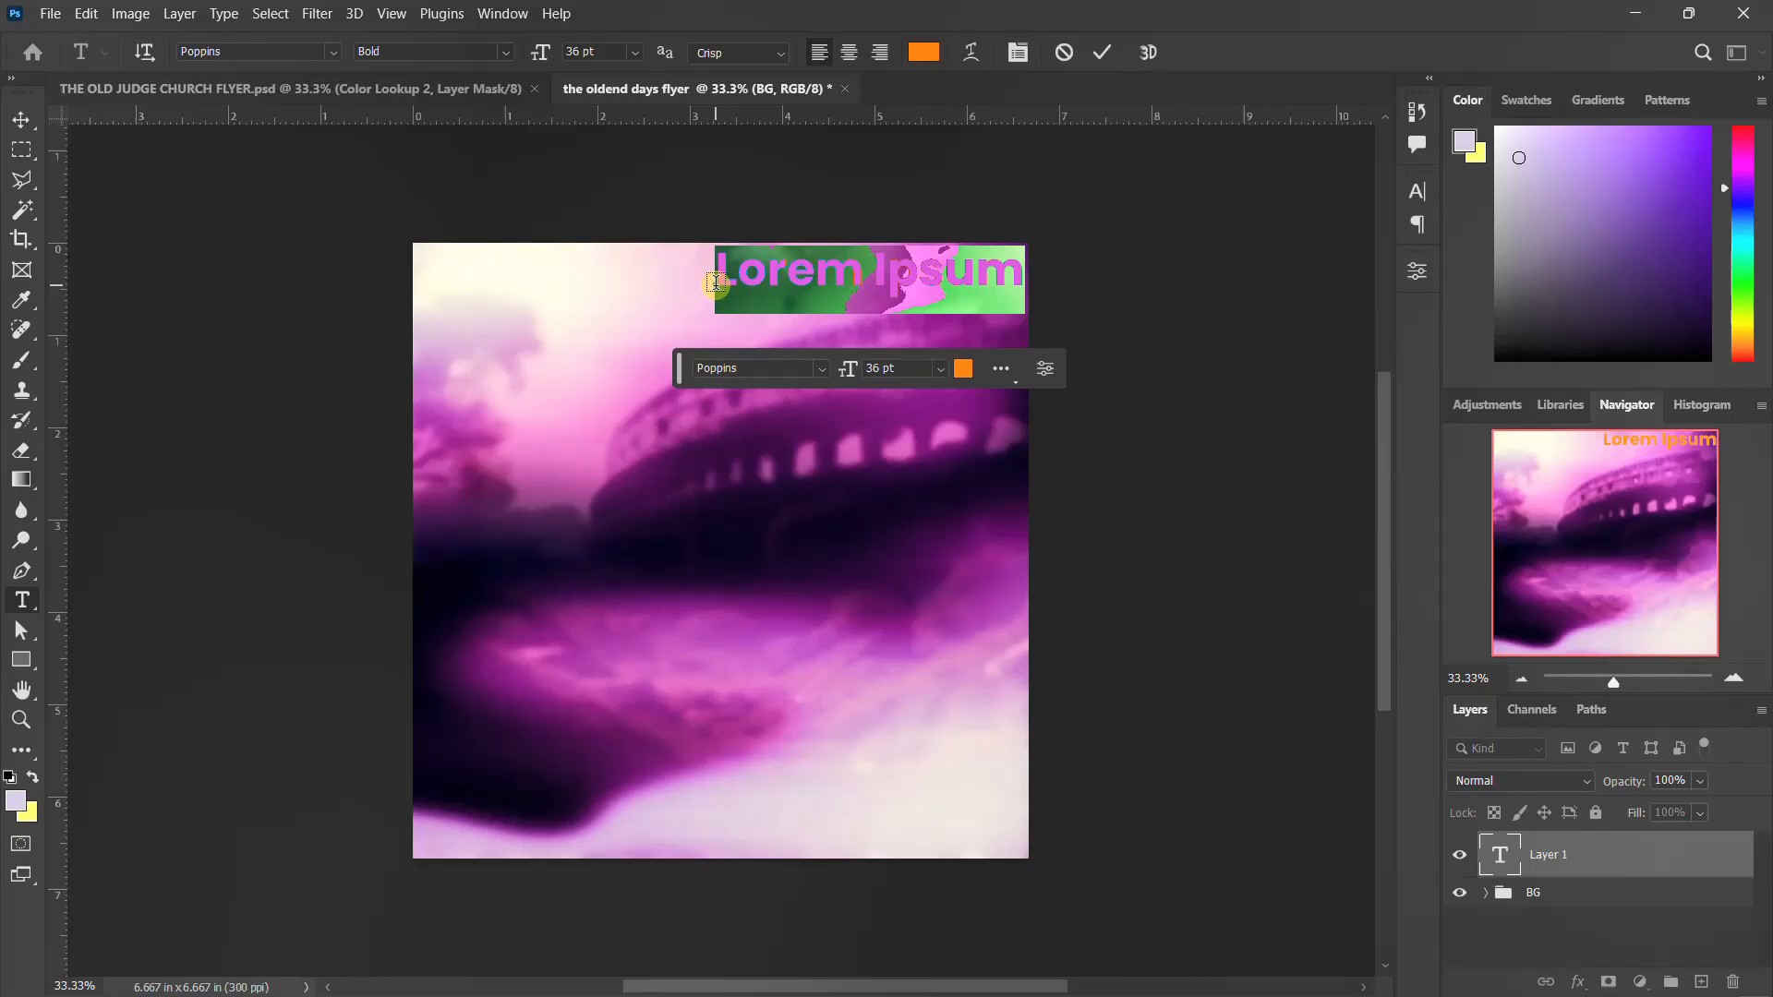
pyautogui.write('roja city mins')
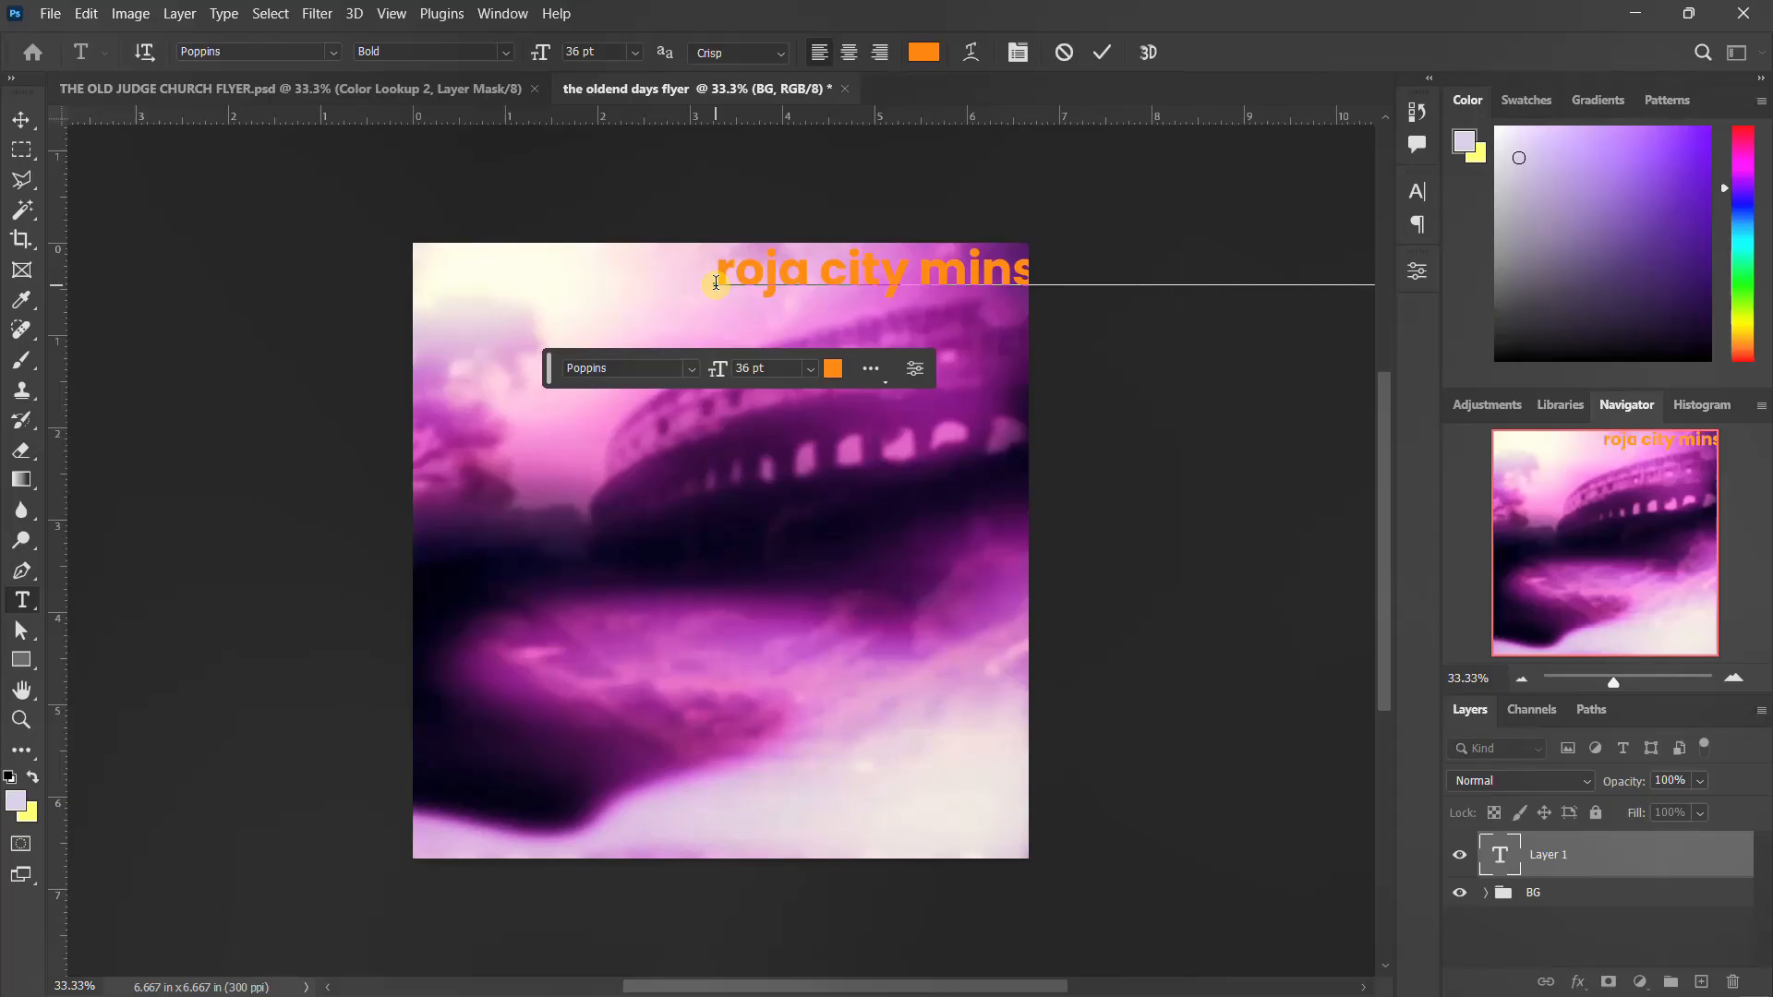
pyautogui.press('Escape')
pyautogui.press('v')
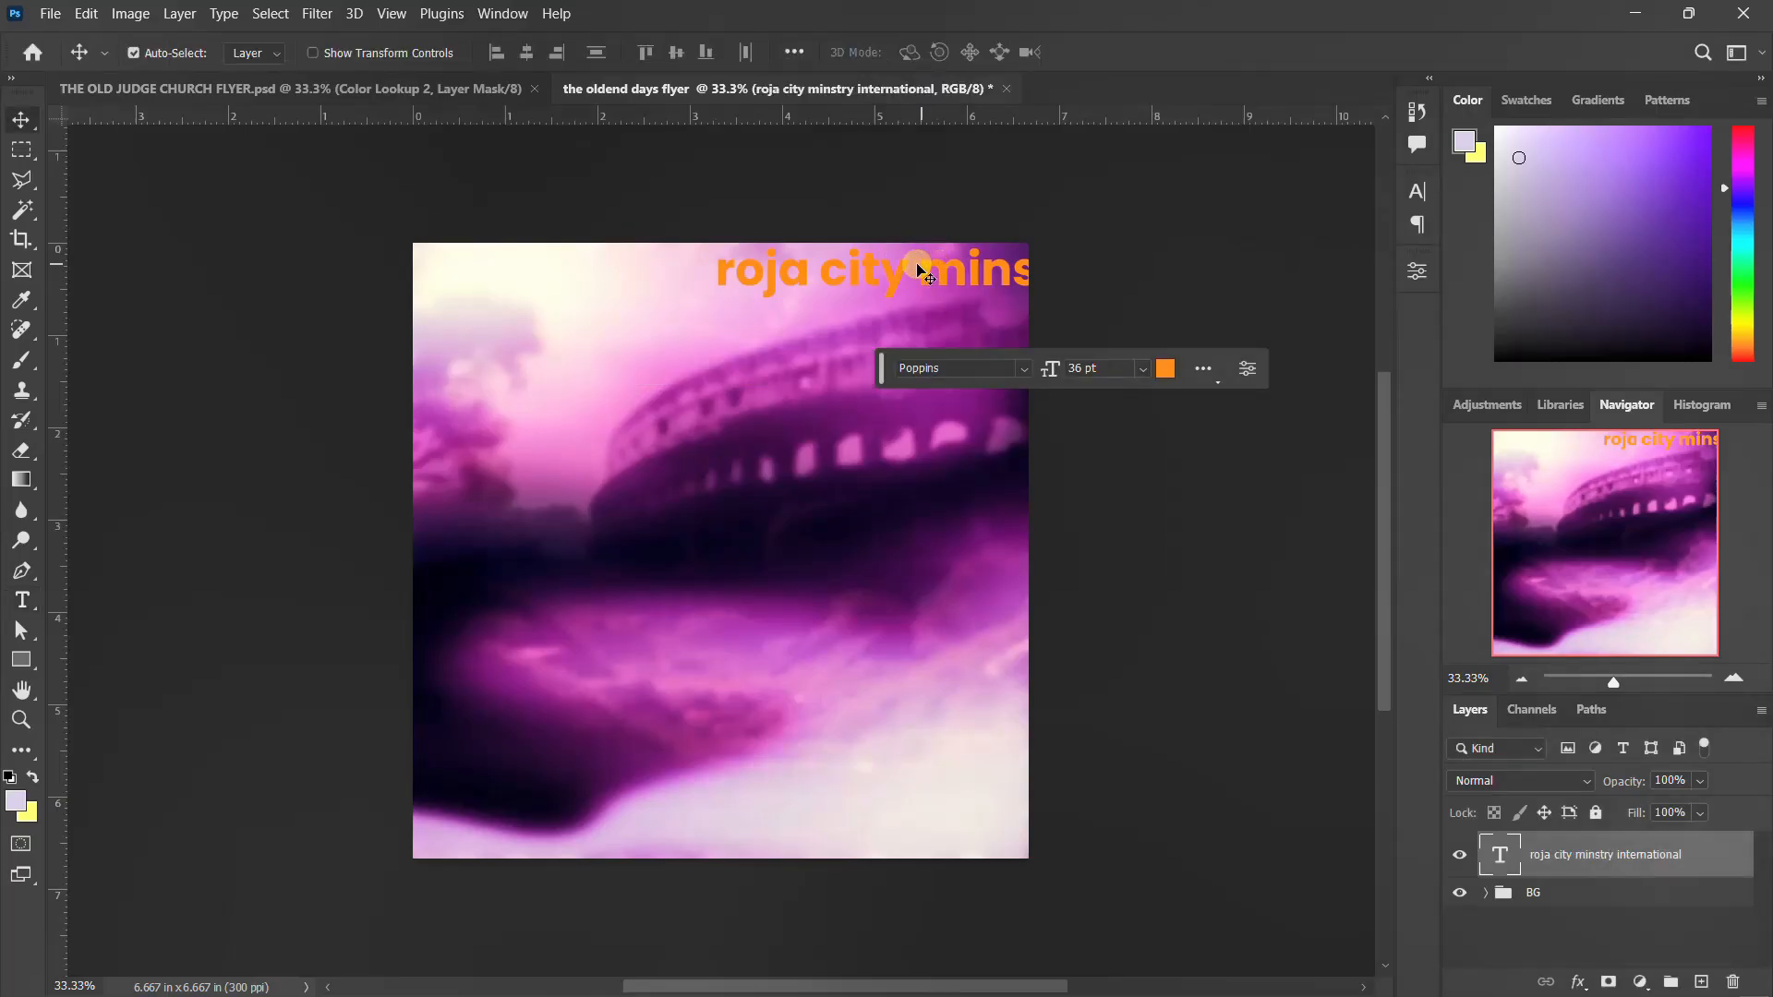
# Move the ministry text toward the canvas's upper-left area and break it onto two lines before "international"
pyautogui.moveTo(892, 278); pyautogui.dragTo(616, 342)
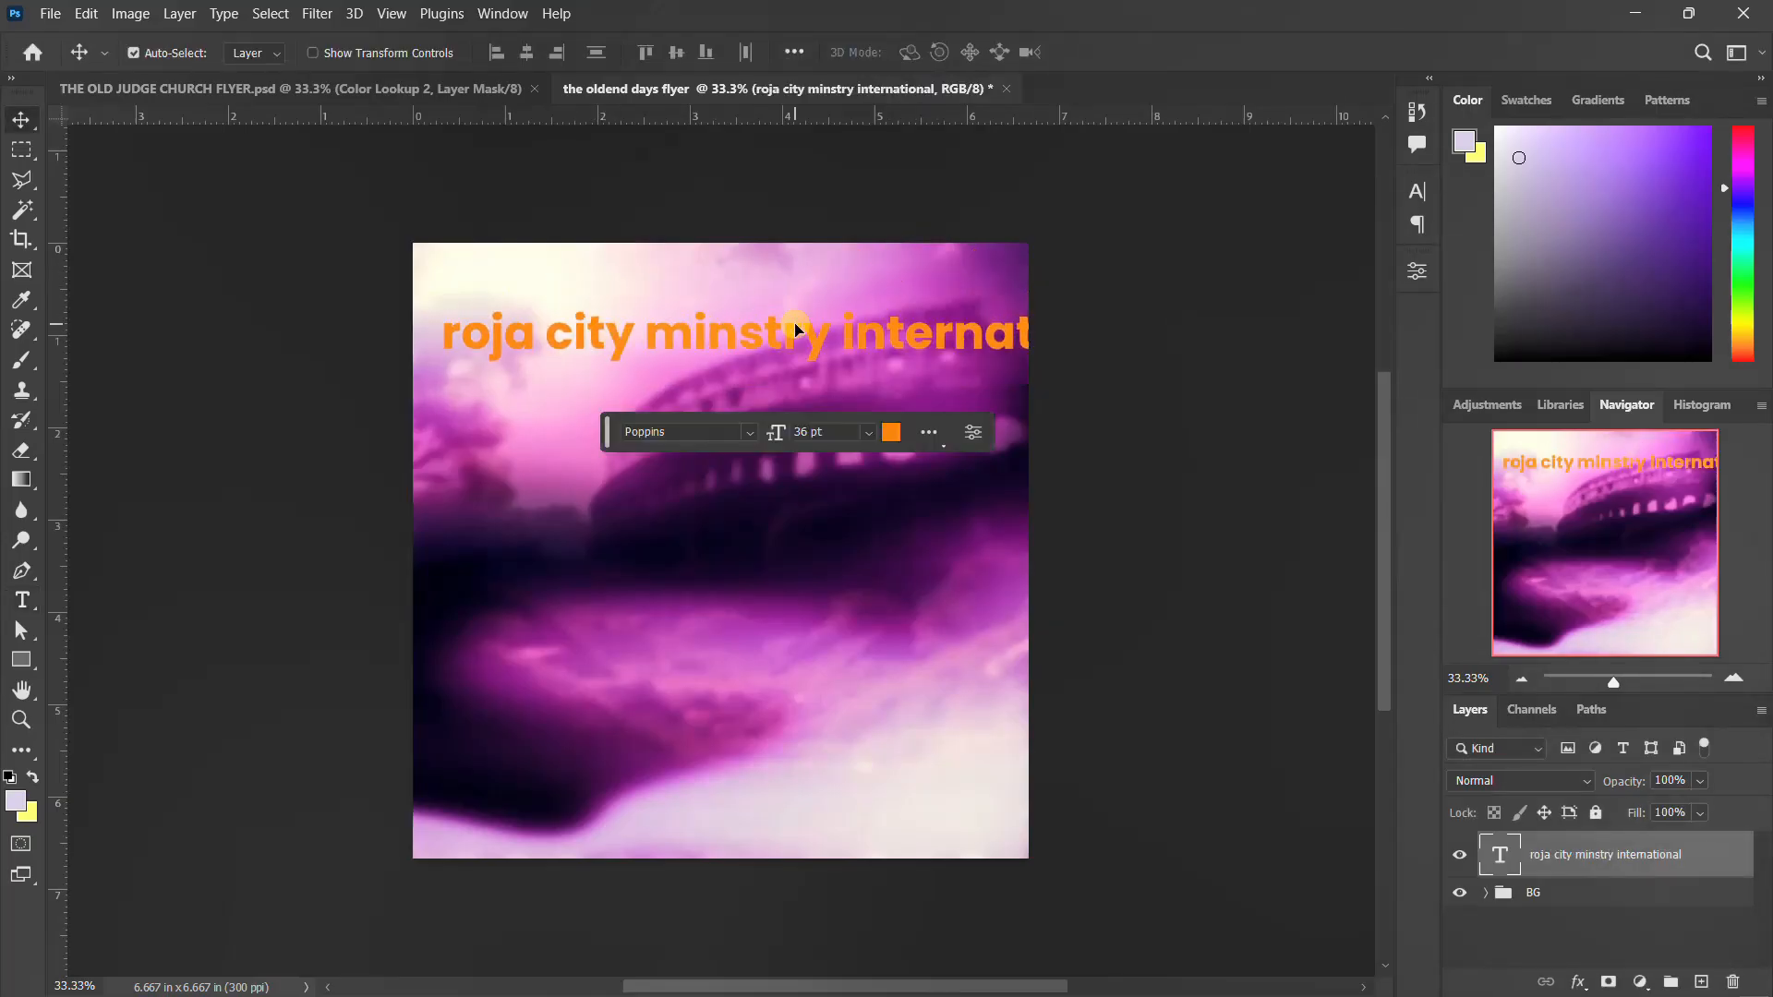
pyautogui.doubleClick(748, 335)
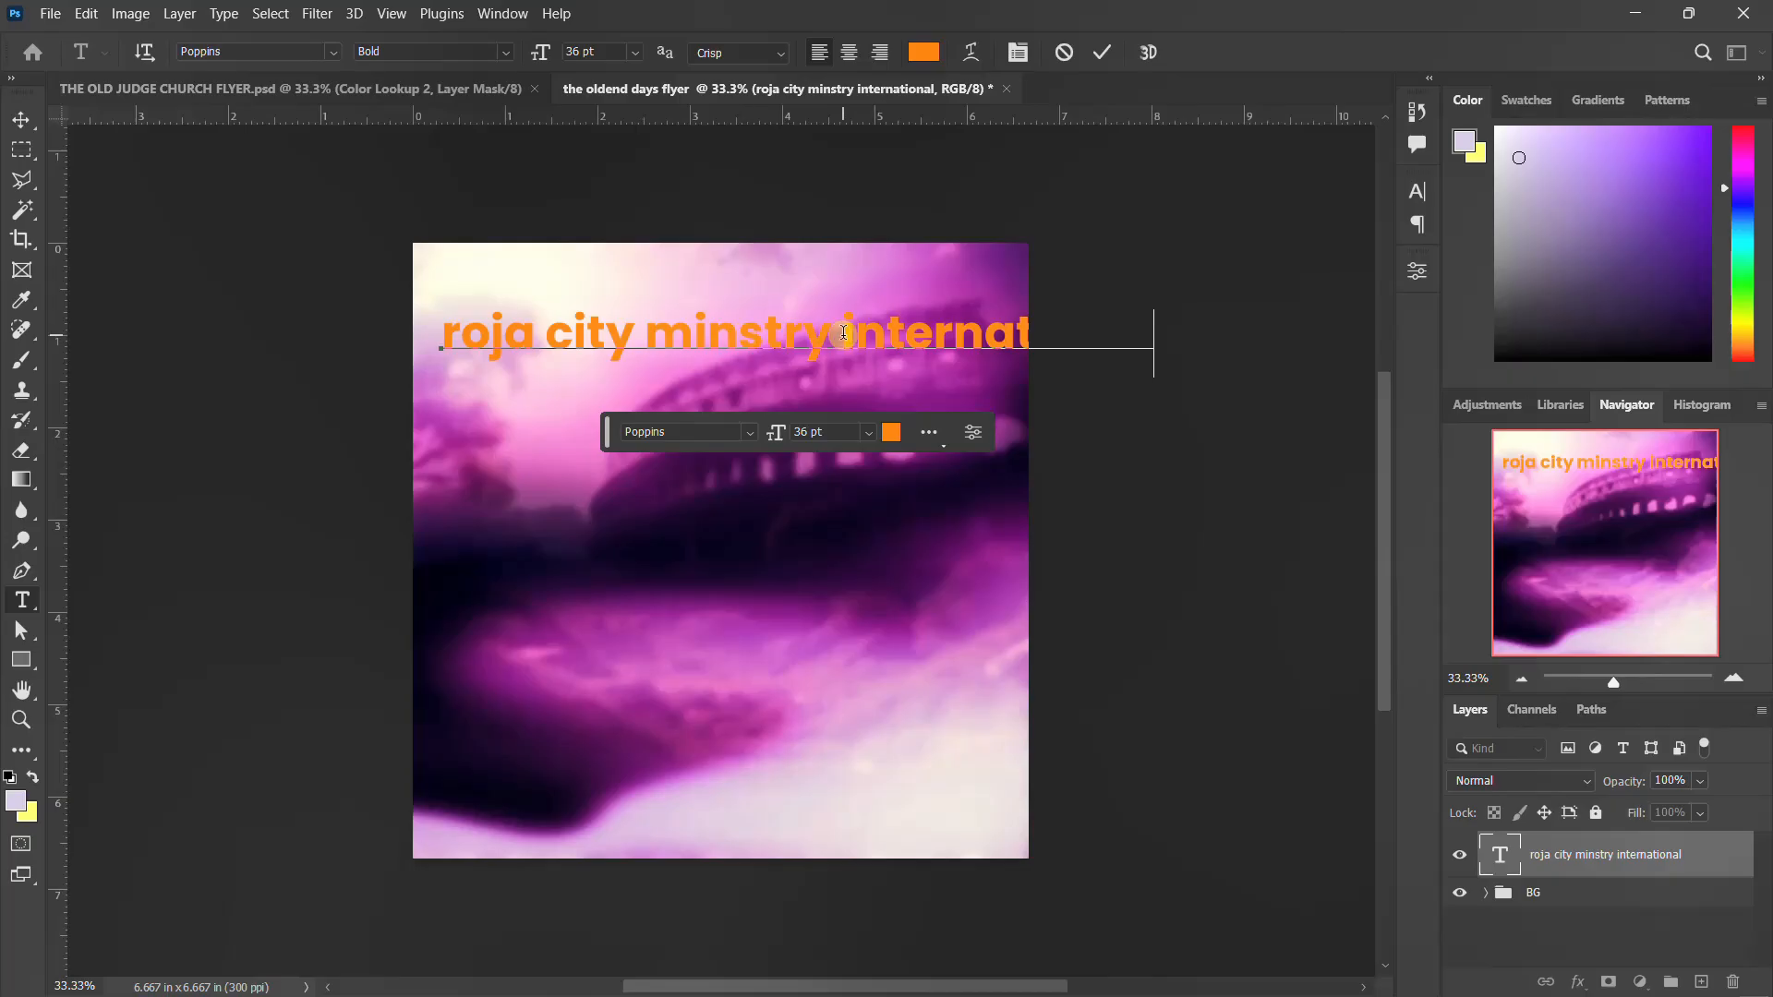
pyautogui.press('Return')
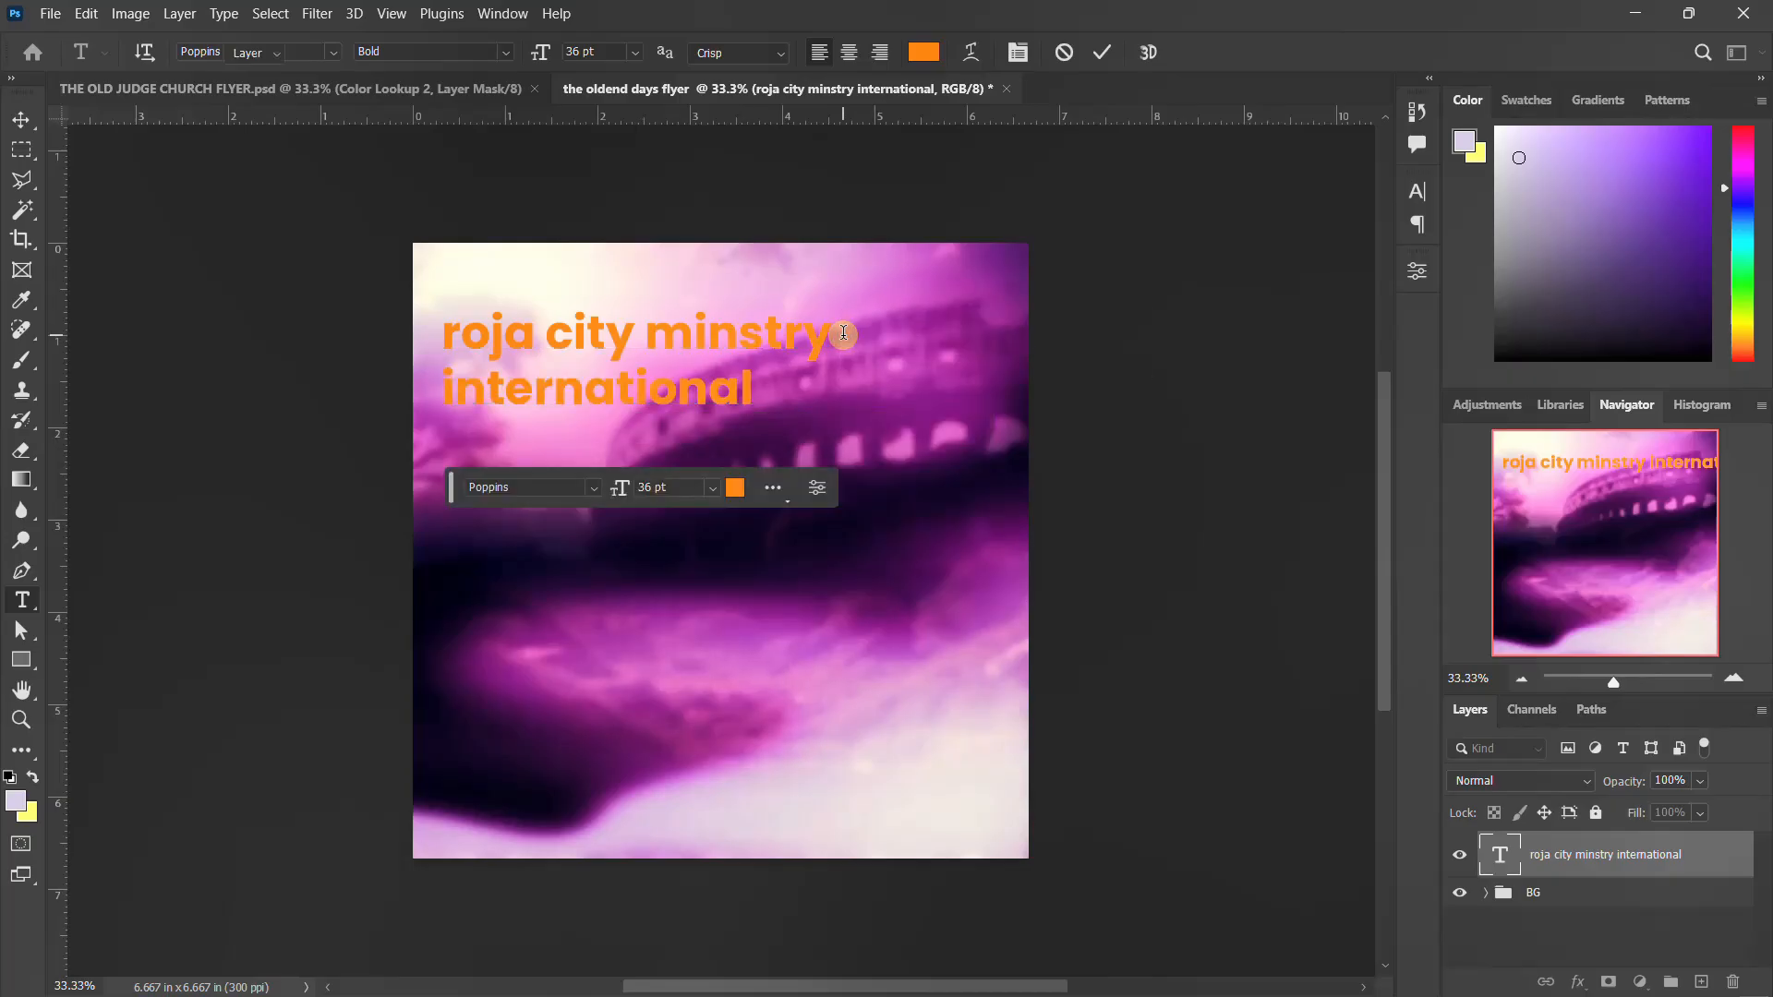
pyautogui.click(1077, 238)
# Set the ministry text's font to Coolvetica in the Crammed style with all caps
pyautogui.click(1416, 193)
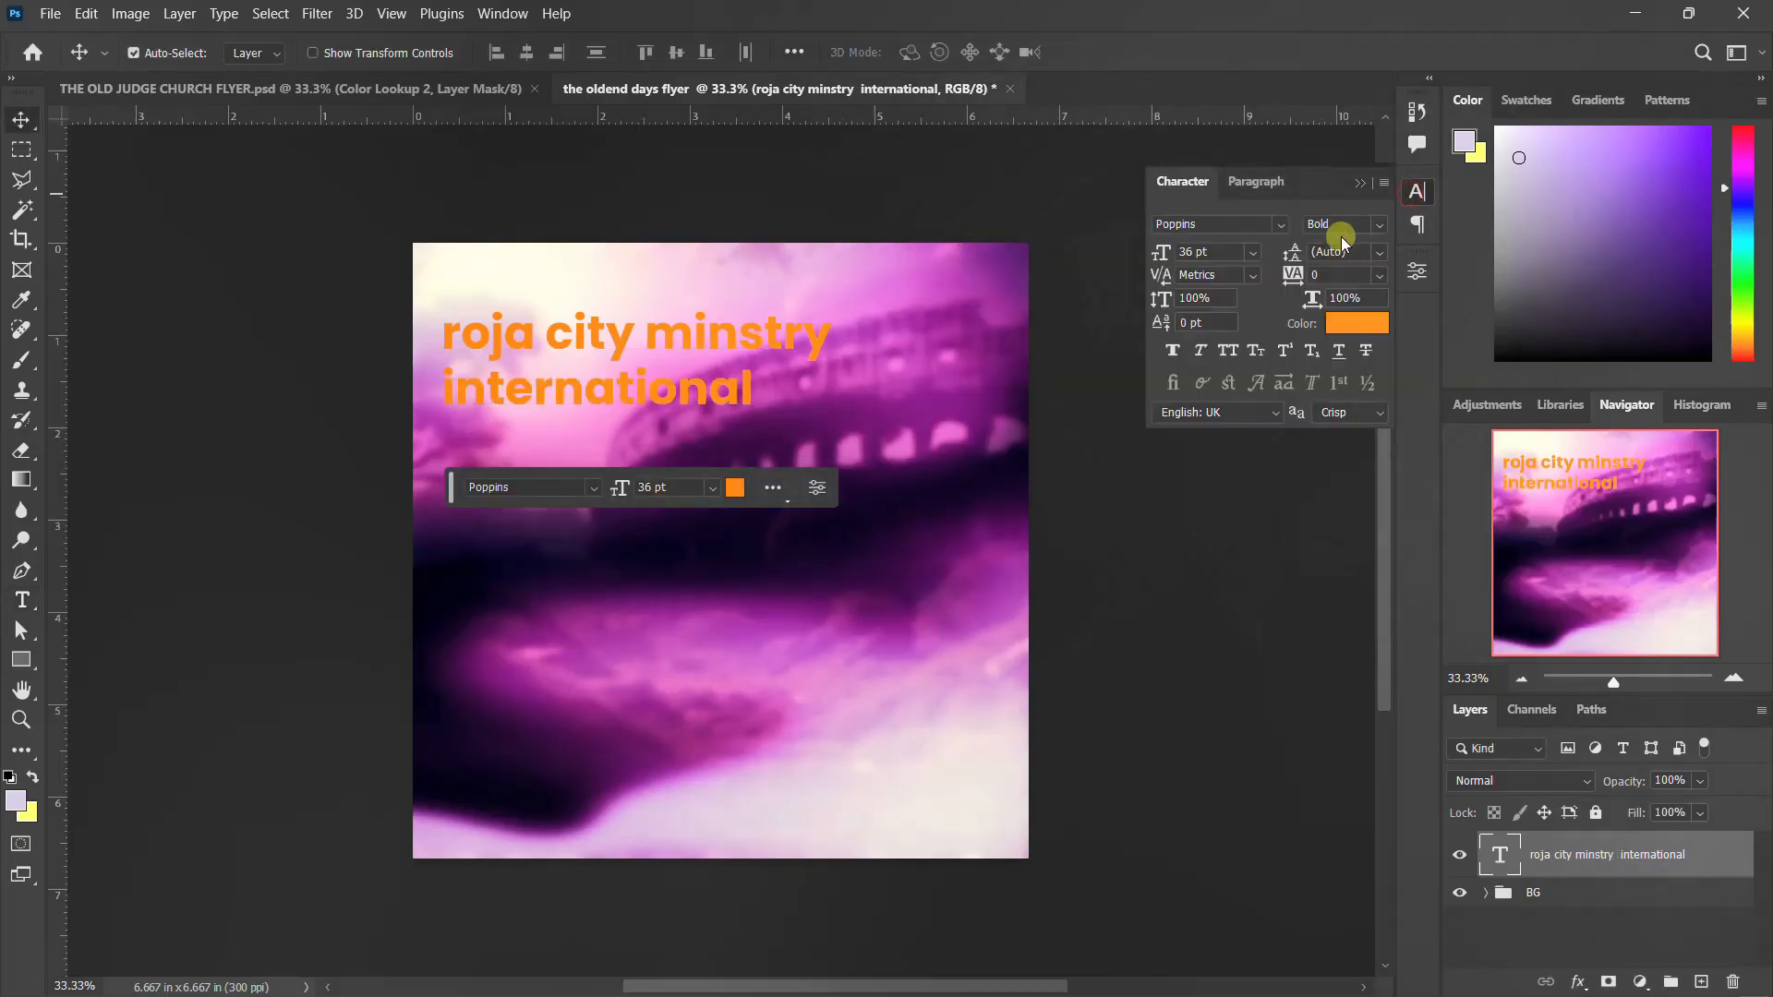
pyautogui.click(1280, 226)
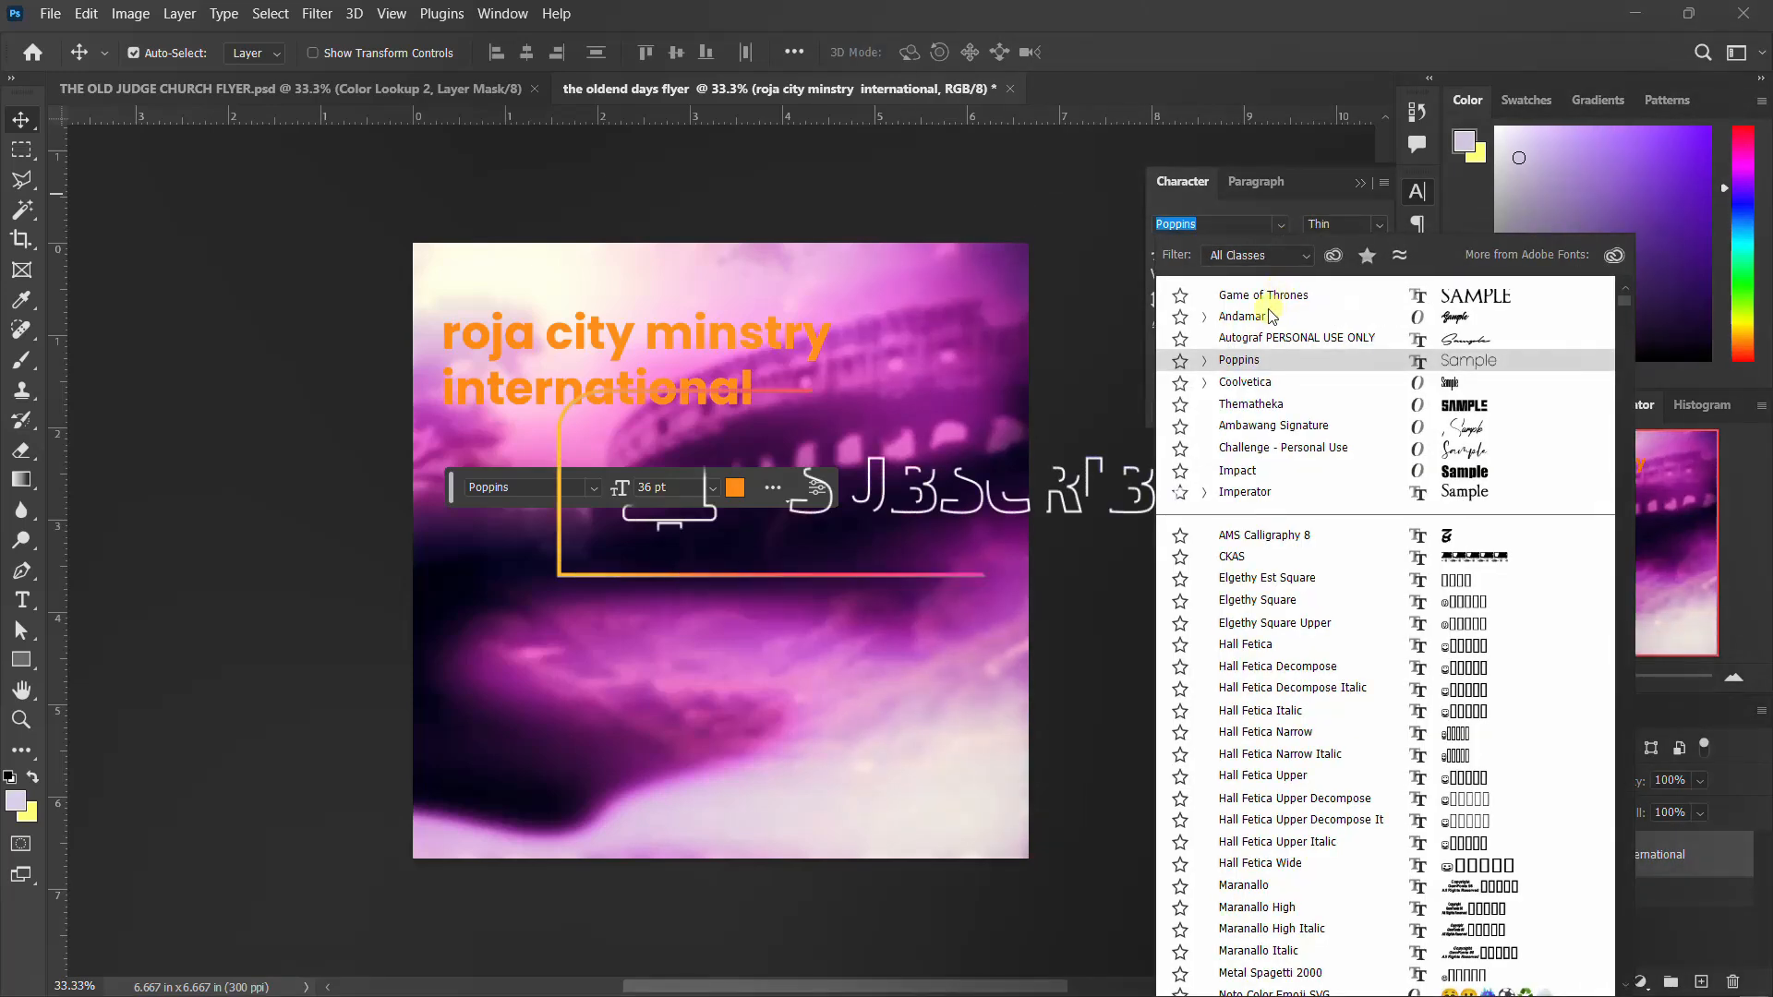
pyautogui.click(1253, 383)
pyautogui.click(1383, 225)
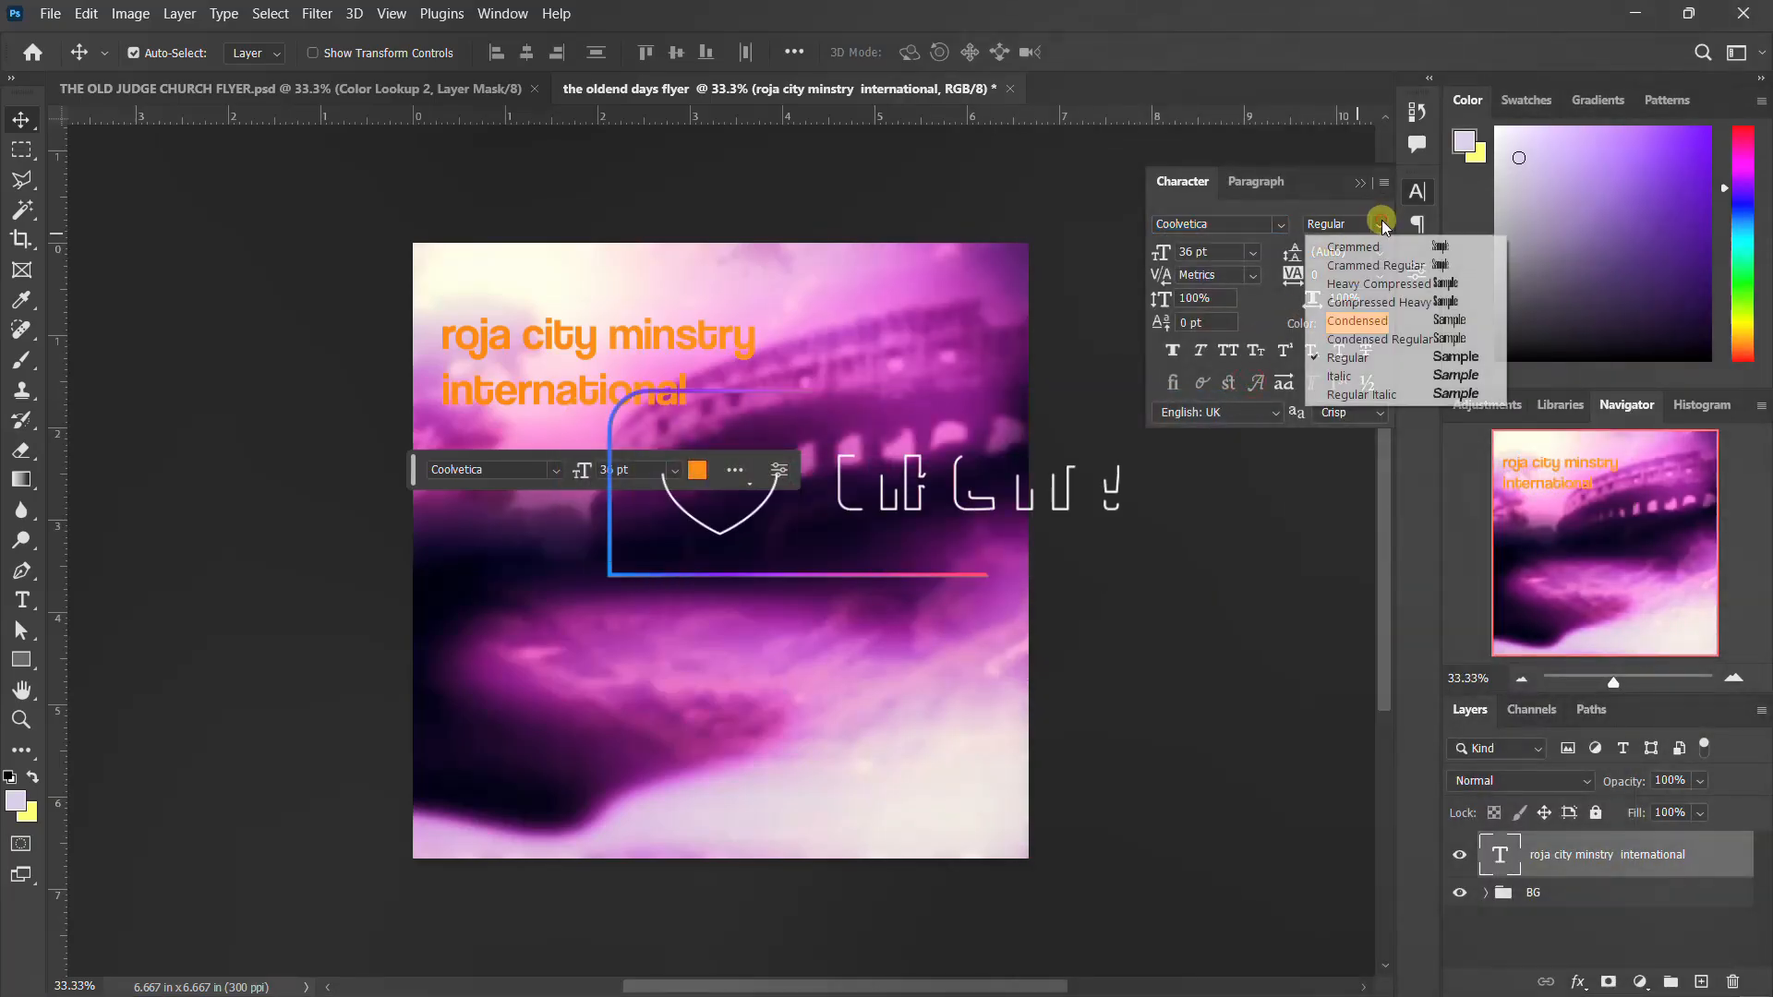
pyautogui.click(1382, 246)
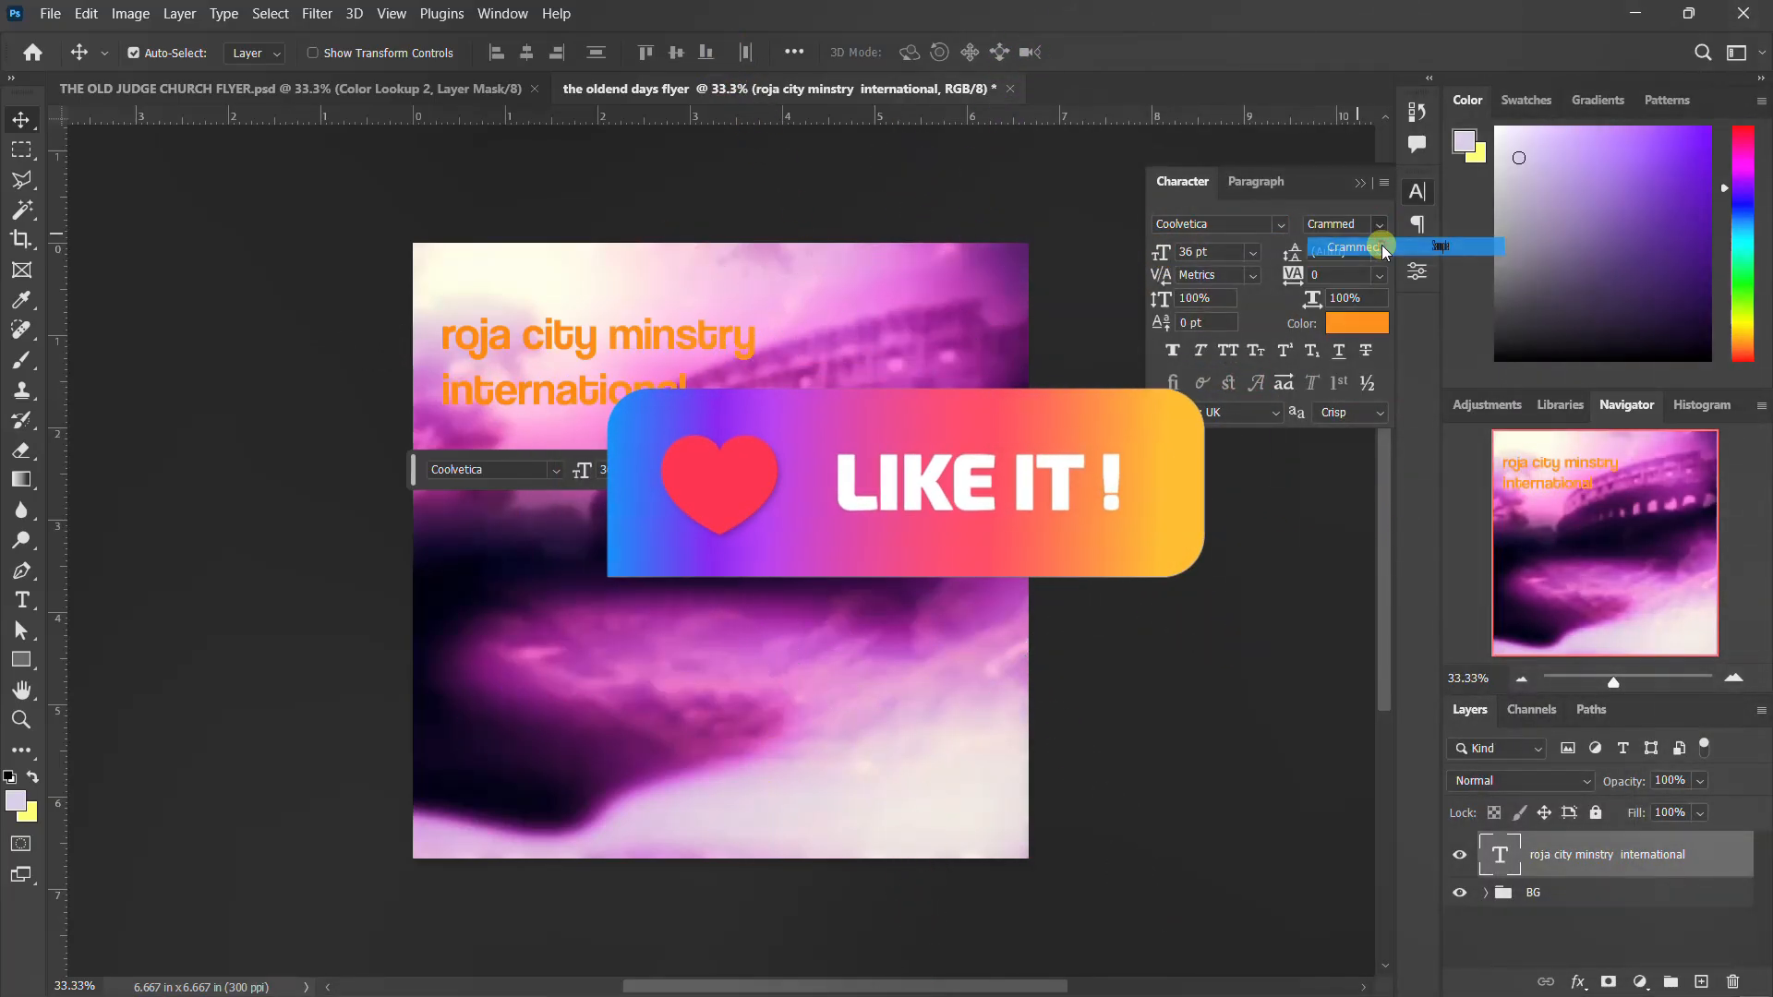
pyautogui.click(1229, 351)
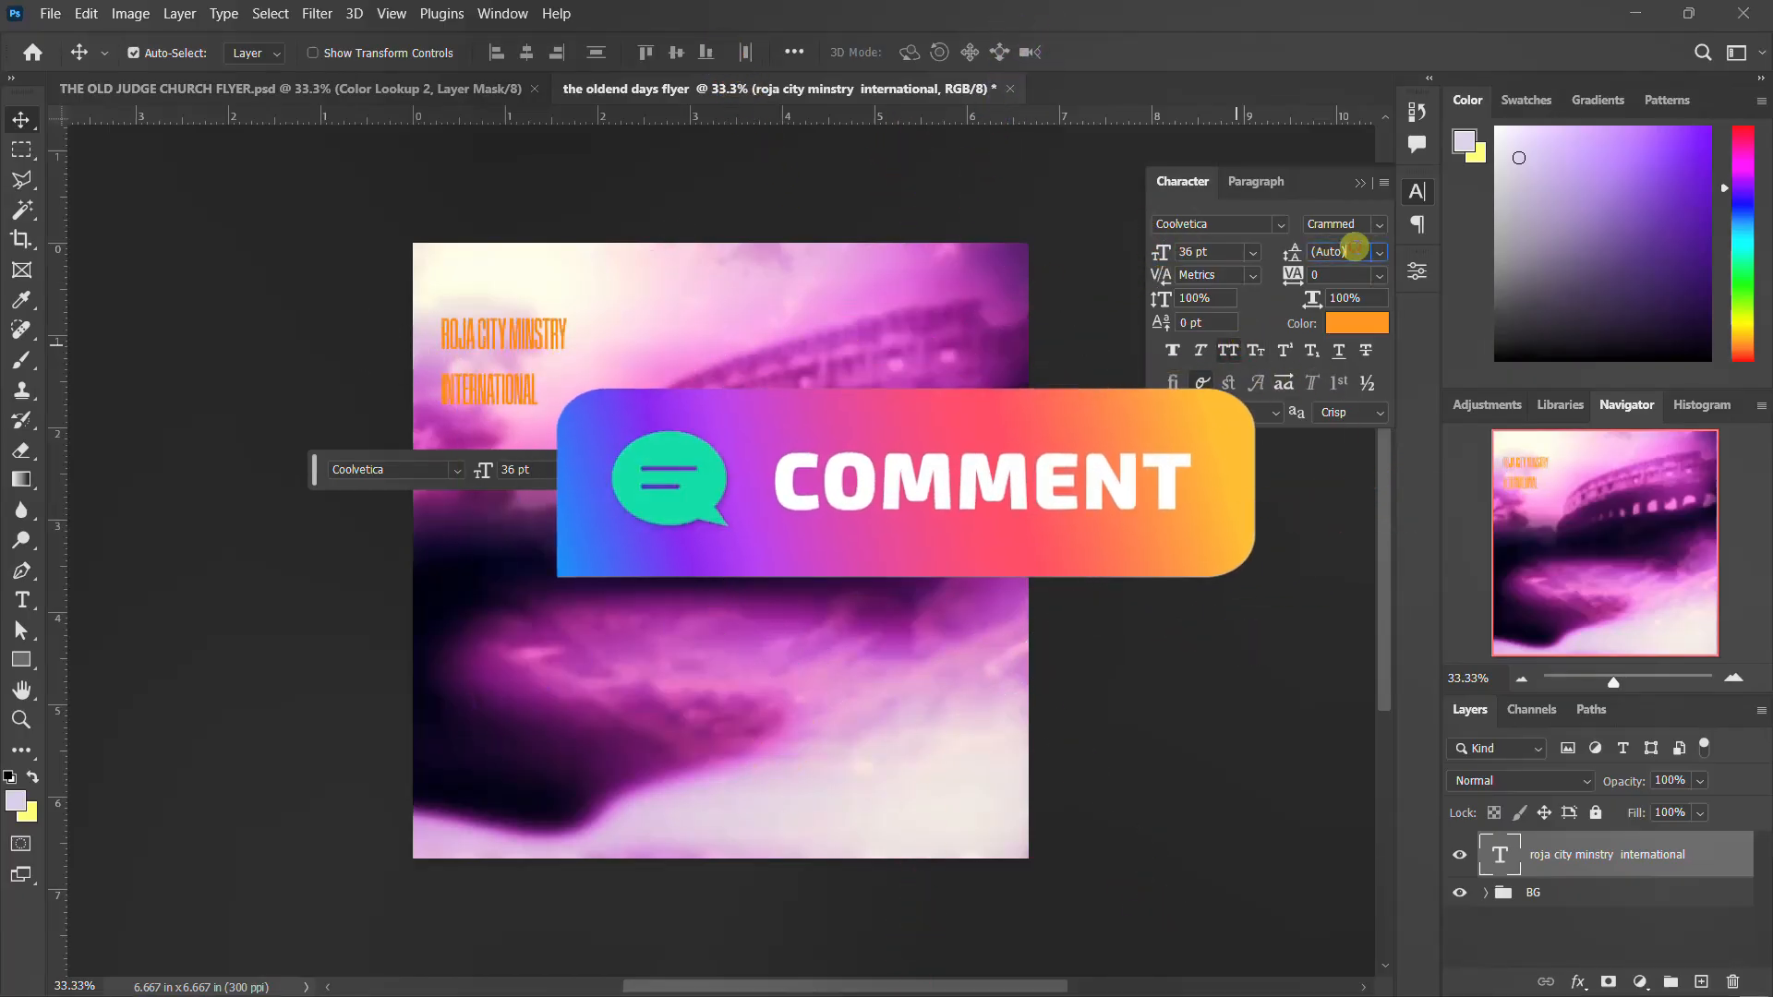
# Set the ministry text's leading to 20 pt
pyautogui.write('30')
pyautogui.press('Return')
pyautogui.write('20')
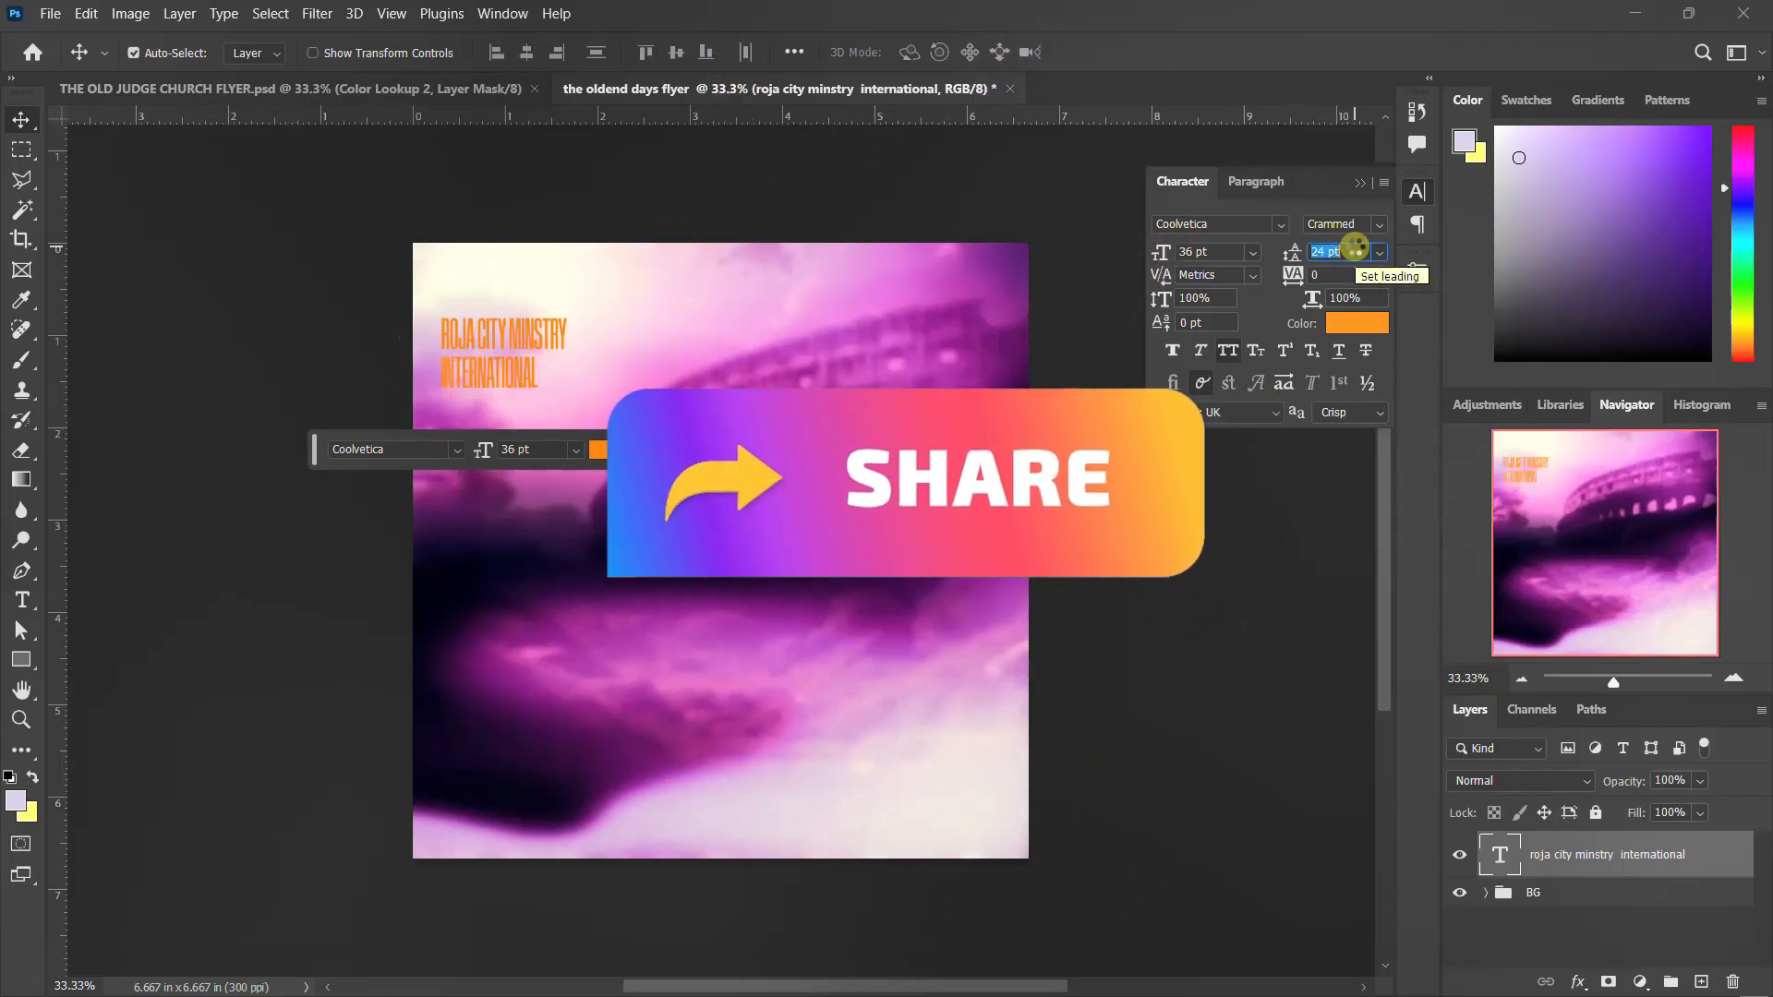
pyautogui.press('Return')
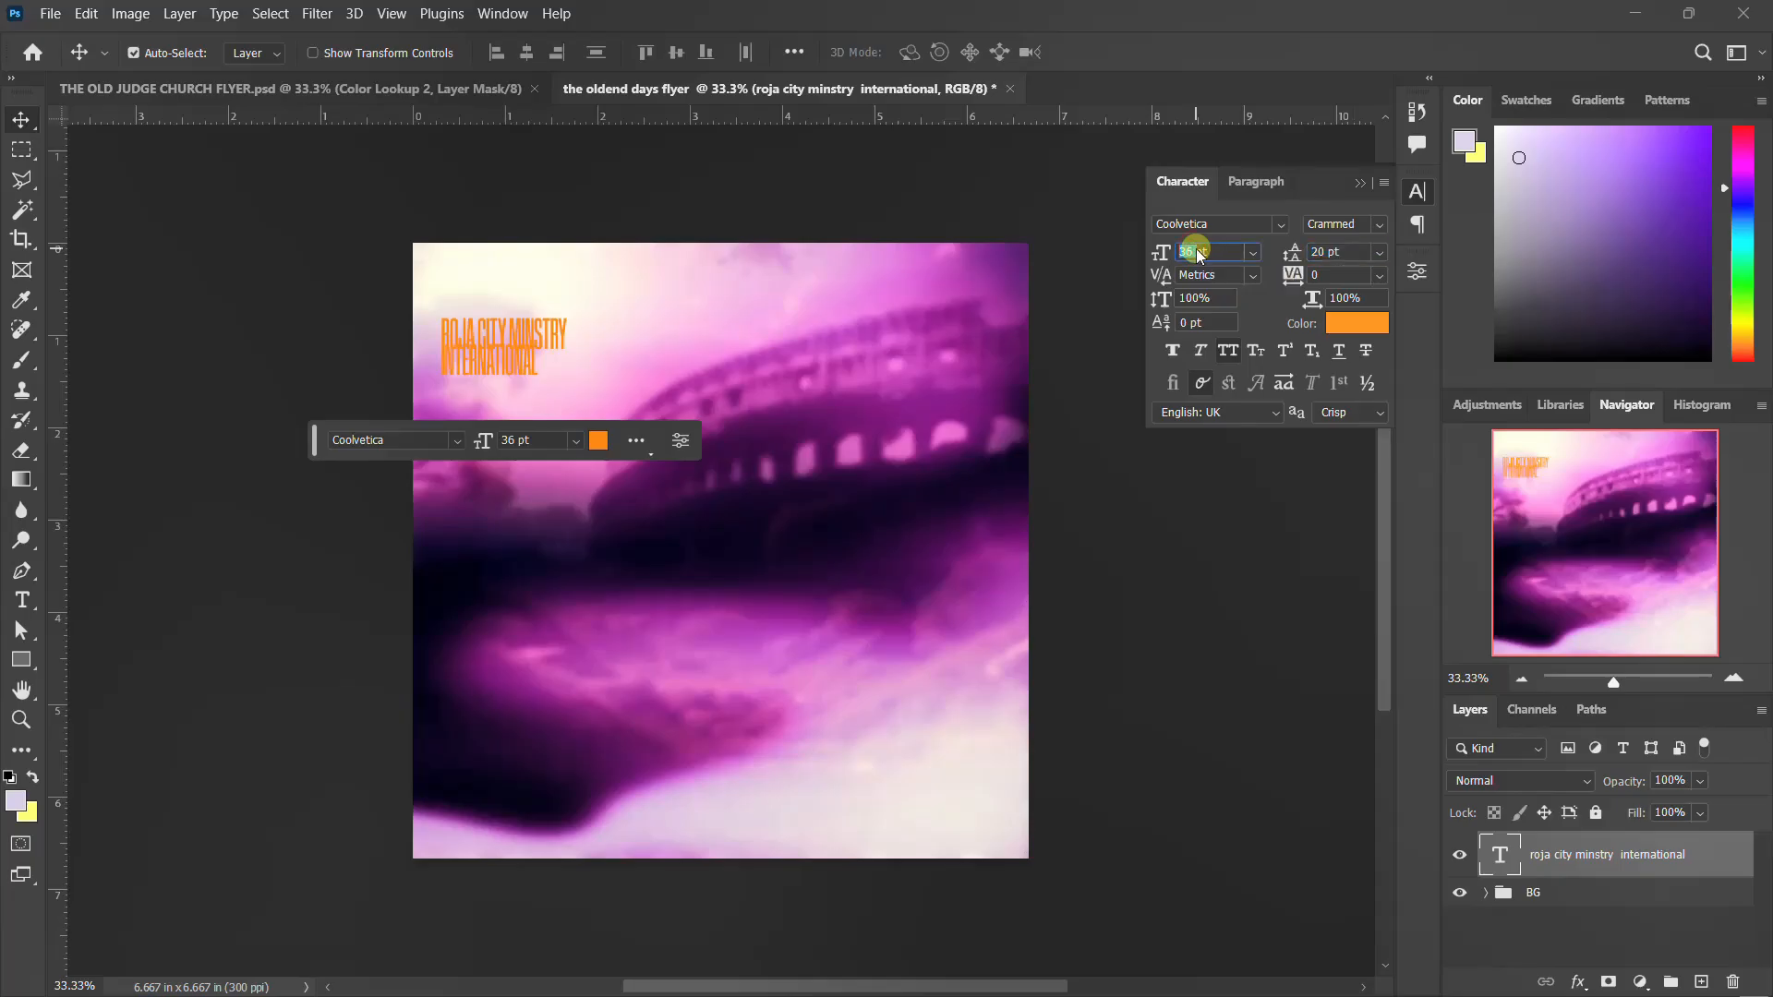
# Set the ministry text to 20 pt with 14 pt leading and move it to the top centre of the canvas
pyautogui.press('Return')
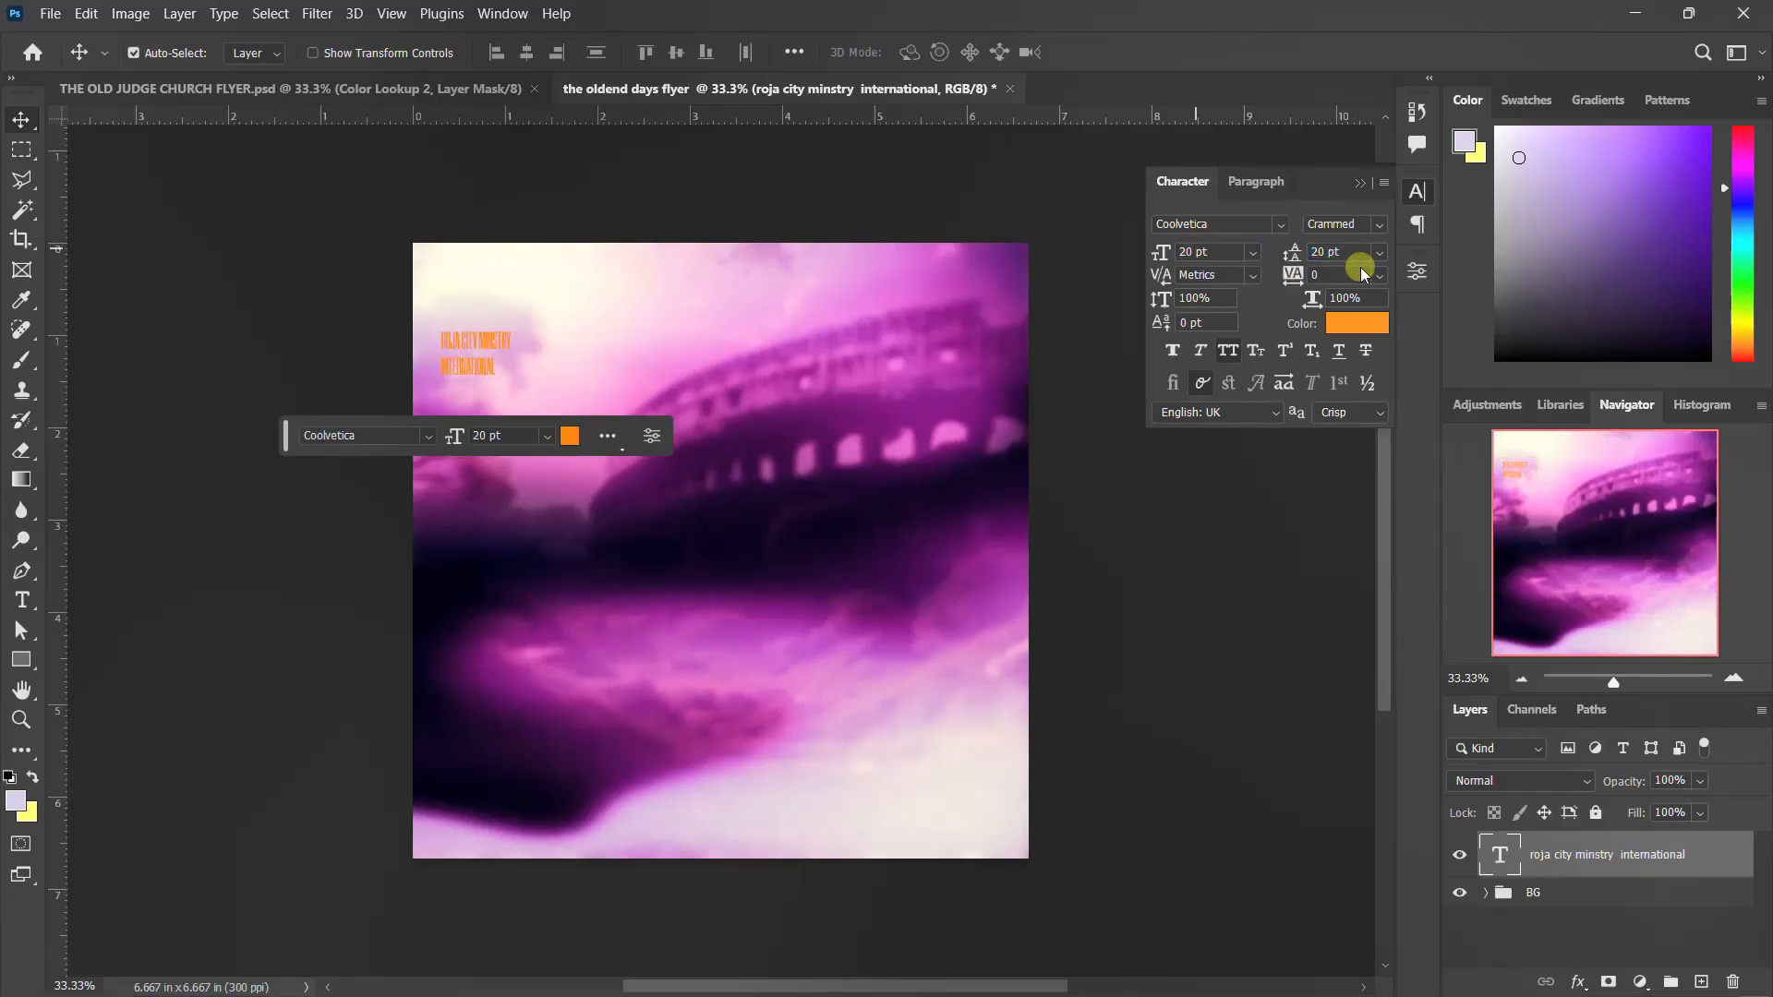
pyautogui.scroll(-5, 1357, 251)
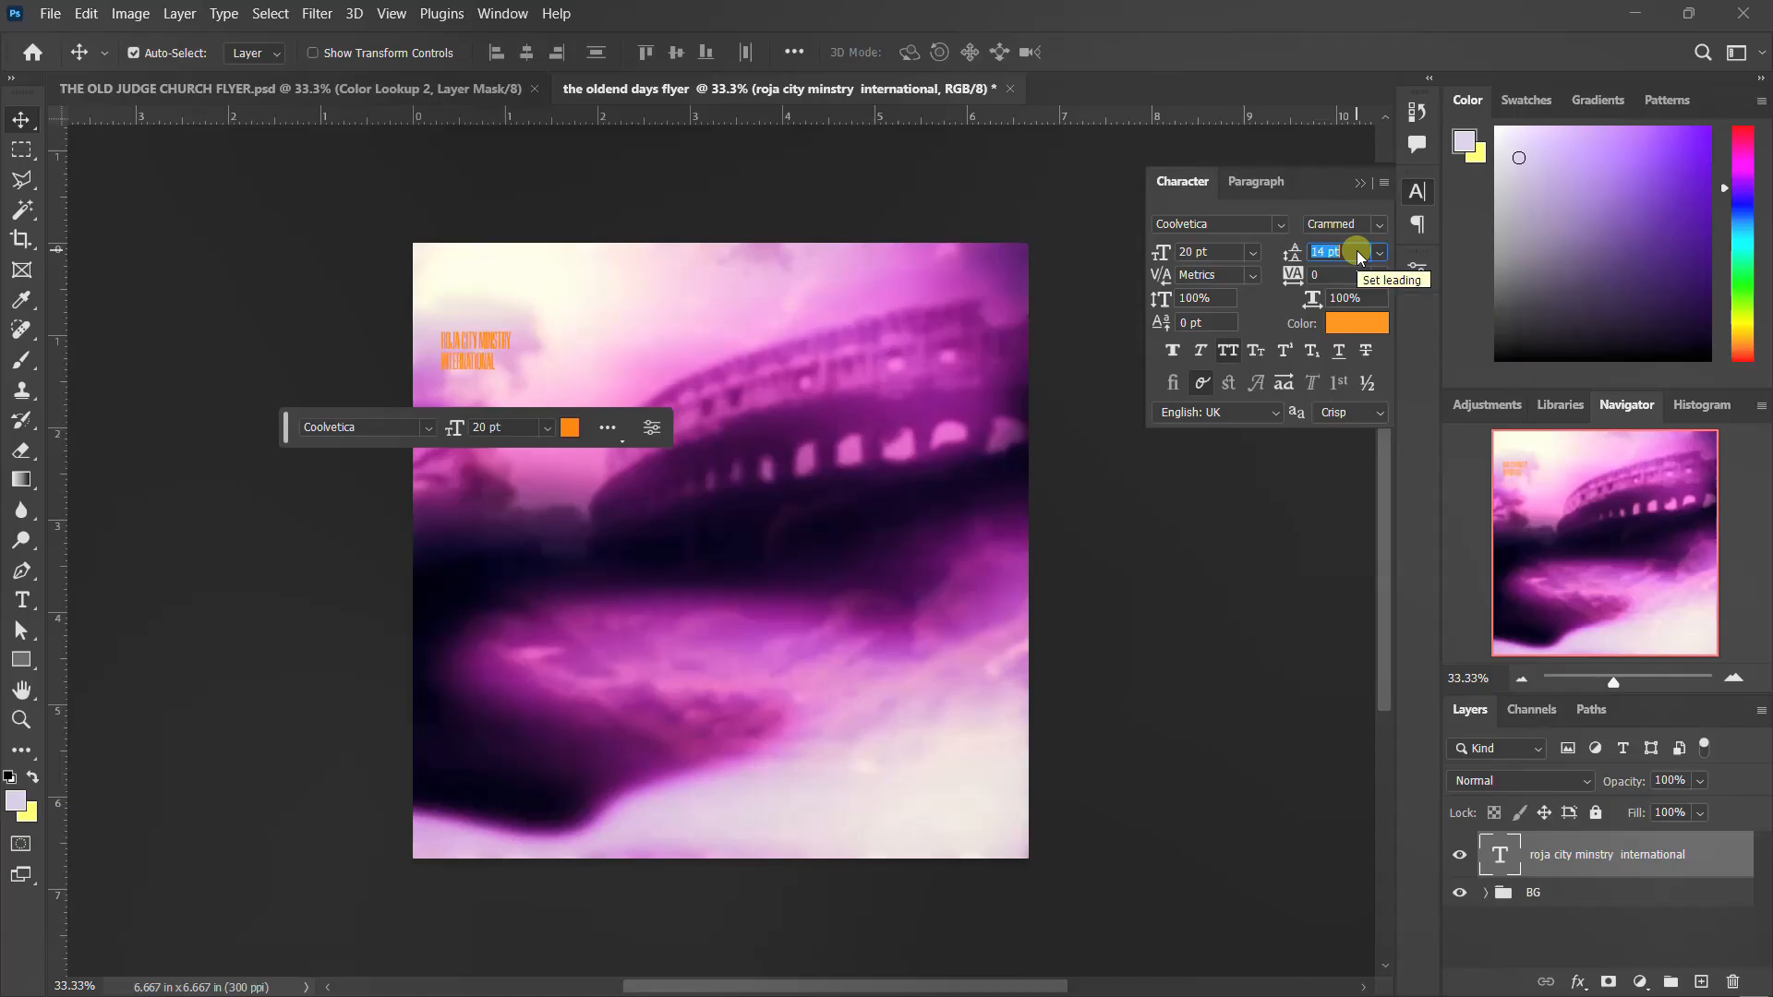
pyautogui.click(1417, 194)
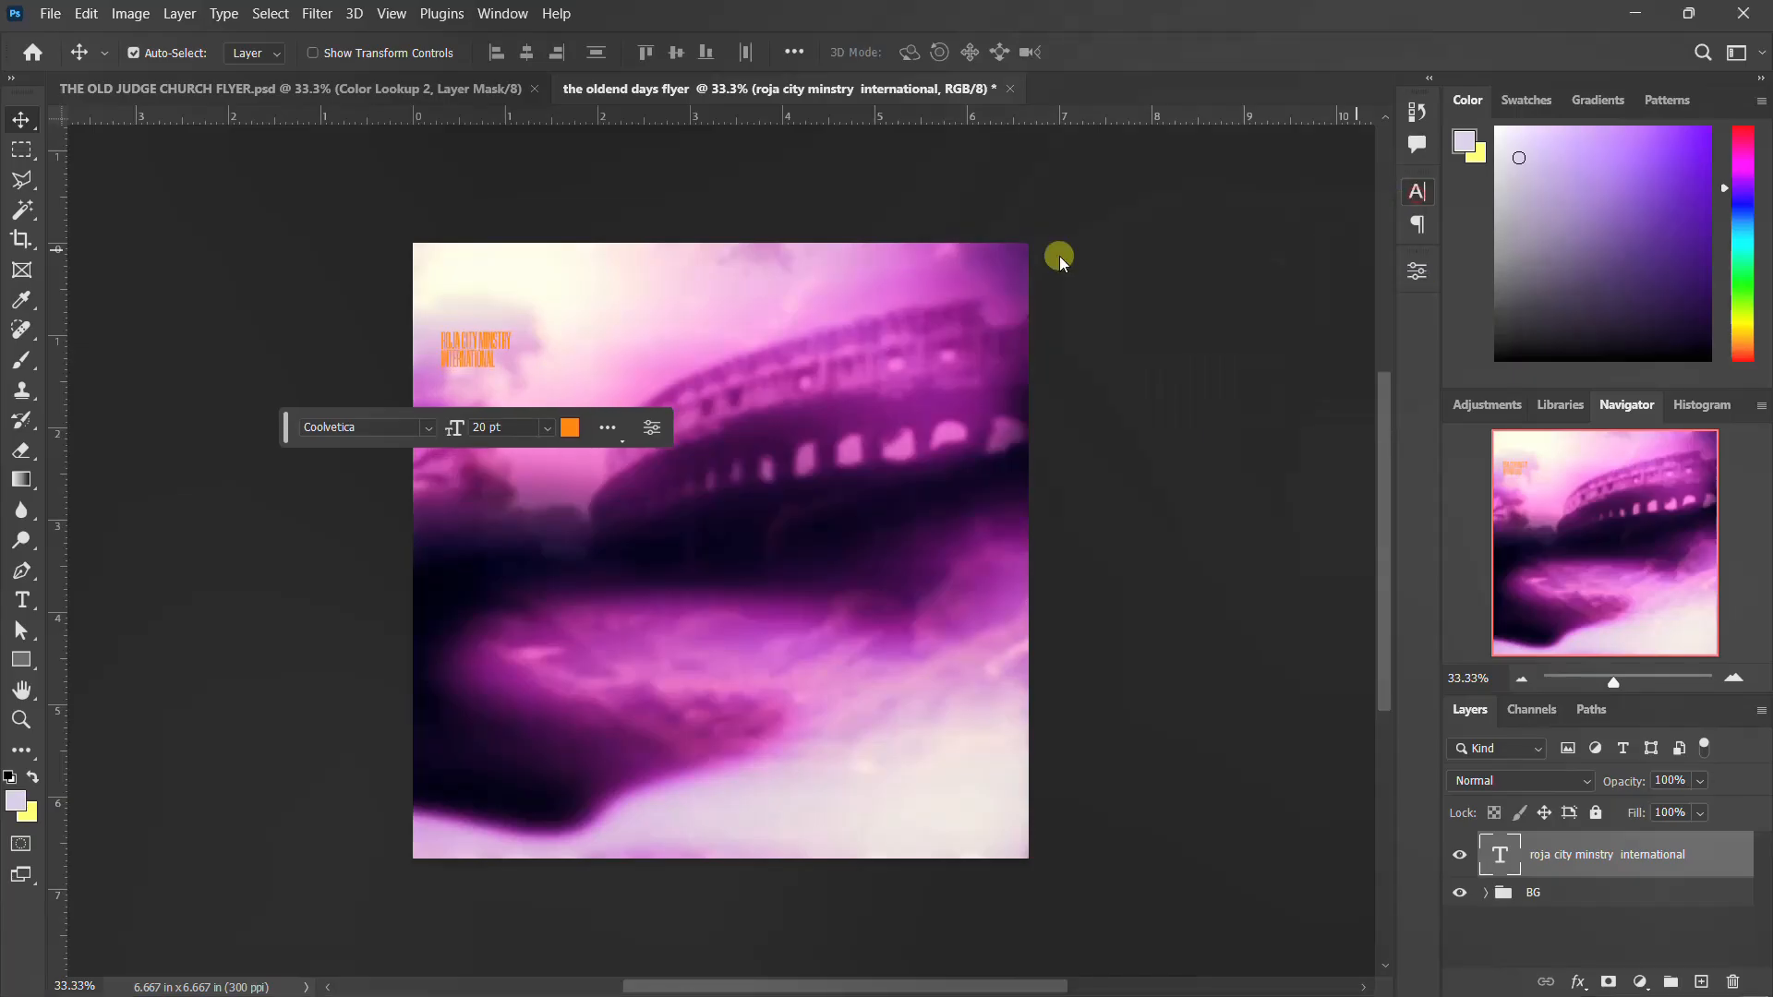
pyautogui.moveTo(459, 374); pyautogui.dragTo(727, 290)
# Place the flame image from the THE OLDEN DAYS JUDGE FLYER folder into the flyer document
pyautogui.moveTo(1145, 965)
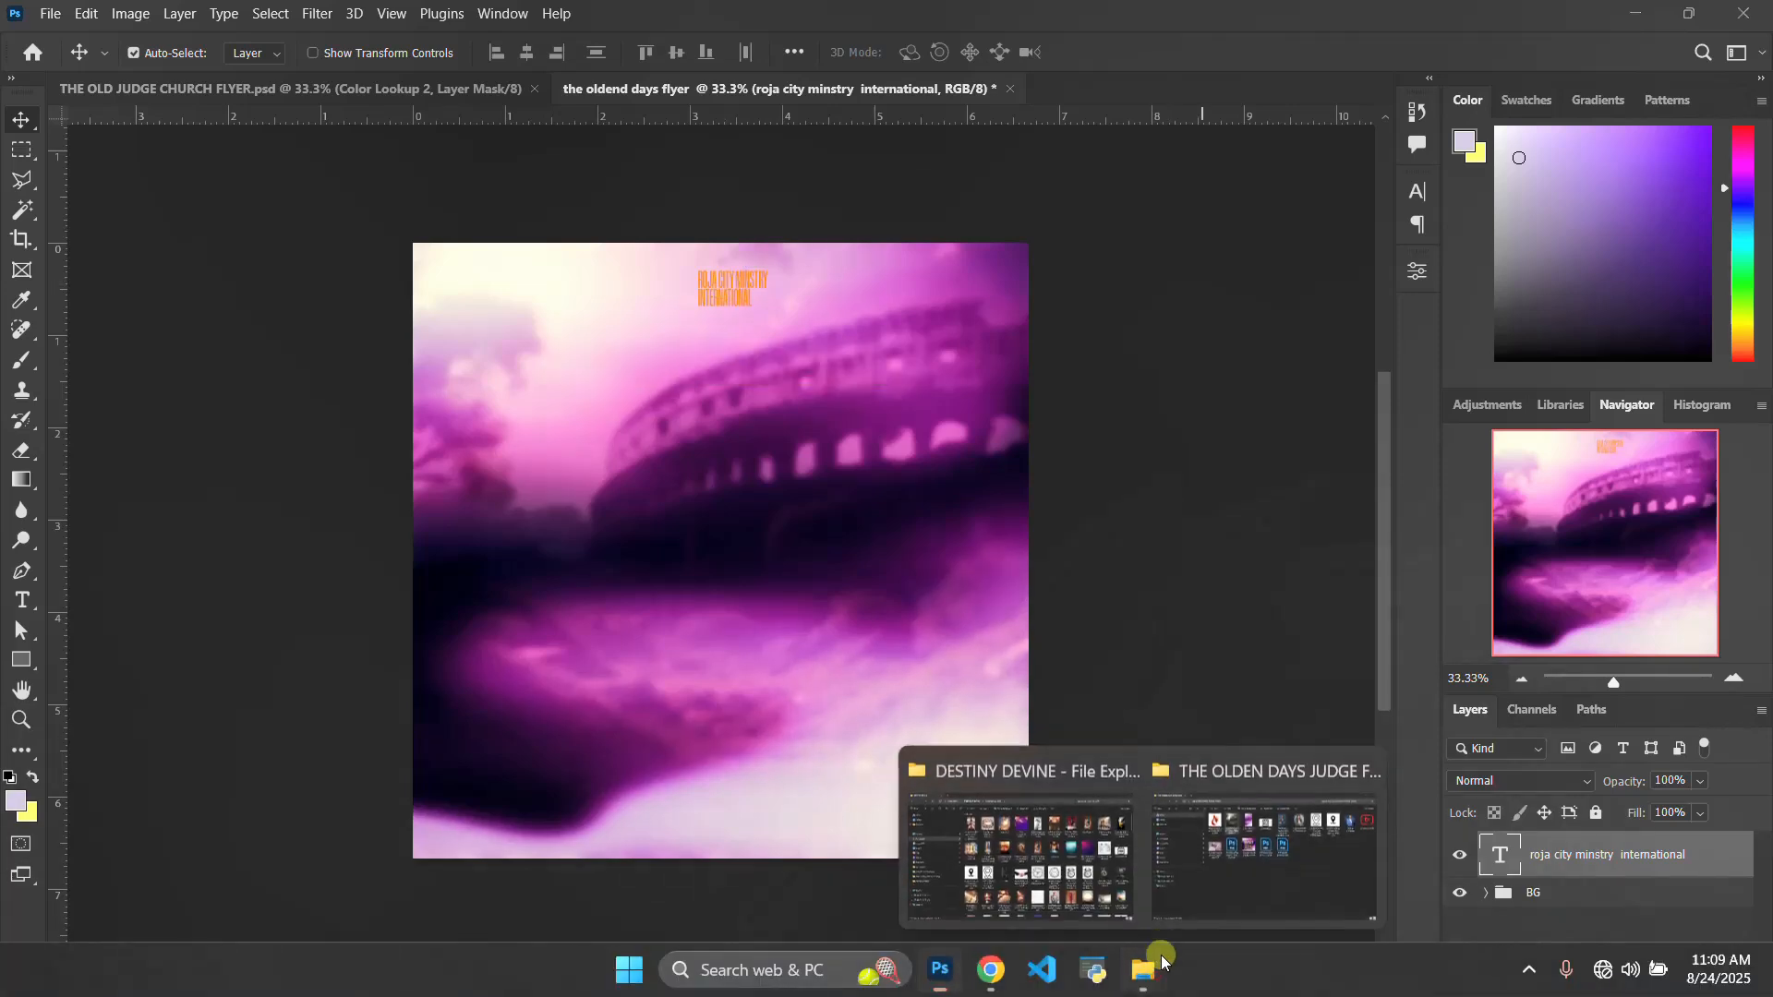
pyautogui.click(1271, 895)
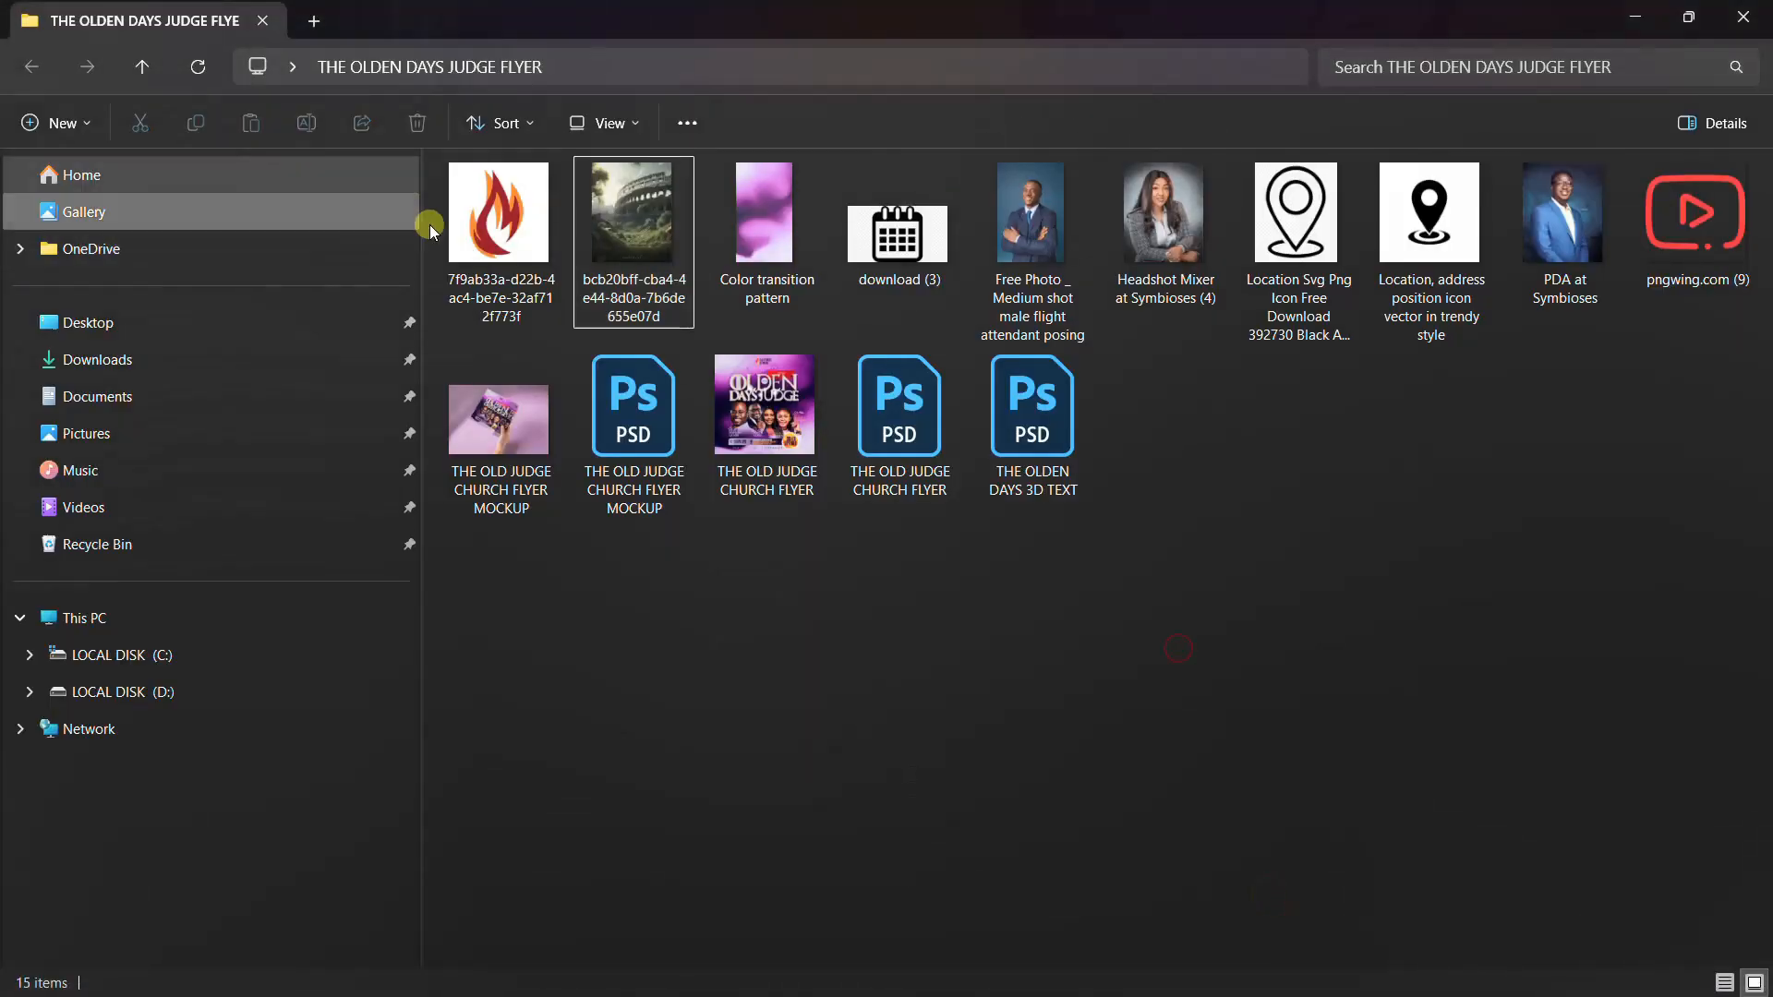
pyautogui.click(501, 194)
pyautogui.moveTo(501, 194); pyautogui.dragTo(612, 432)
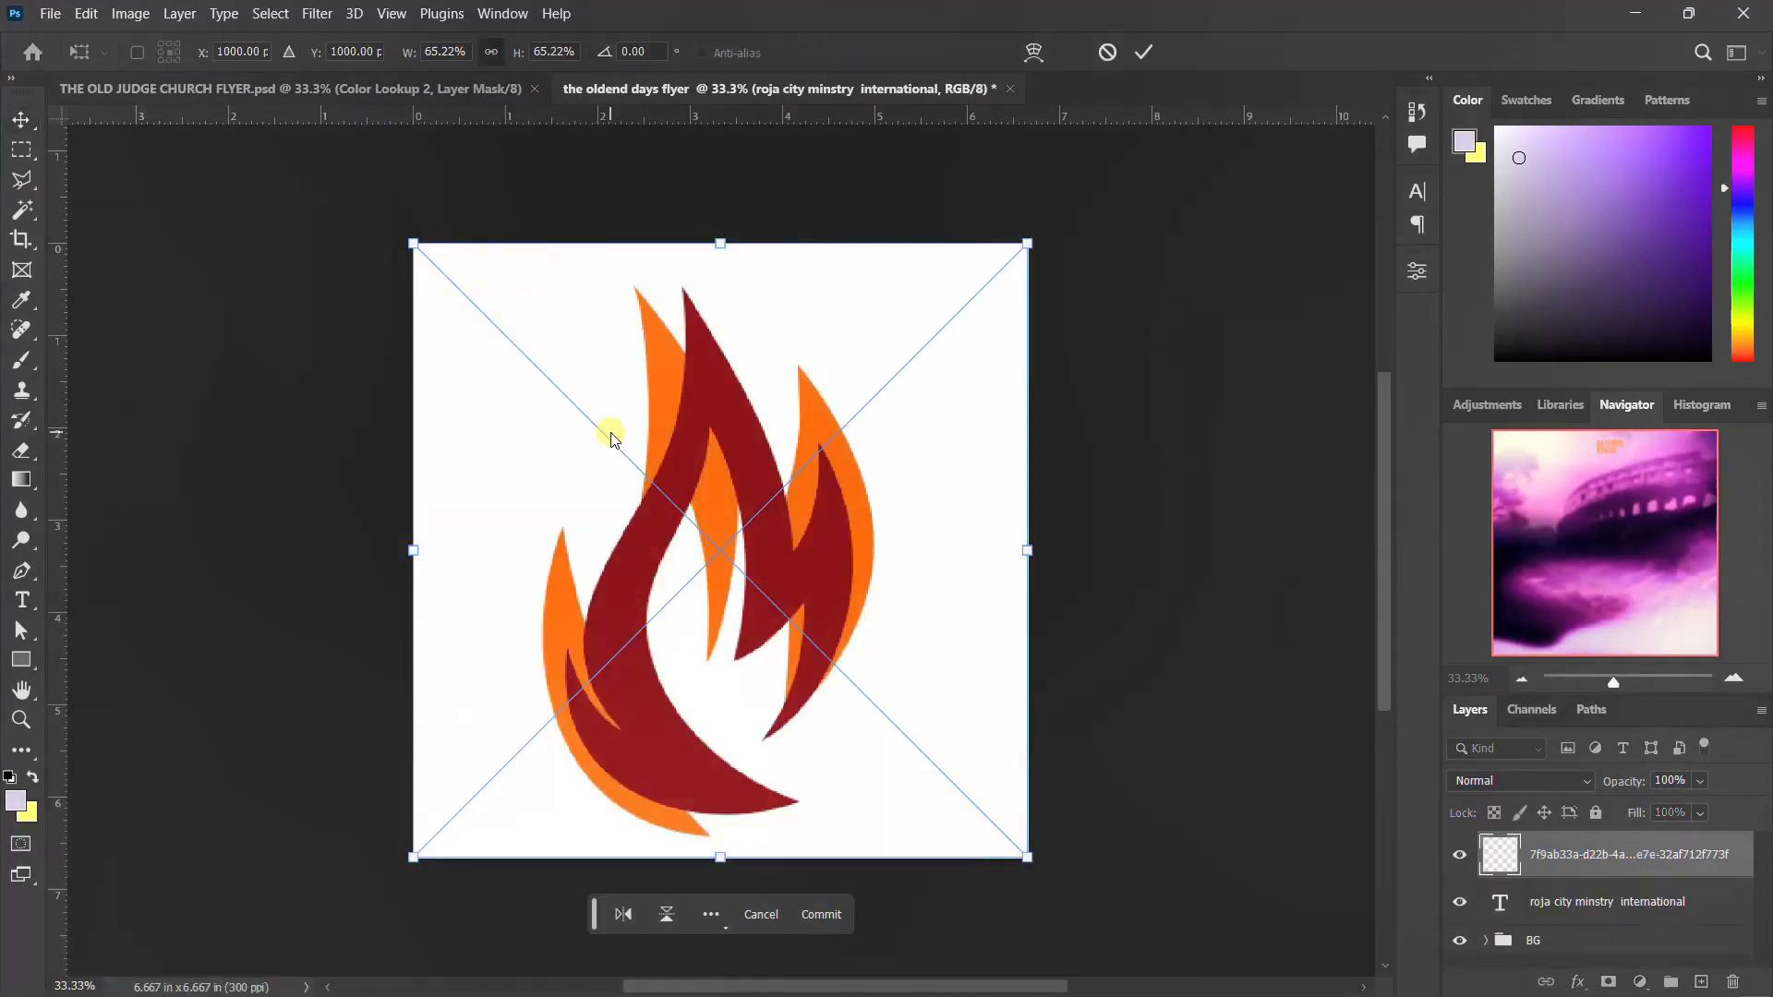
pyautogui.press('Return')
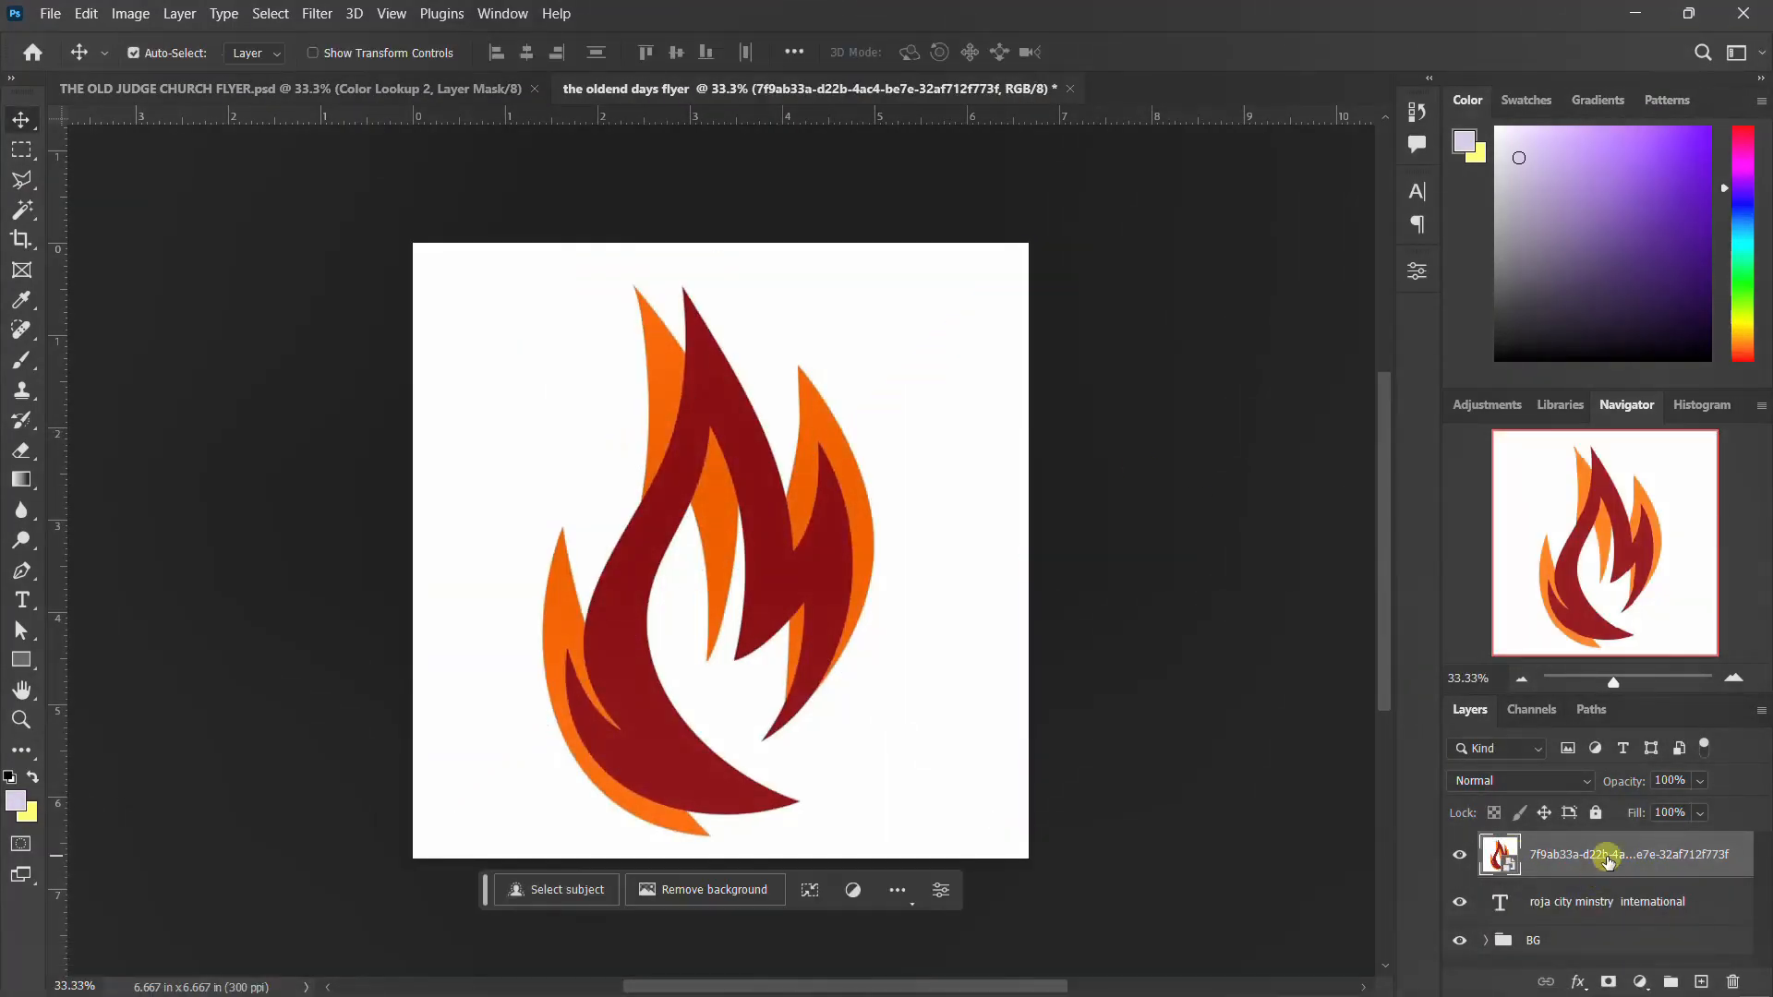
# Rasterize the flame layer and delete its white background using a Magic Wand selection
pyautogui.rightClick(1608, 859)
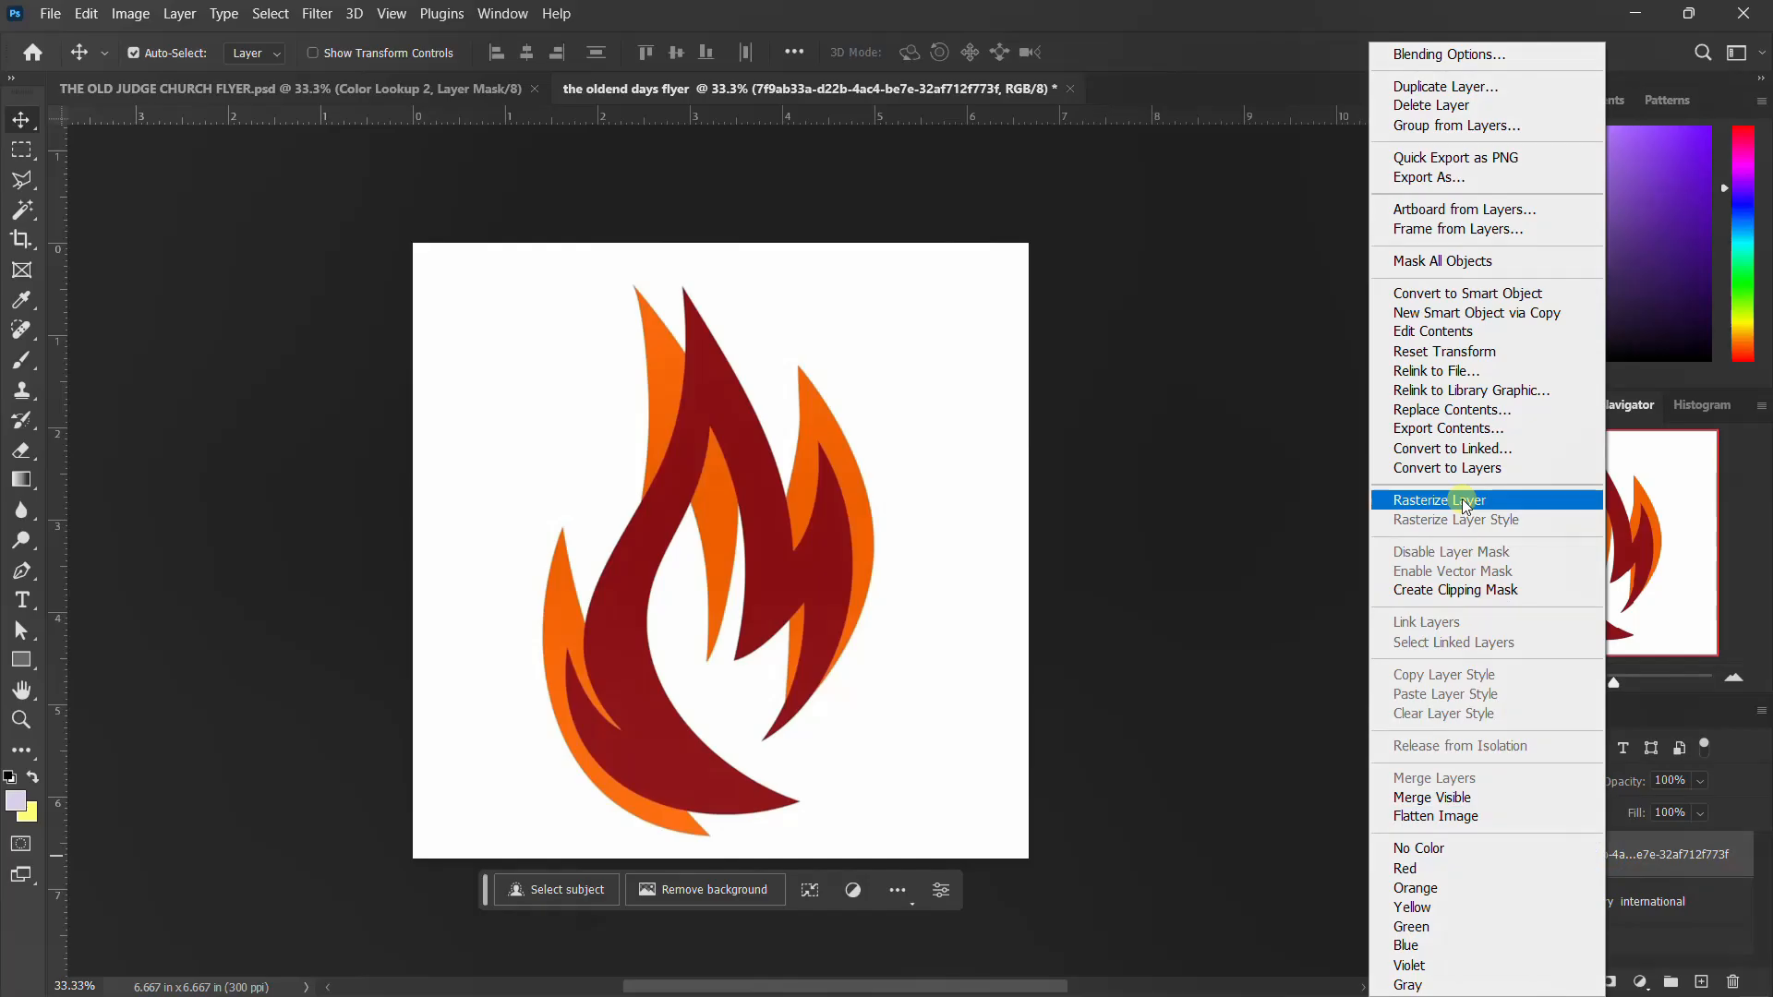
pyautogui.click(1466, 501)
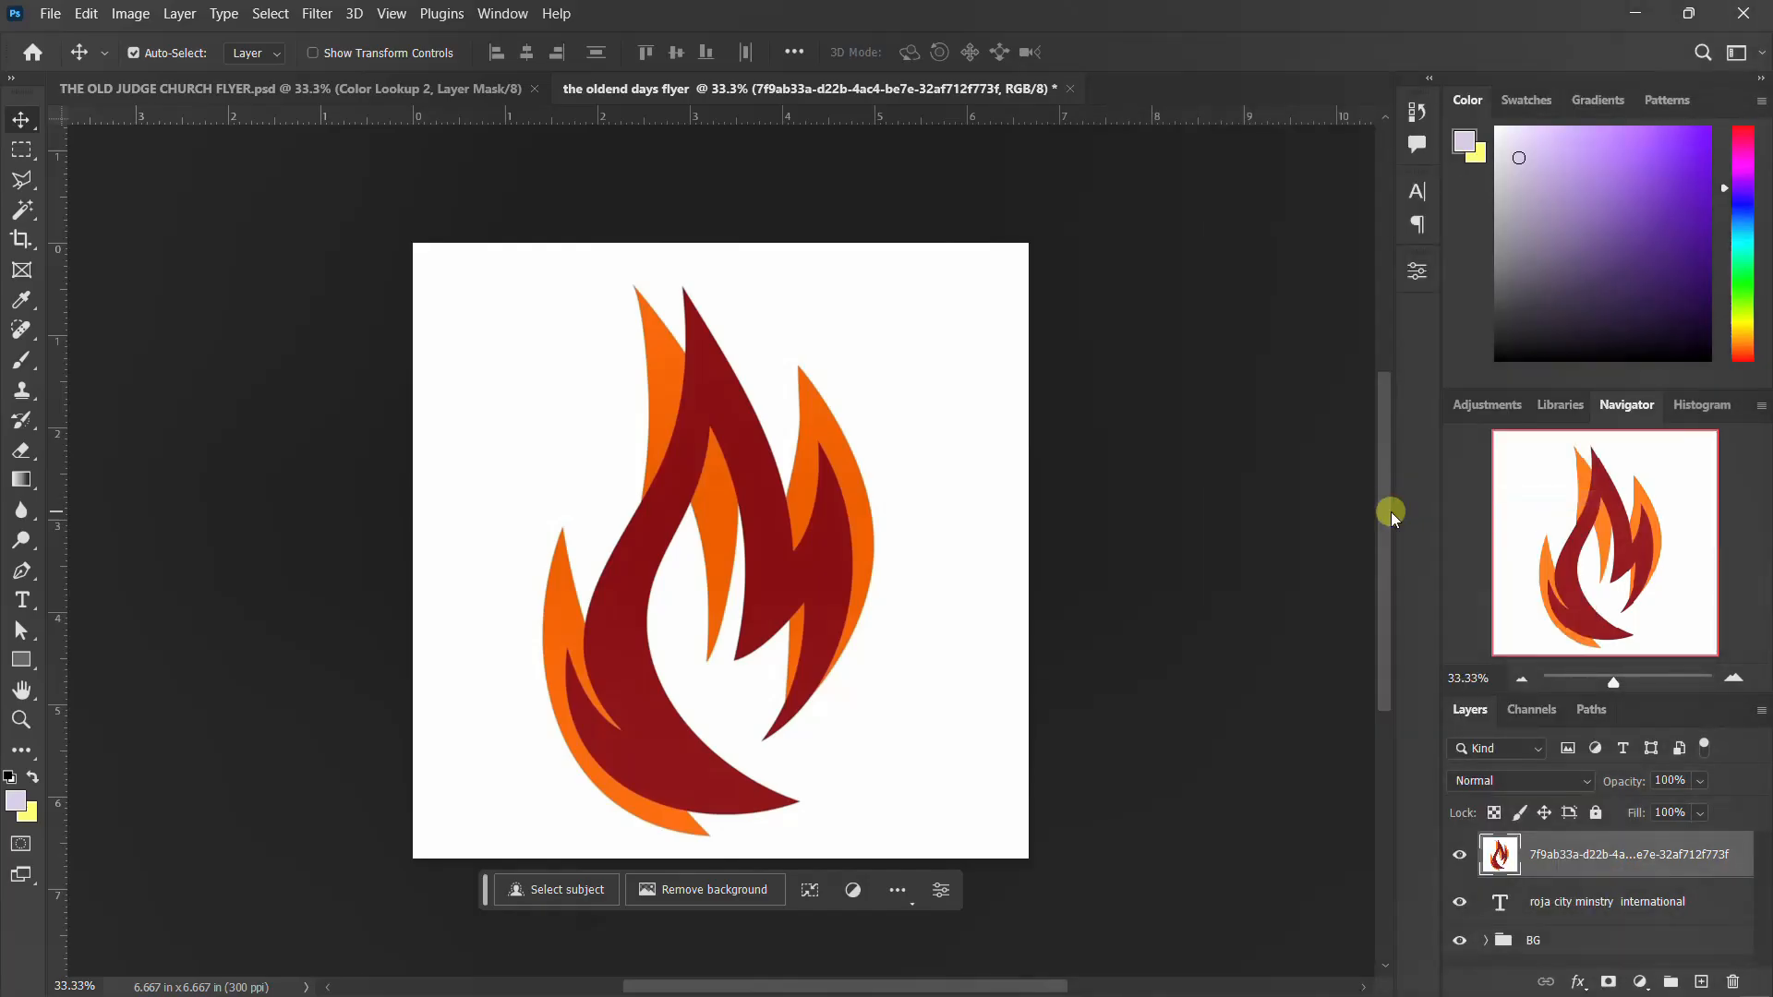
pyautogui.press('w')
pyautogui.click(547, 440)
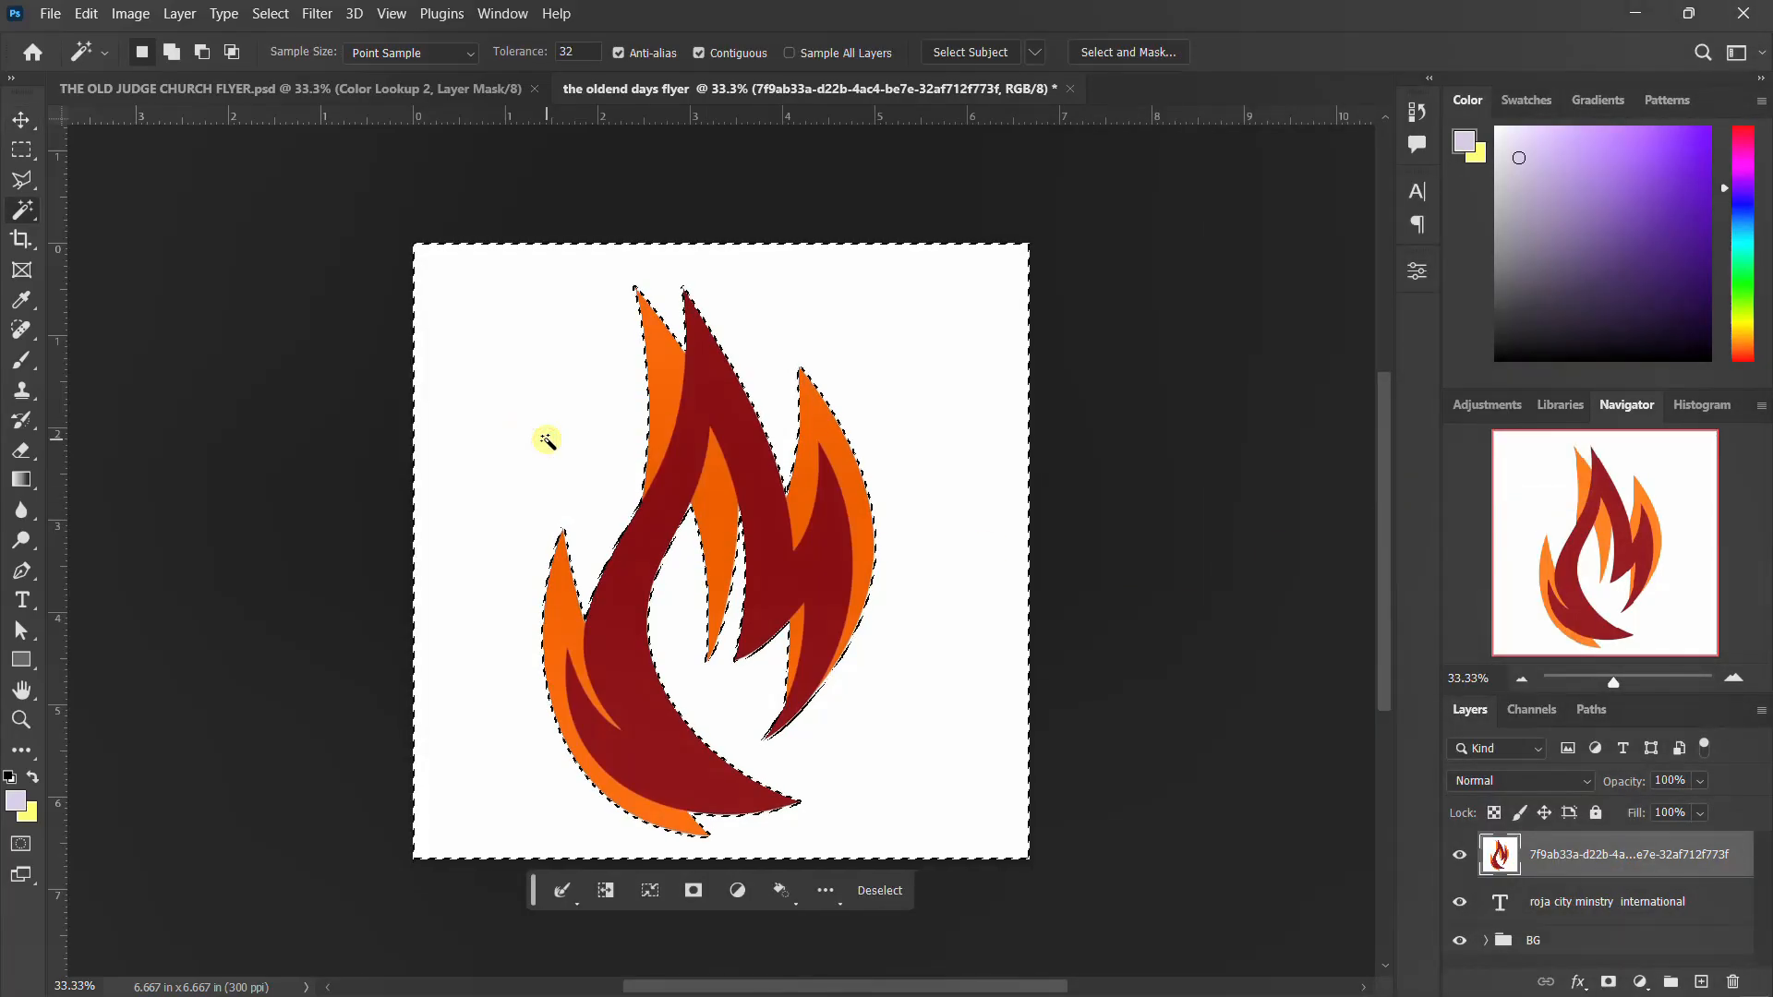
pyautogui.press('Delete')
pyautogui.hotkey('ctrl', 'd')
pyautogui.press('v')
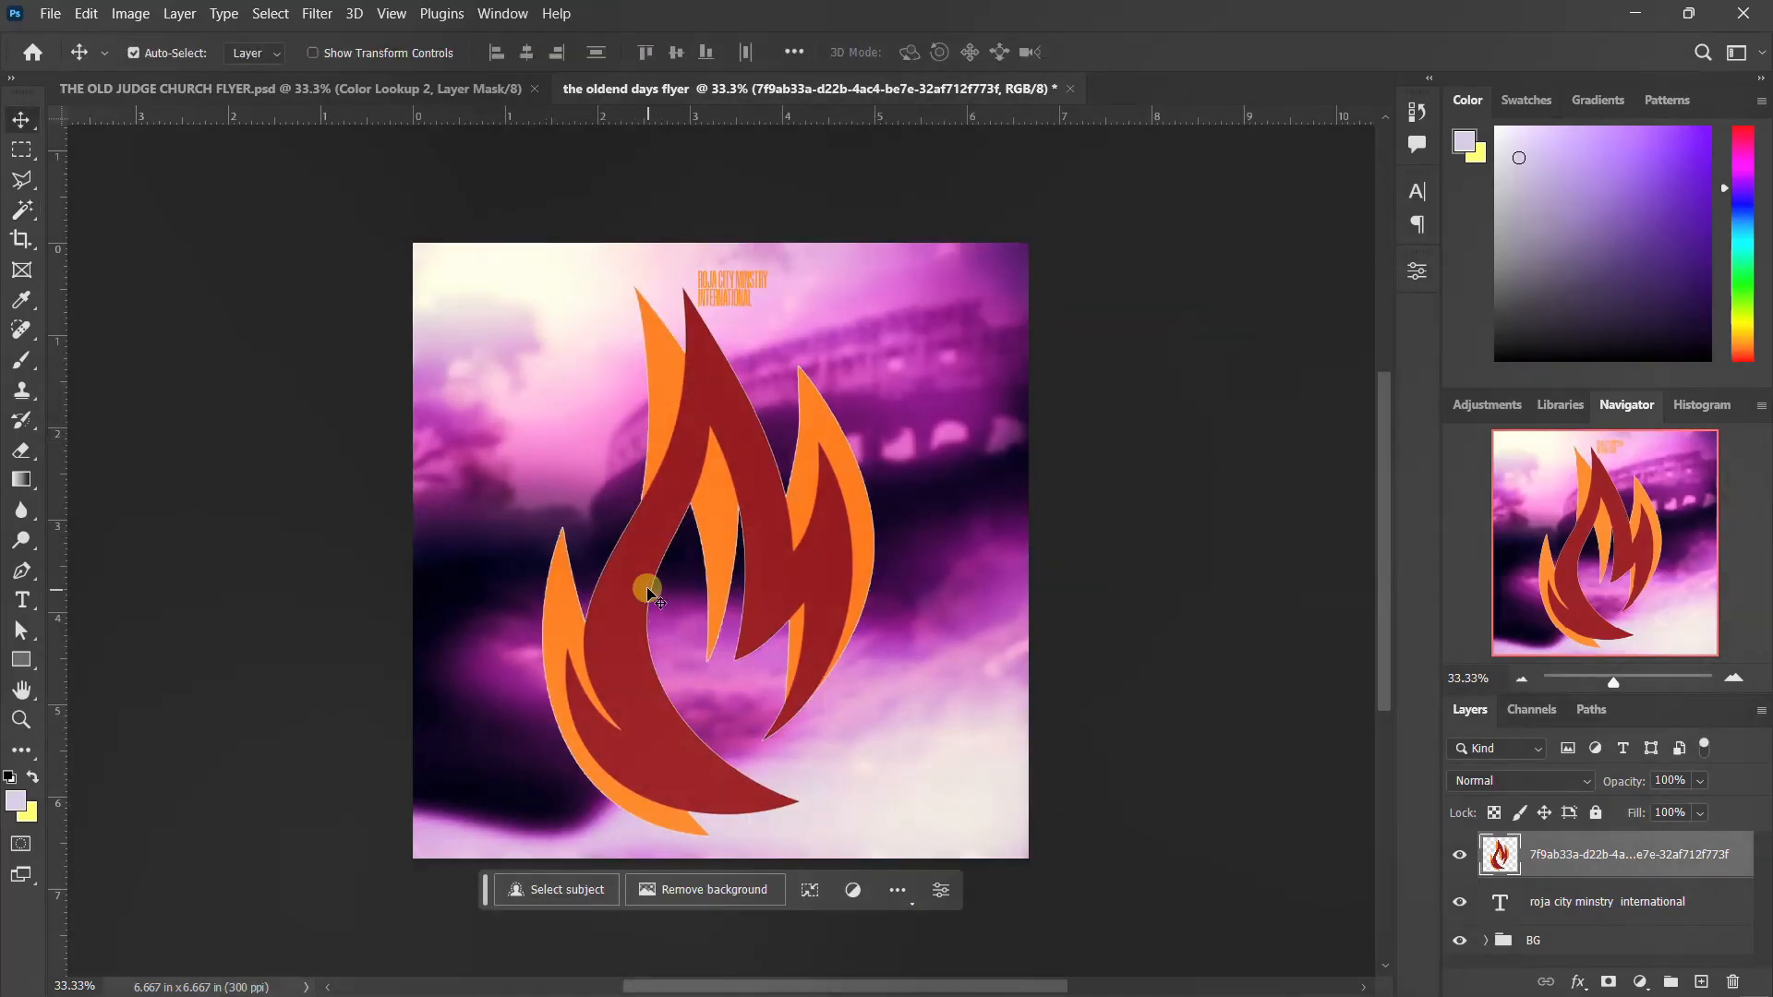
# Scale the flame down to logo size and position it just left of the ministry text
pyautogui.hotkey('ctrl', 't')
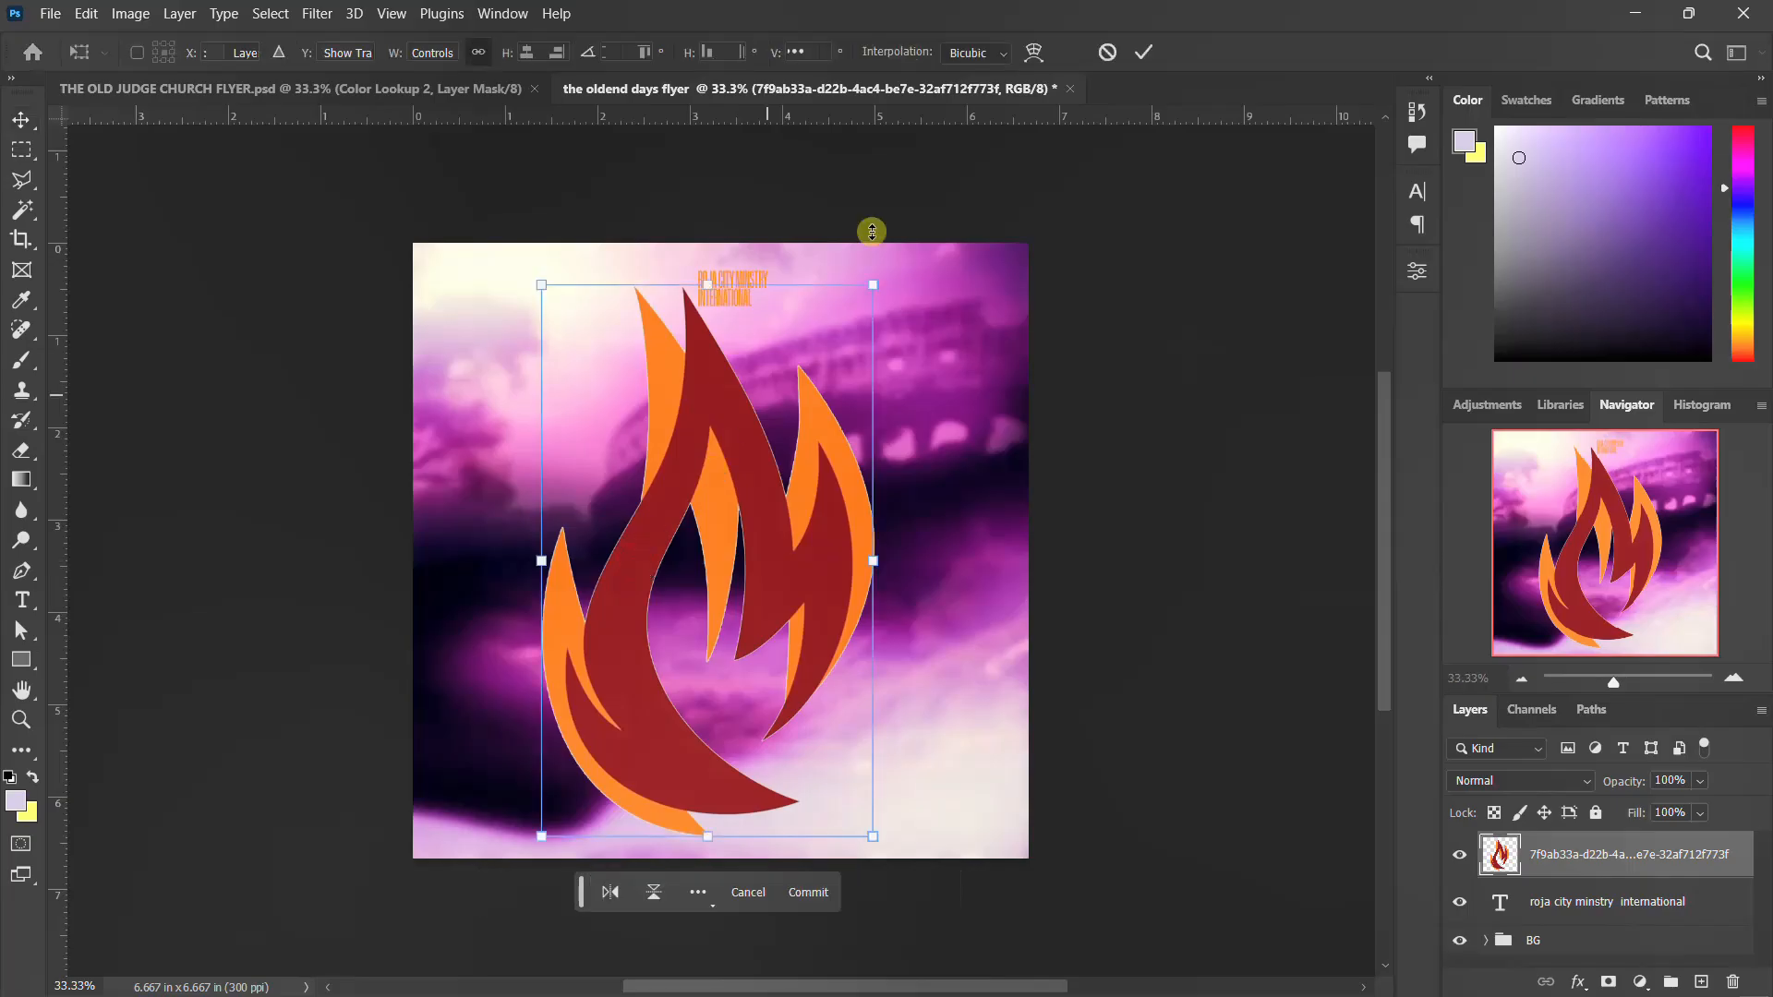
pyautogui.moveTo(876, 289); pyautogui.dragTo(685, 287)
pyautogui.press('Return')
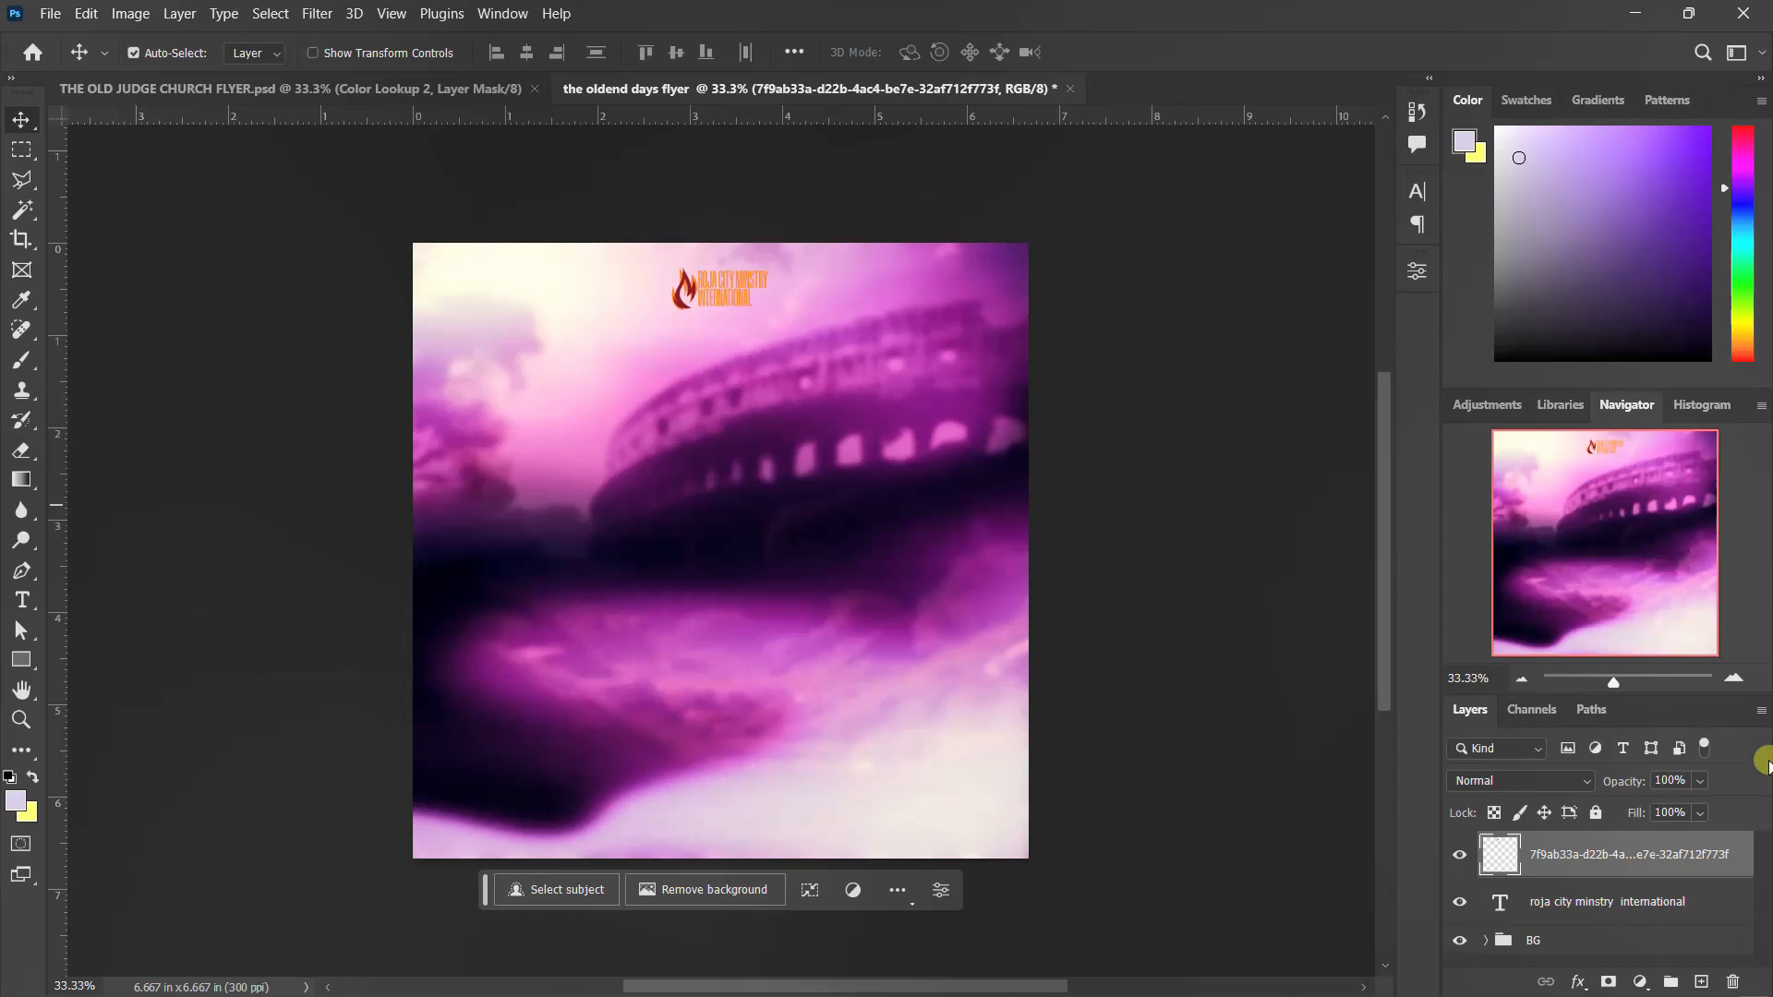
# Group the flame and ministry text layers and name the group LOGO
pyautogui.keyDown('shift'); pyautogui.click(1612, 912); pyautogui.keyUp('shift')
pyautogui.press('g')
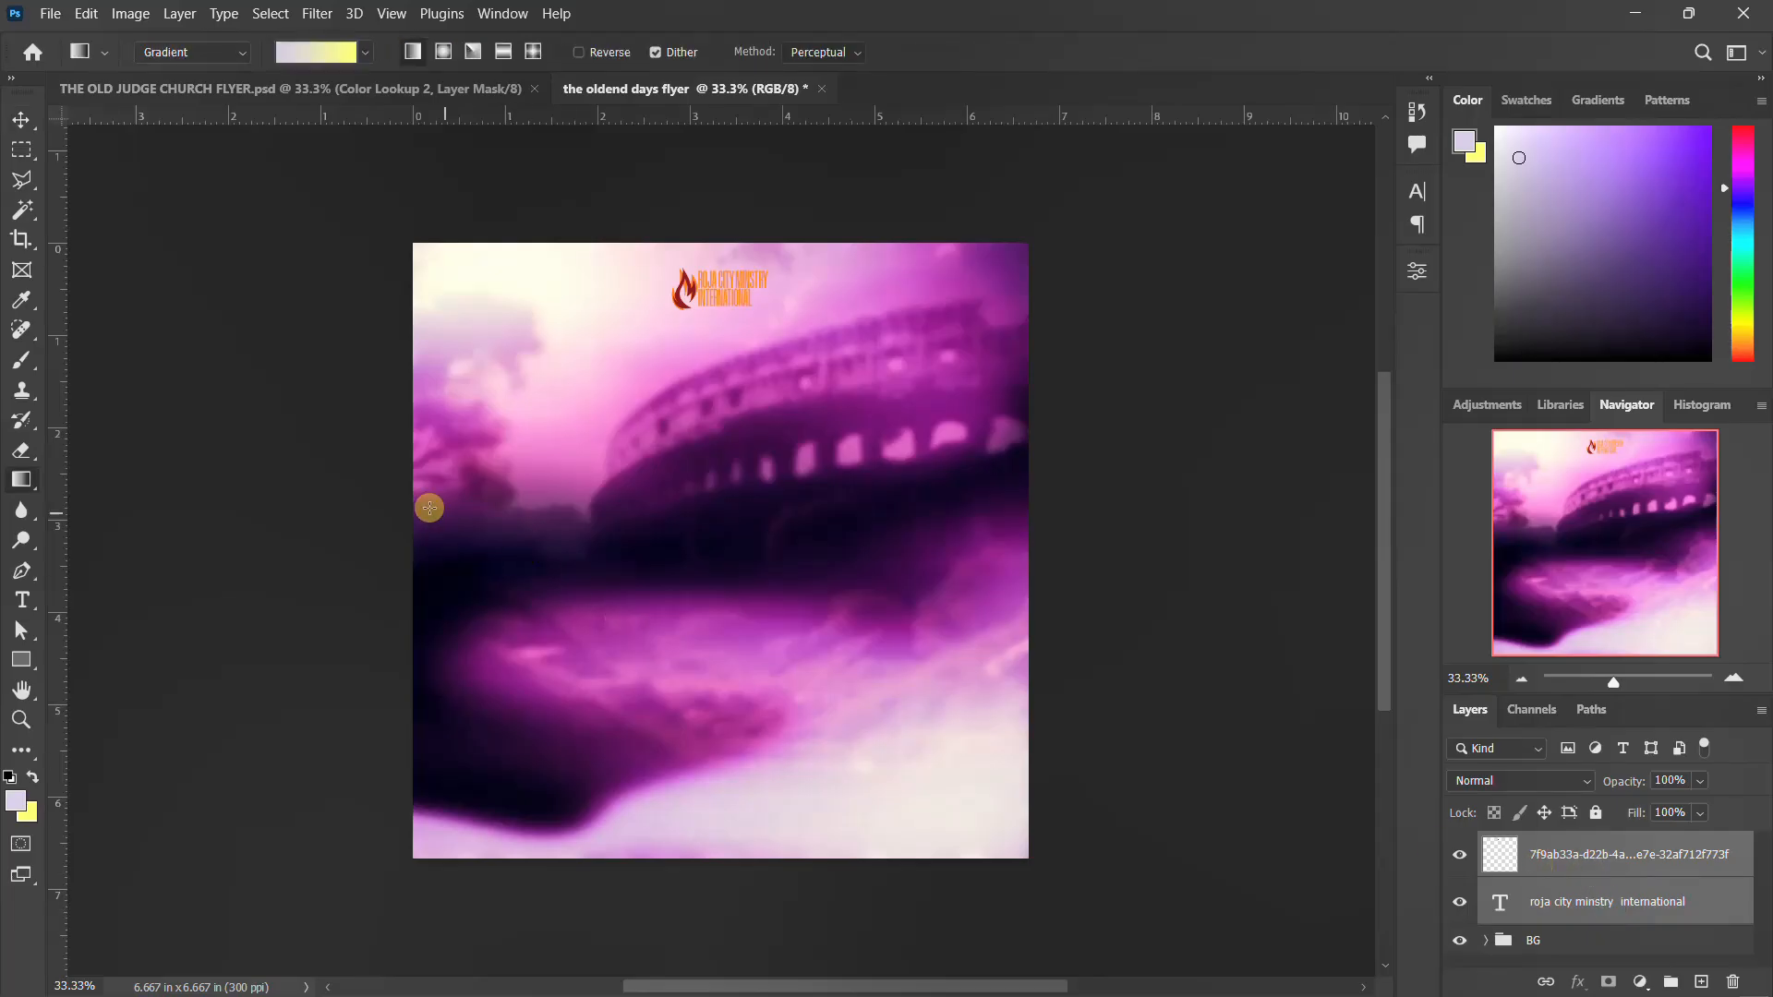
pyautogui.press('v')
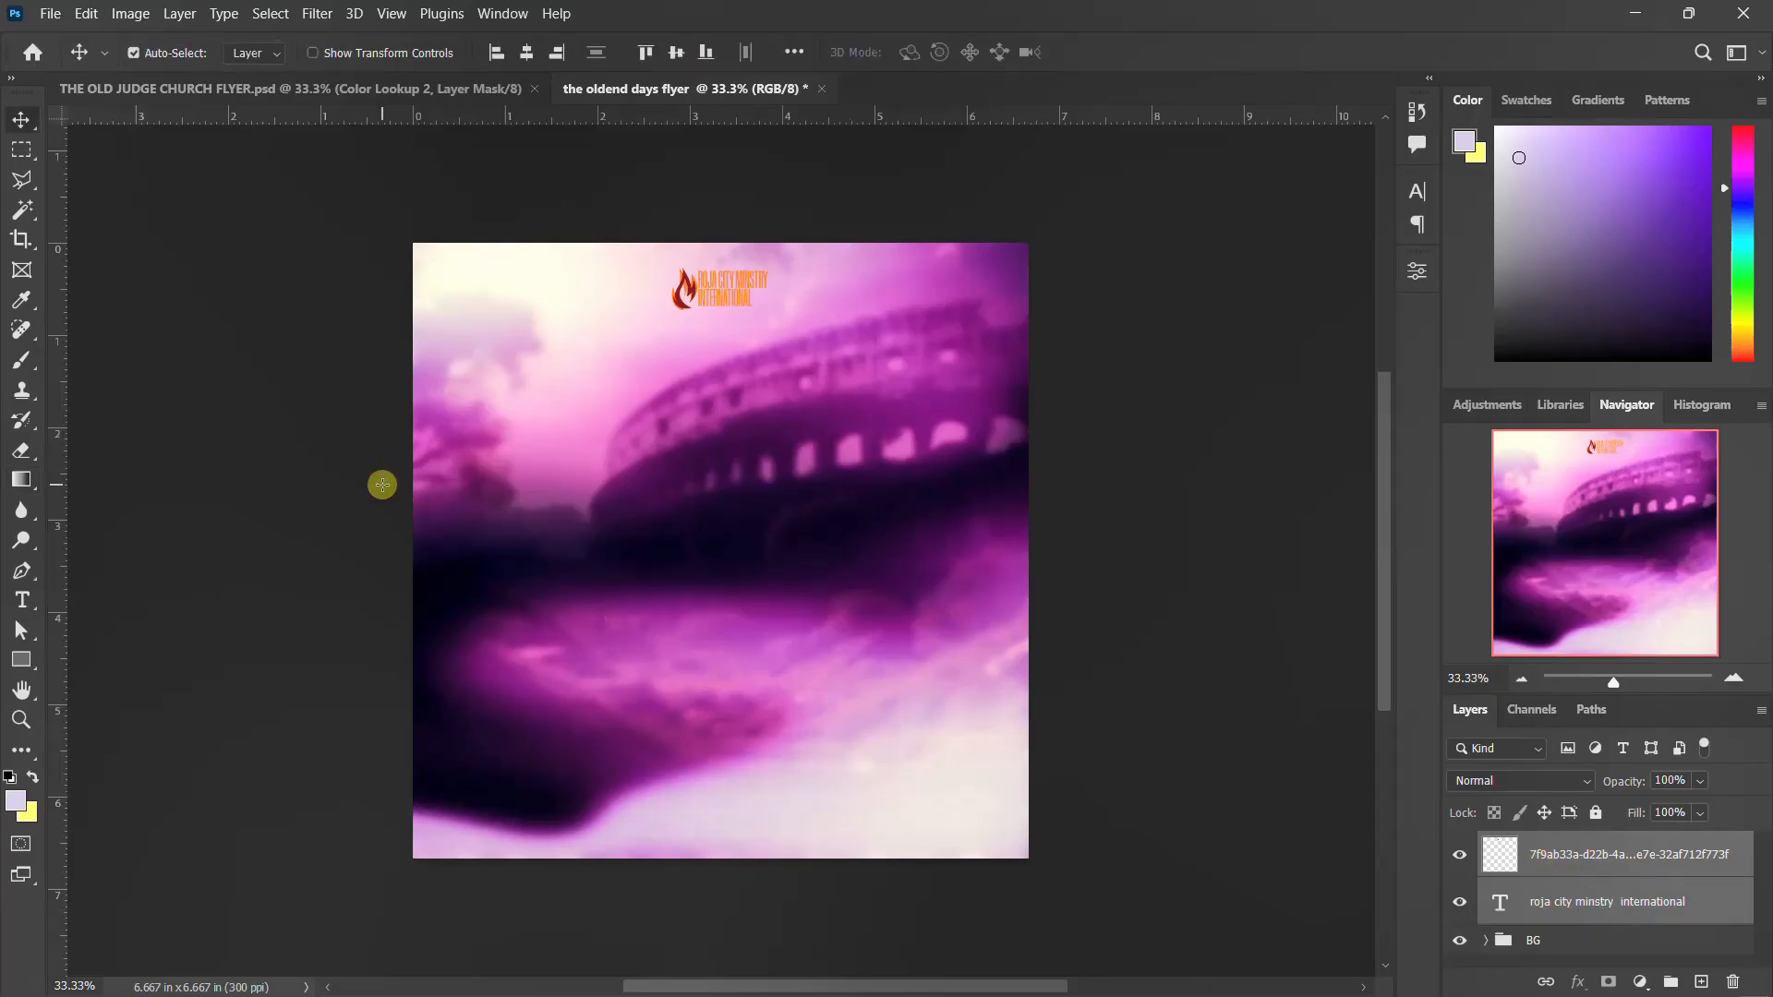
pyautogui.hotkey('ctrl', 'g')
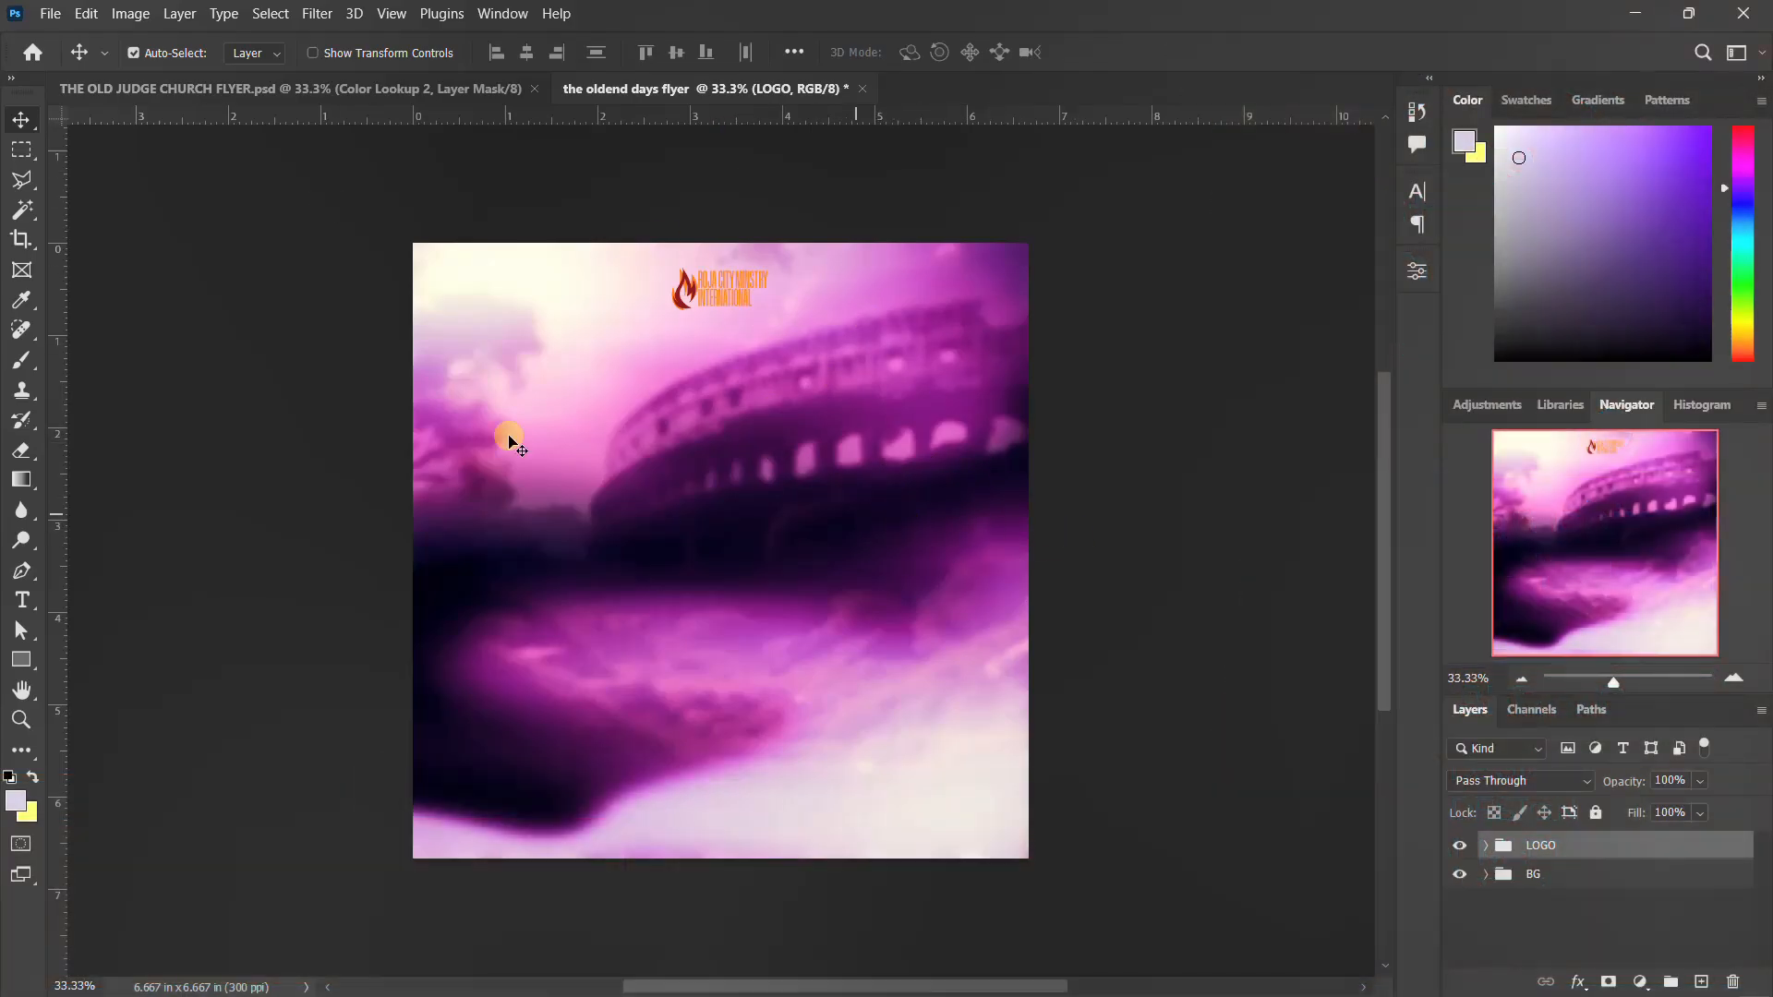
# Check the finished church flyer for reference and add a text layer reading "Present" below the logo in the working document
pyautogui.click(420, 90)
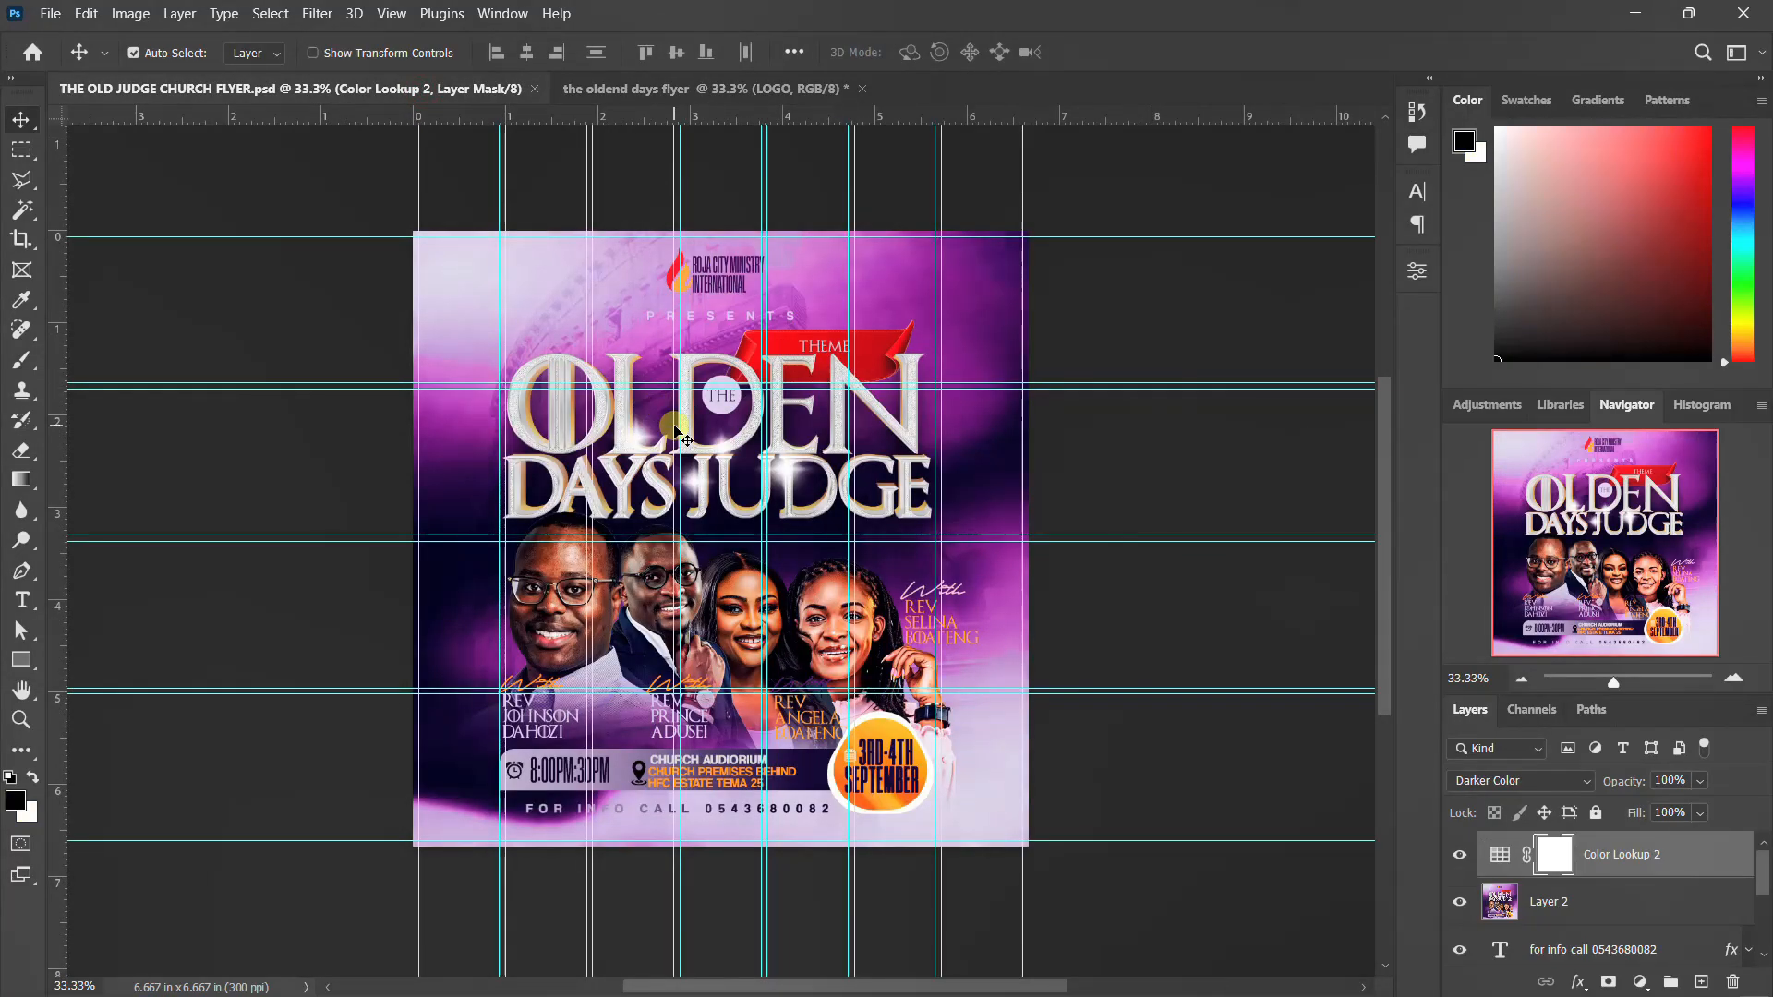
pyautogui.click(674, 92)
pyautogui.press('t')
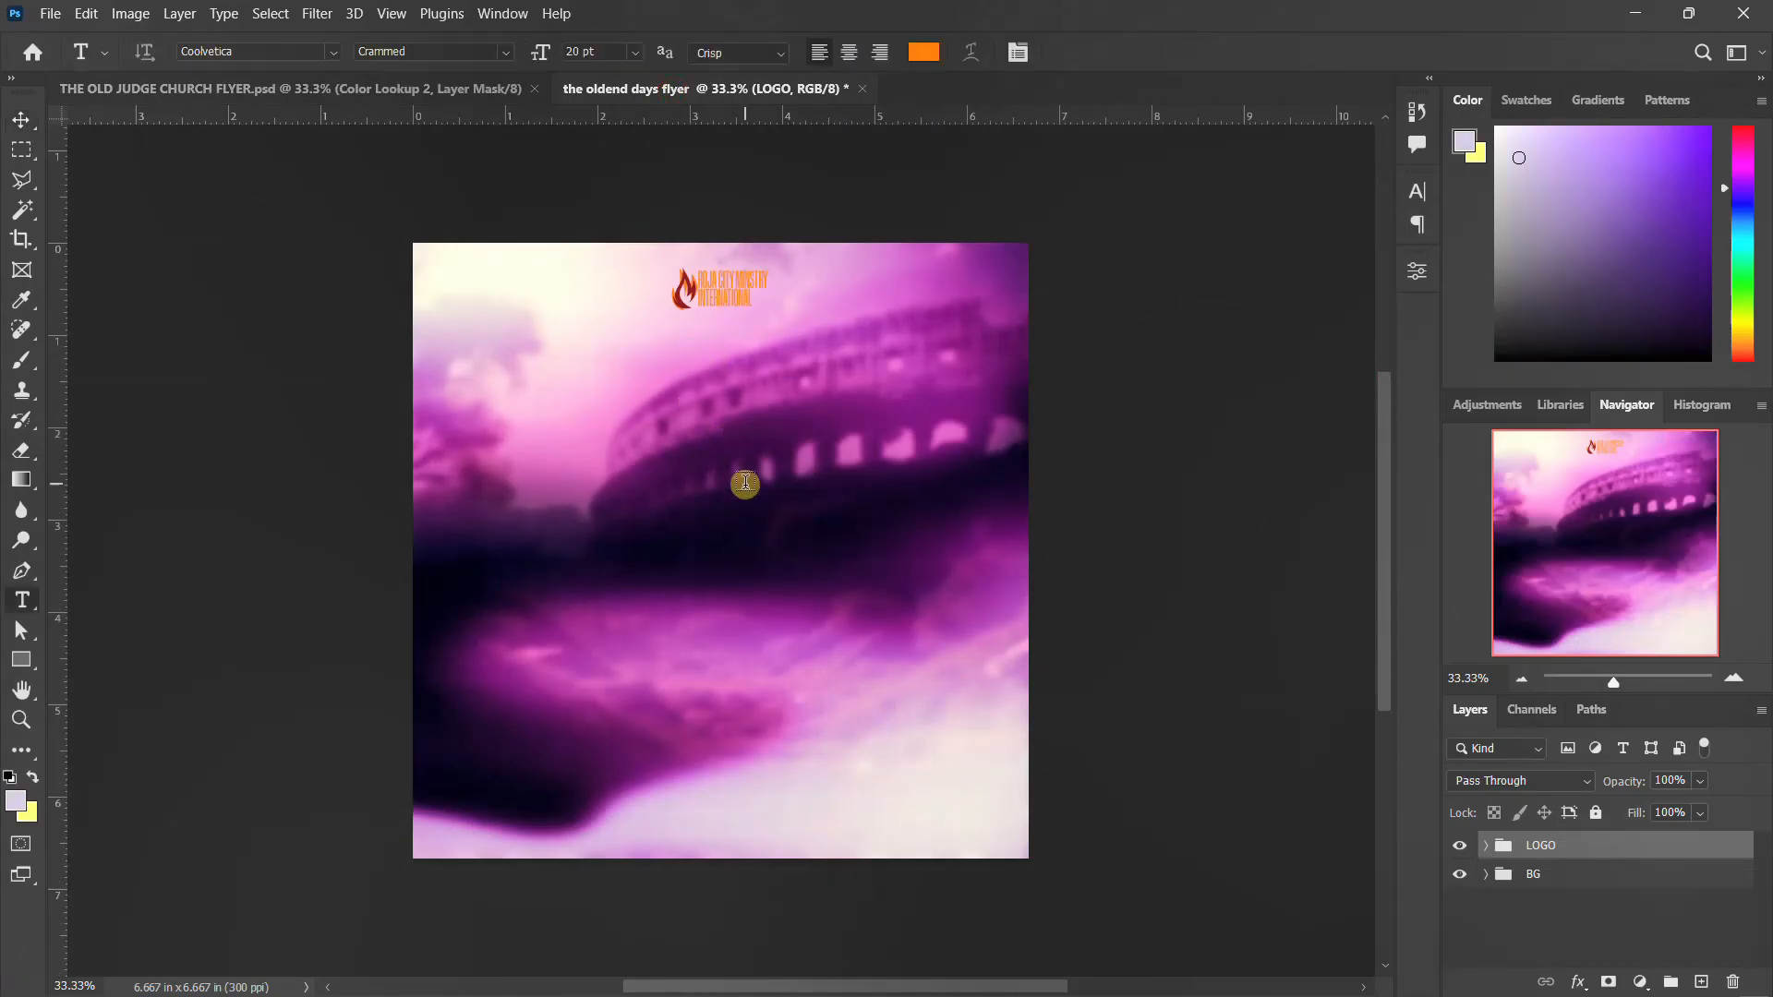
pyautogui.click(700, 388)
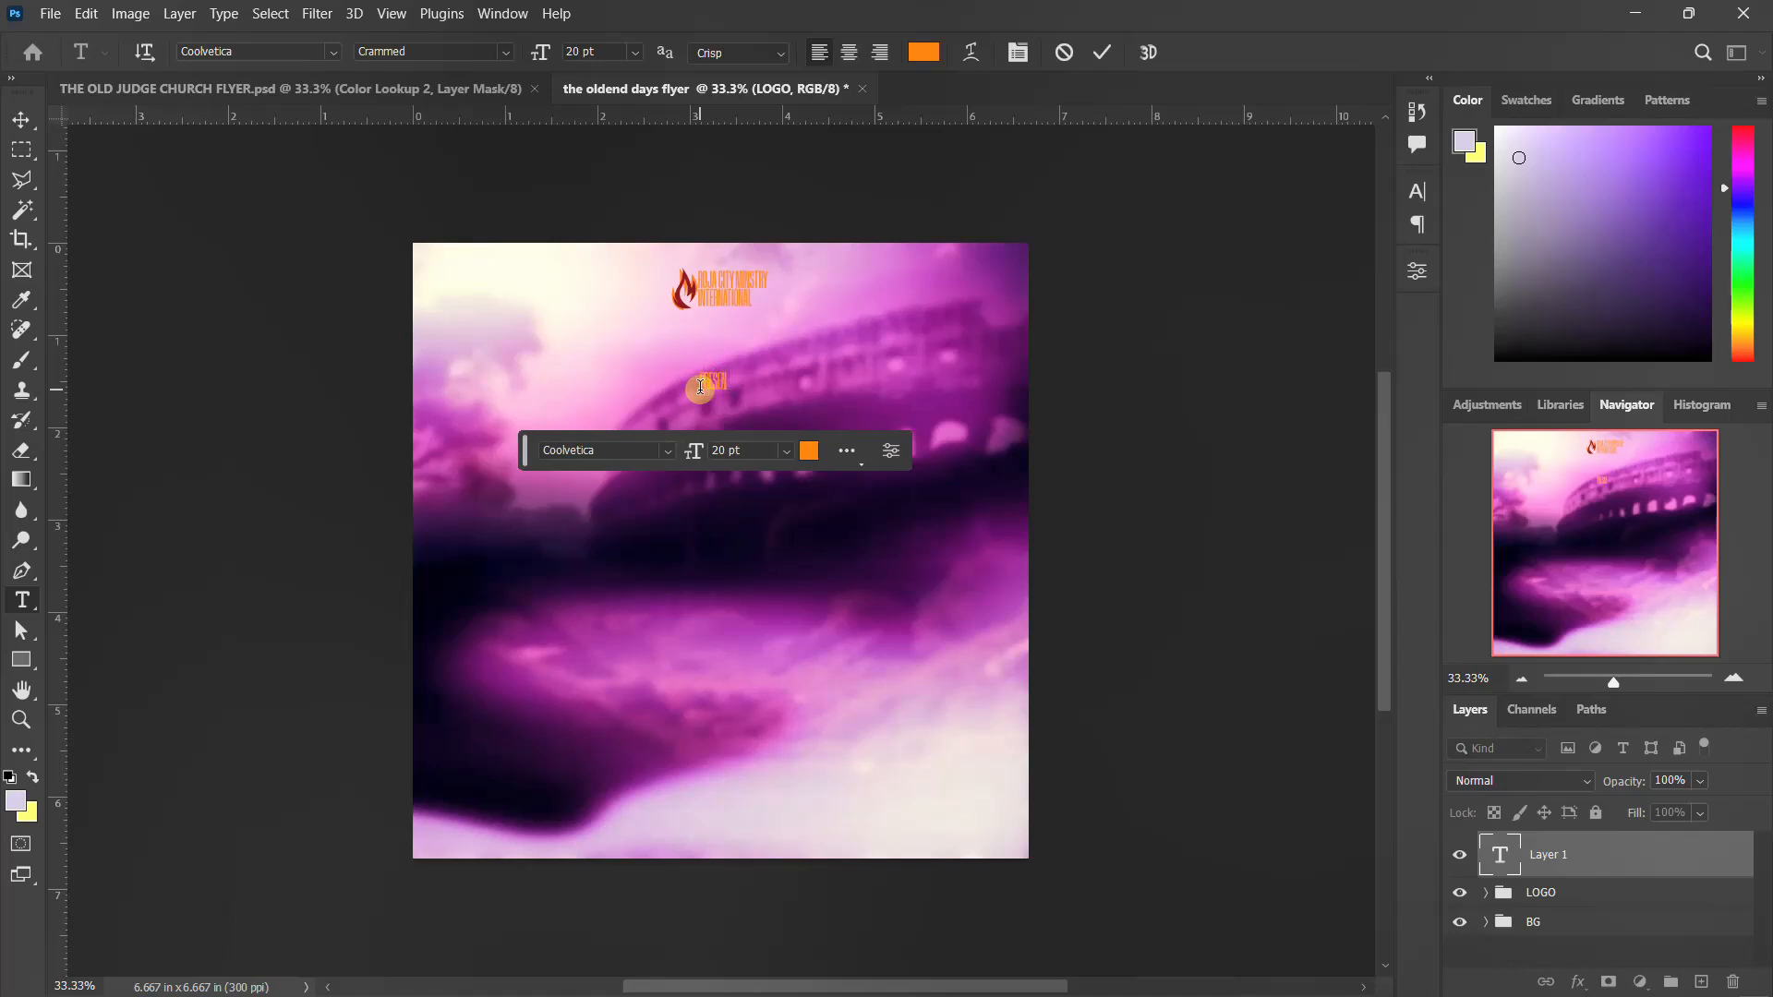
pyautogui.hotkey('ctrl', 'Return')
# Change the "Present" text's Coolvetica style to Regular
pyautogui.click(1417, 190)
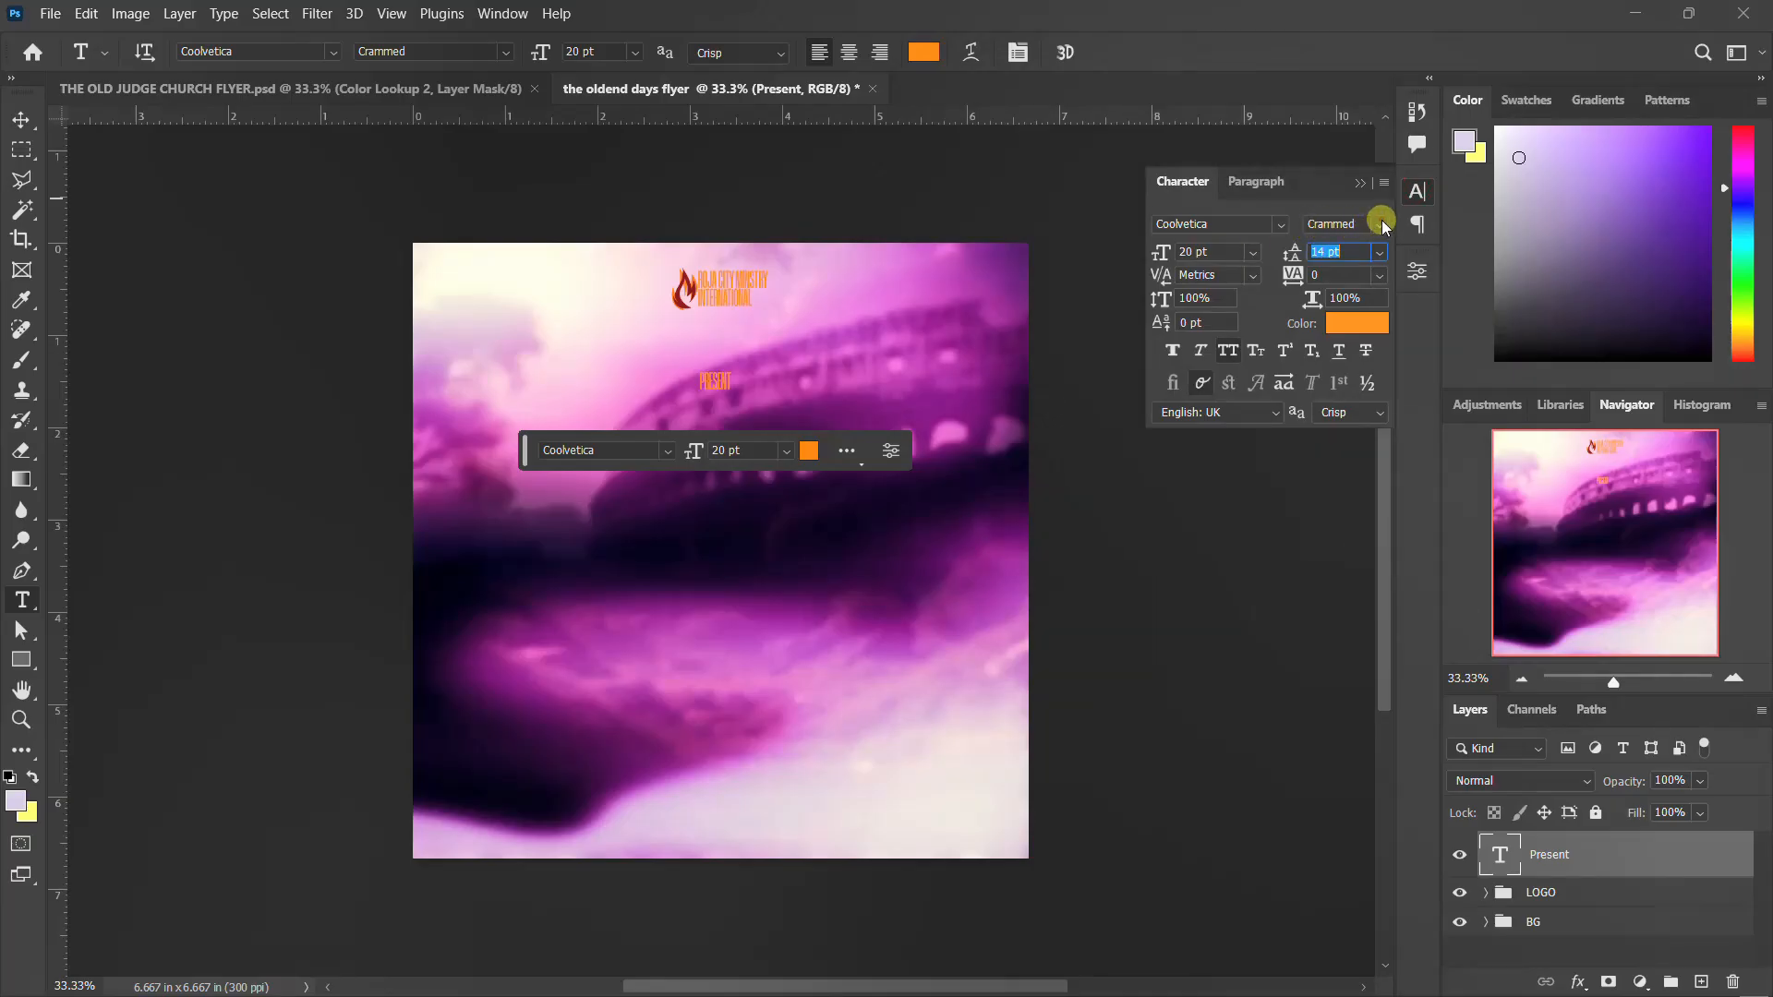
pyautogui.click(1384, 228)
pyautogui.click(1364, 358)
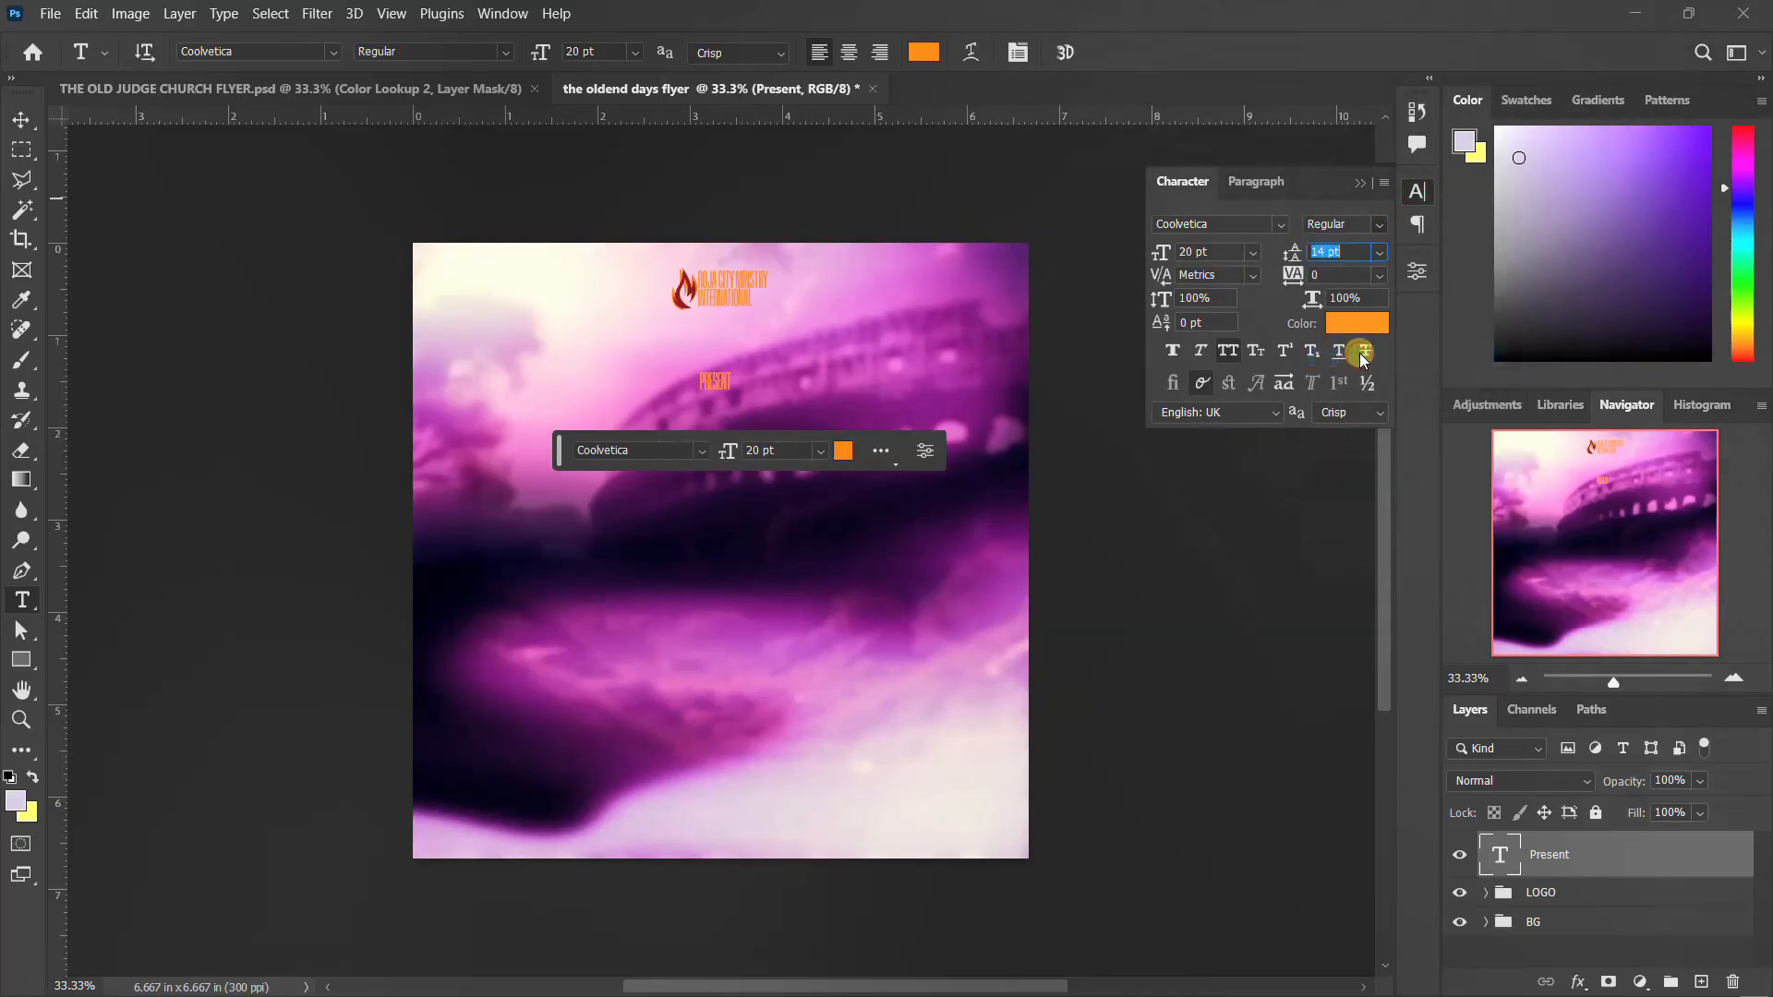
# Recolour the "Present" text to light pink, #eba0d9
pyautogui.click(1342, 325)
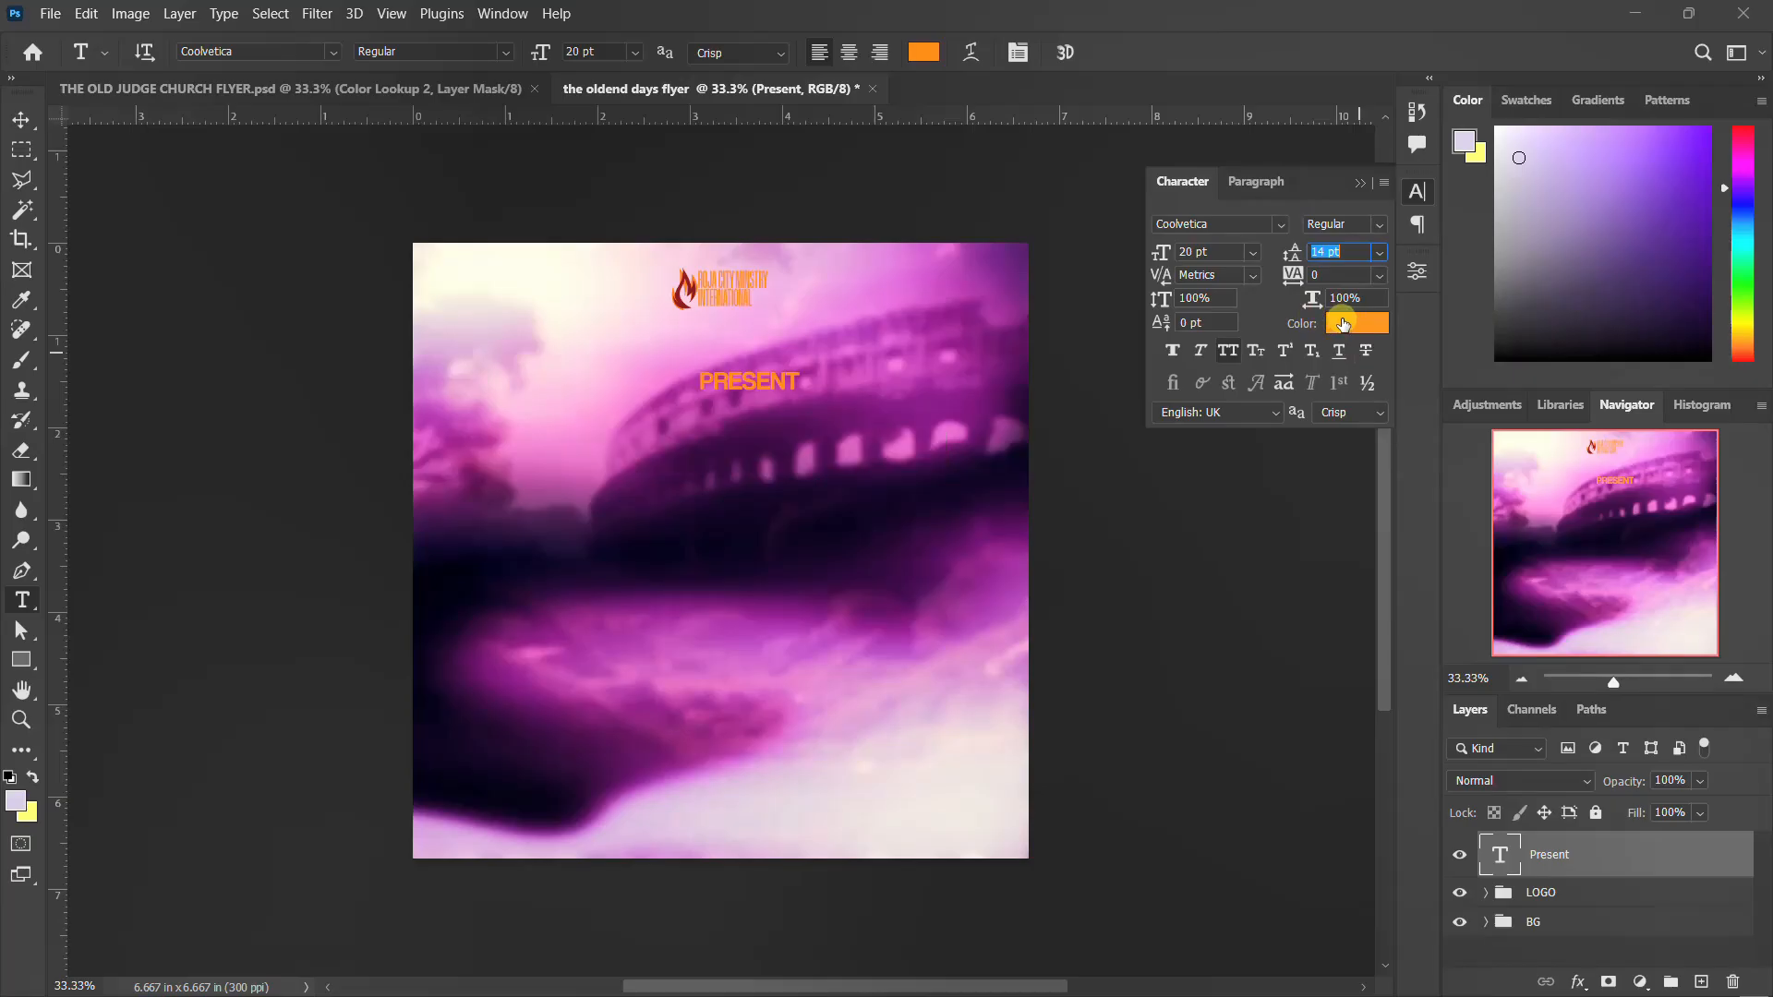
pyautogui.click(775, 333)
pyautogui.click(1676, 219)
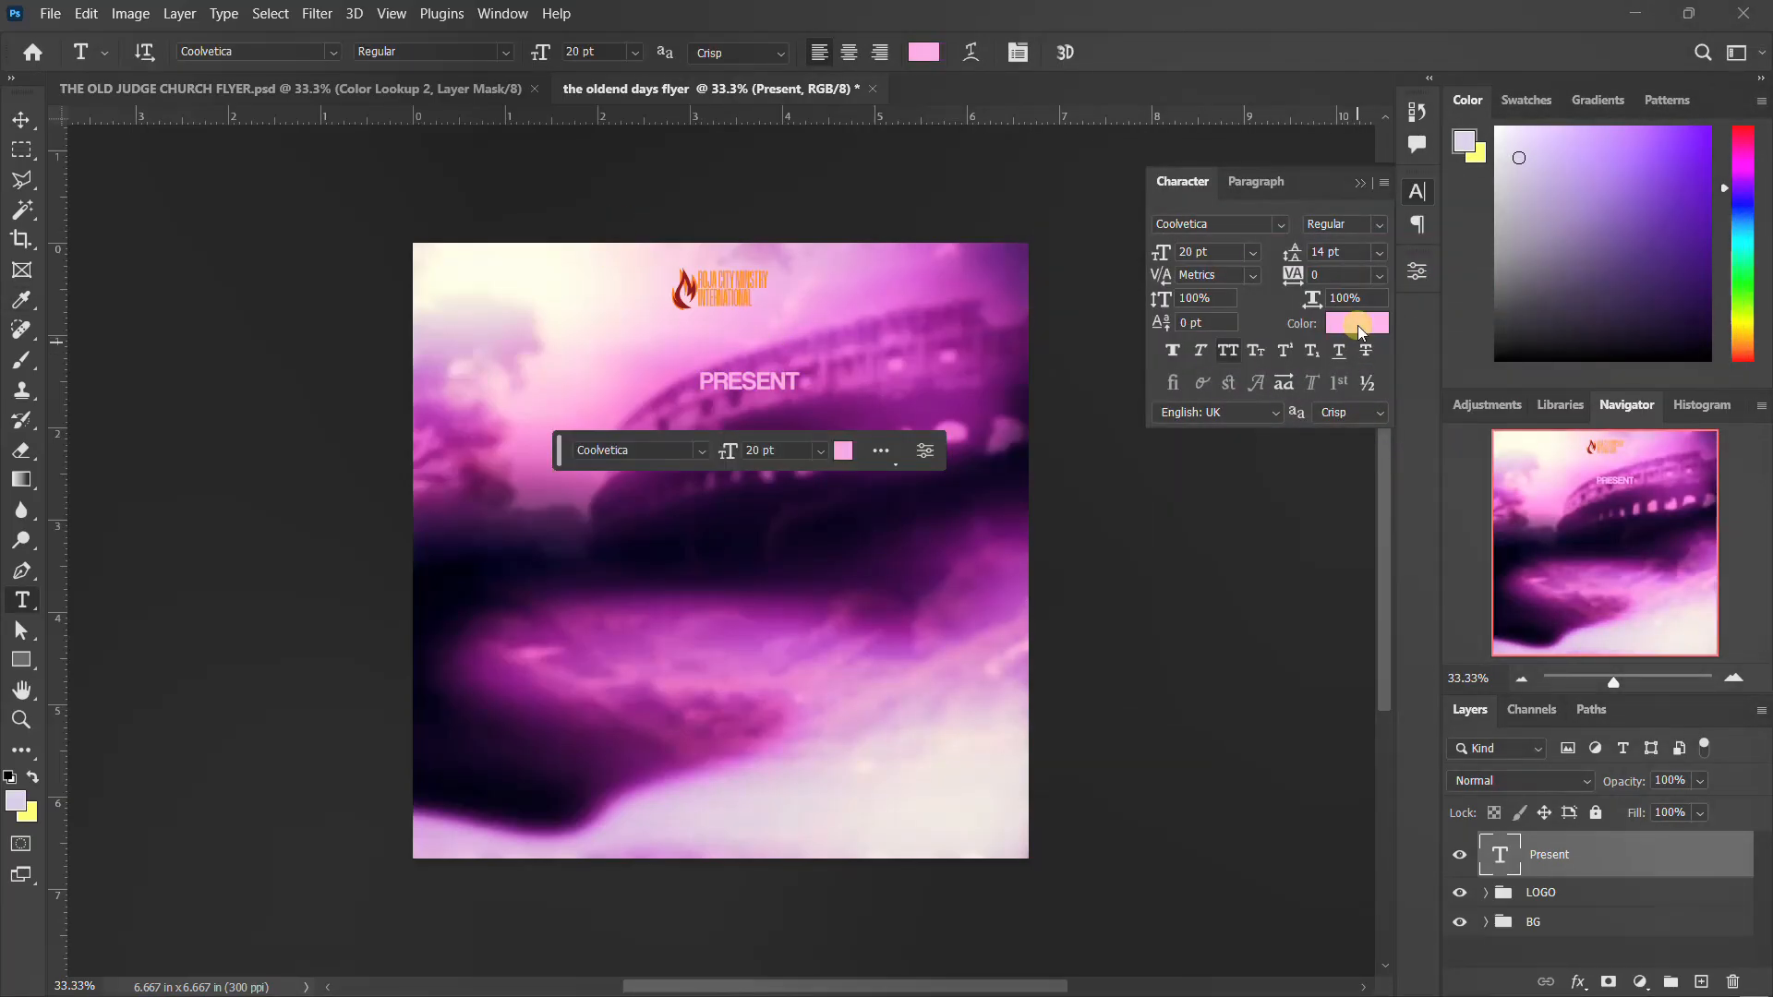
pyautogui.click(1357, 325)
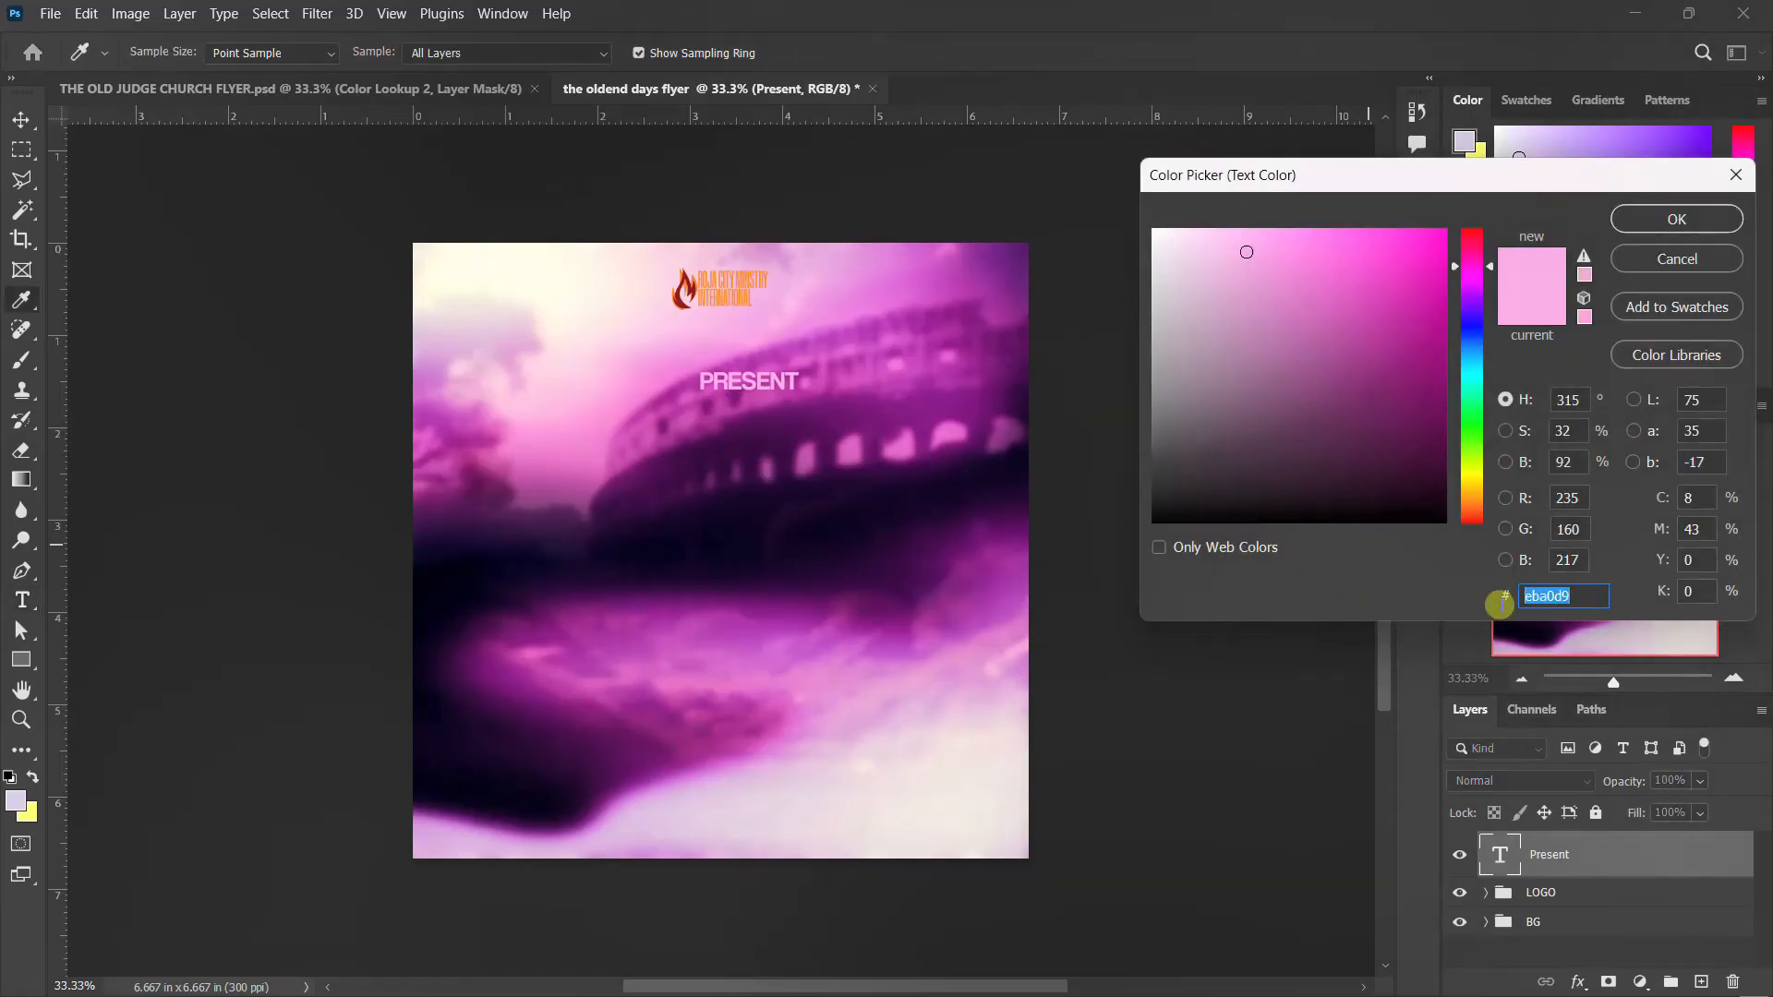
pyautogui.click(1698, 222)
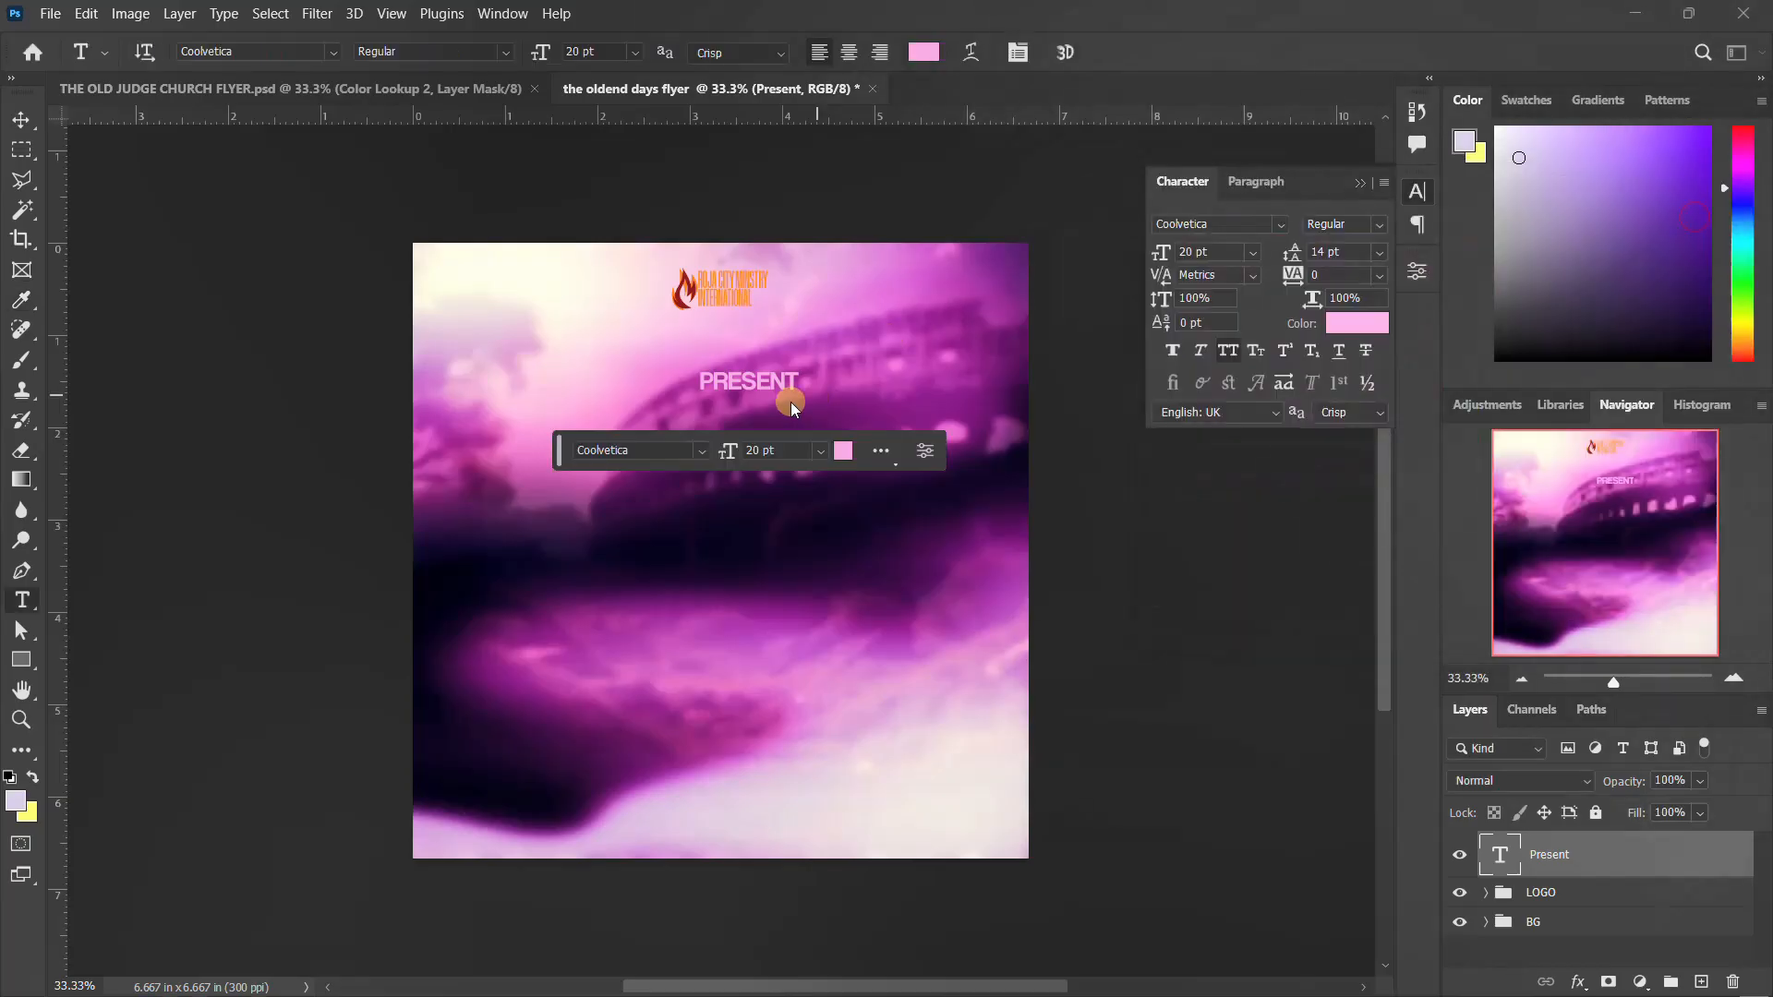
# Move the "Present" text so it sits centred beneath the logo, and close the character settings
pyautogui.press('ctrl')
pyautogui.moveTo(771, 386)
pyautogui.mouseDown()
pyautogui.moveTo(734, 353)
pyautogui.moveTo(739, 377)
pyautogui.mouseUp()
pyautogui.click(1418, 191)
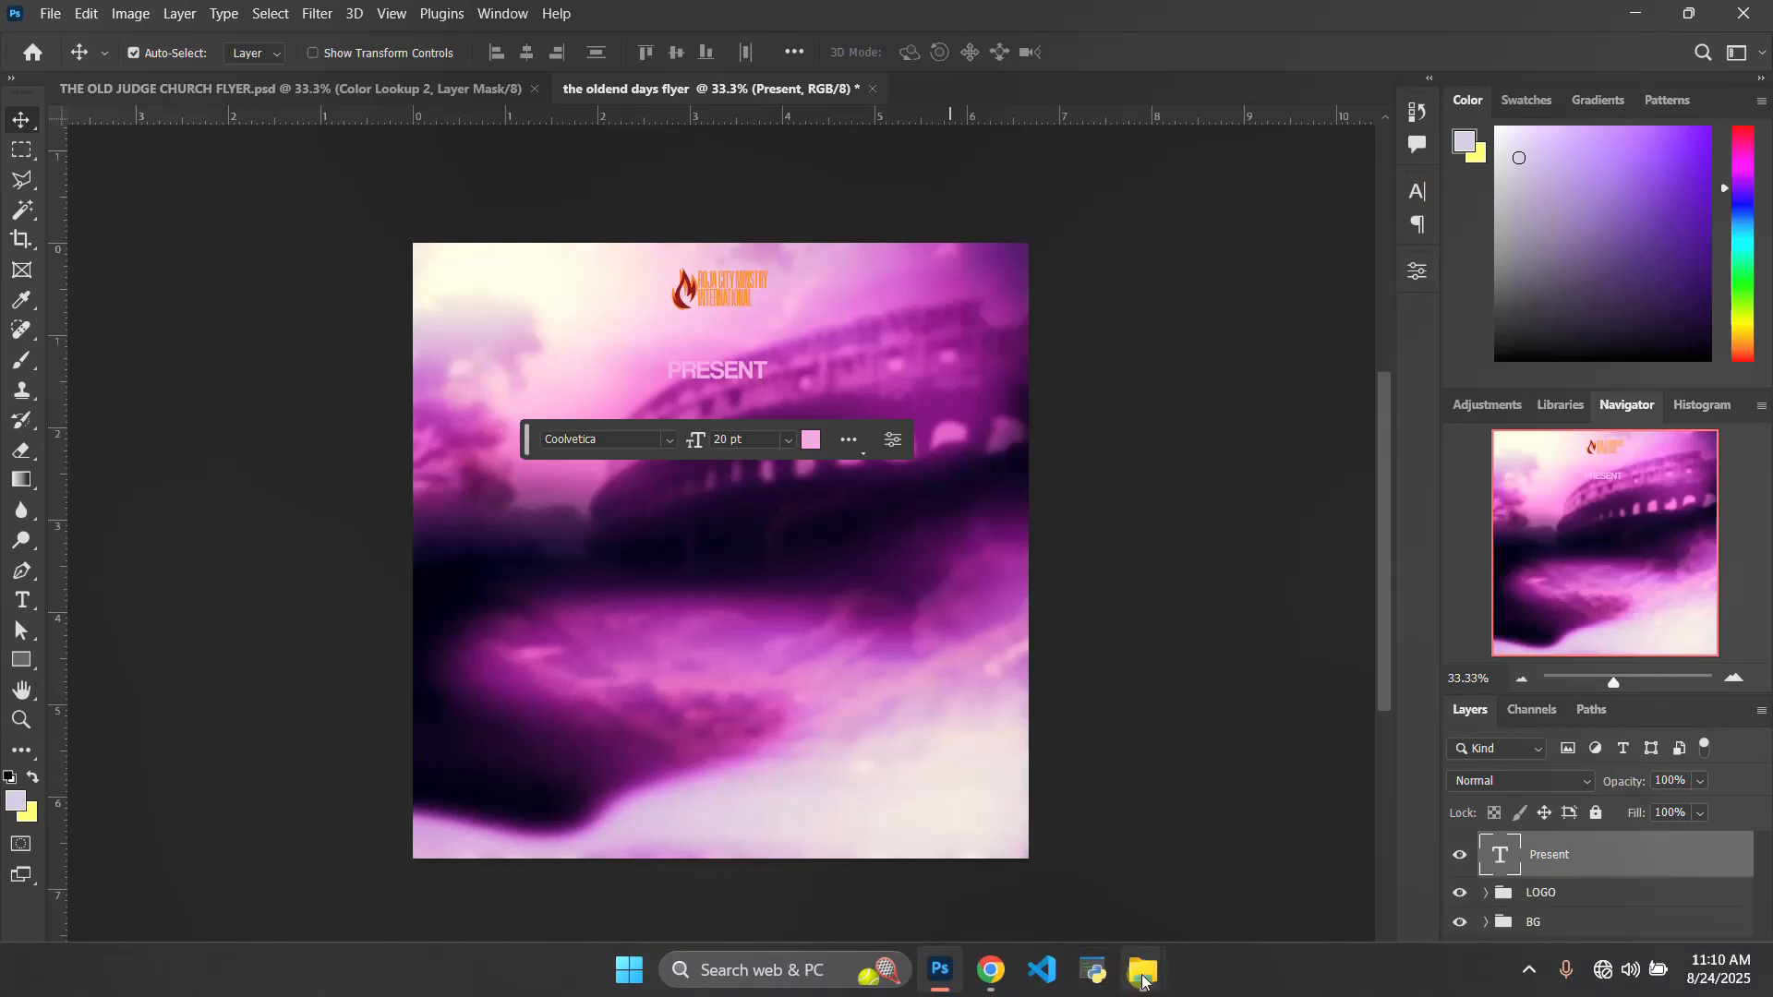
# Place the THE OLDEN DAYS 3D TEXT file from the flyer folder and position the title just below the "Present" text
pyautogui.moveTo(1142, 970)
pyautogui.click(1265, 875)
pyautogui.click(1431, 700)
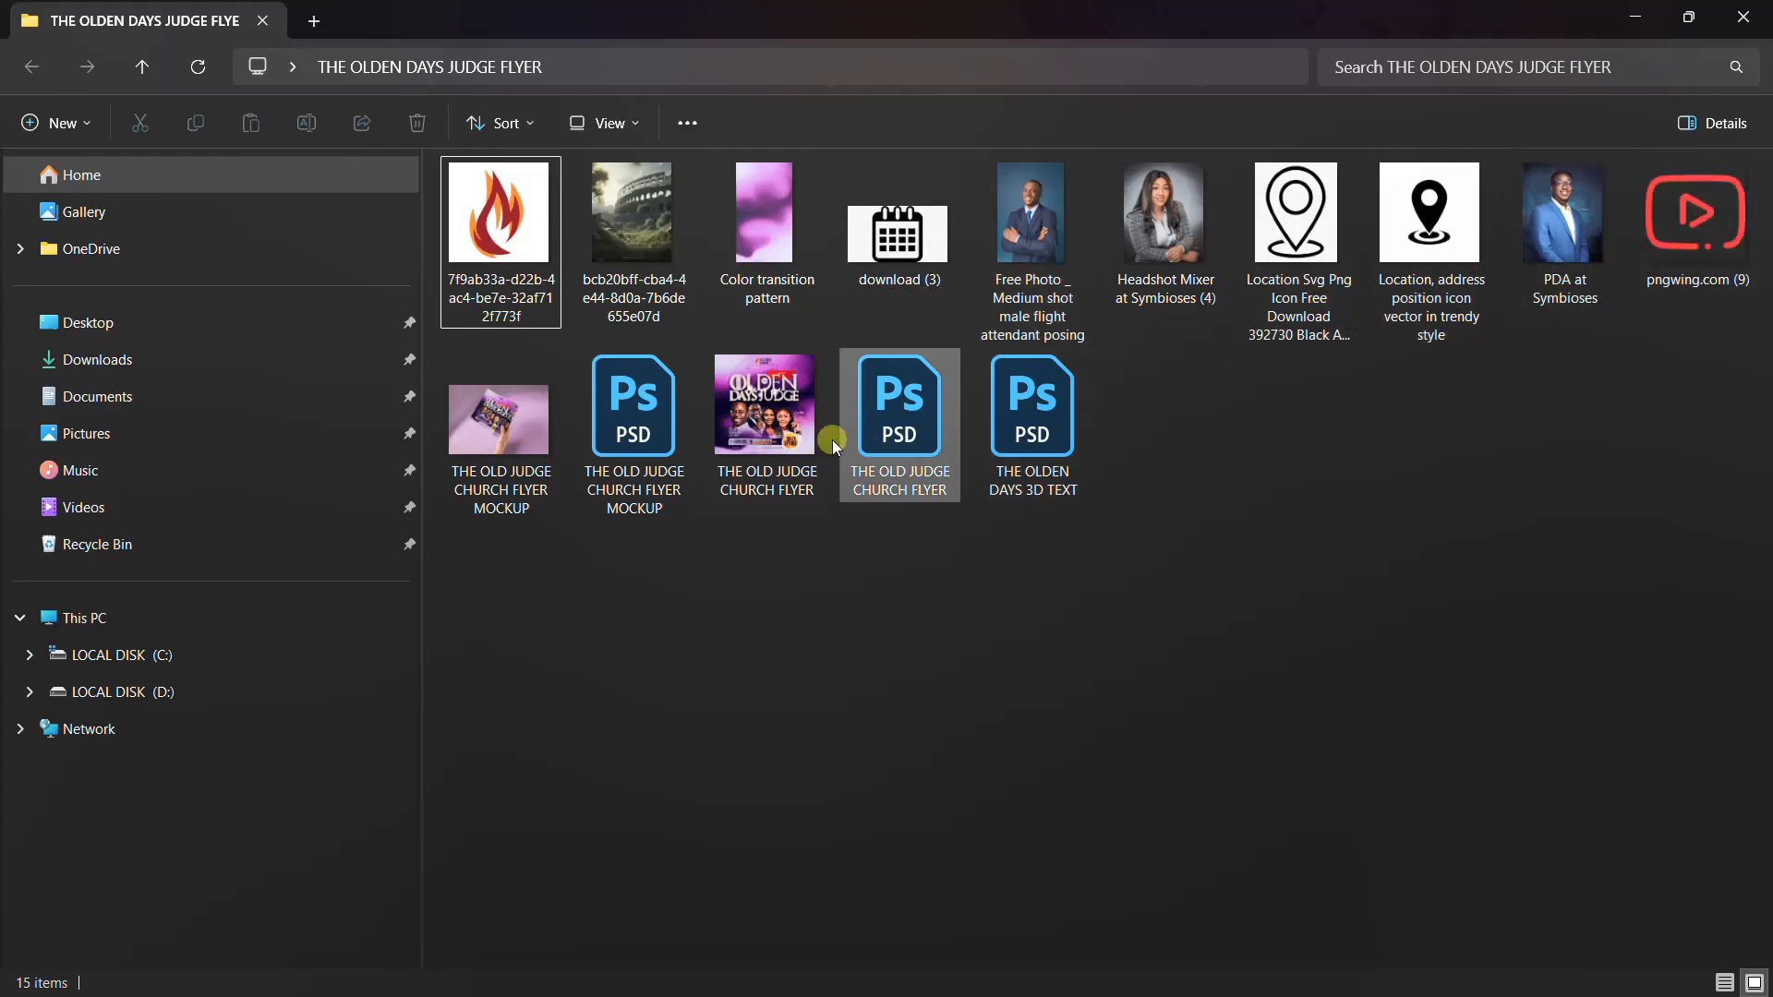
pyautogui.click(1034, 419)
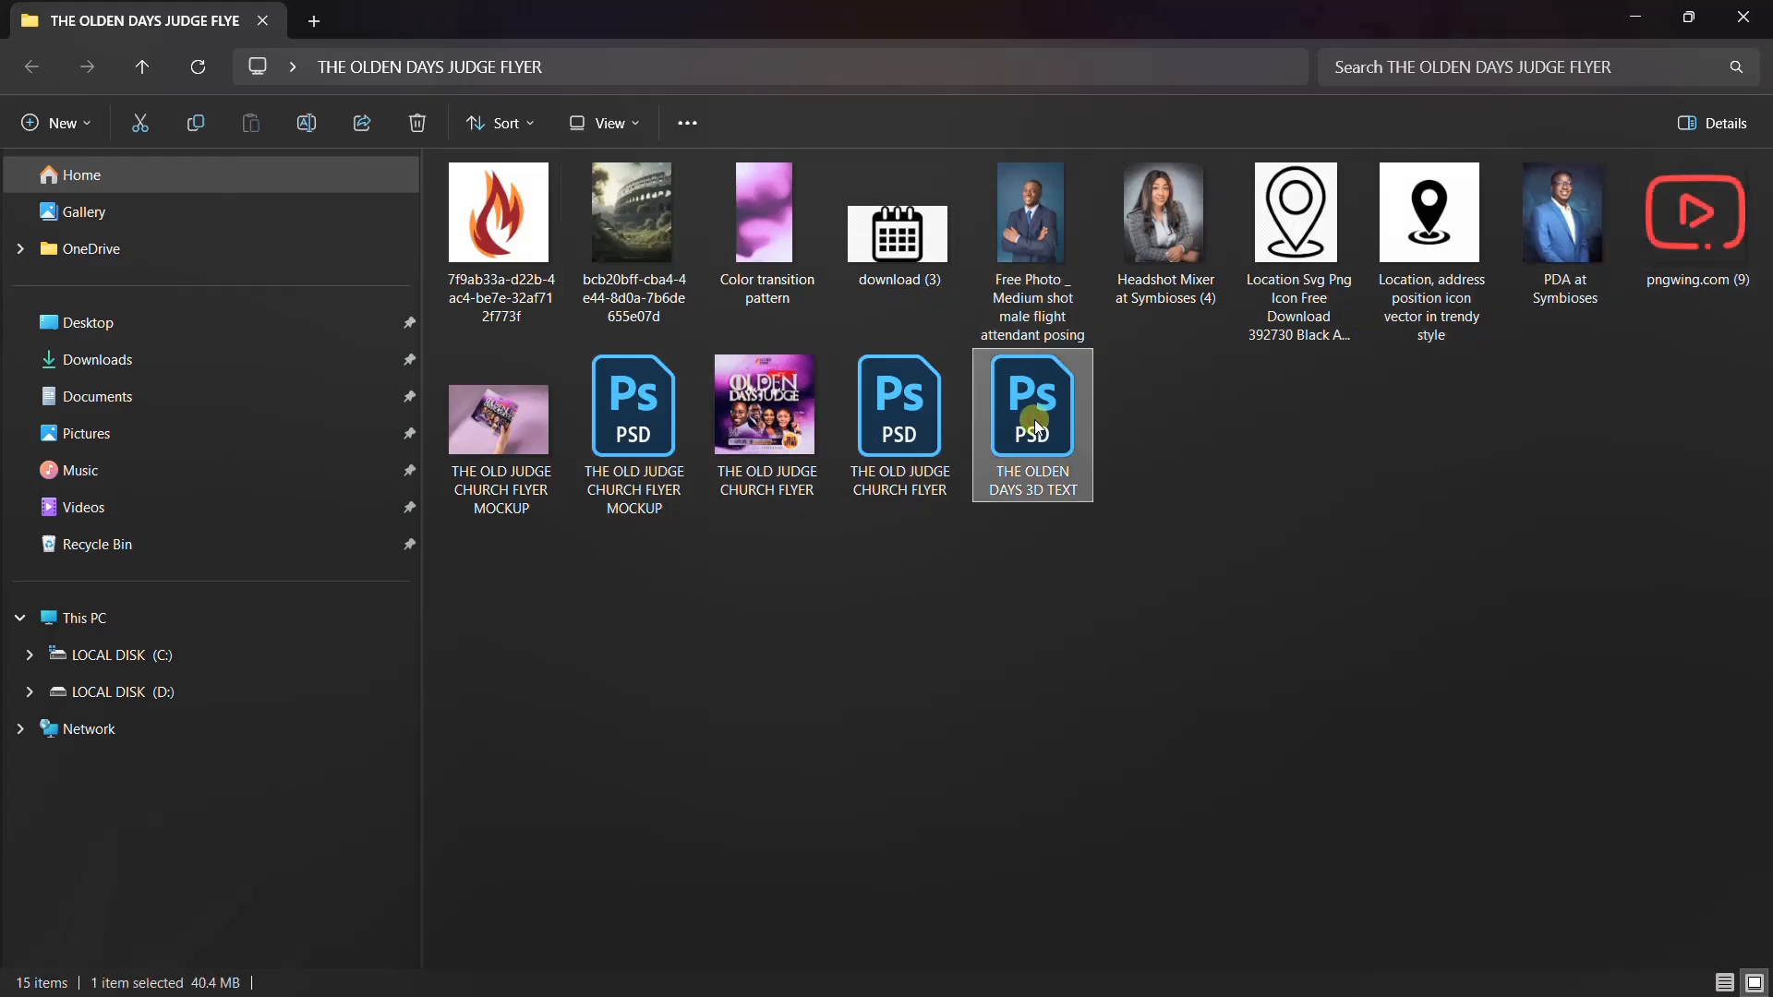
pyautogui.moveTo(1034, 417); pyautogui.dragTo(684, 511)
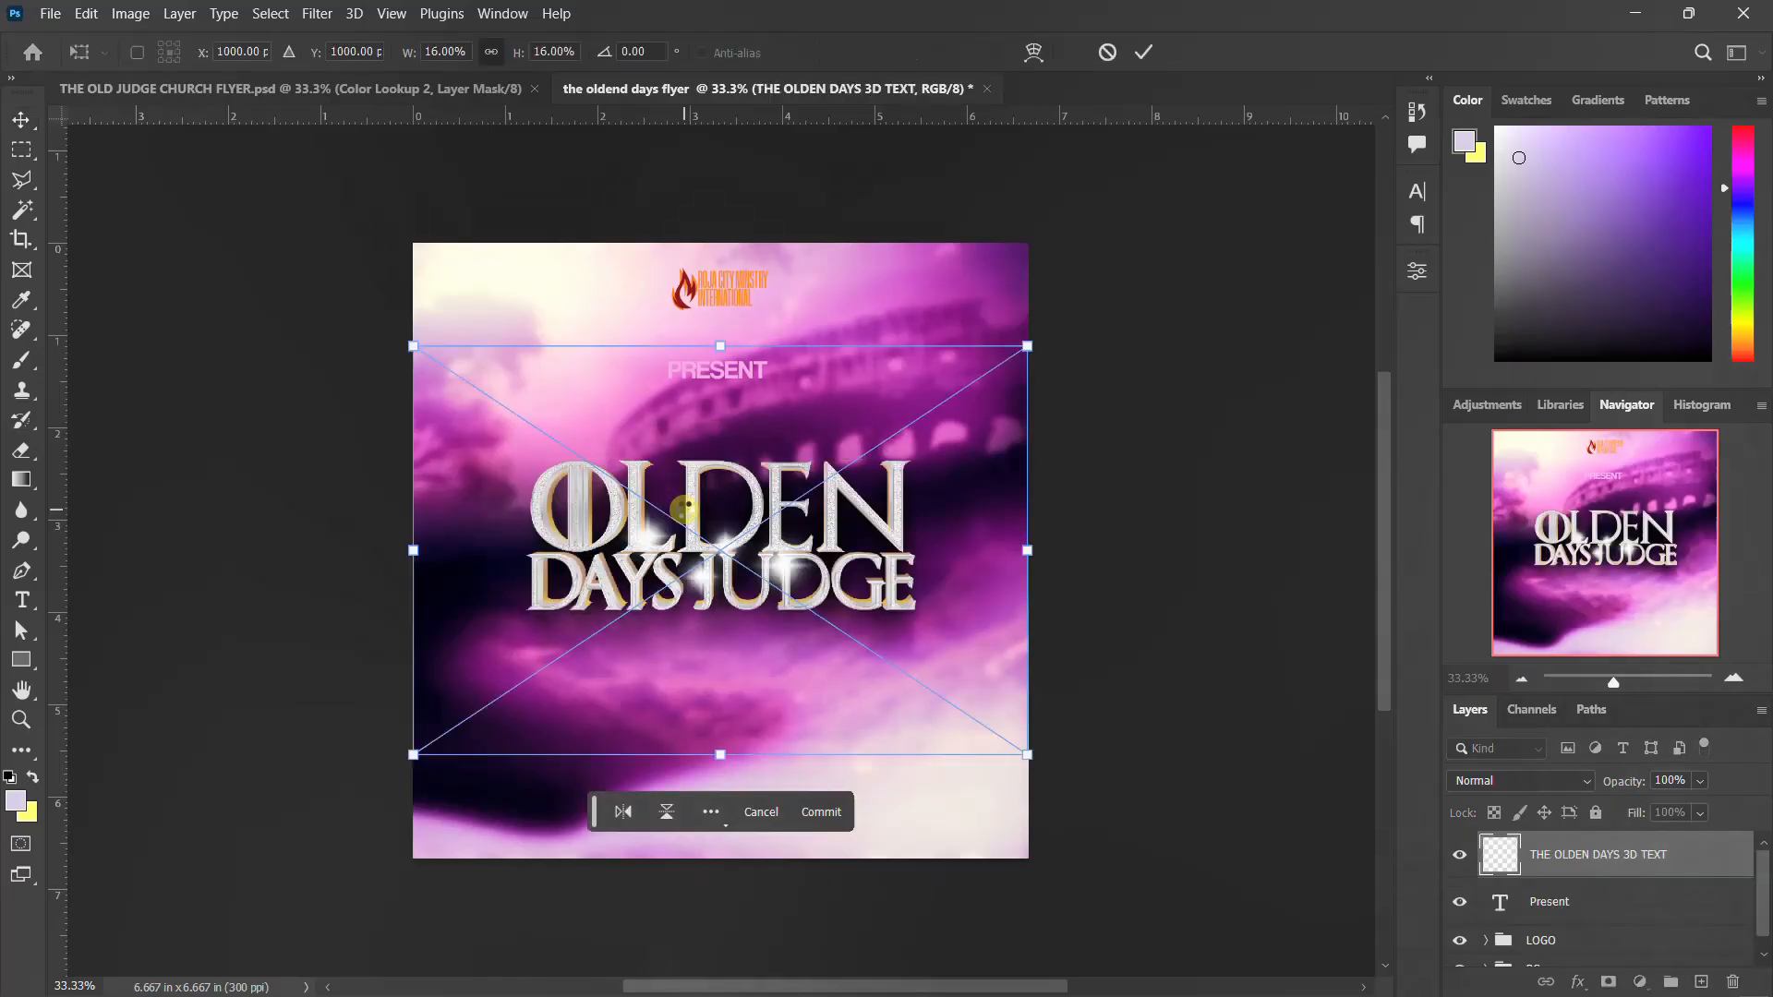
pyautogui.moveTo(704, 509)
pyautogui.mouseDown()
pyautogui.moveTo(684, 434)
pyautogui.moveTo(708, 496)
pyautogui.mouseUp()
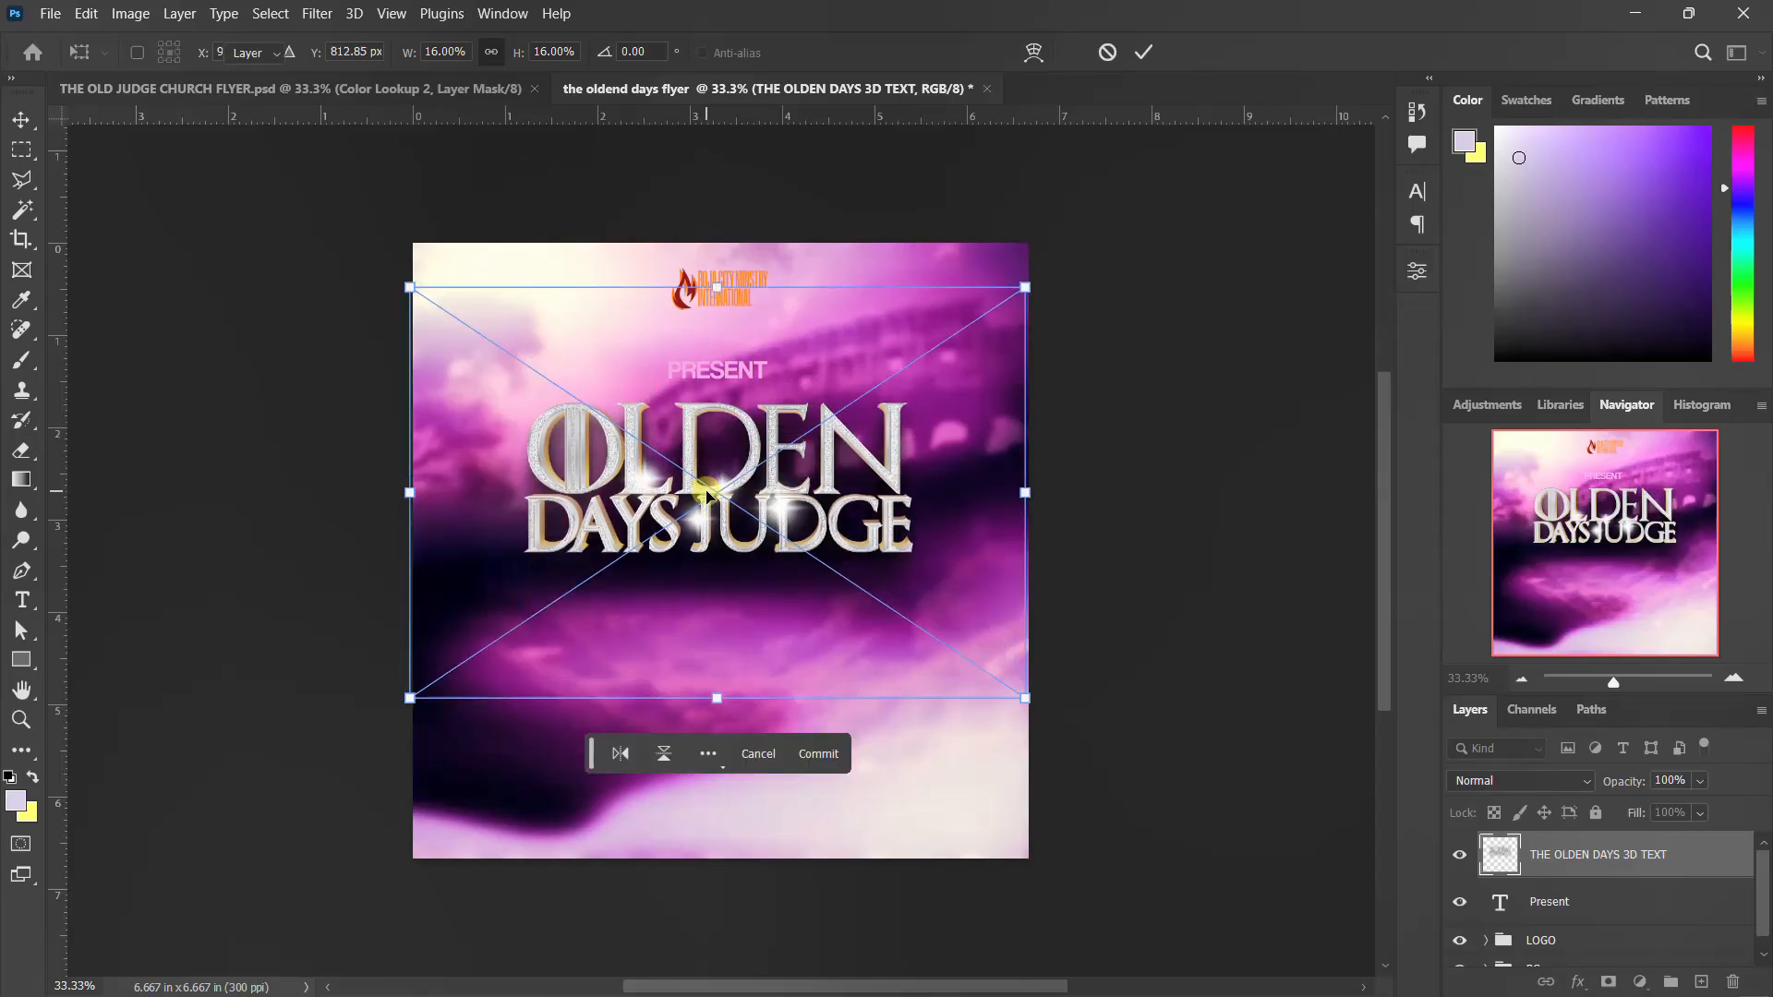
pyautogui.press('Return')
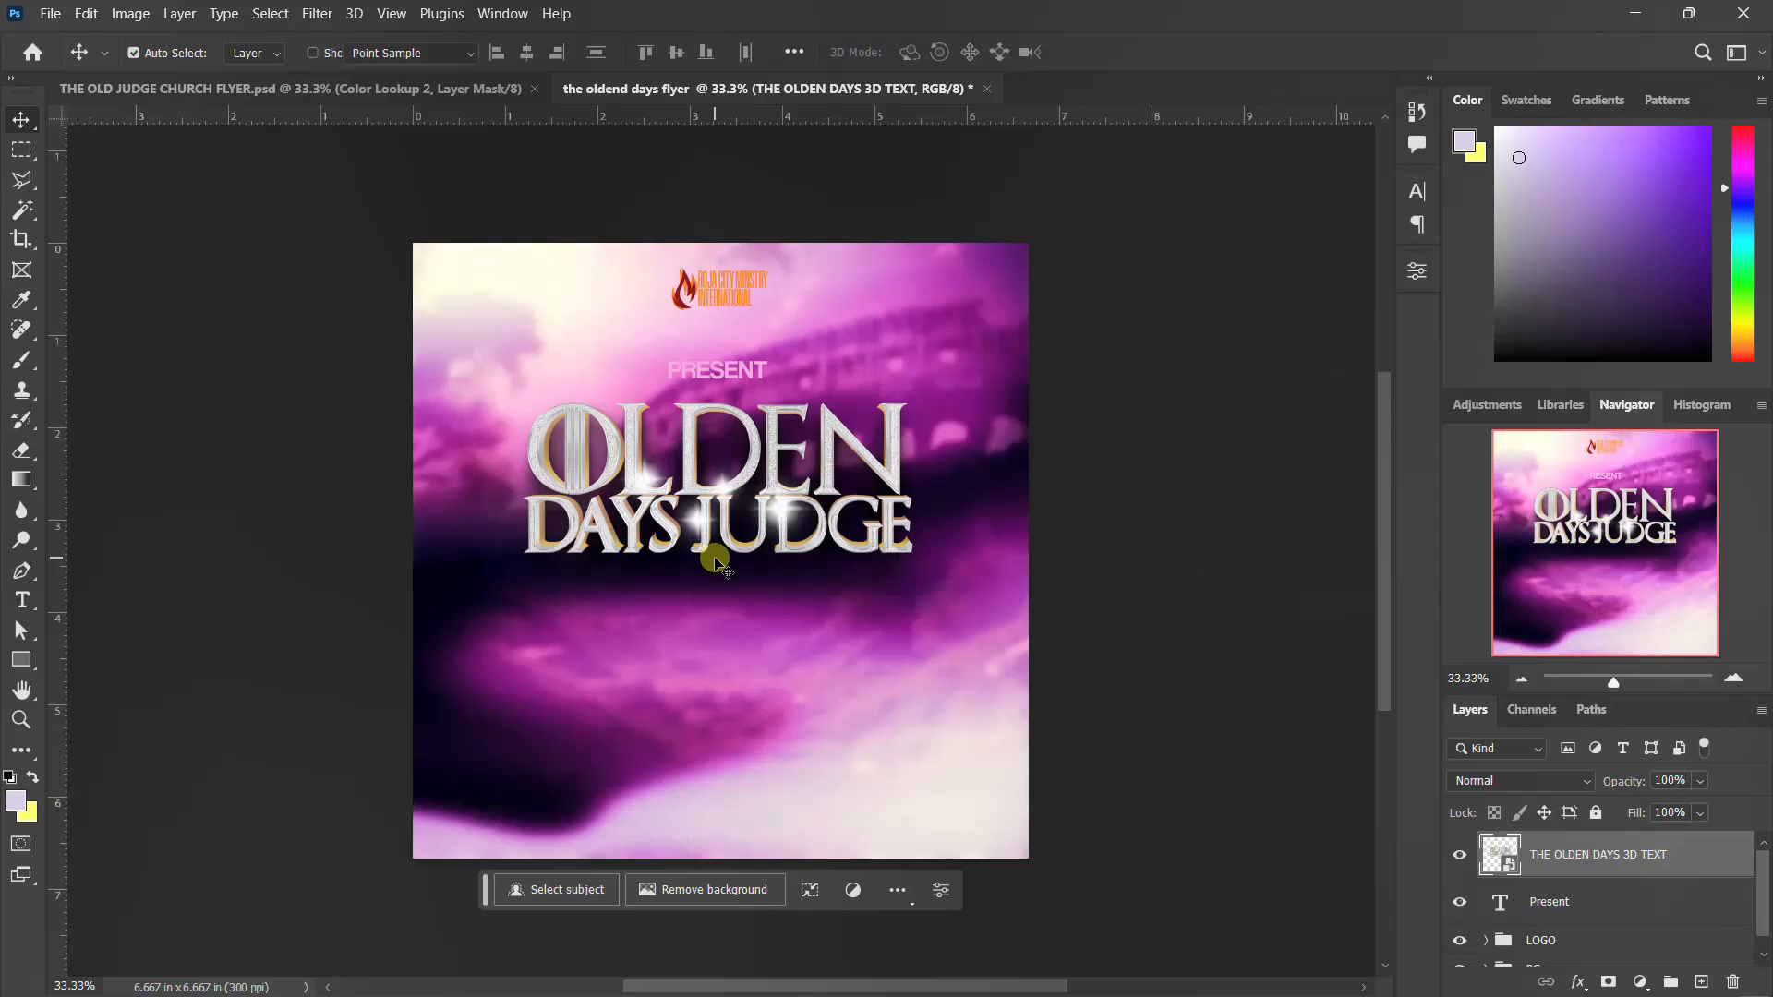
# Draw a yellow circle about 186 px in diameter with the Ellipse tool, centred below the 3D title
pyautogui.press('w')
pyautogui.click(22, 661)
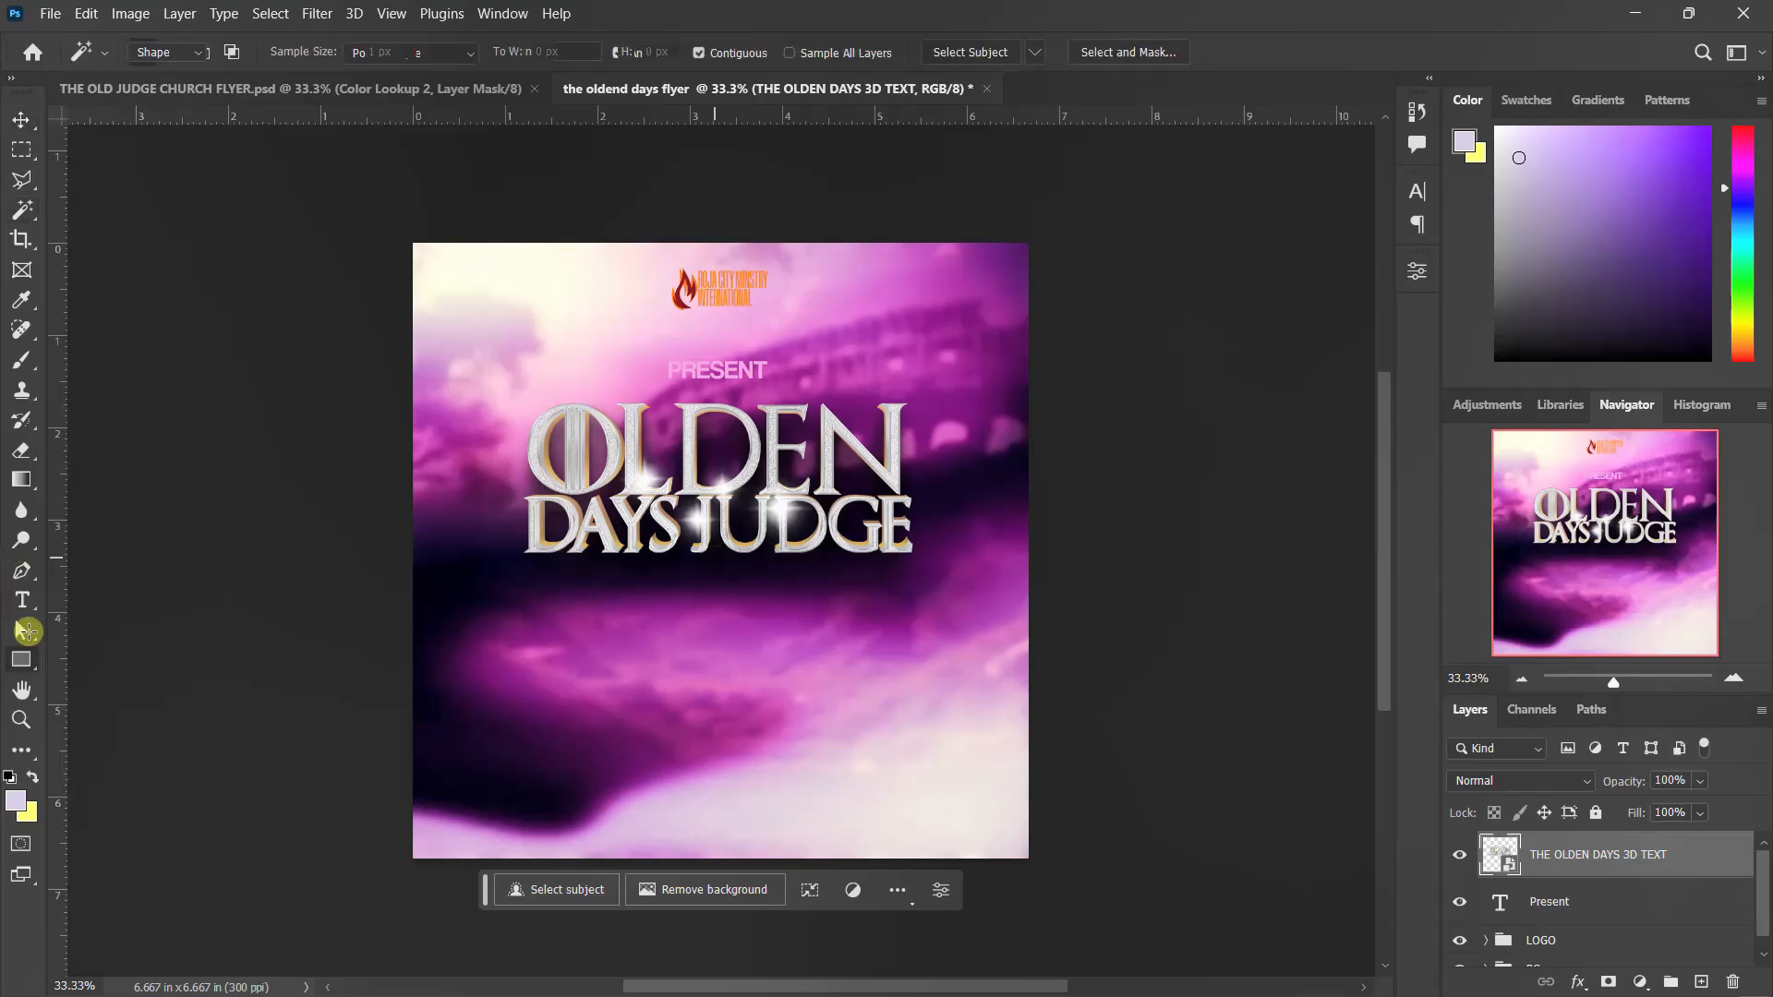
pyautogui.rightClick(26, 663)
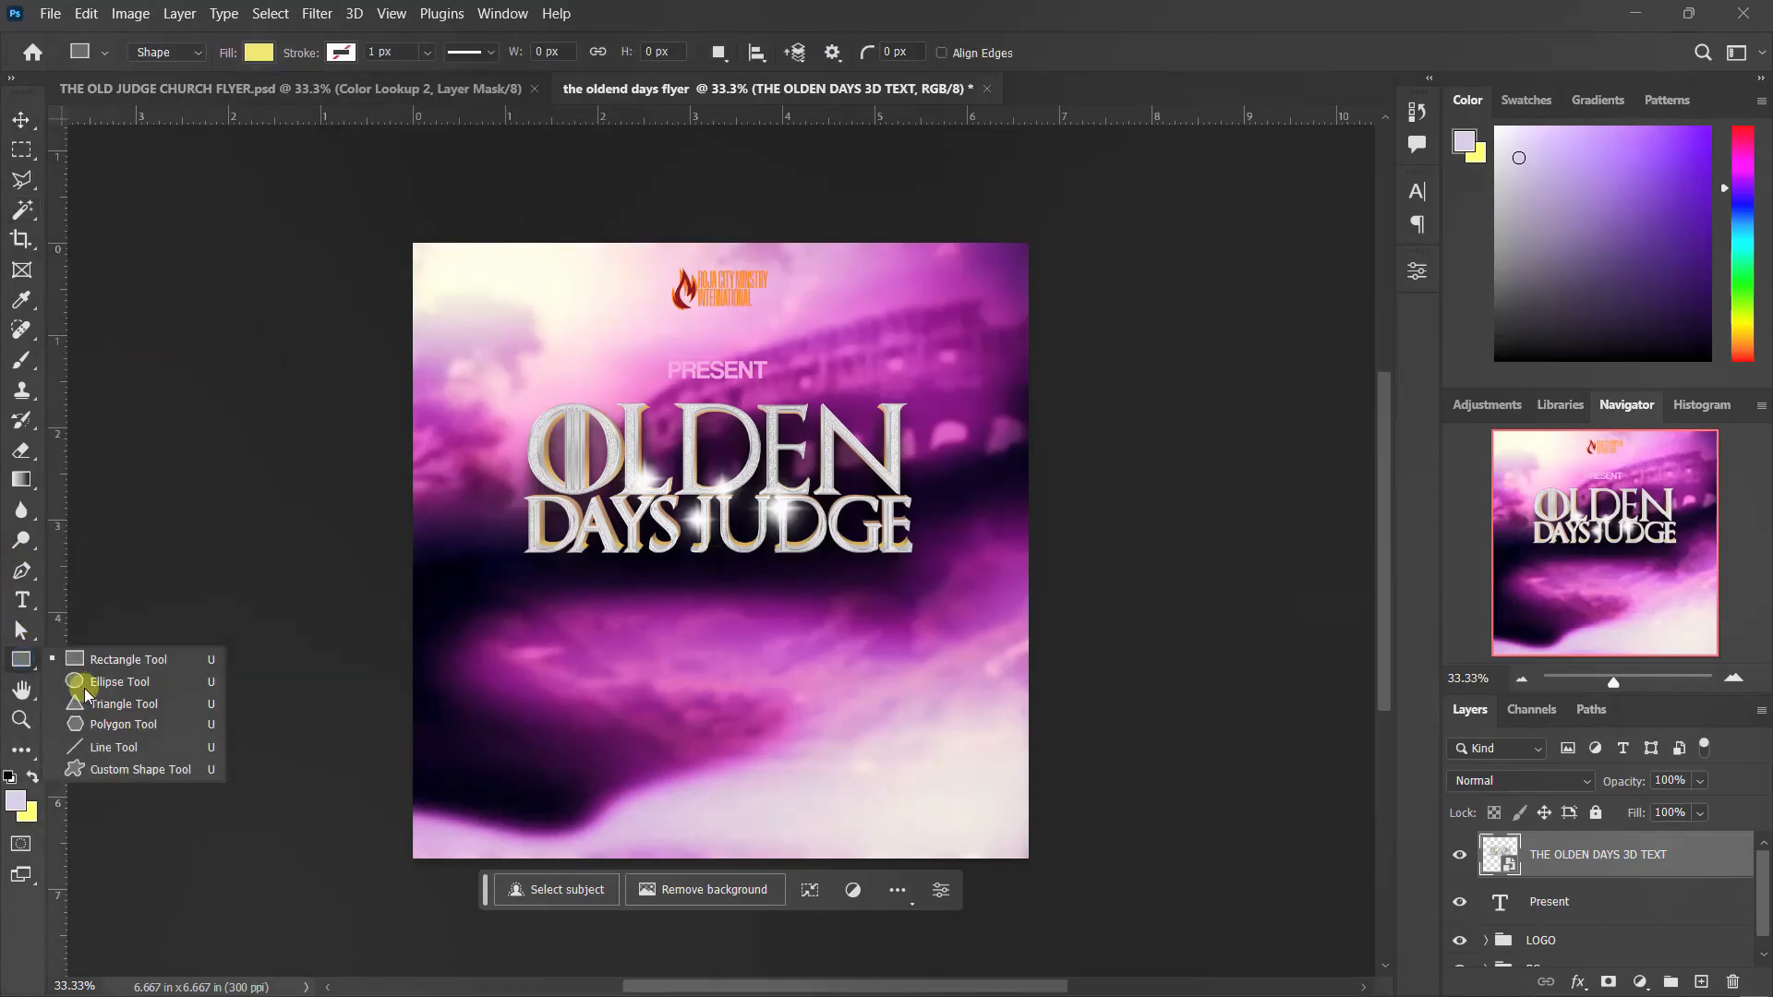
pyautogui.click(143, 682)
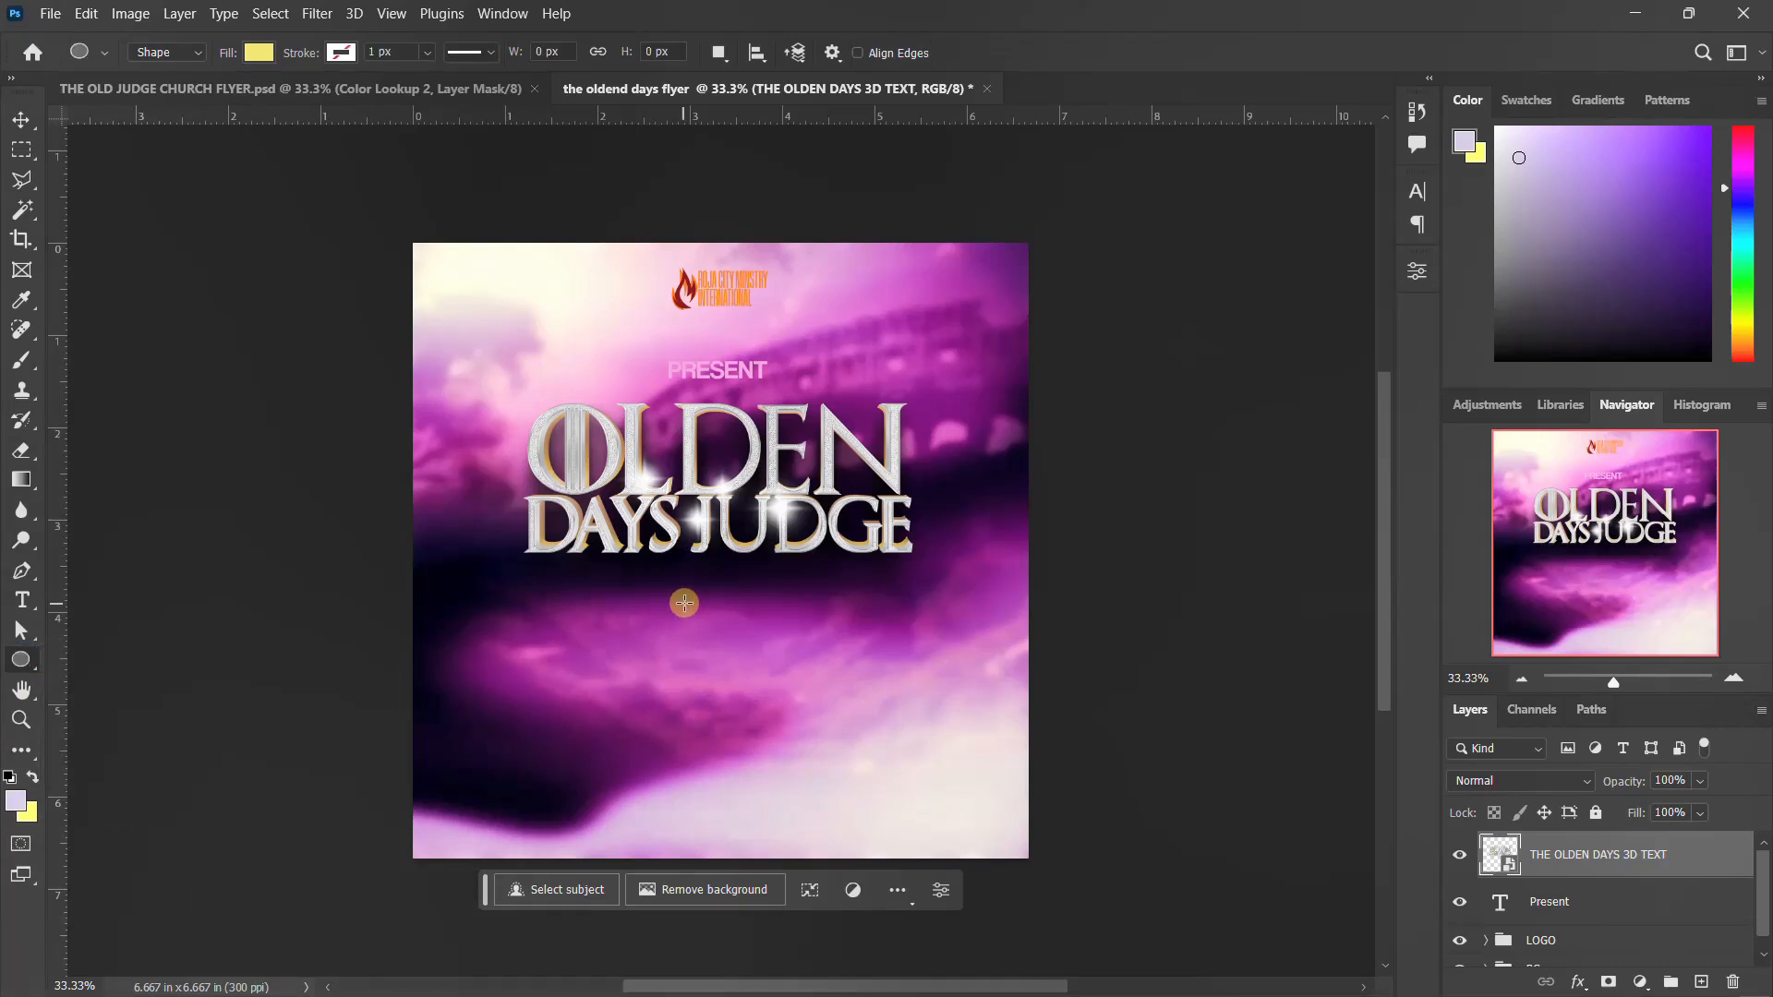
pyautogui.moveTo(688, 599); pyautogui.dragTo(746, 673)
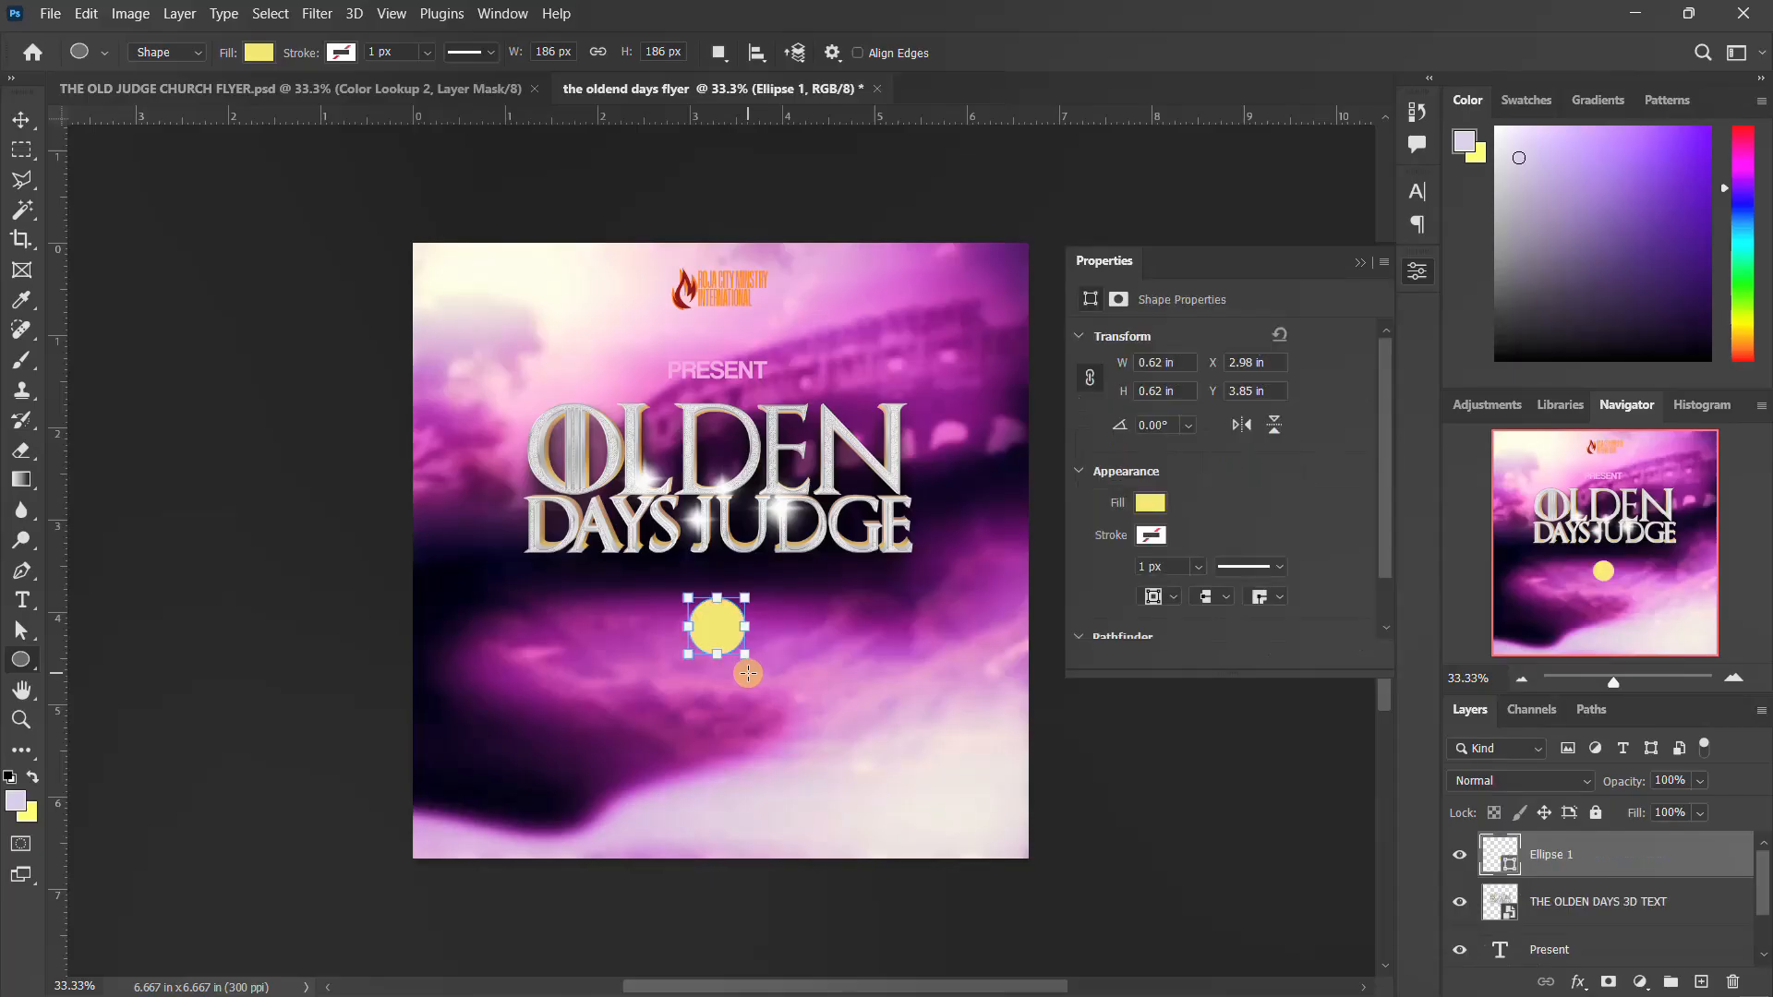
# Recolour the circle below the 3D title with the pale lavender from the recently used colours
pyautogui.click(1149, 503)
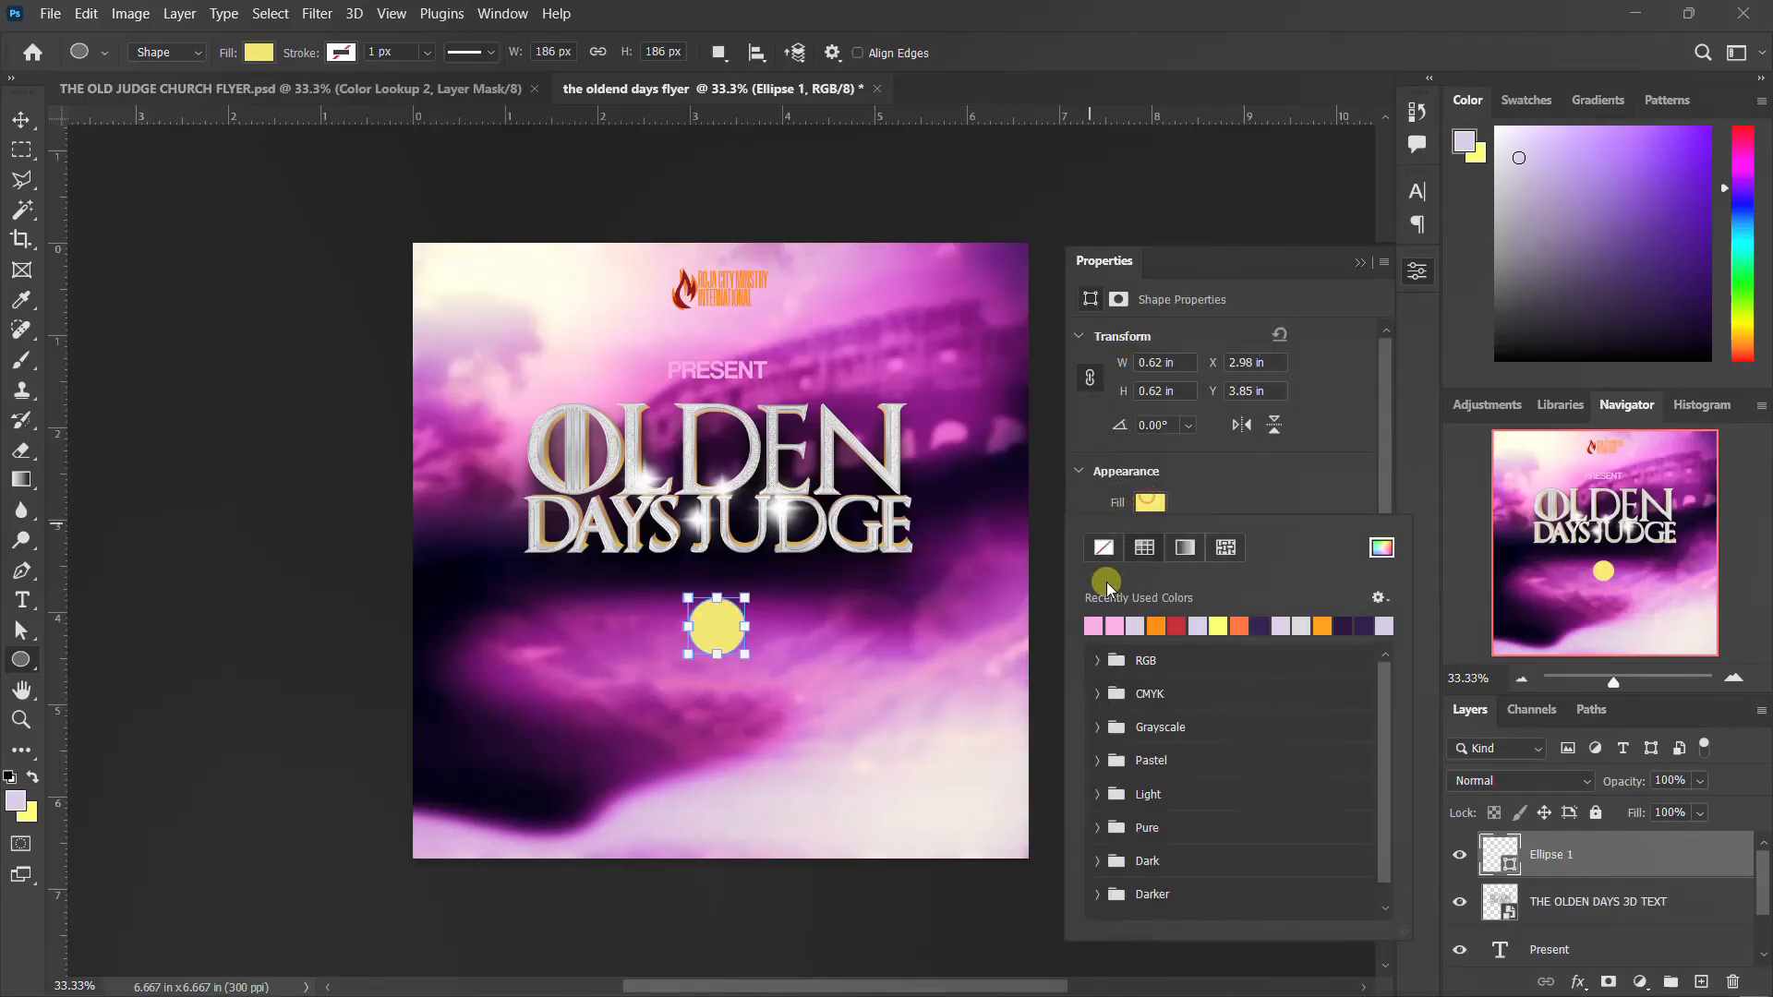
pyautogui.click(1145, 624)
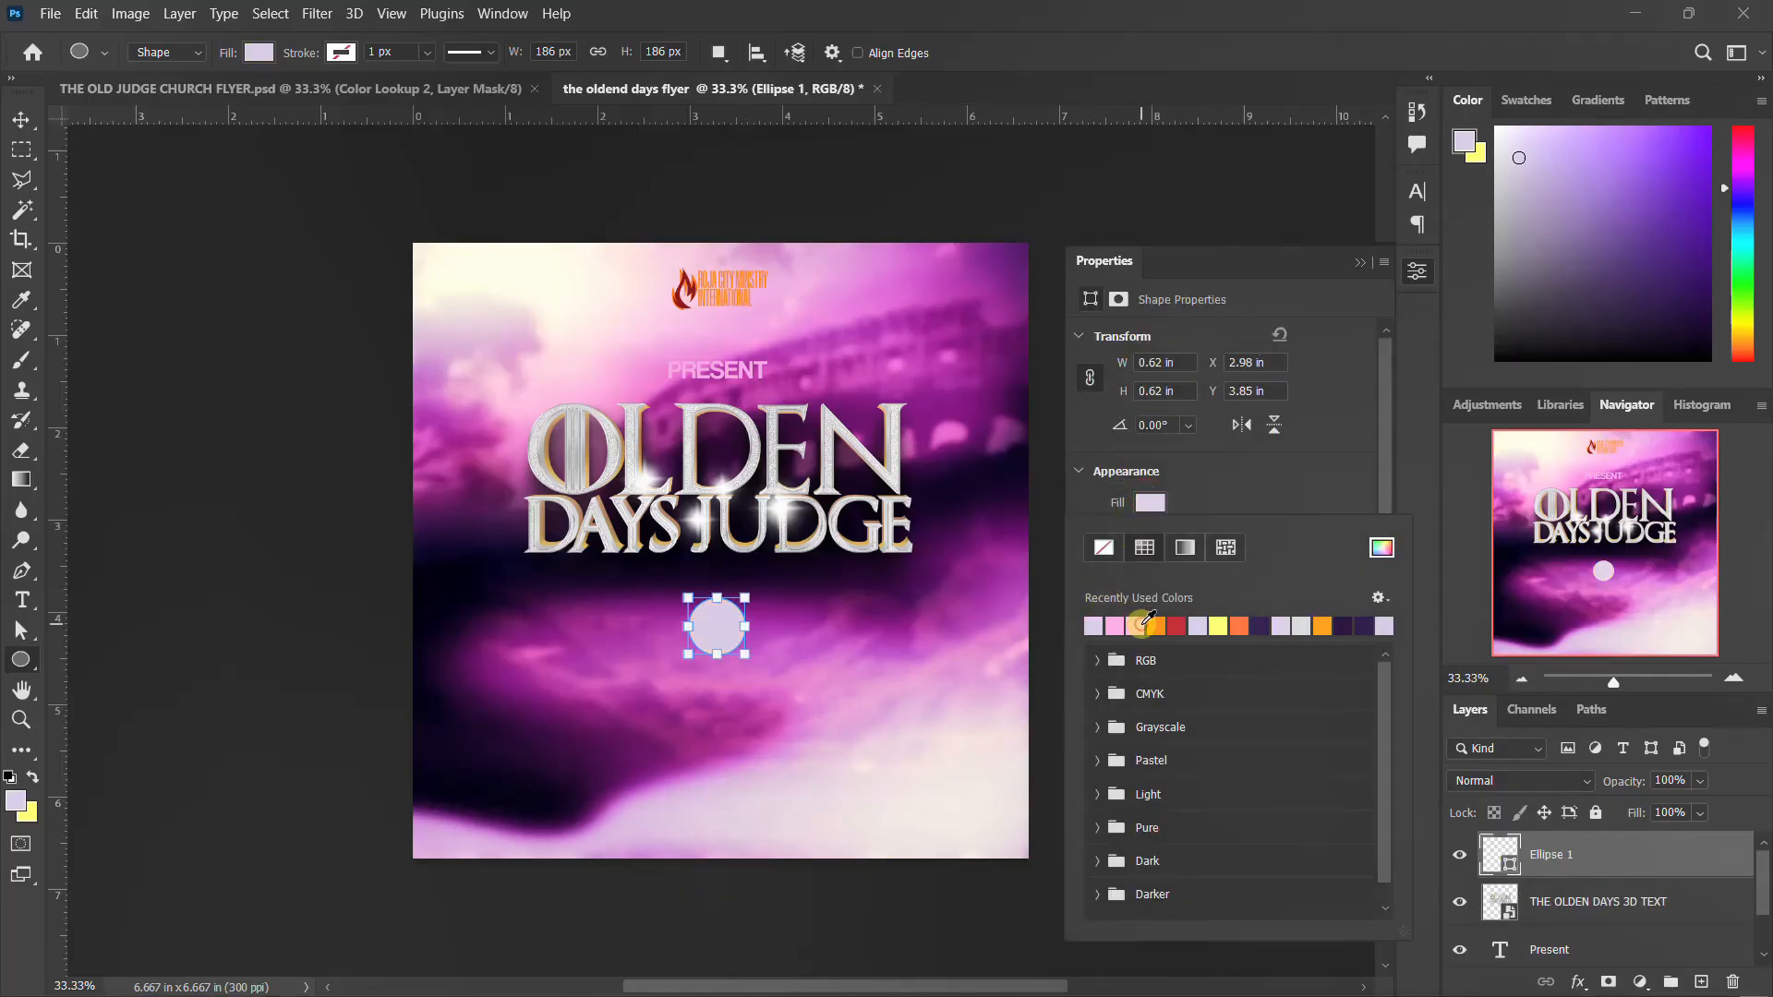
pyautogui.click(1419, 273)
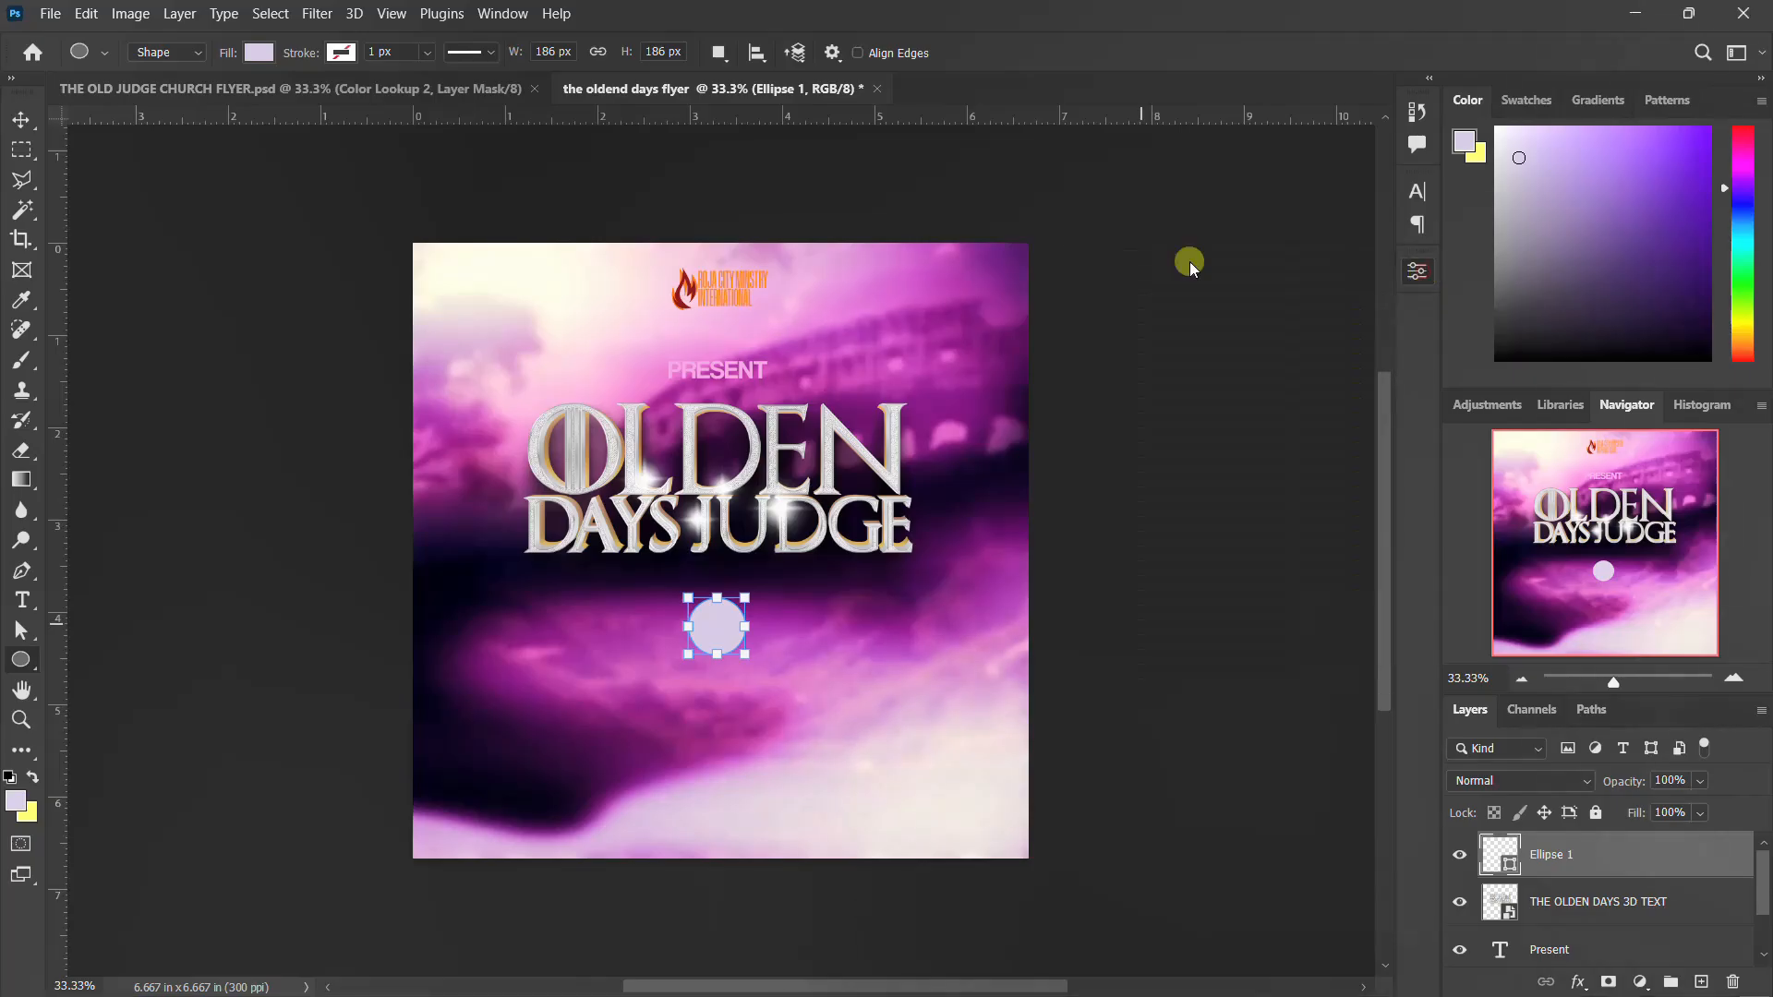
# Move the lavender circle inside the D of OLDEN and stack its layer beneath the 3D title layer
pyautogui.click(20, 117)
pyautogui.moveTo(717, 632); pyautogui.dragTo(719, 452)
pyautogui.moveTo(1611, 908); pyautogui.dragTo(1561, 817)
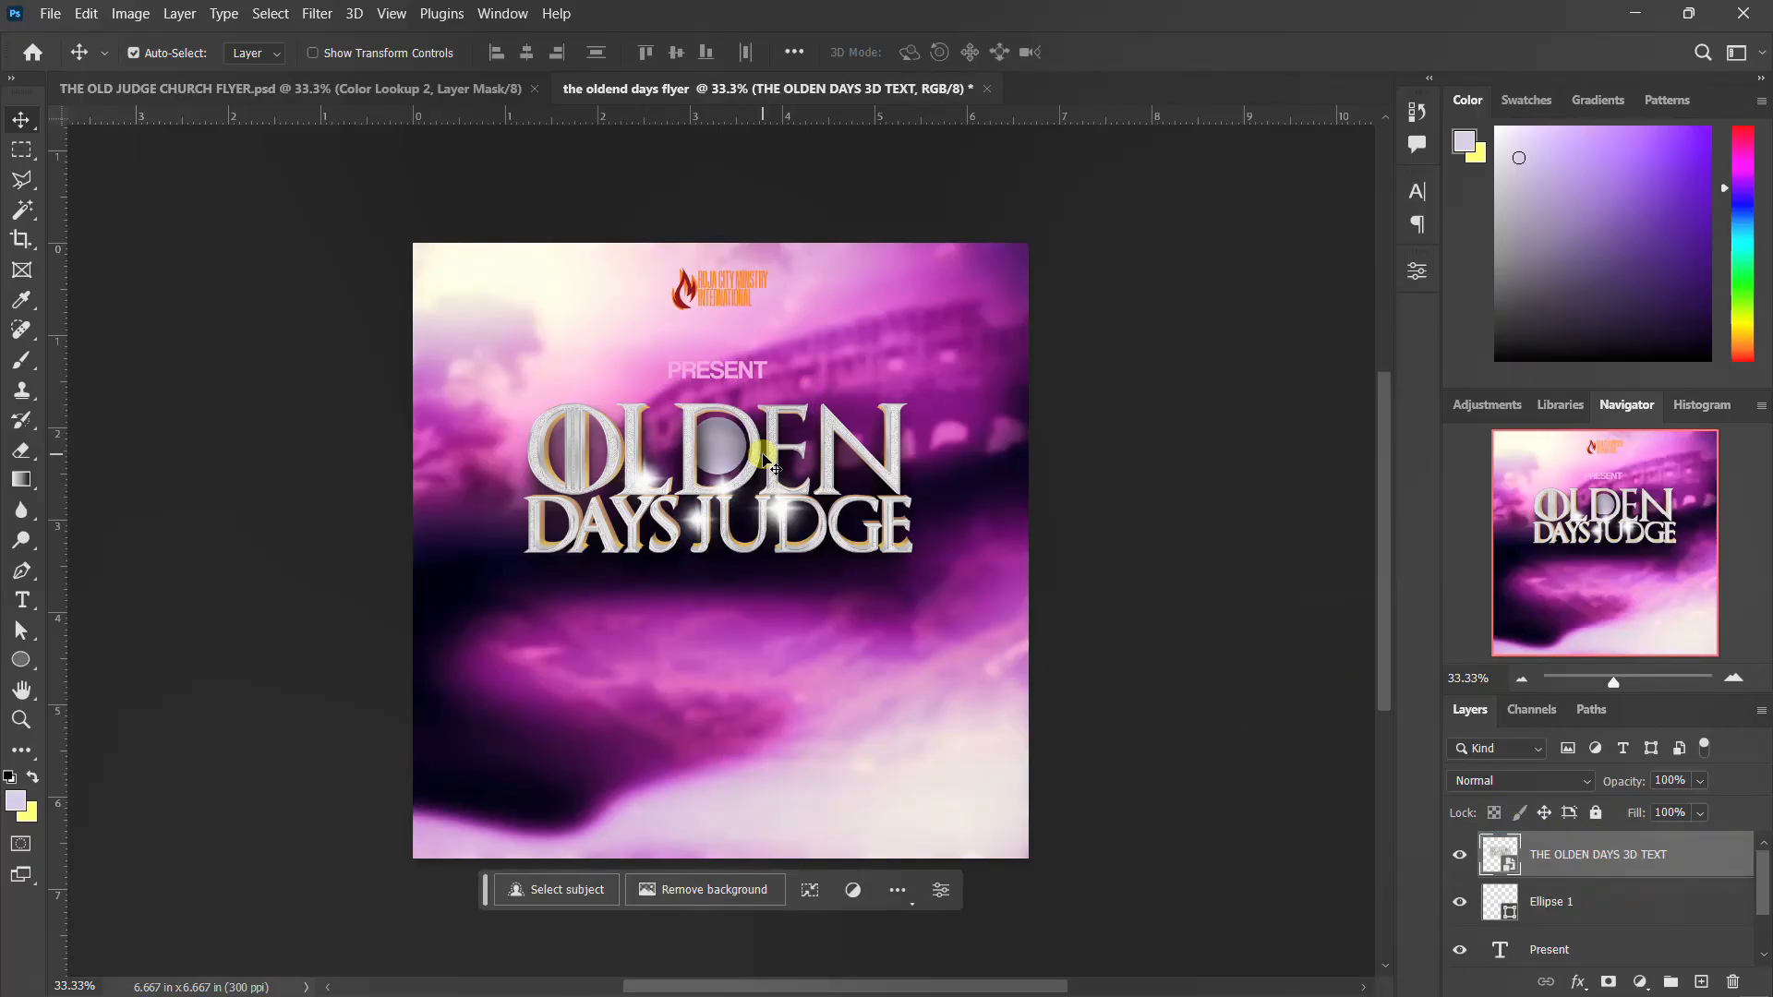
# Add the text "THE" in 20 pt Coolvetica over the circle in the D, layered beneath the 3D title
pyautogui.press('t')
pyautogui.click(716, 606)
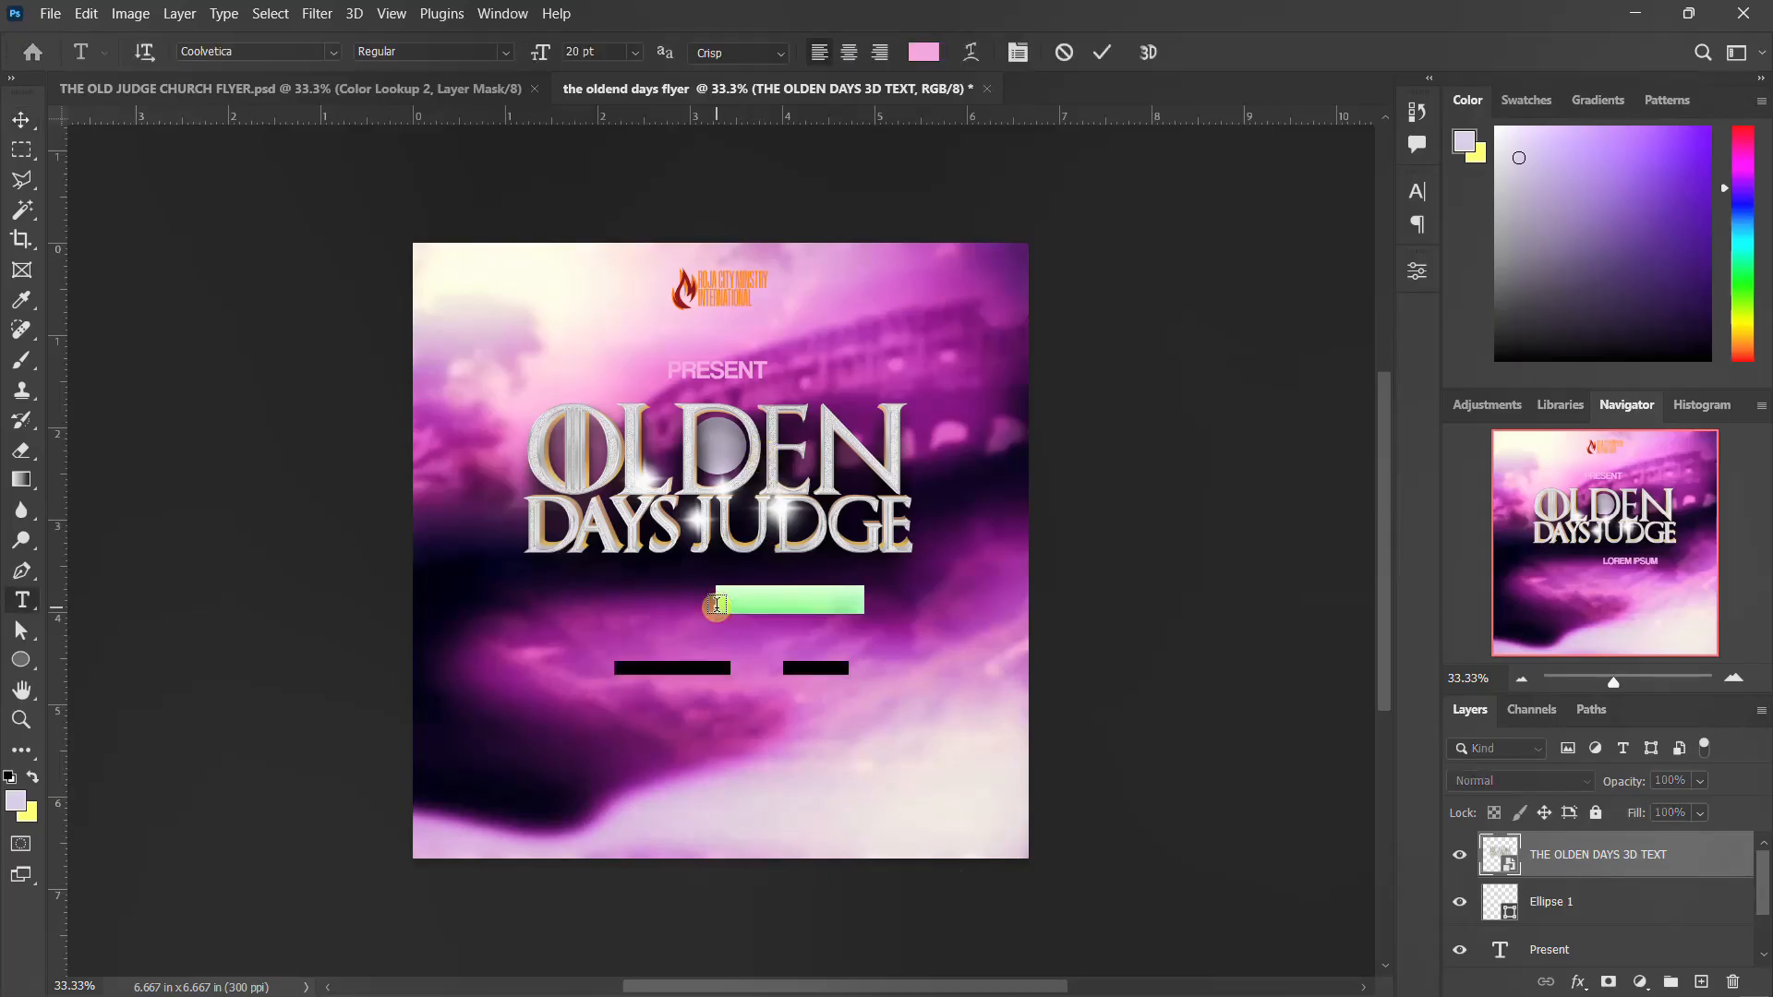
pyautogui.write('TH')
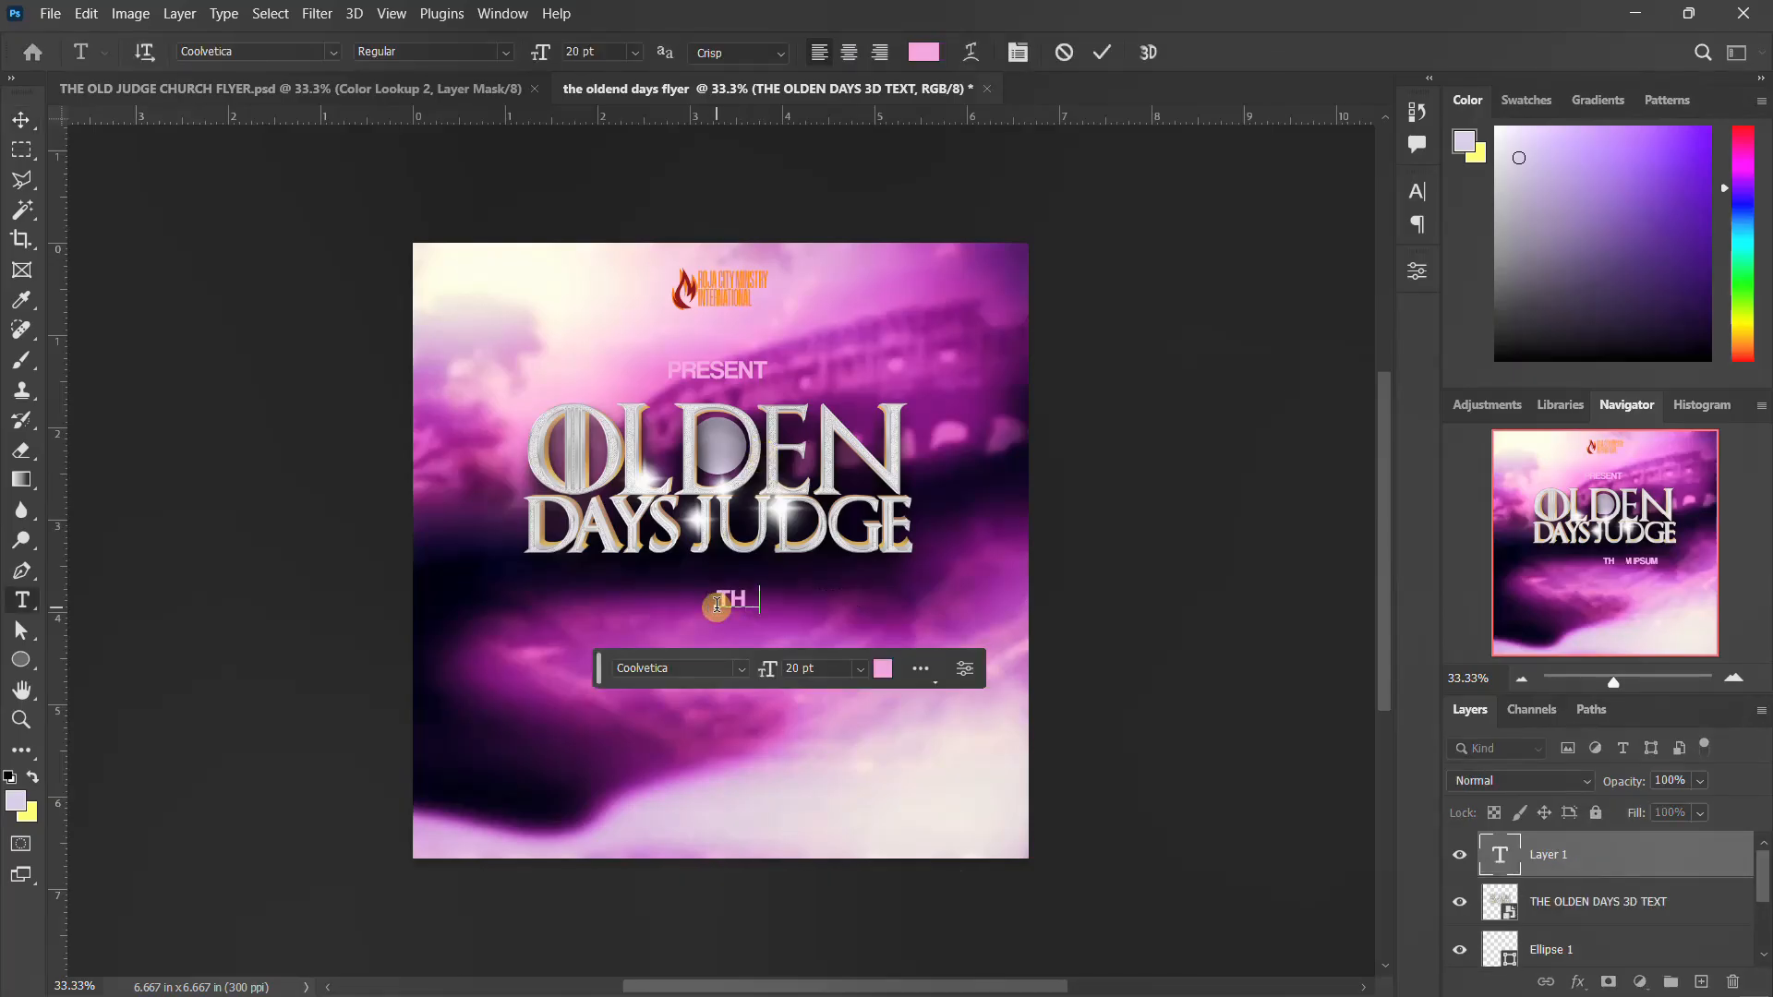
pyautogui.write('e')
pyautogui.hotkey('ctrl', 'Return')
pyautogui.press('v')
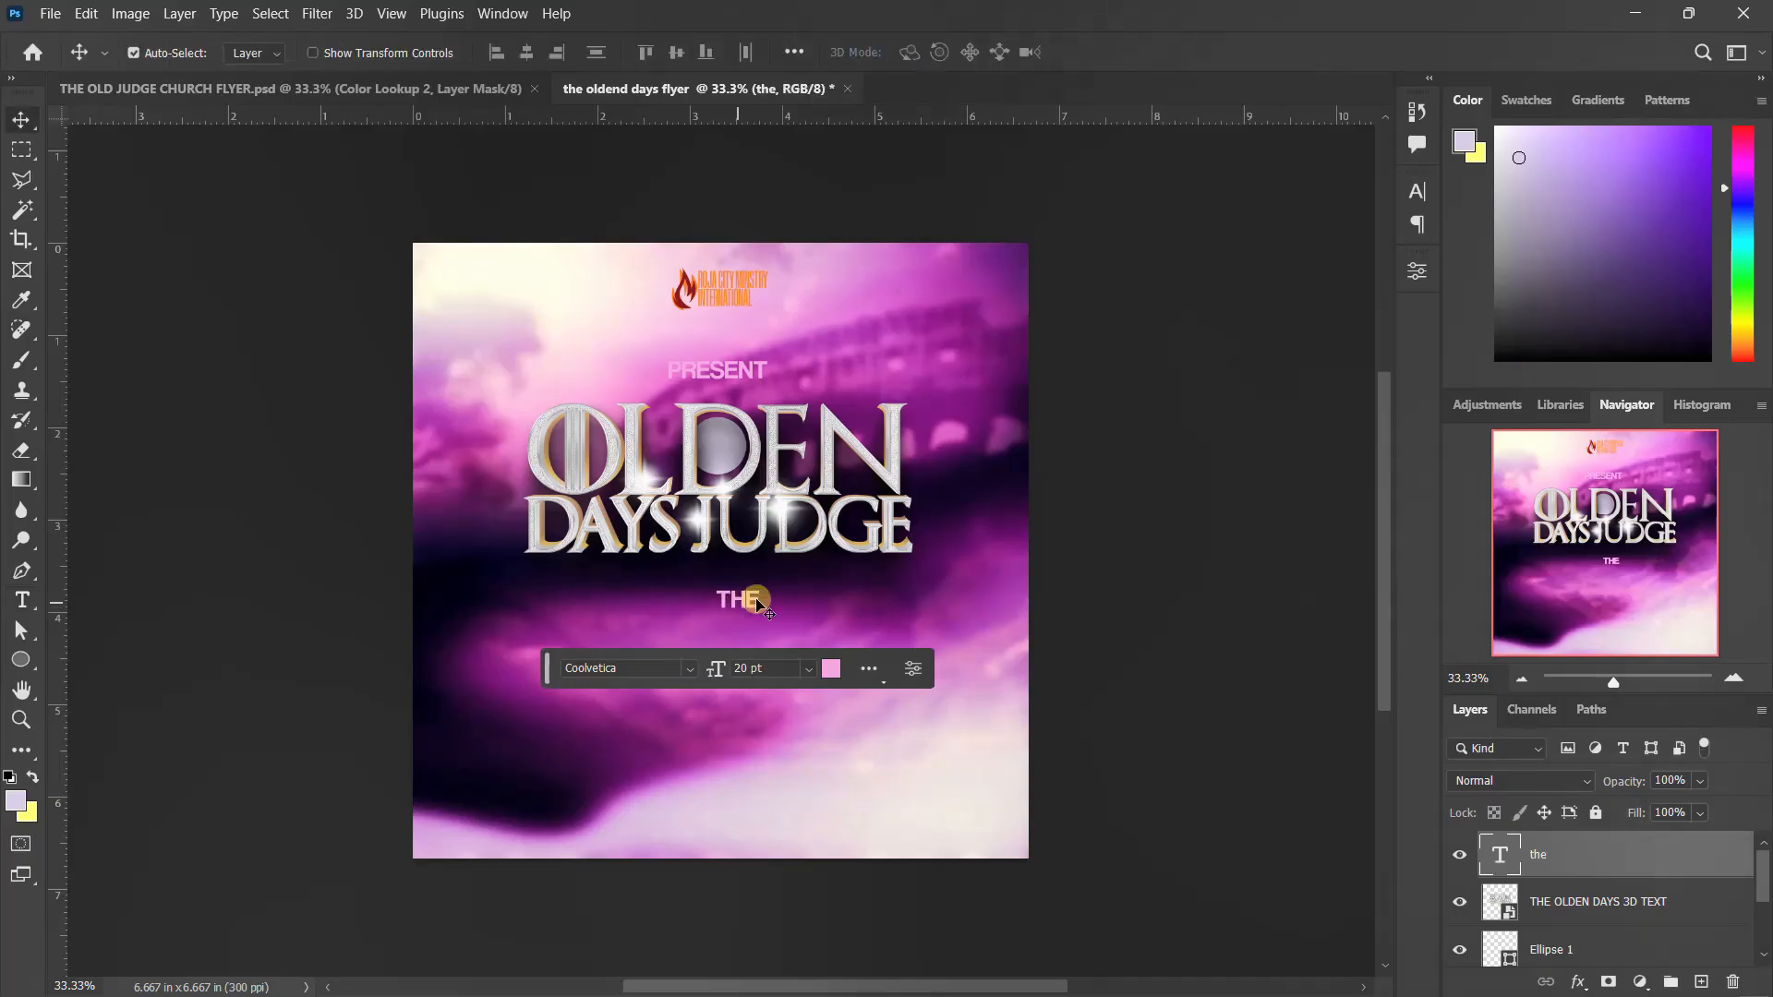
pyautogui.moveTo(763, 614); pyautogui.dragTo(742, 452)
pyautogui.moveTo(1573, 871); pyautogui.dragTo(1578, 927)
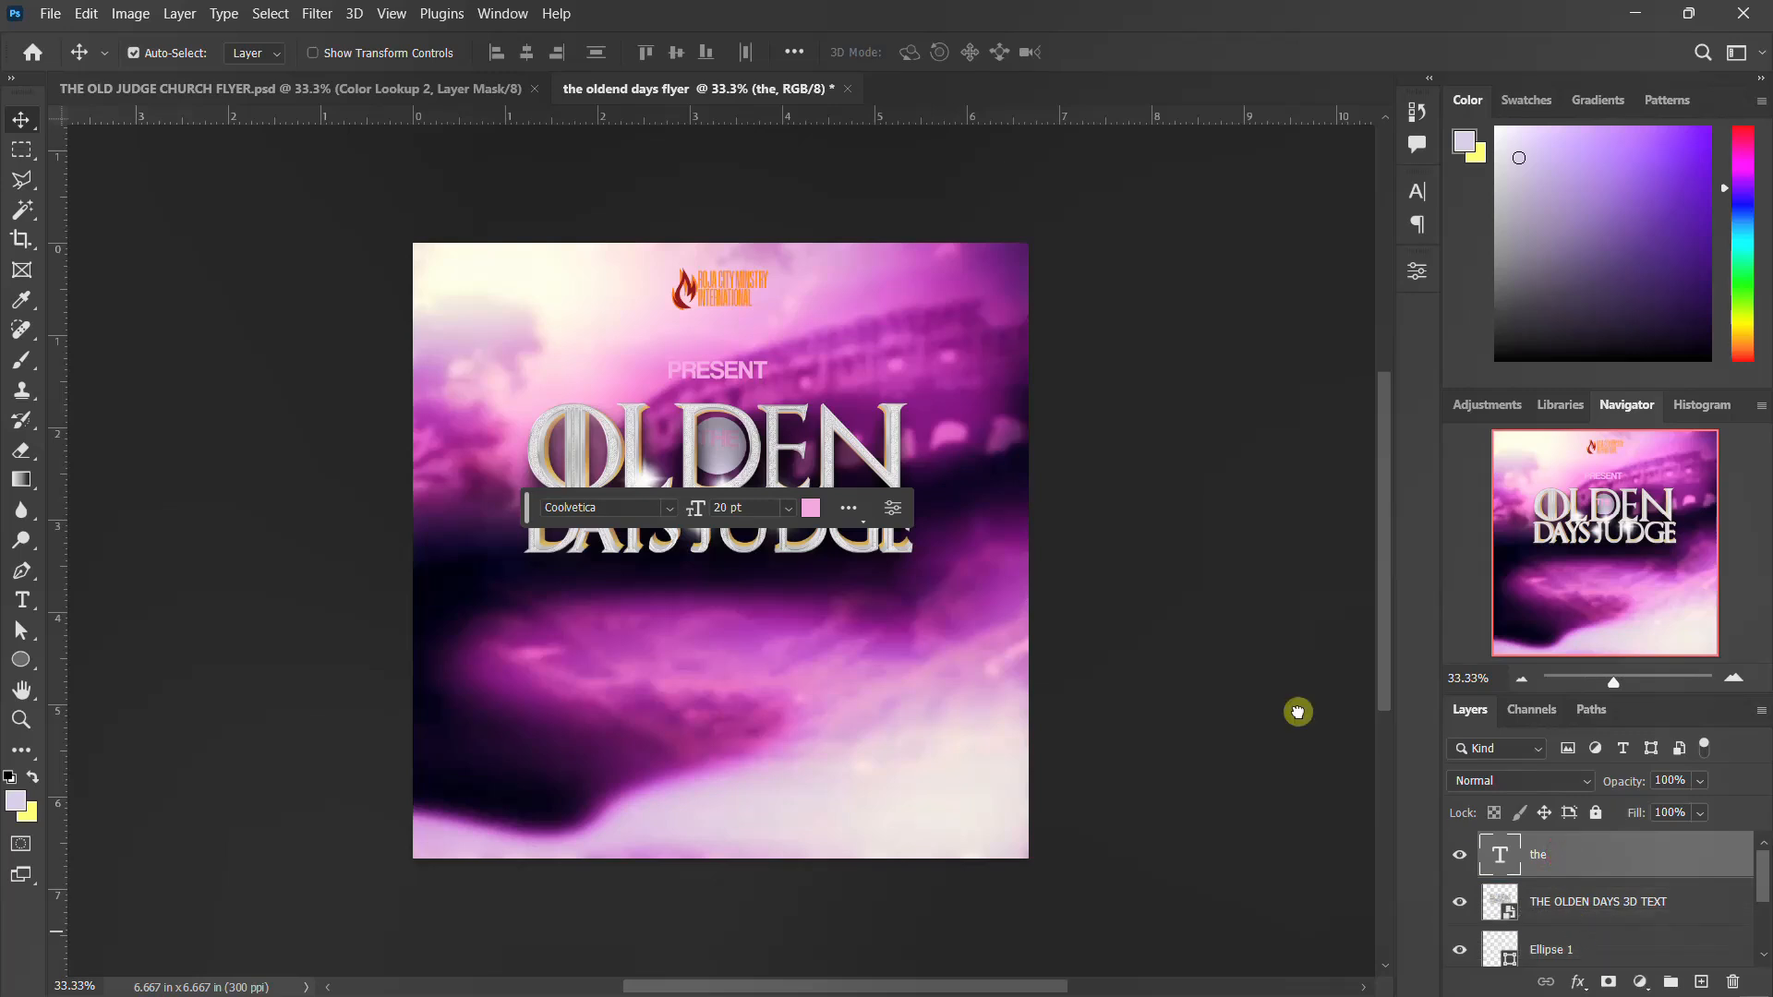
pyautogui.click(1419, 197)
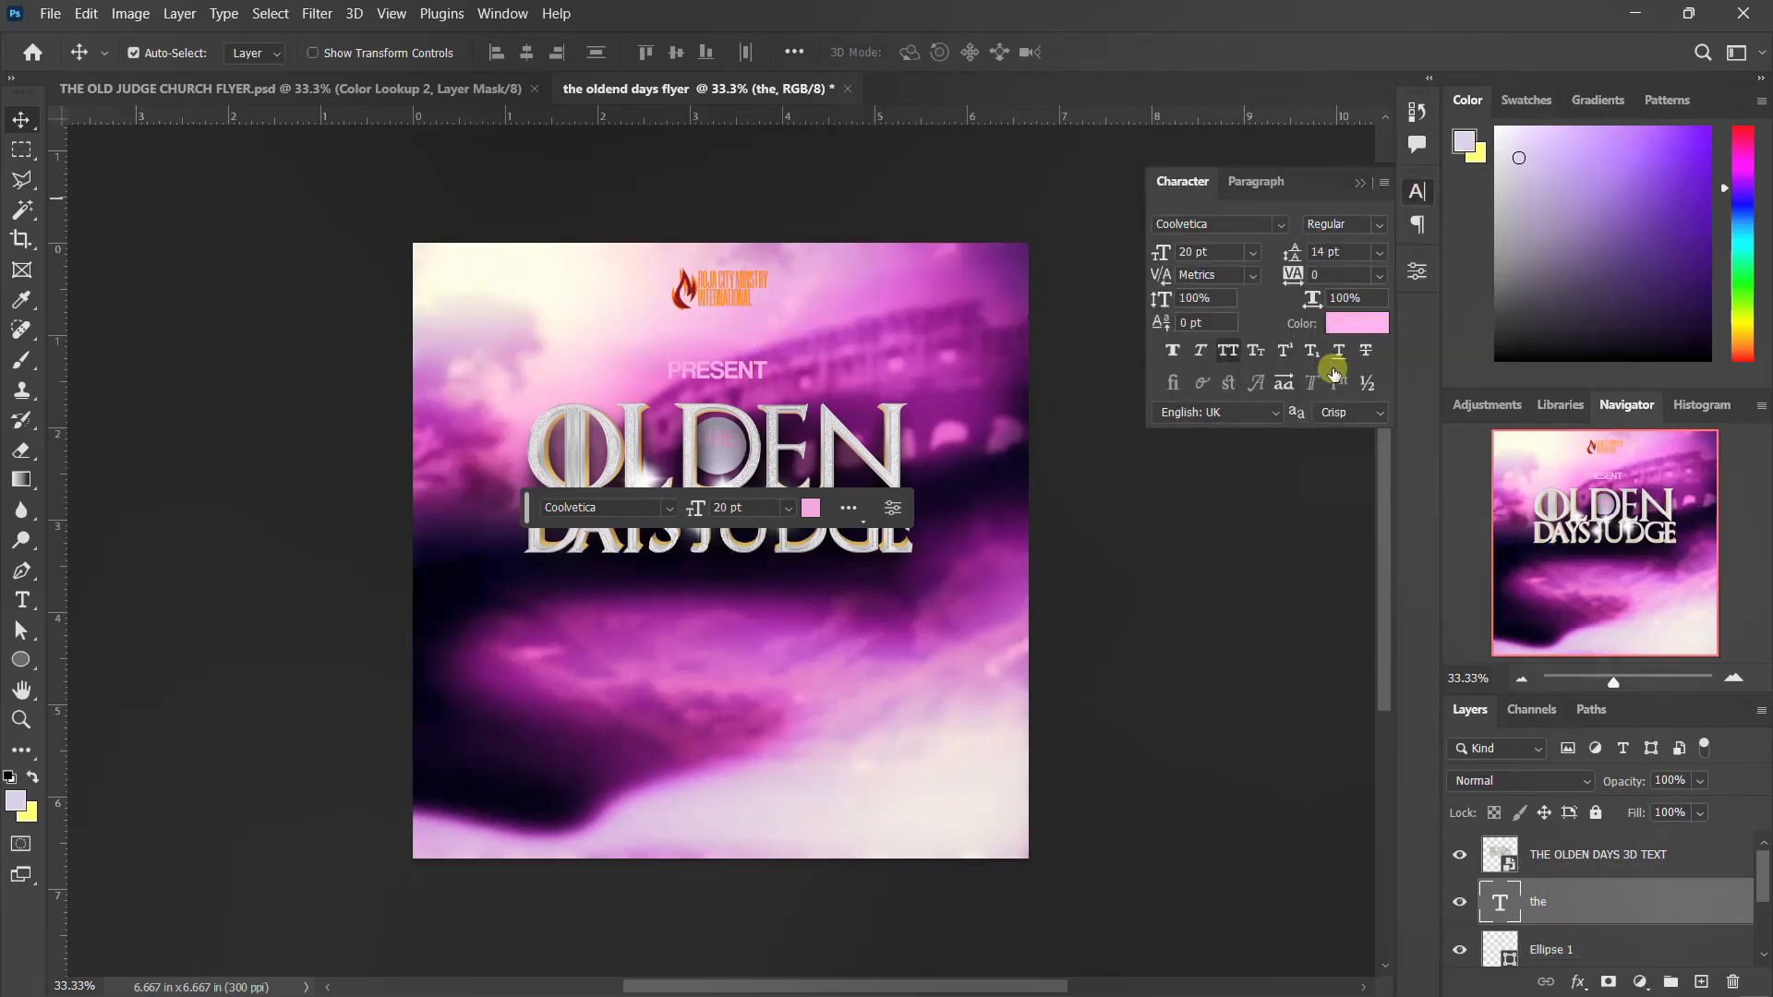
pyautogui.click(1367, 323)
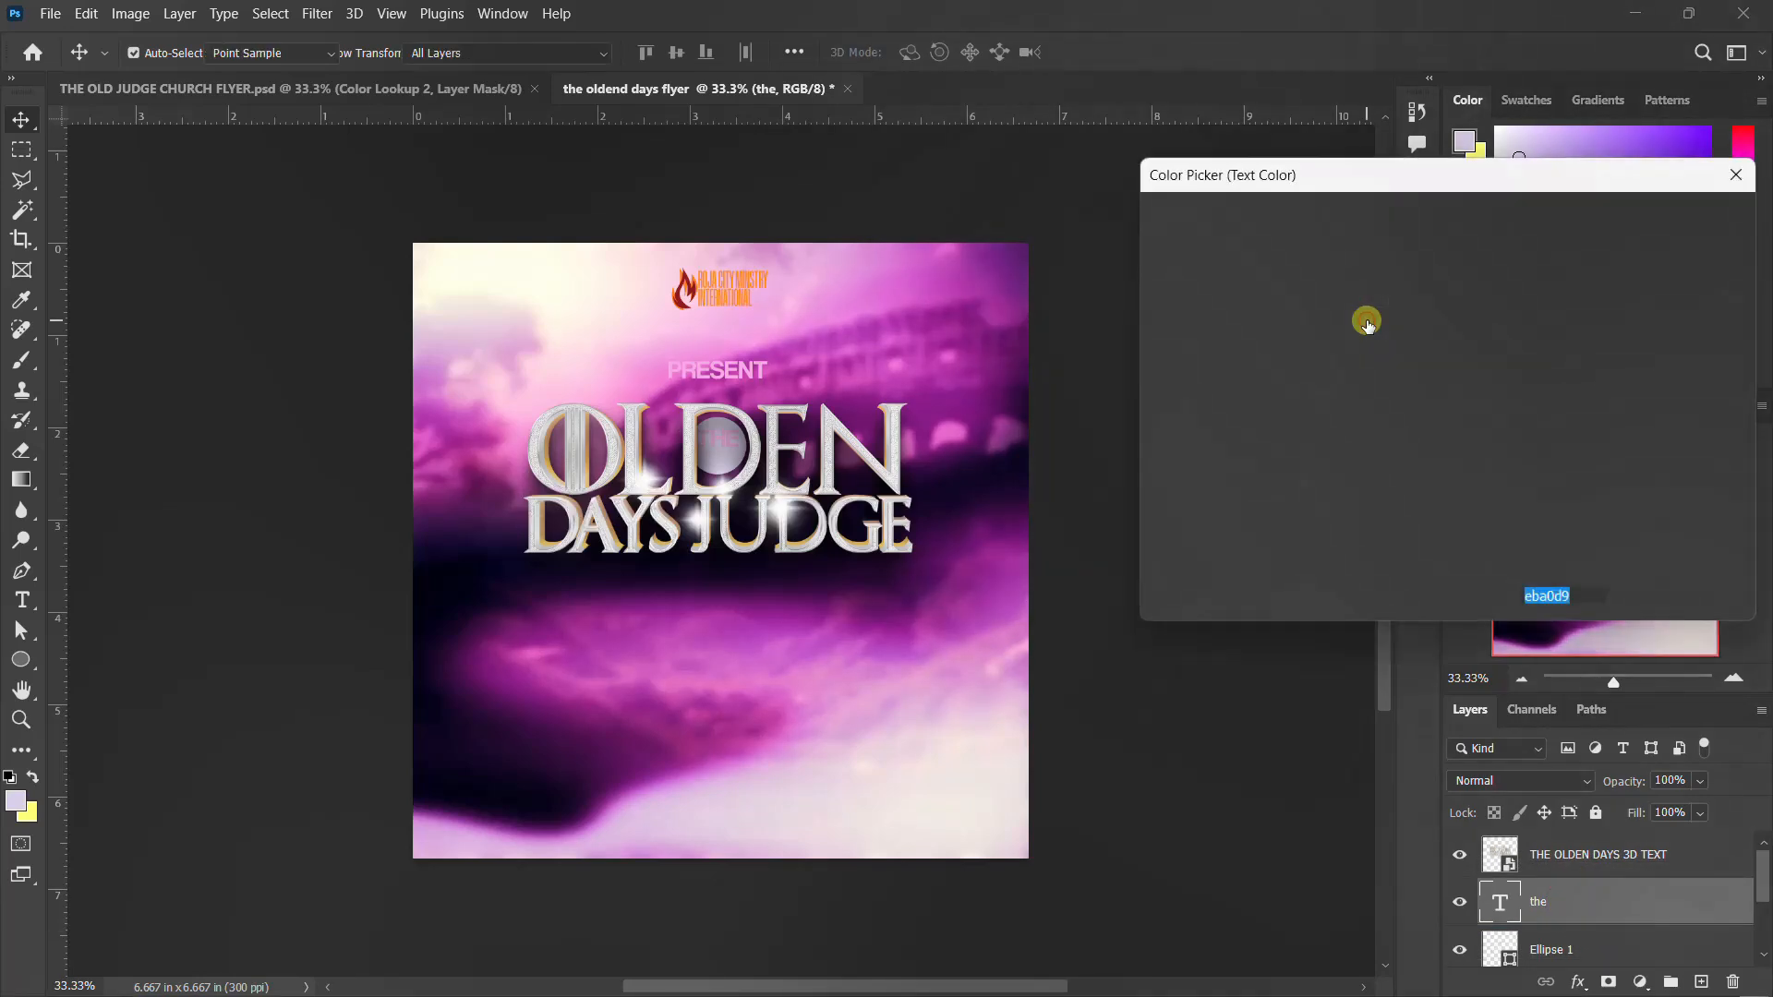
pyautogui.click(897, 440)
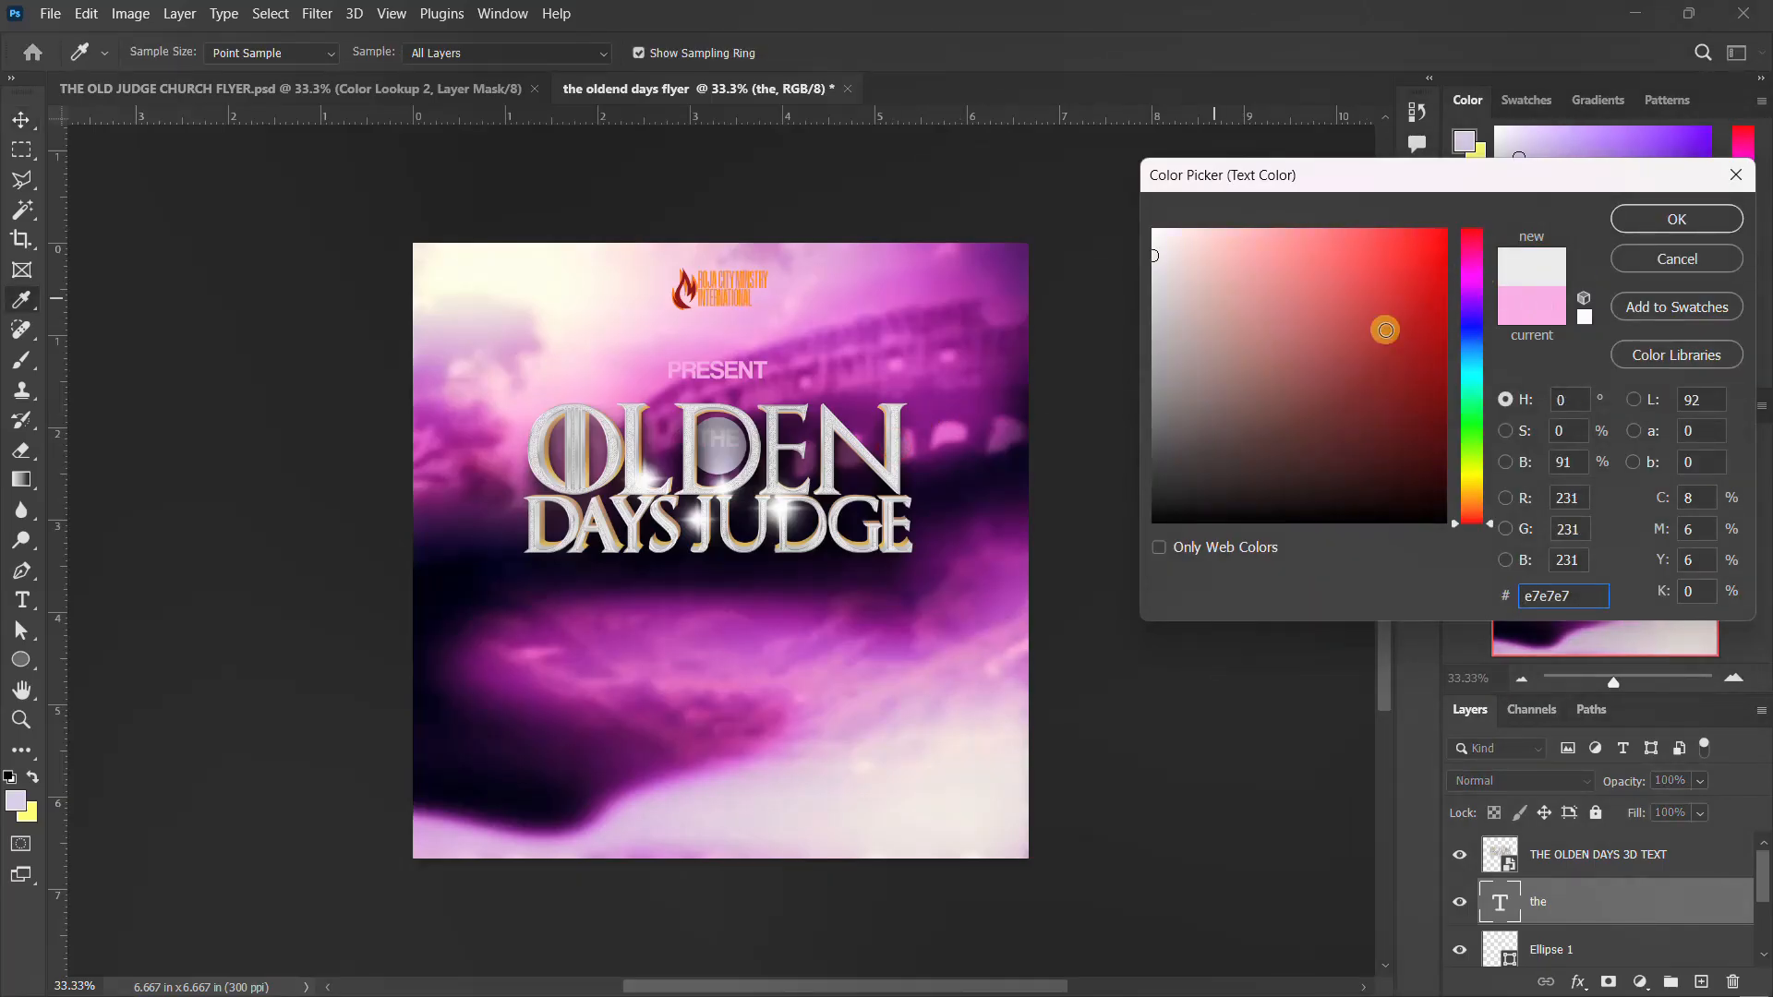
pyautogui.click(1510, 302)
pyautogui.click(1659, 219)
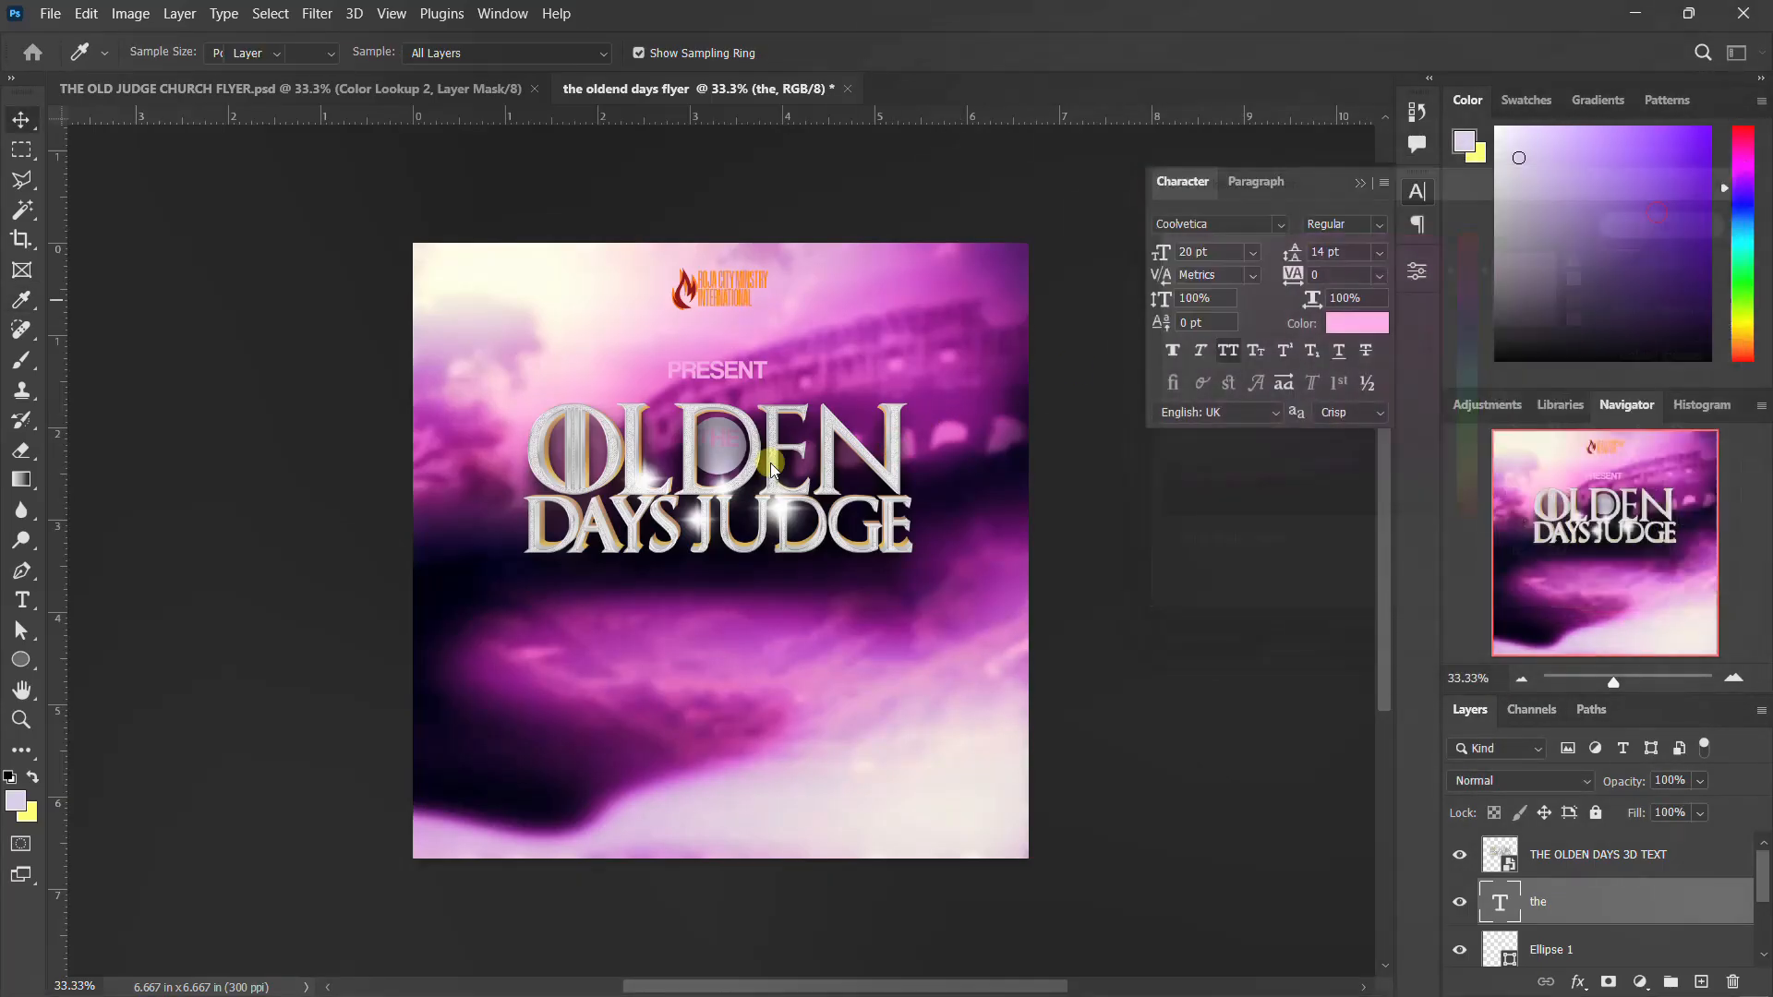
# Centre the "THE" text horizontally on the circle, using the ellipse outline as the selection to align to
pyautogui.click(1496, 960)
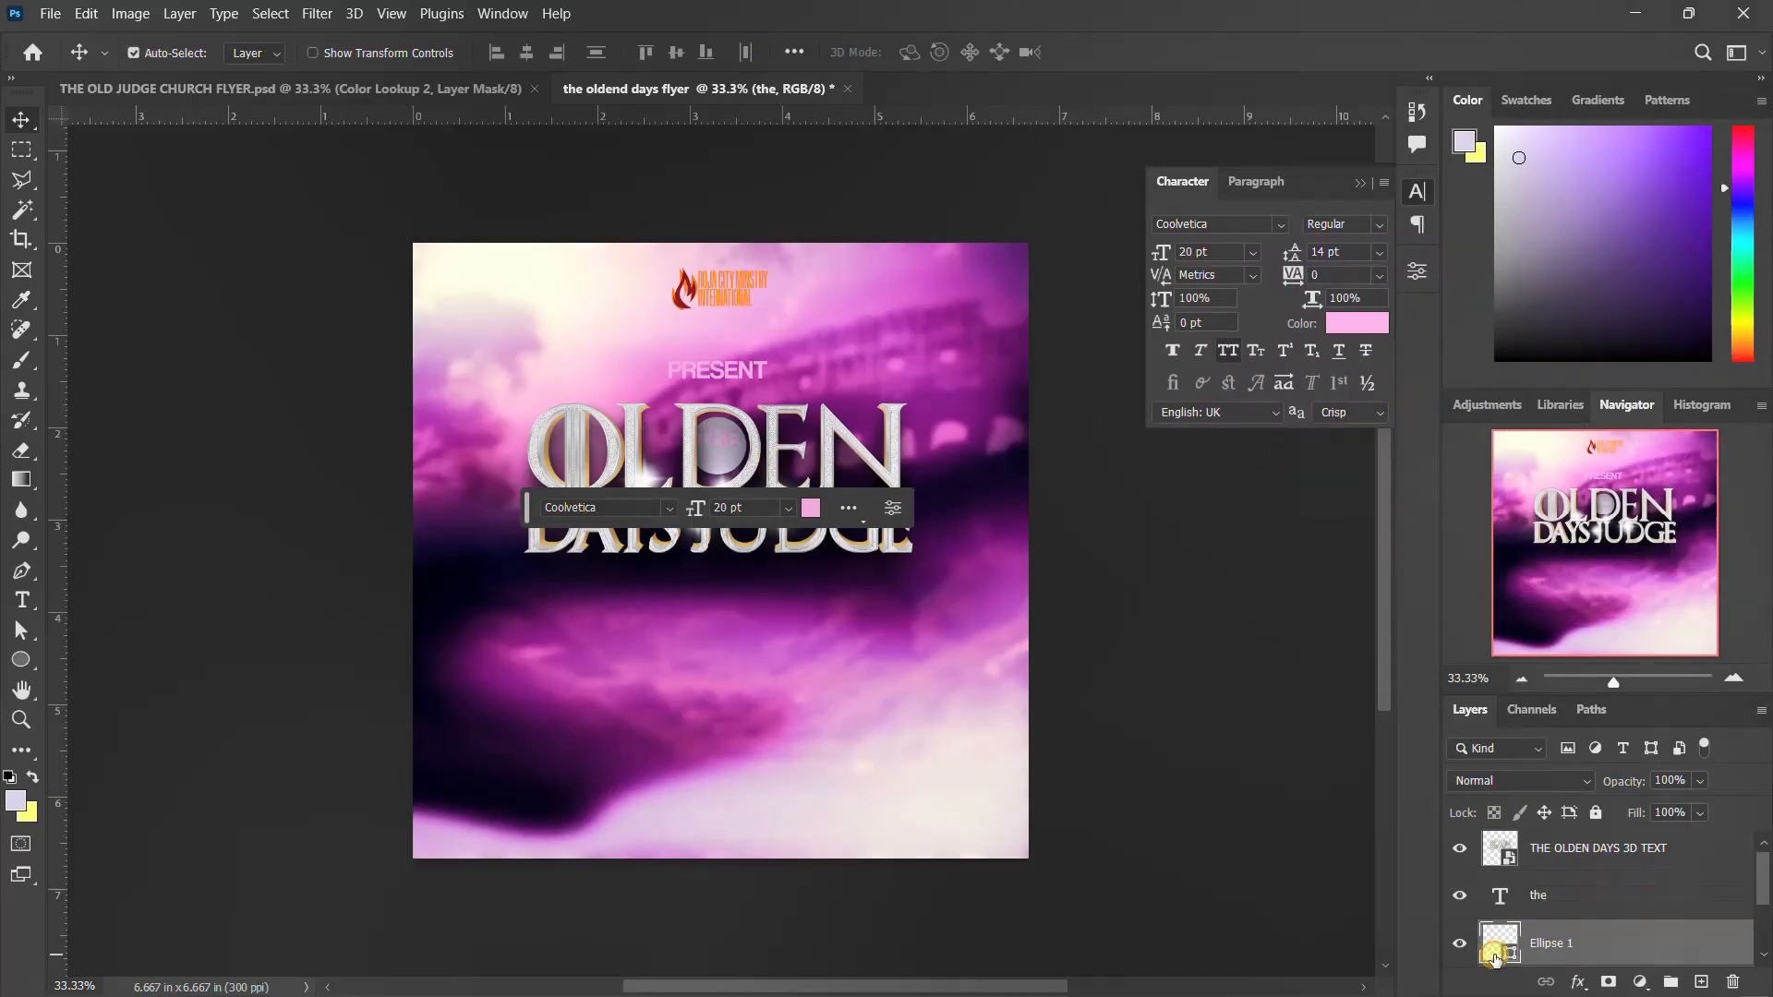
pyautogui.keyDown('ctrl'); pyautogui.click(1512, 943); pyautogui.keyUp('ctrl')
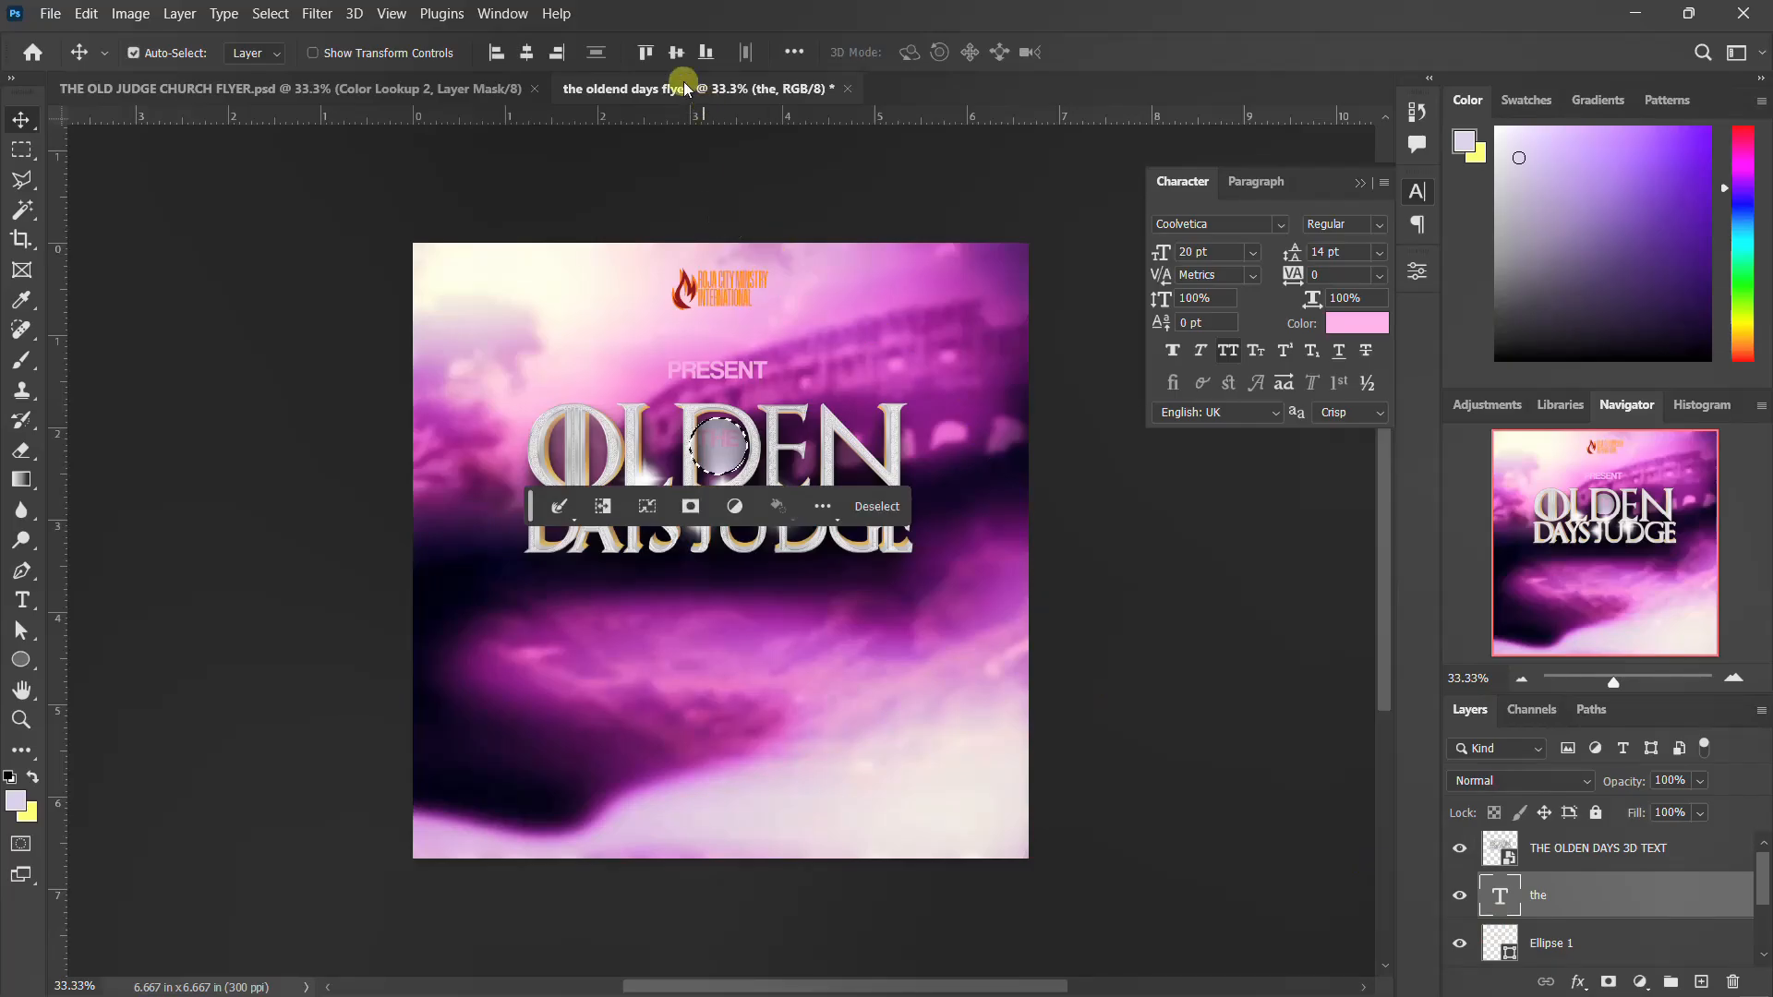
pyautogui.click(526, 51)
pyautogui.hotkey('ctrl', 'd')
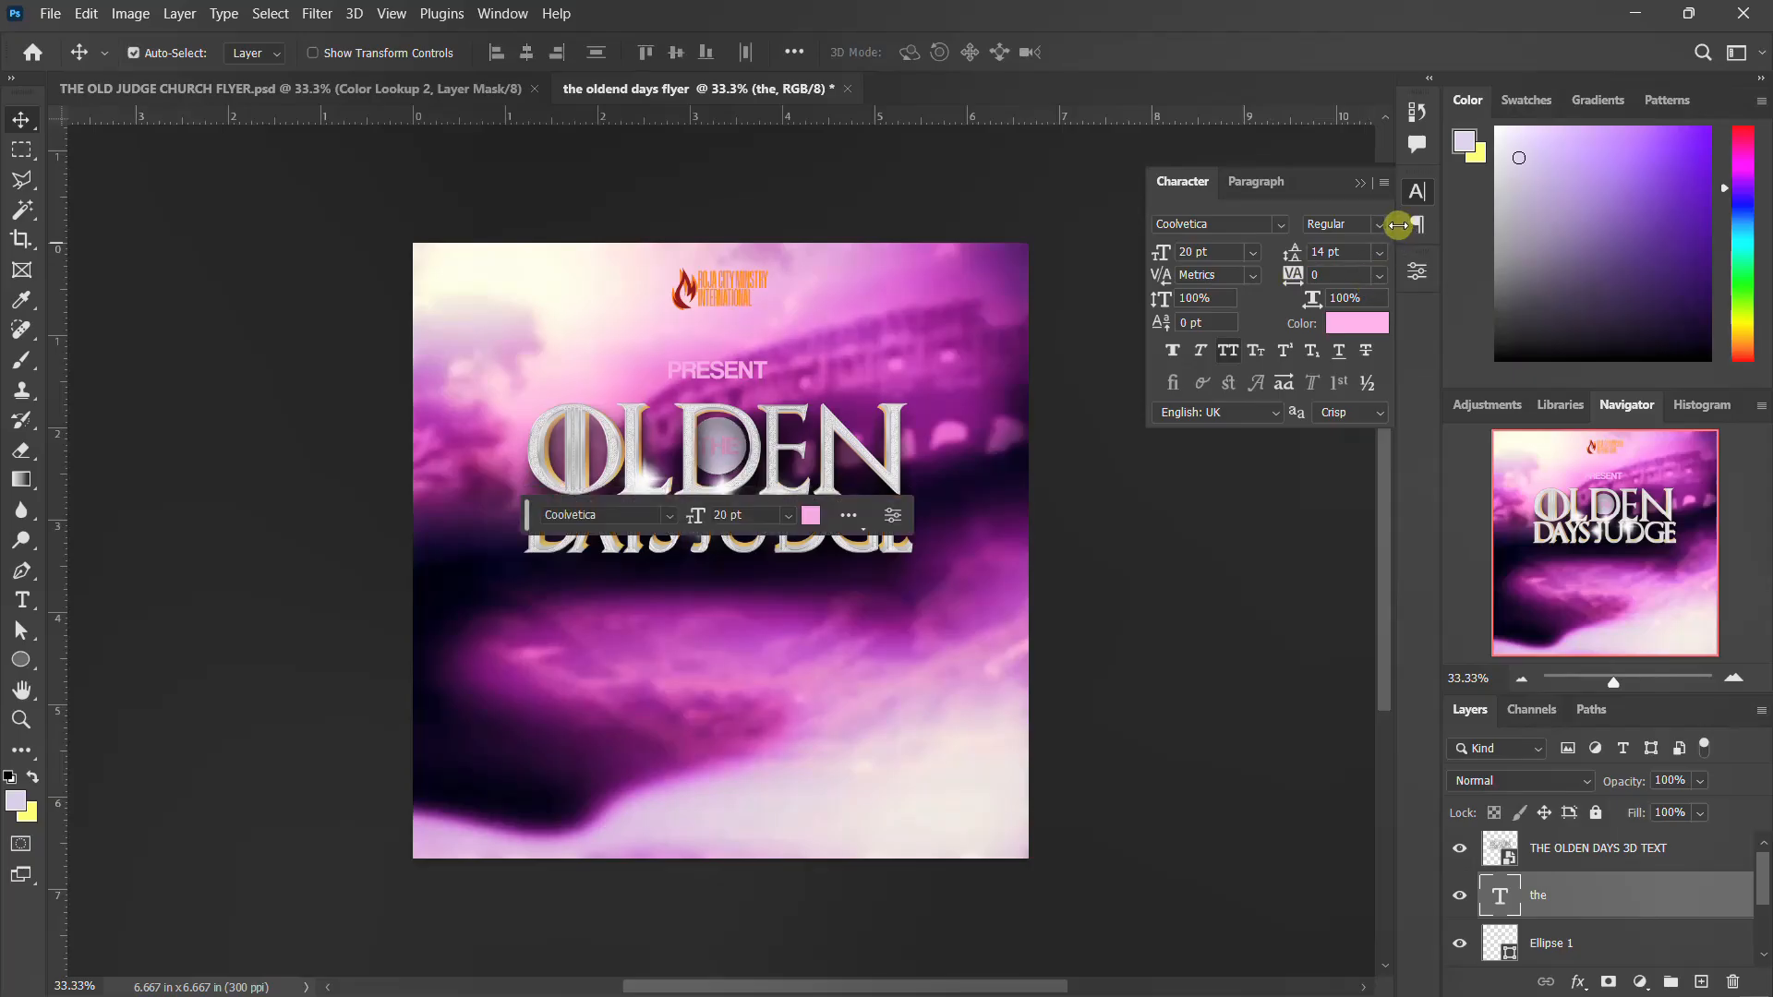
pyautogui.click(1405, 200)
# Group the 3D title, "THE", circle and "Present" layers and name the group THEME, checking it by toggling its visibility
pyautogui.click(1601, 896)
pyautogui.click(1589, 857)
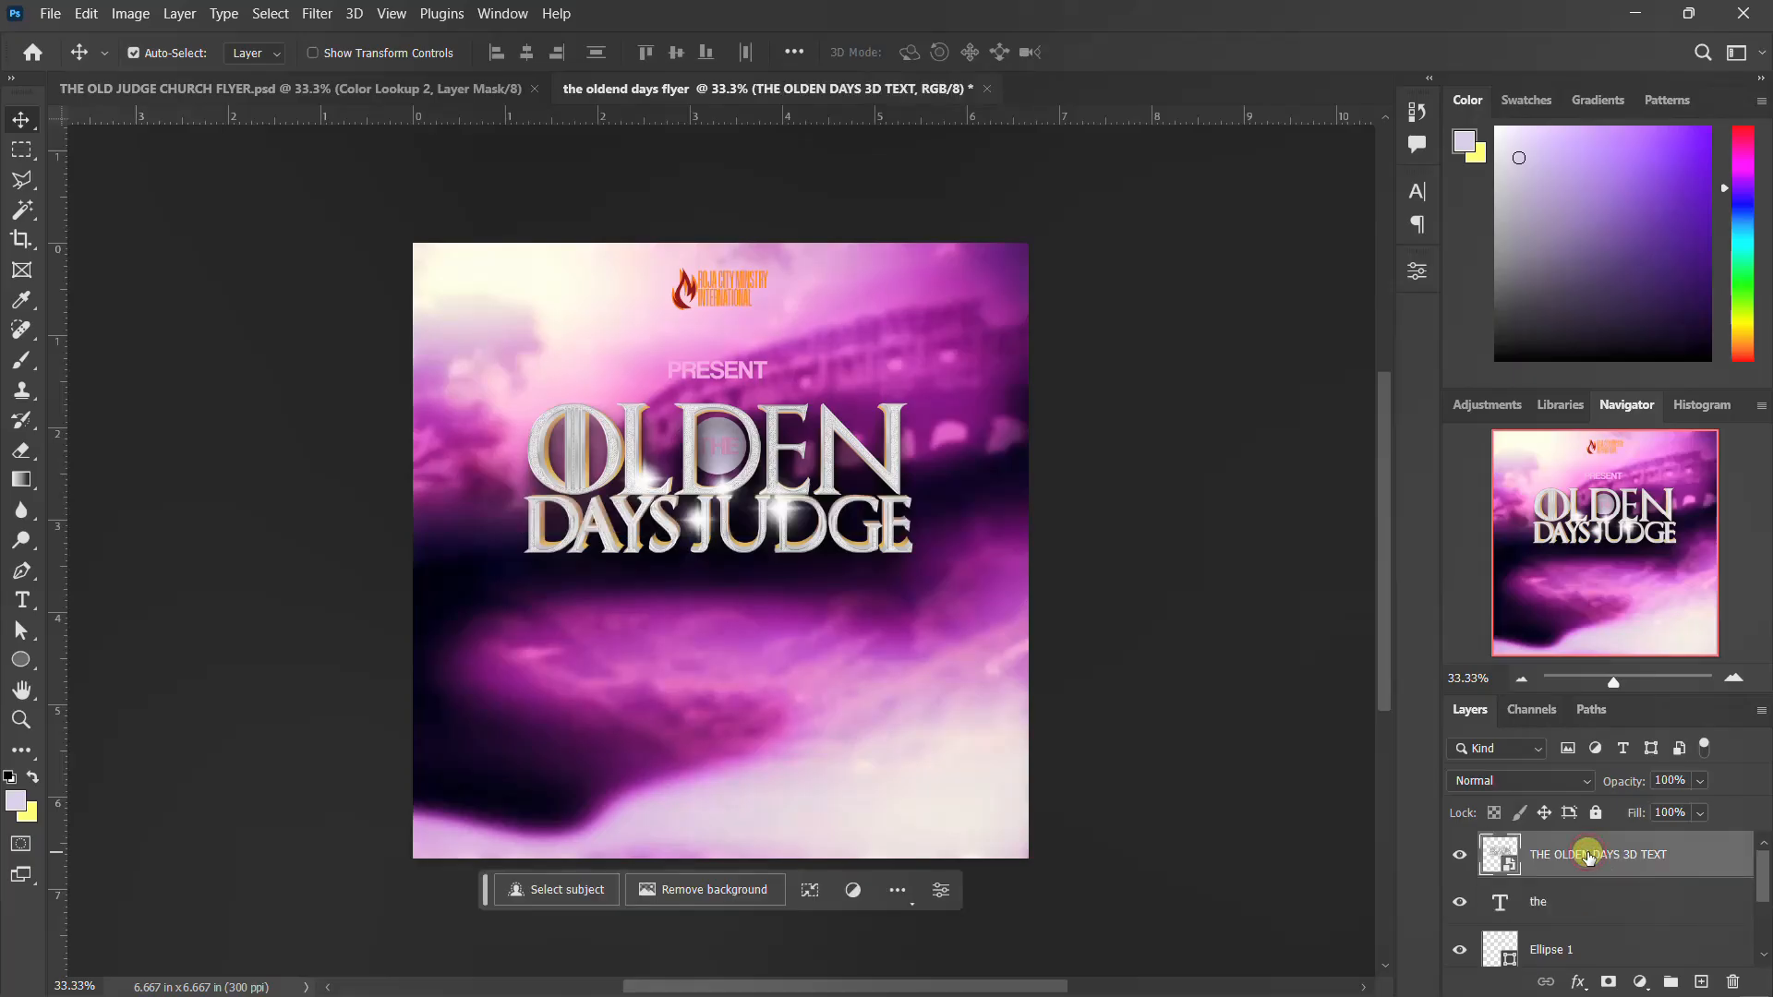
pyautogui.scroll(-2, 1583, 938)
pyautogui.keyDown('shift'); pyautogui.click(1582, 911); pyautogui.keyUp('shift')
pyautogui.scroll(2, 1581, 903)
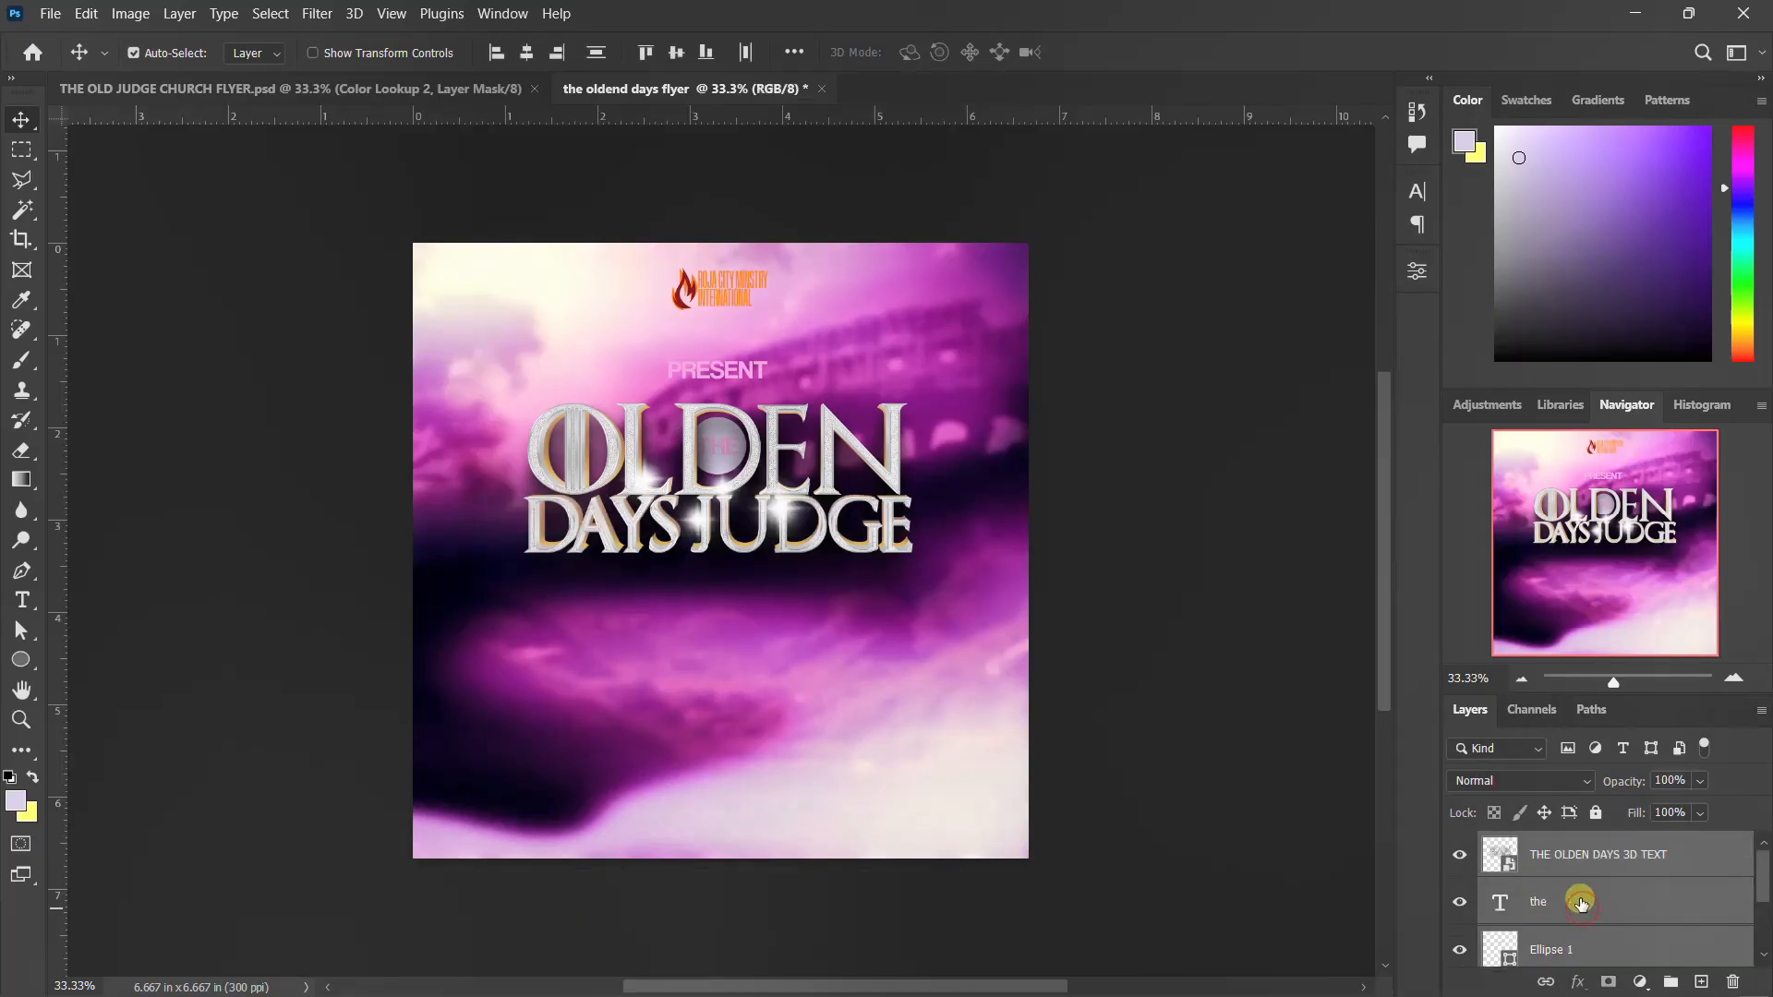
pyautogui.hotkey('ctrl', 'g')
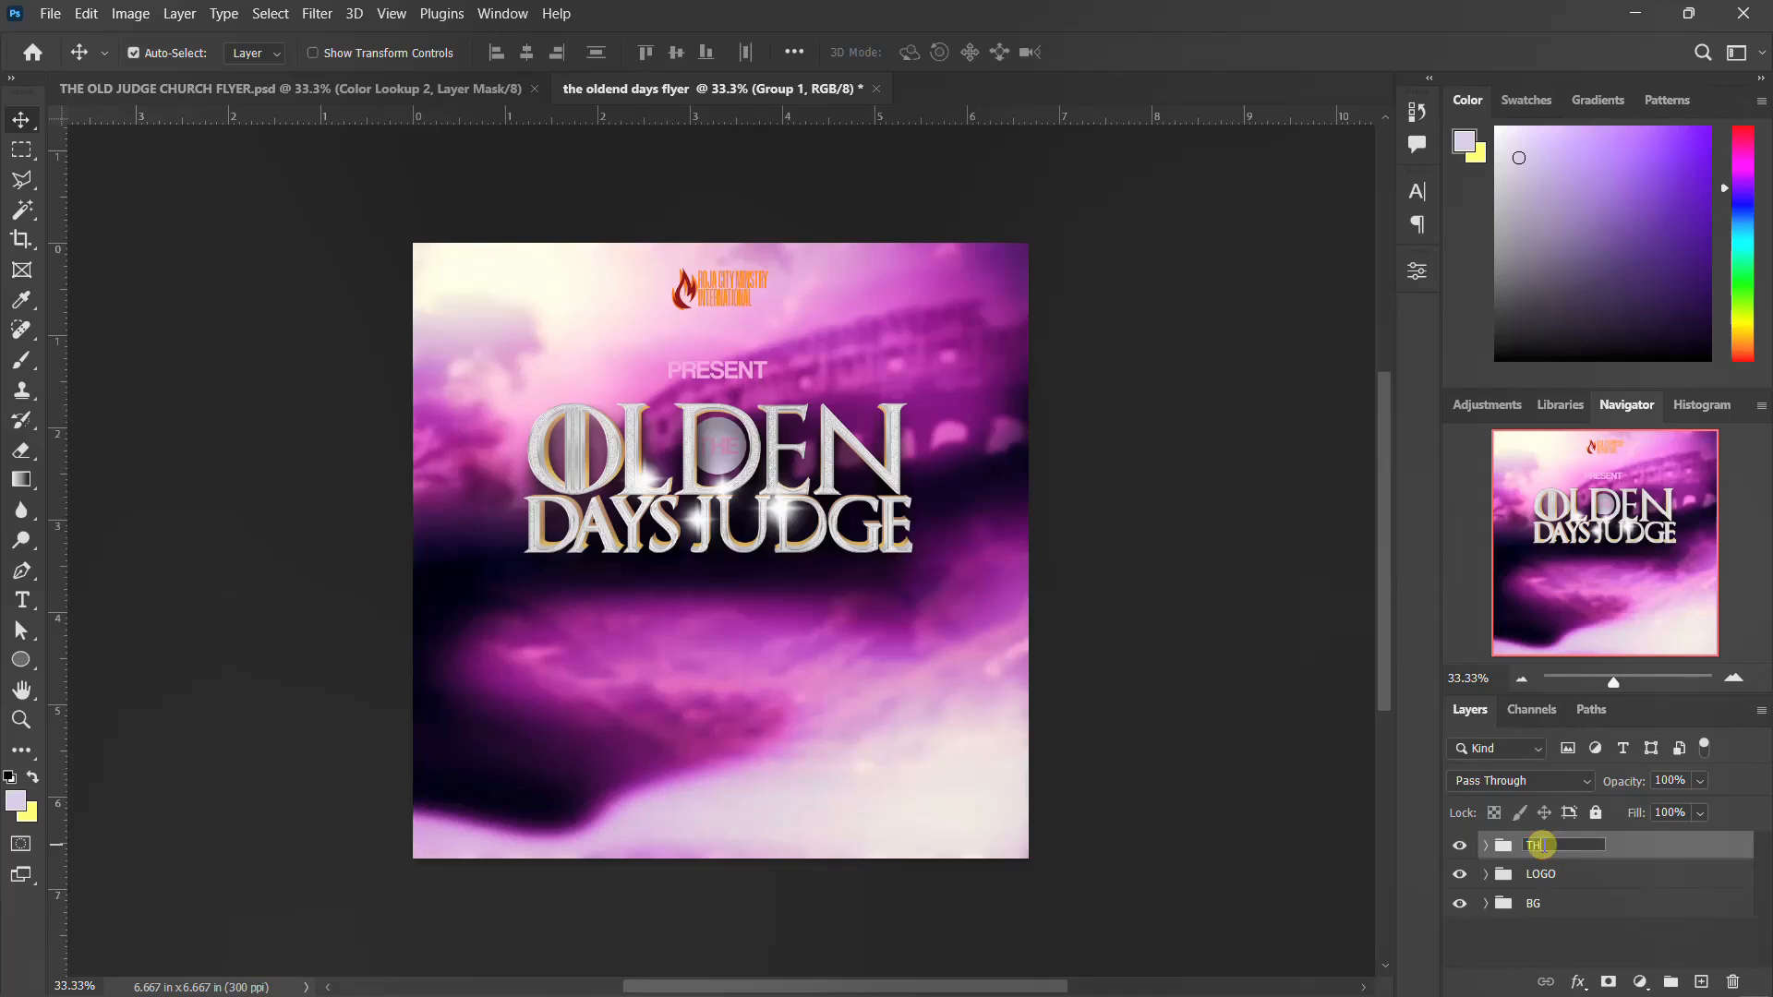
pyautogui.press('Return')
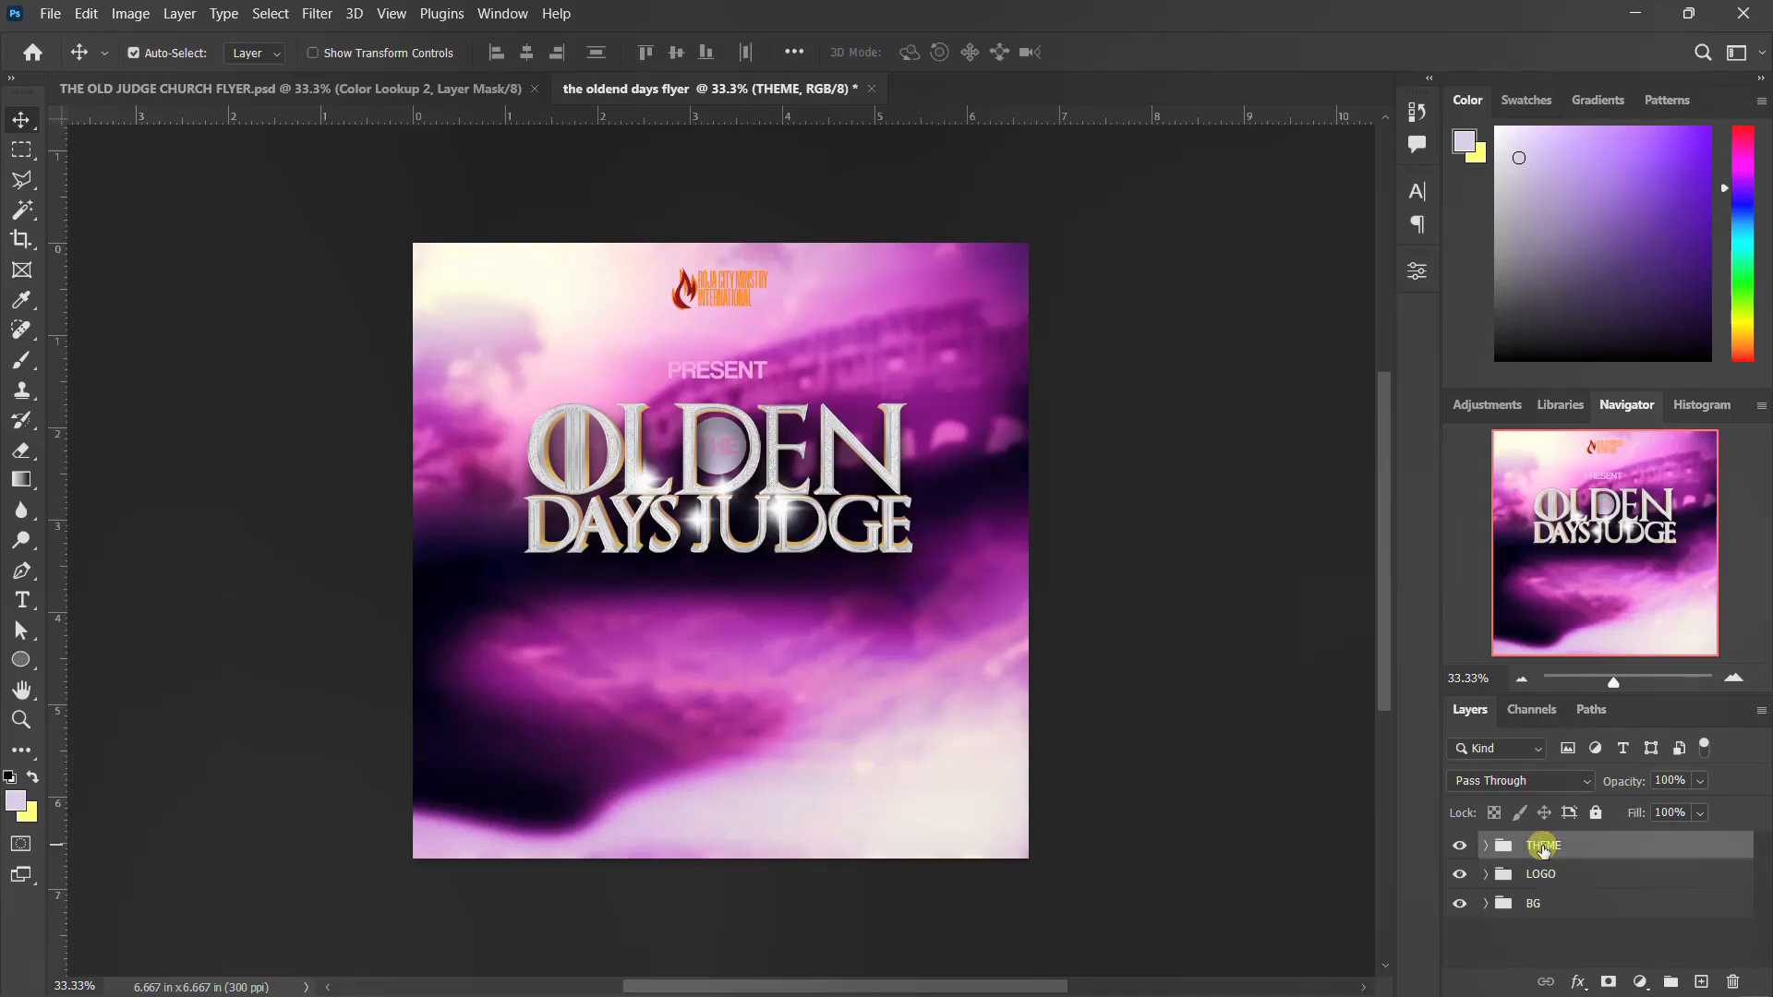
pyautogui.click(1454, 850)
pyautogui.click(1456, 850)
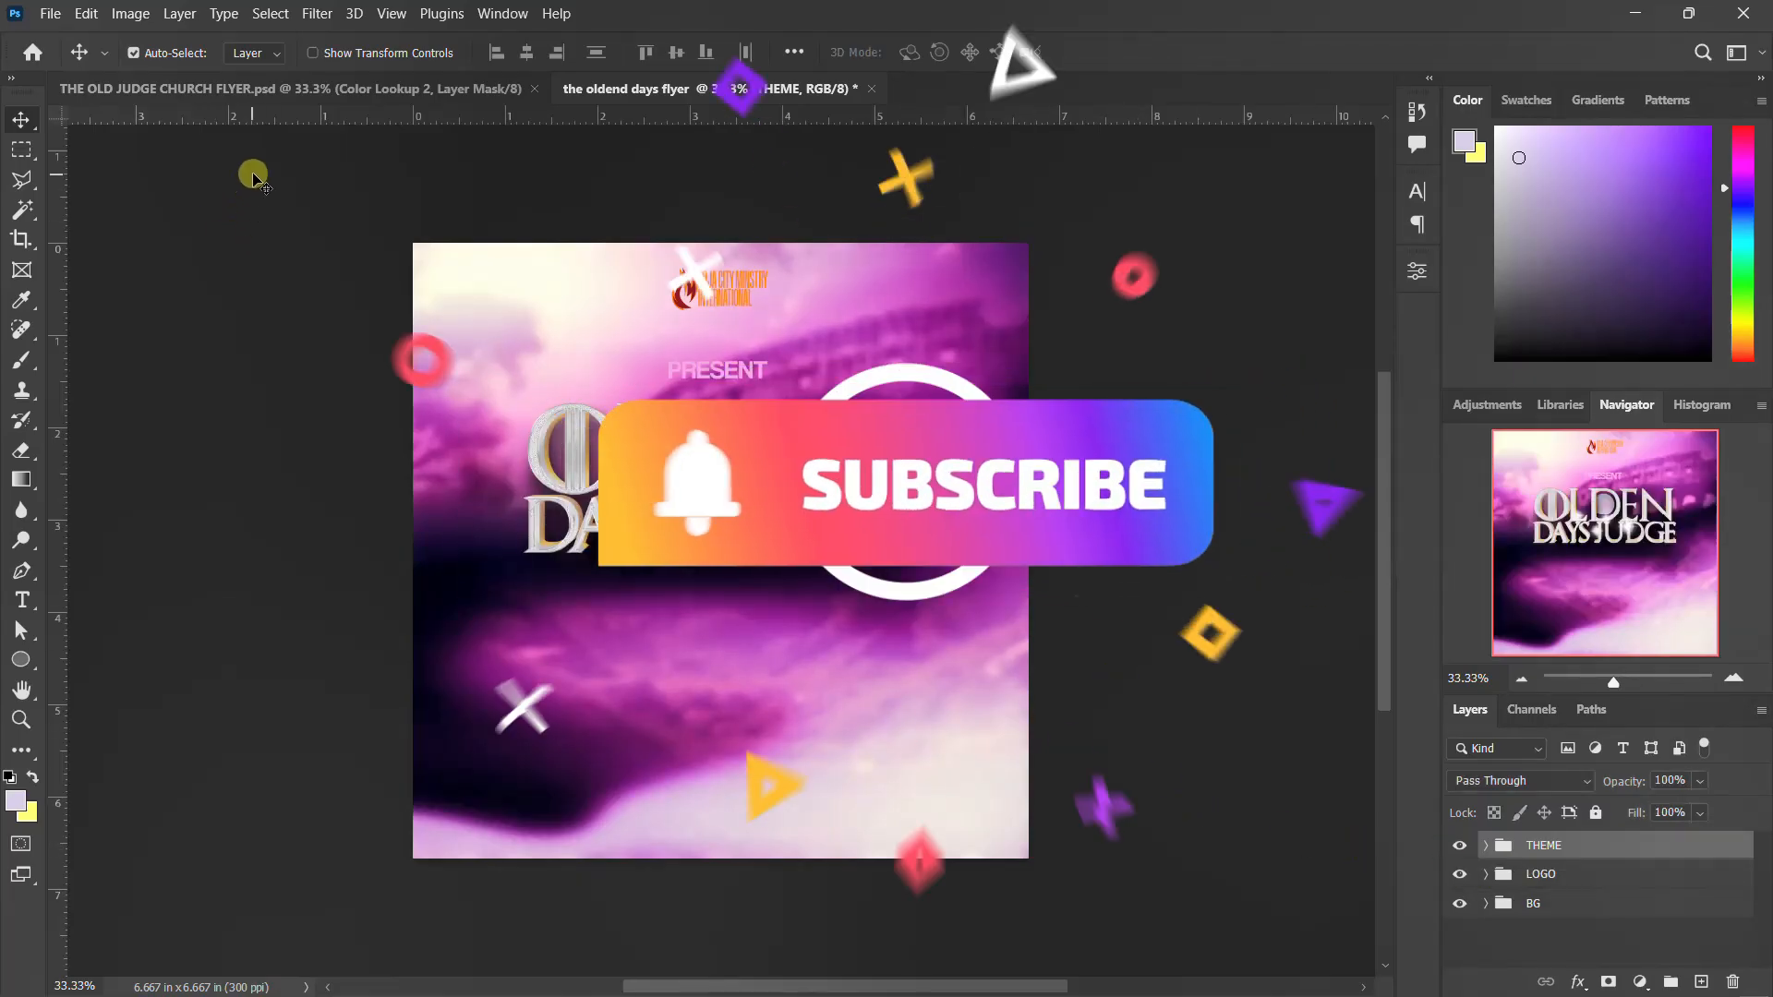
# Copy the red ribbon and "theme" text layers from THE OLD JUDGE CHURCH FLYER.psd into the oldend days flyer document, above the title
pyautogui.click(350, 97)
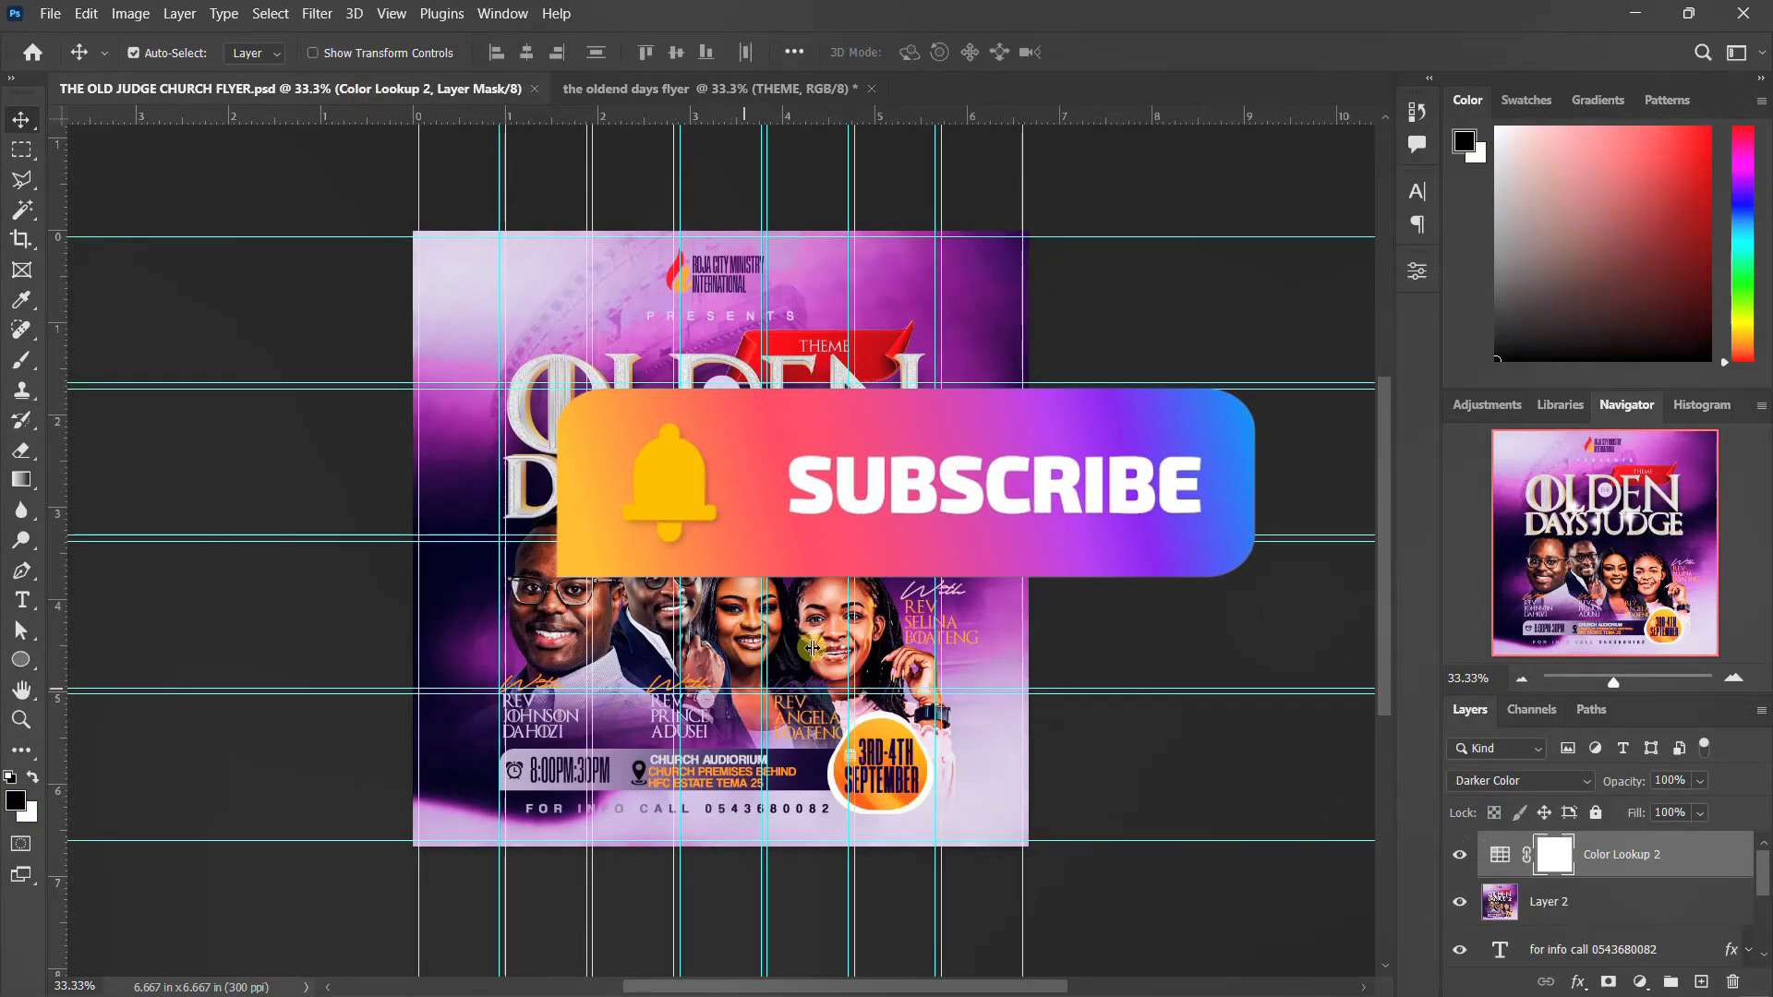
pyautogui.click(876, 352)
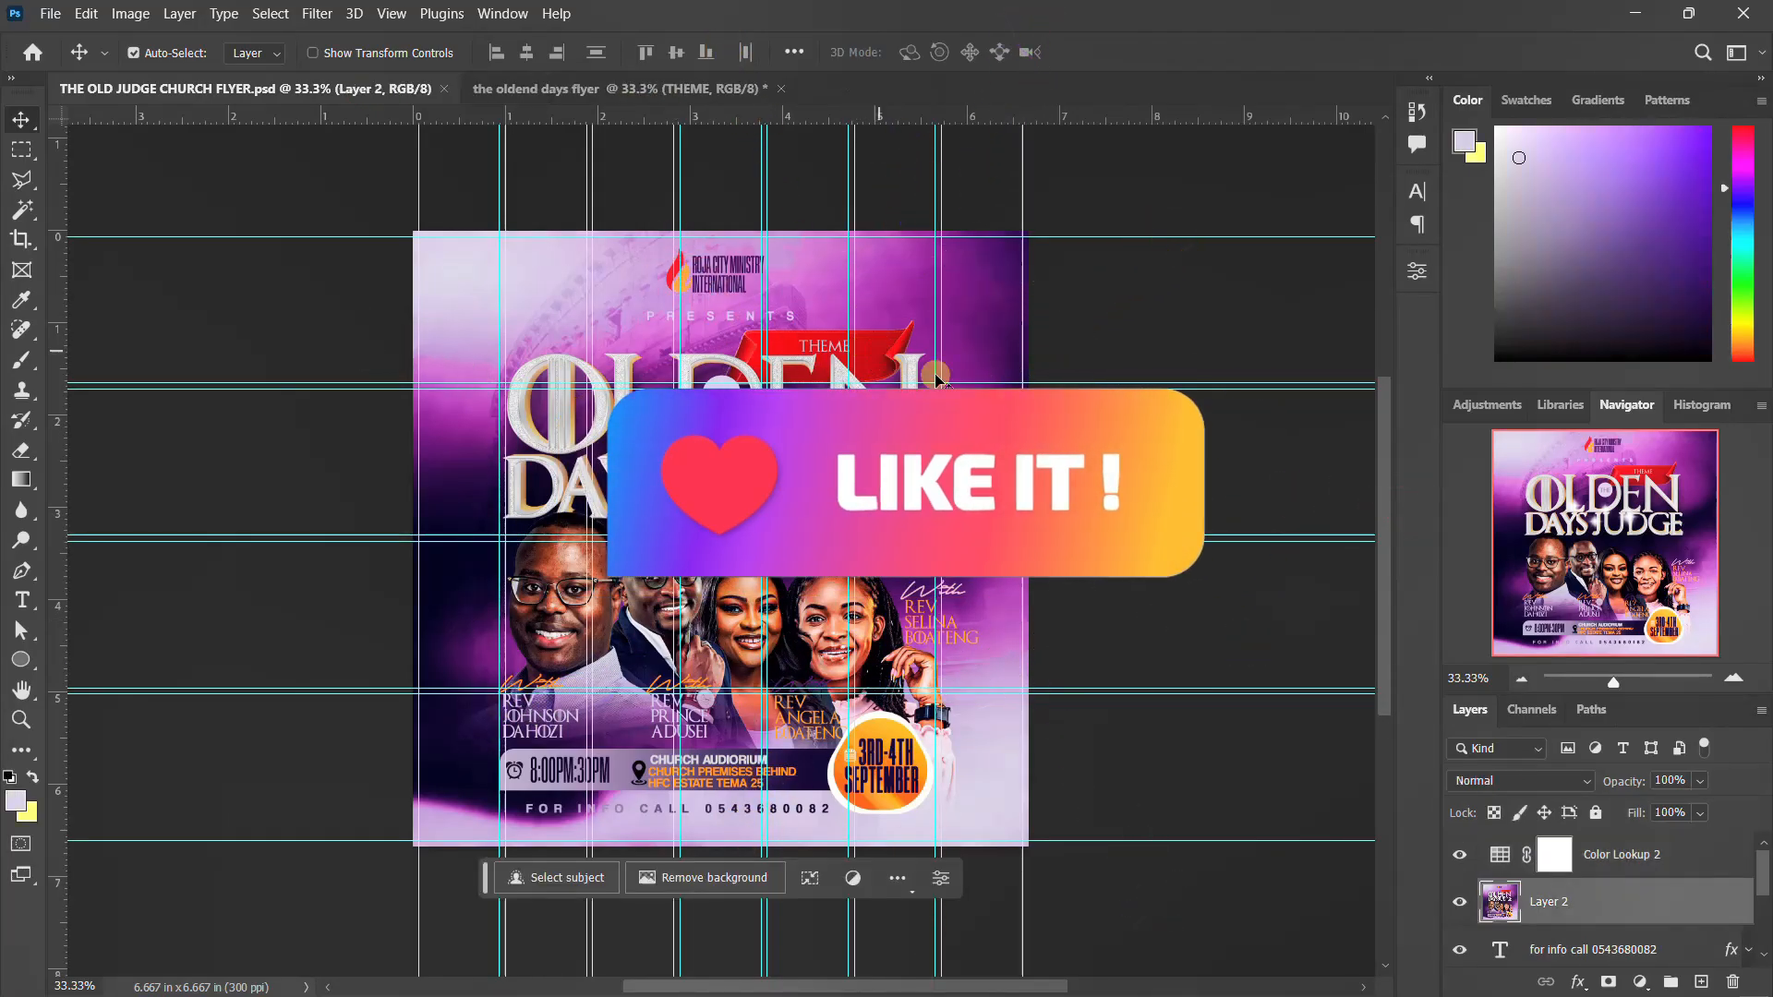
pyautogui.click(1456, 902)
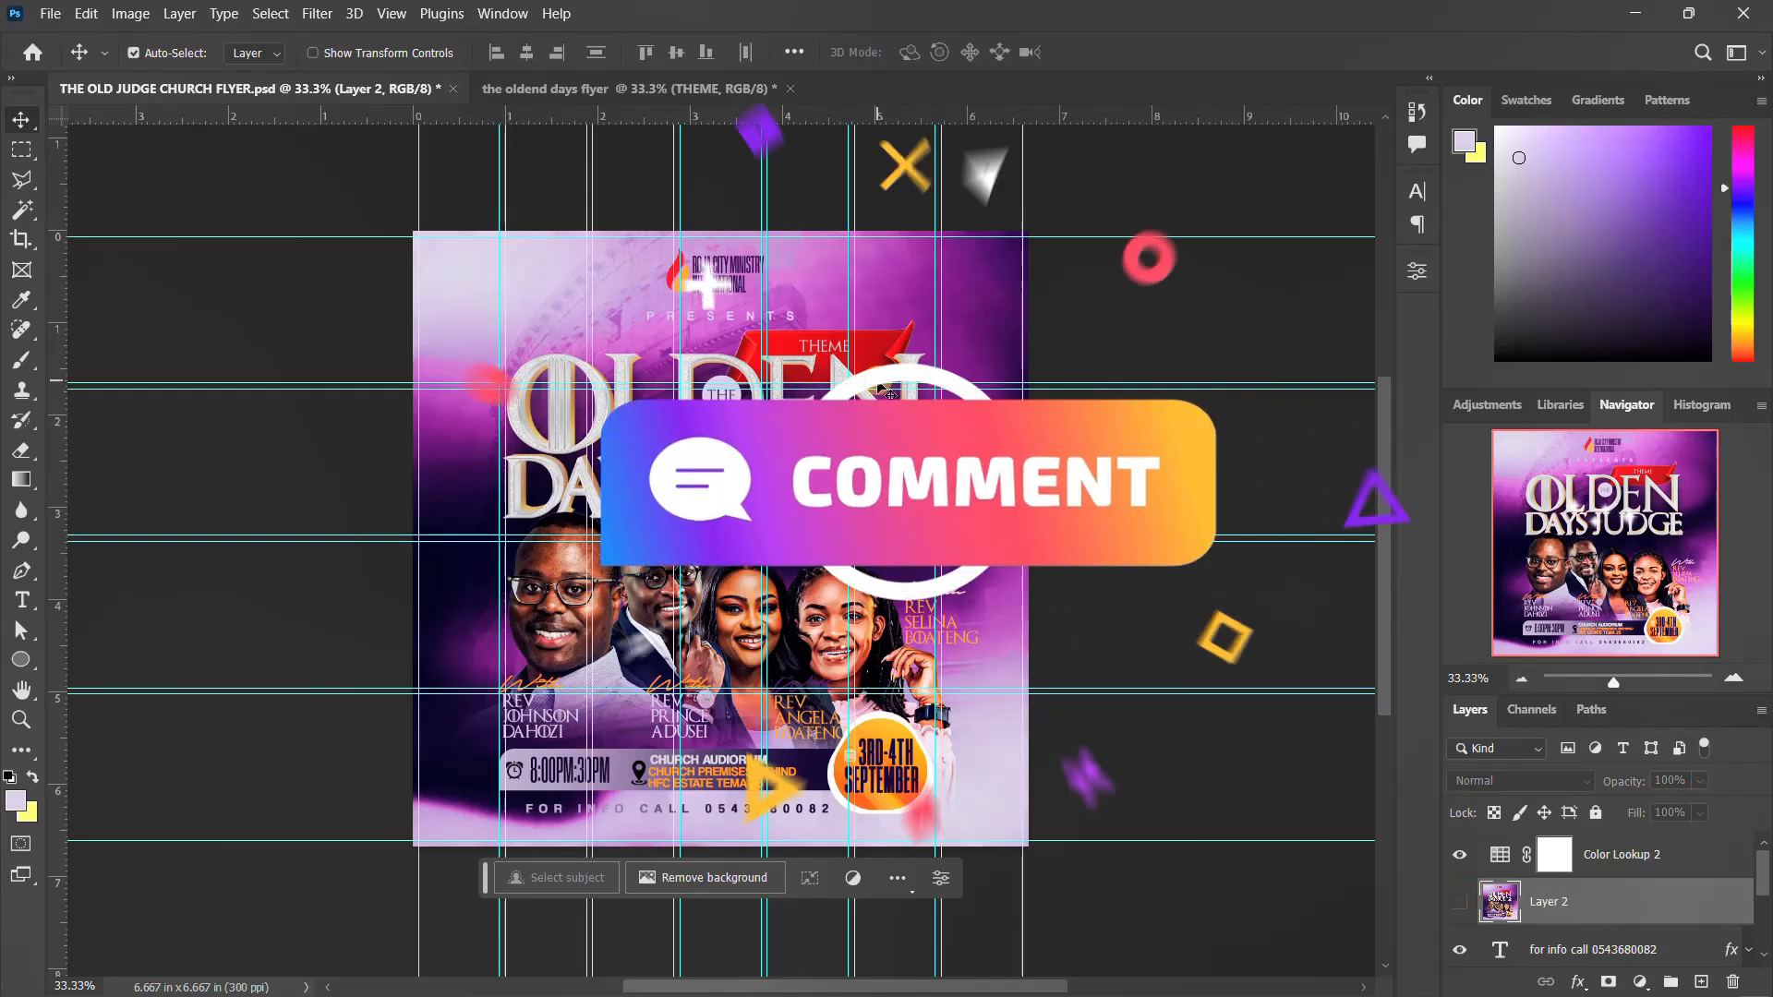
pyautogui.click(886, 367)
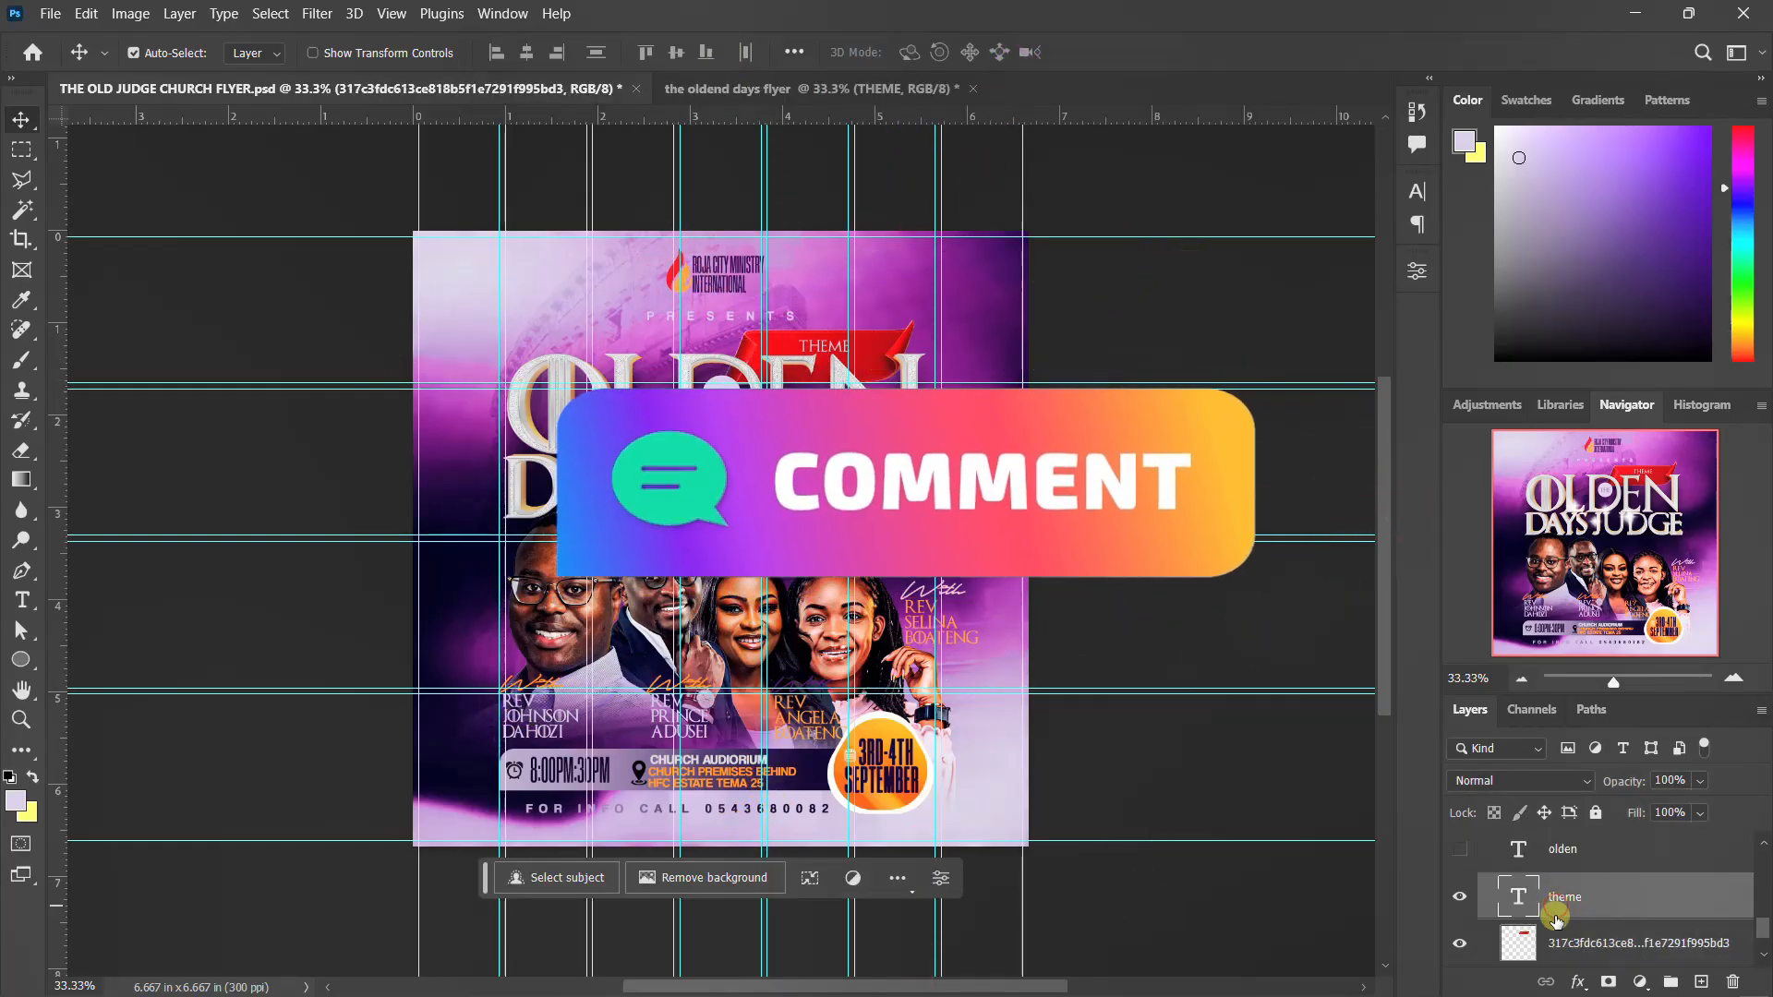
pyautogui.keyDown('shift'); pyautogui.click(1562, 943); pyautogui.keyUp('shift')
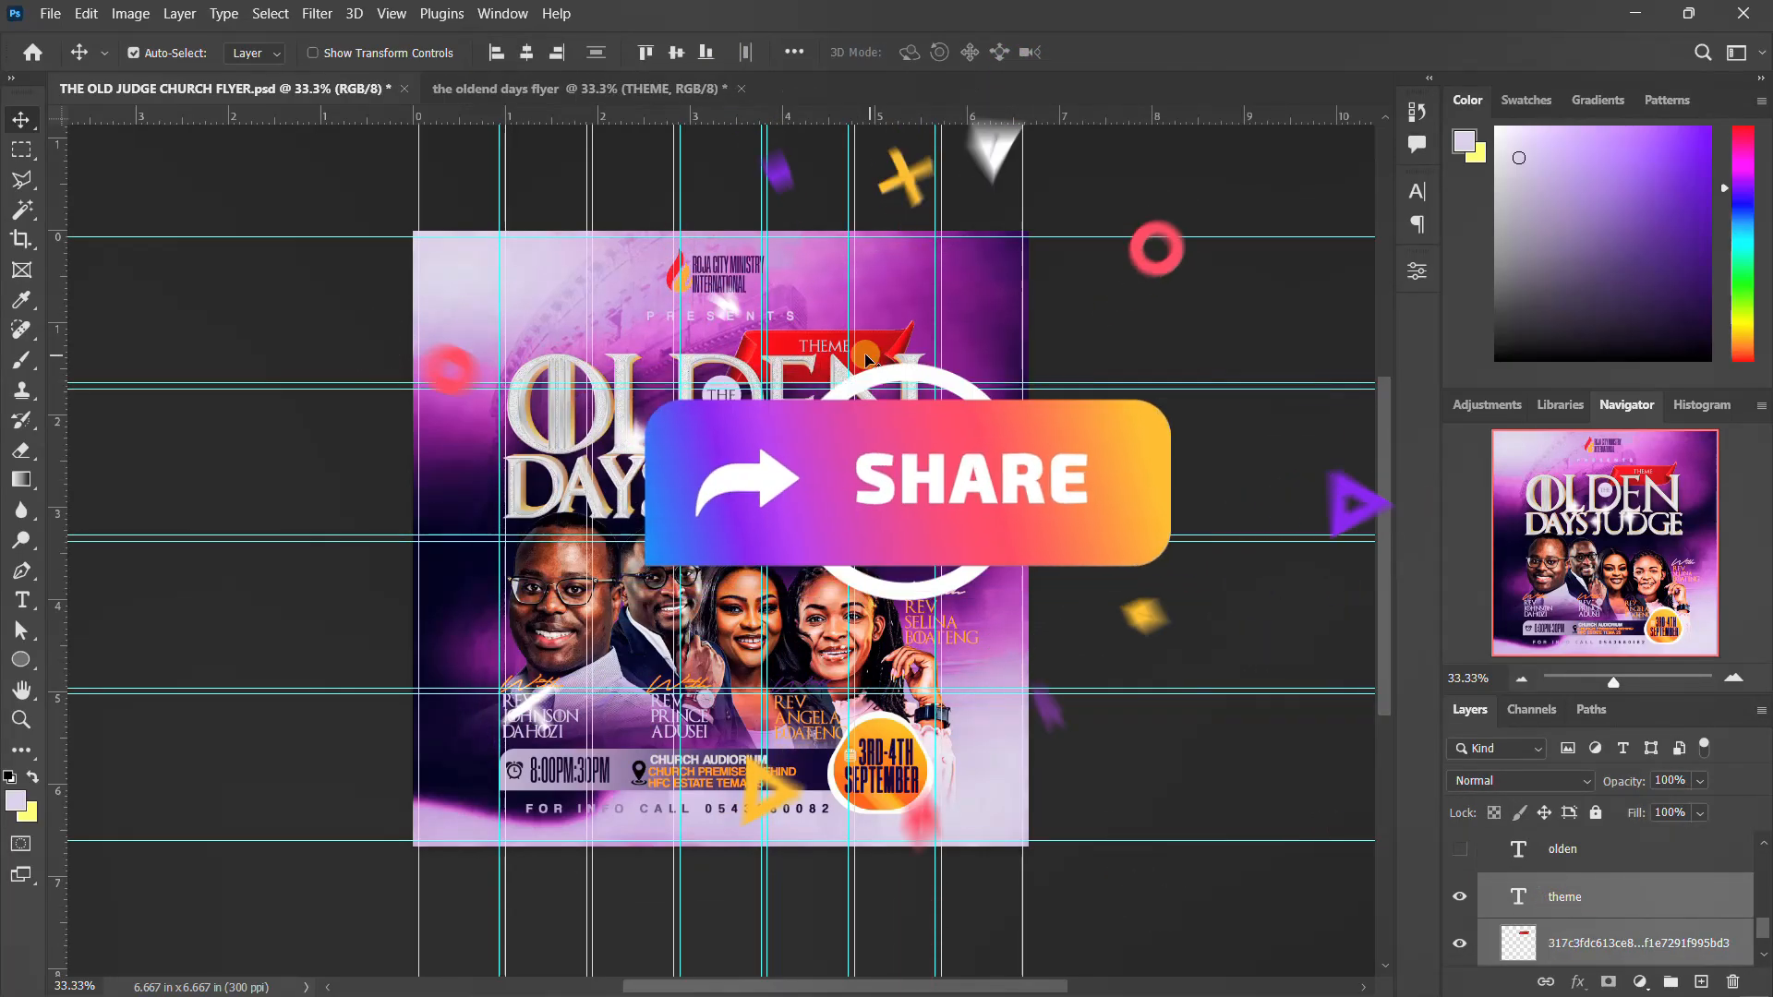
pyautogui.moveTo(866, 355); pyautogui.dragTo(821, 403)
# Stack the THEME group above the ribbon and "theme" text, and group them all together under the name THEME
pyautogui.moveTo(1551, 944); pyautogui.dragTo(1552, 843)
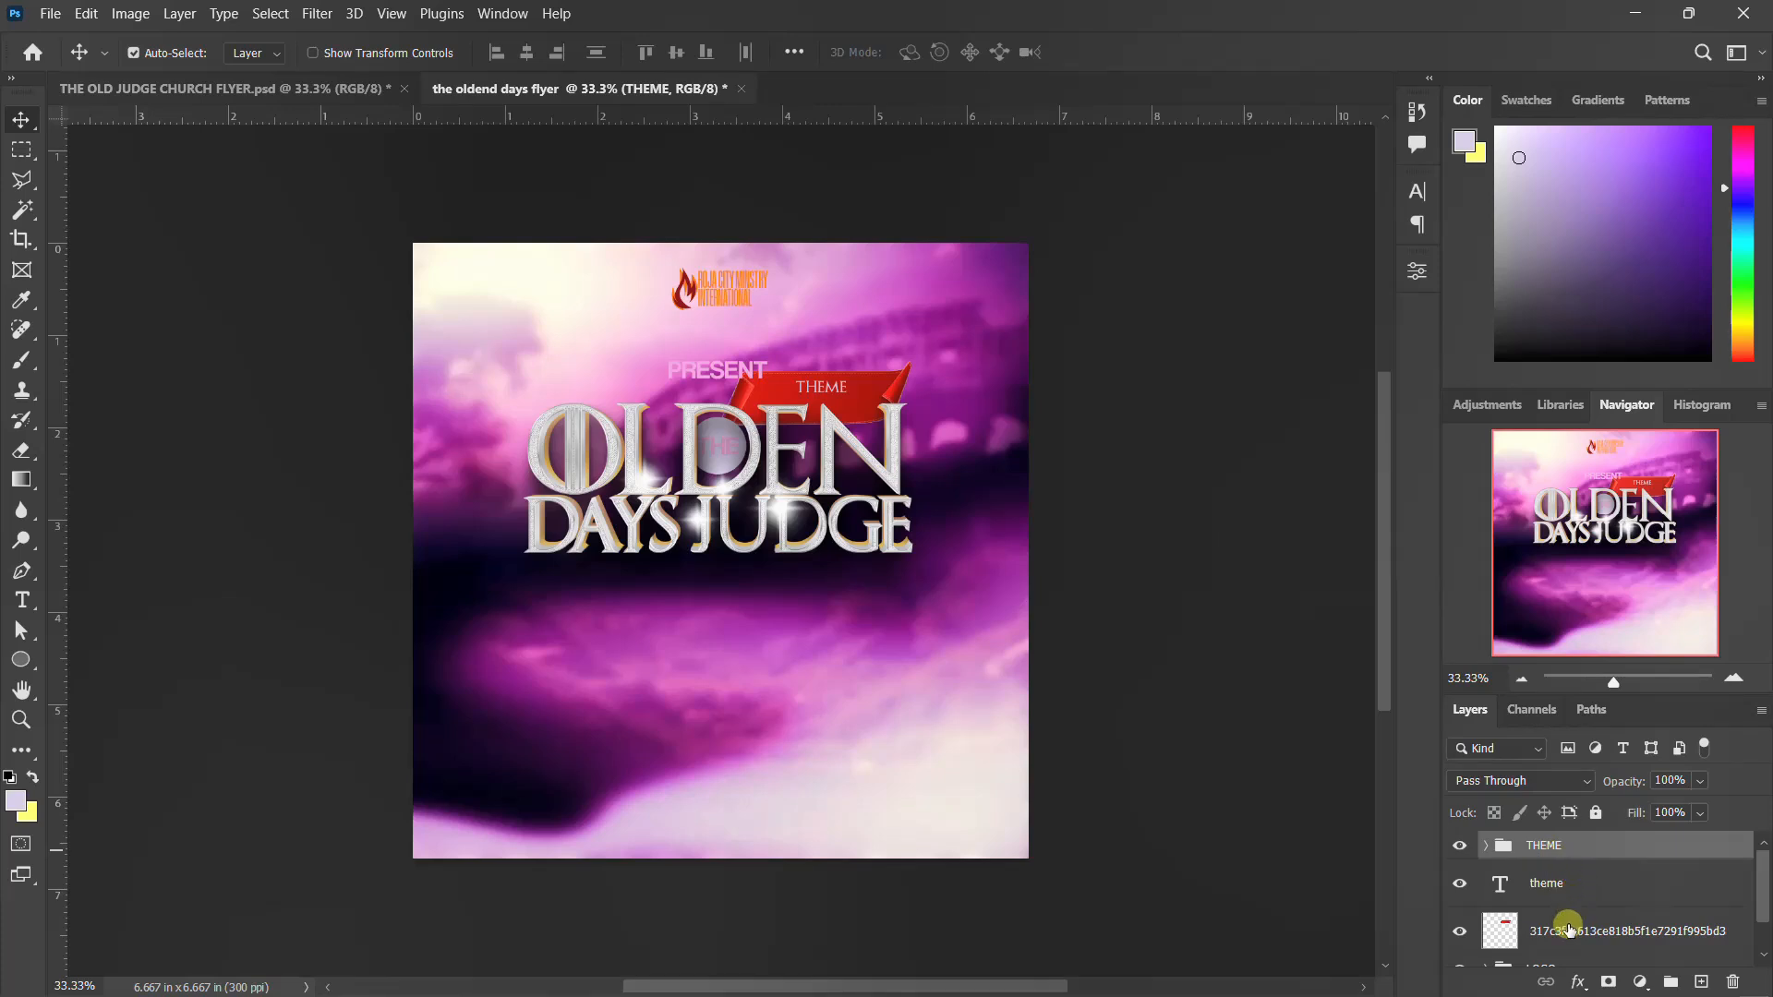
pyautogui.keyDown('shift'); pyautogui.click(1569, 928); pyautogui.keyUp('shift')
pyautogui.hotkey('ctrl', 'g')
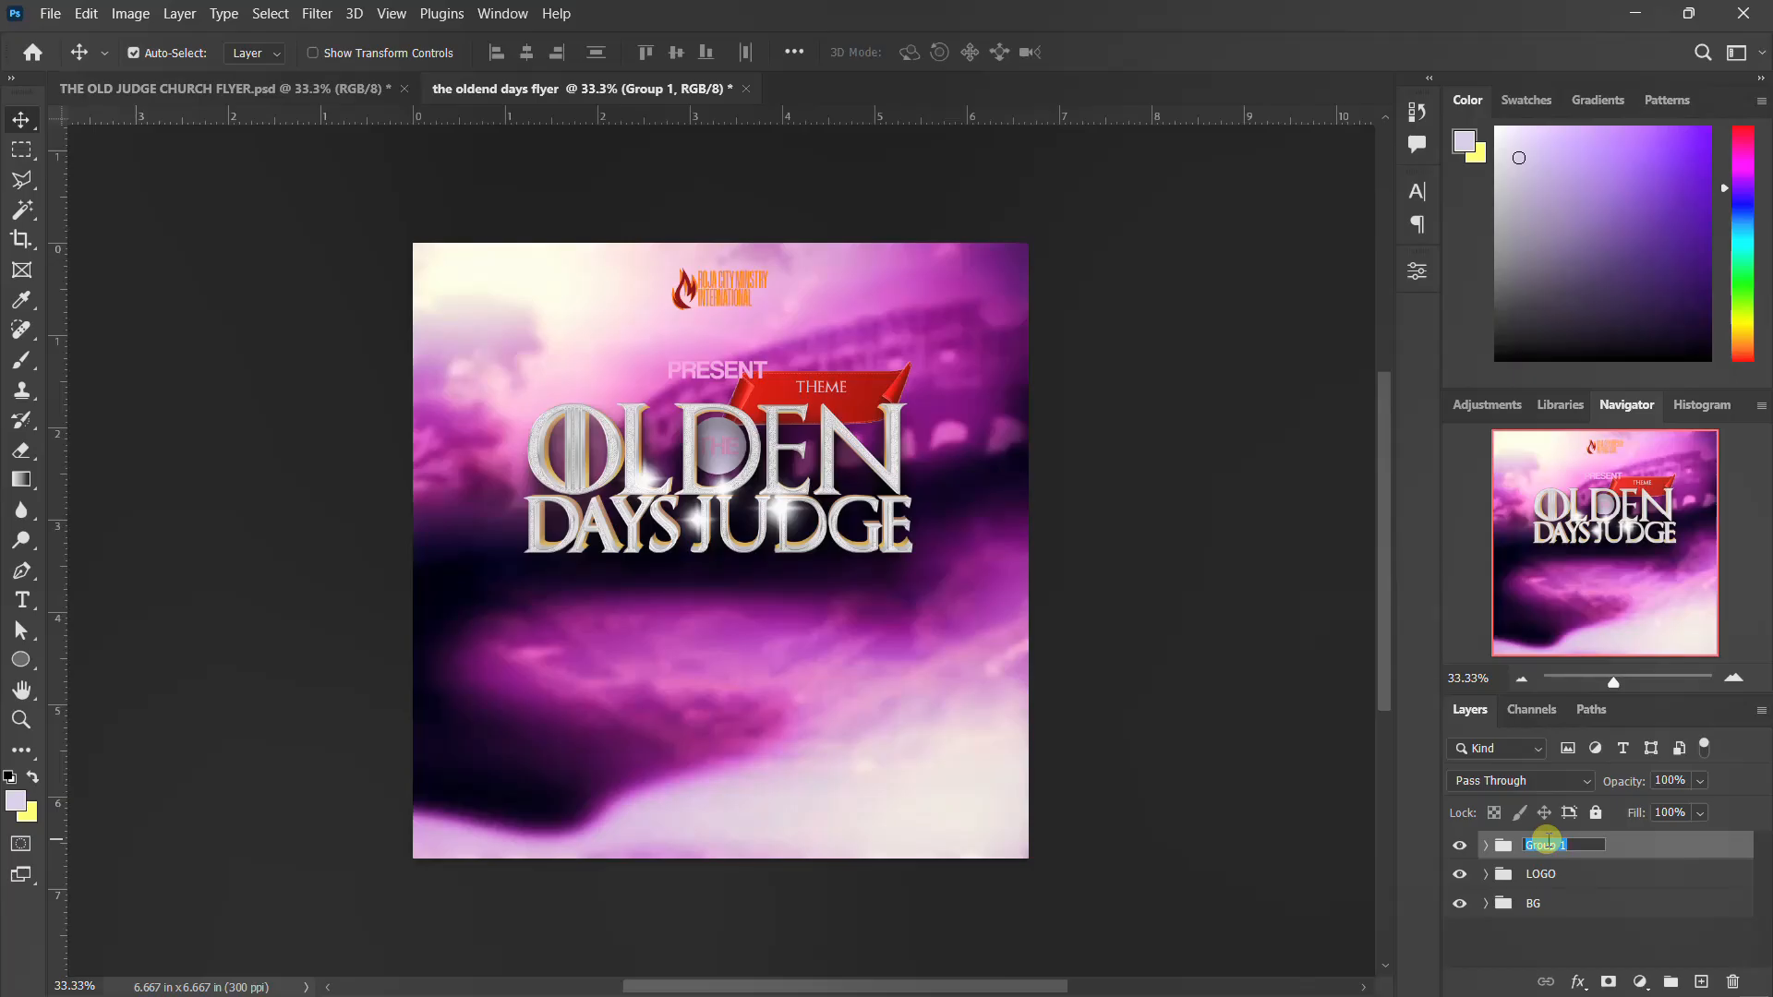
pyautogui.press('Return')
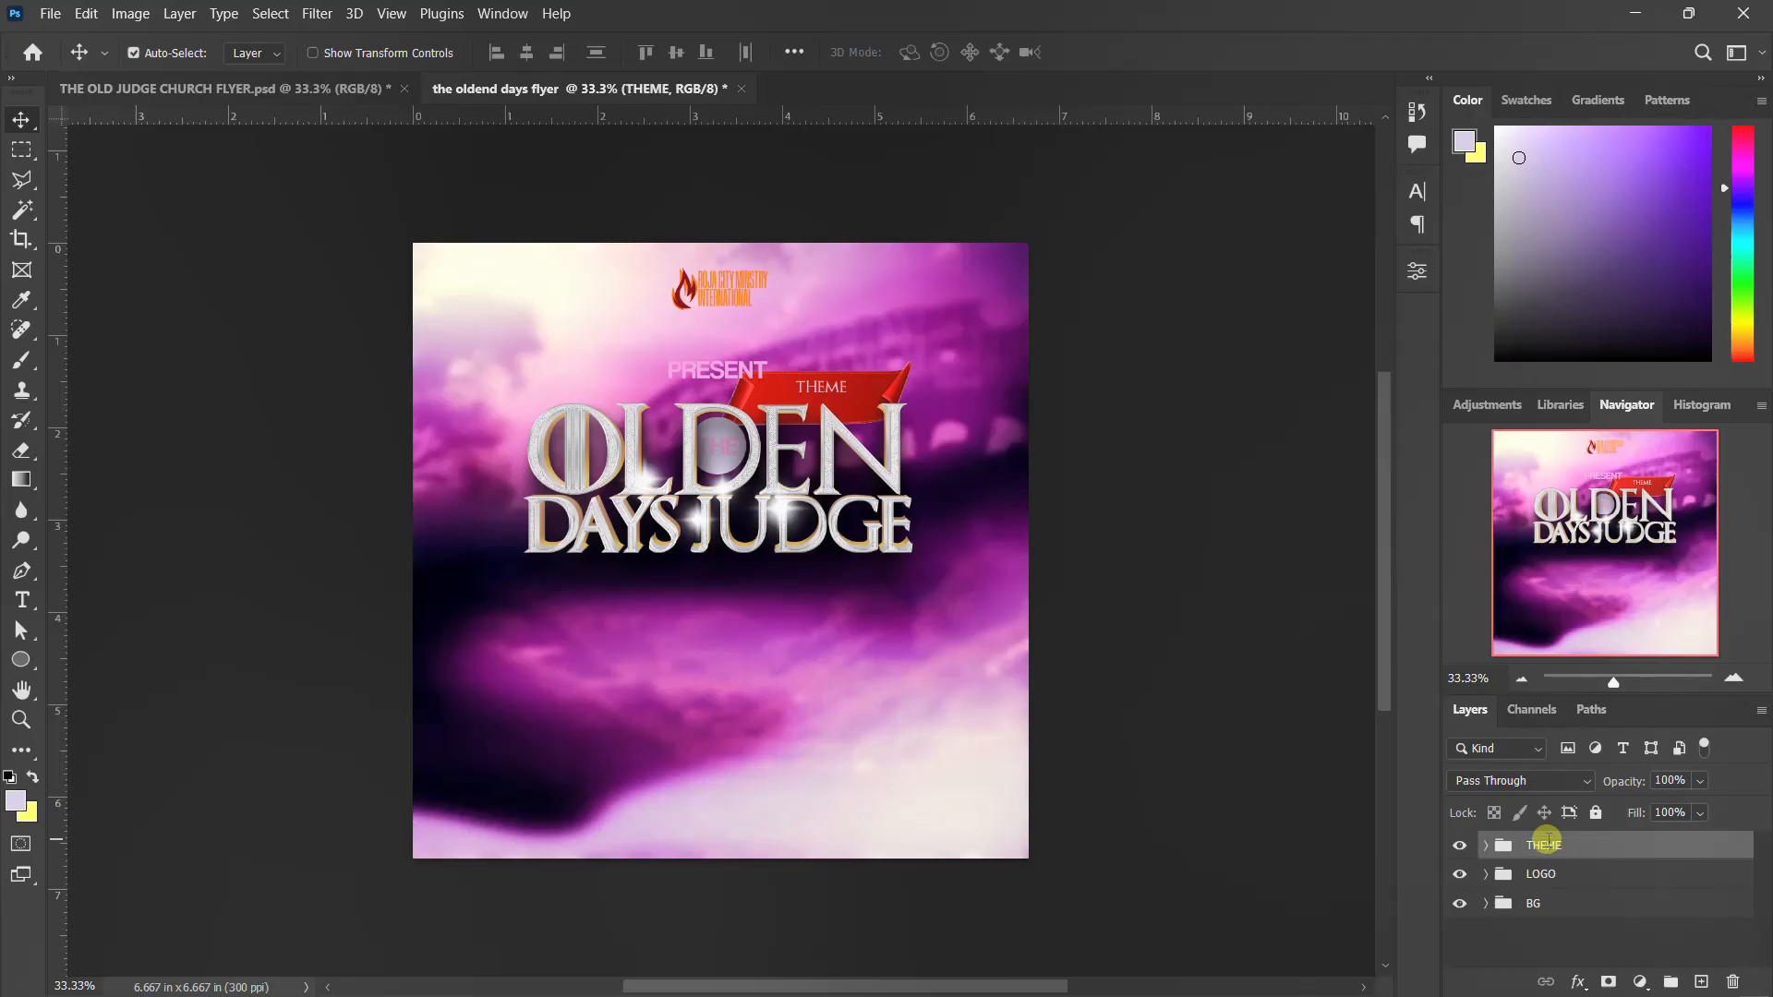
# Nudge the whole THEME group slightly downward
pyautogui.press('Down')
pyautogui.press('Down')
pyautogui.press('Down')
pyautogui.press('Down')
pyautogui.press('Down')
pyautogui.press('Down')
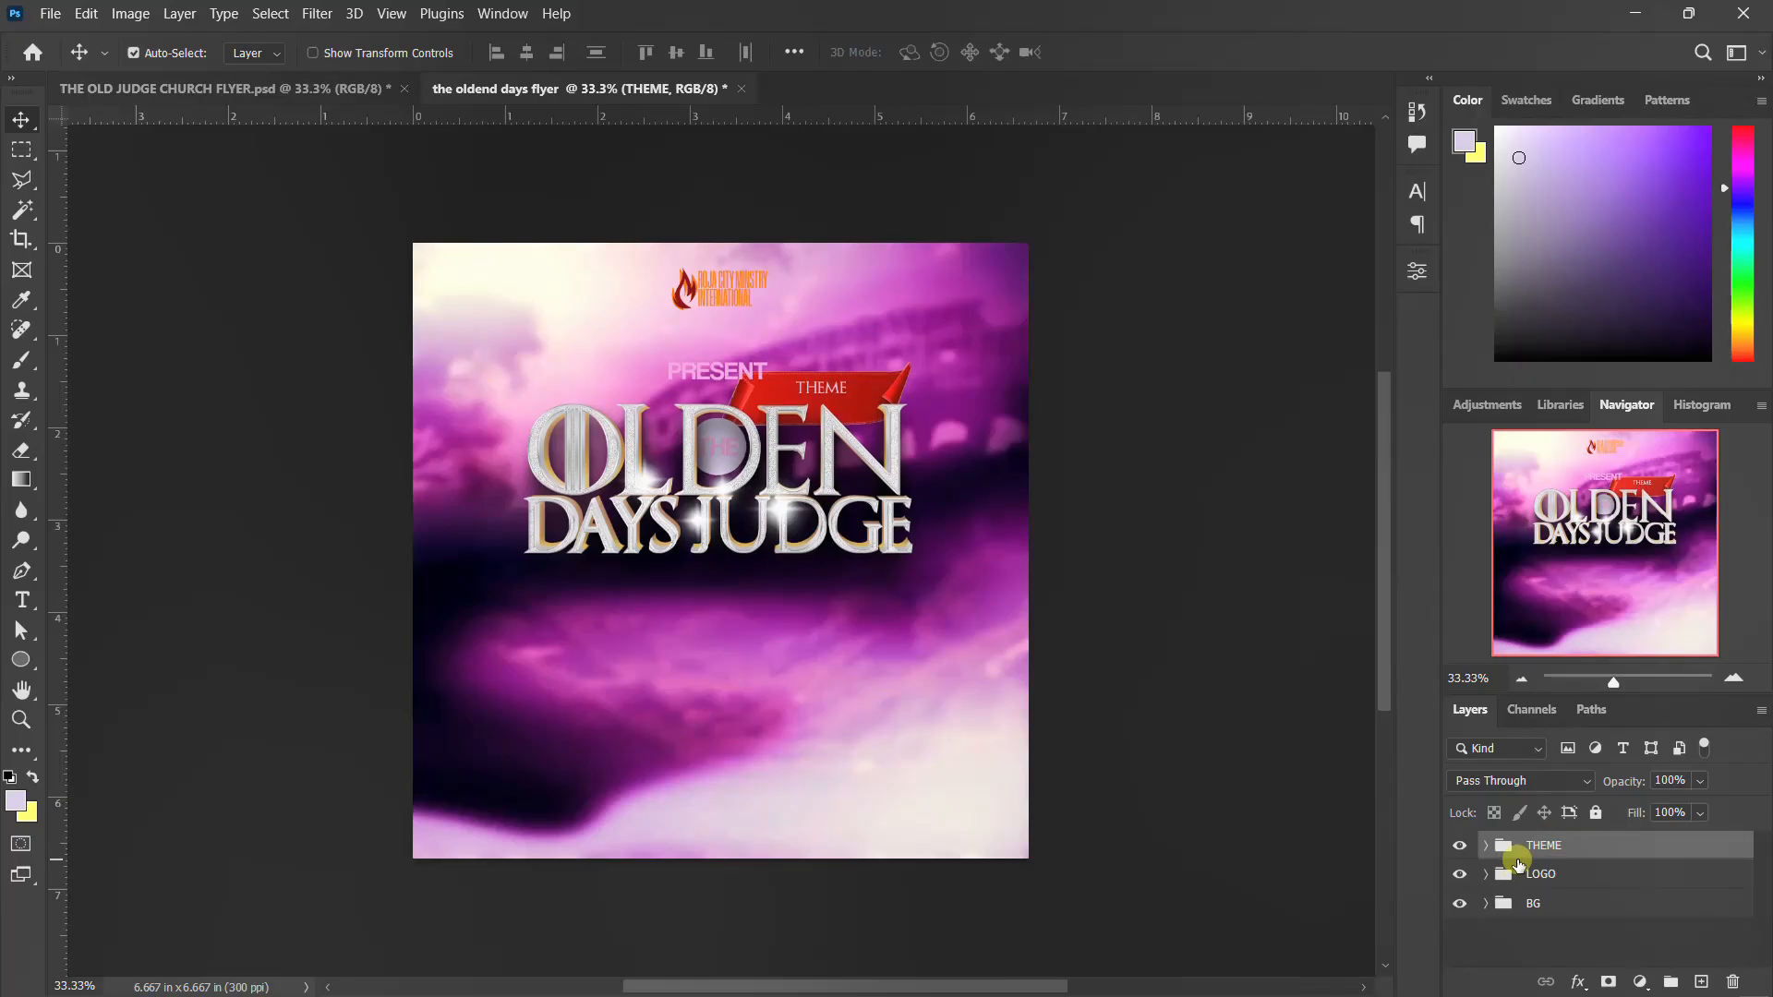
# Nudge the "Present" text up, clear of the red ribbon, and collapse the THEME group
pyautogui.click(725, 379)
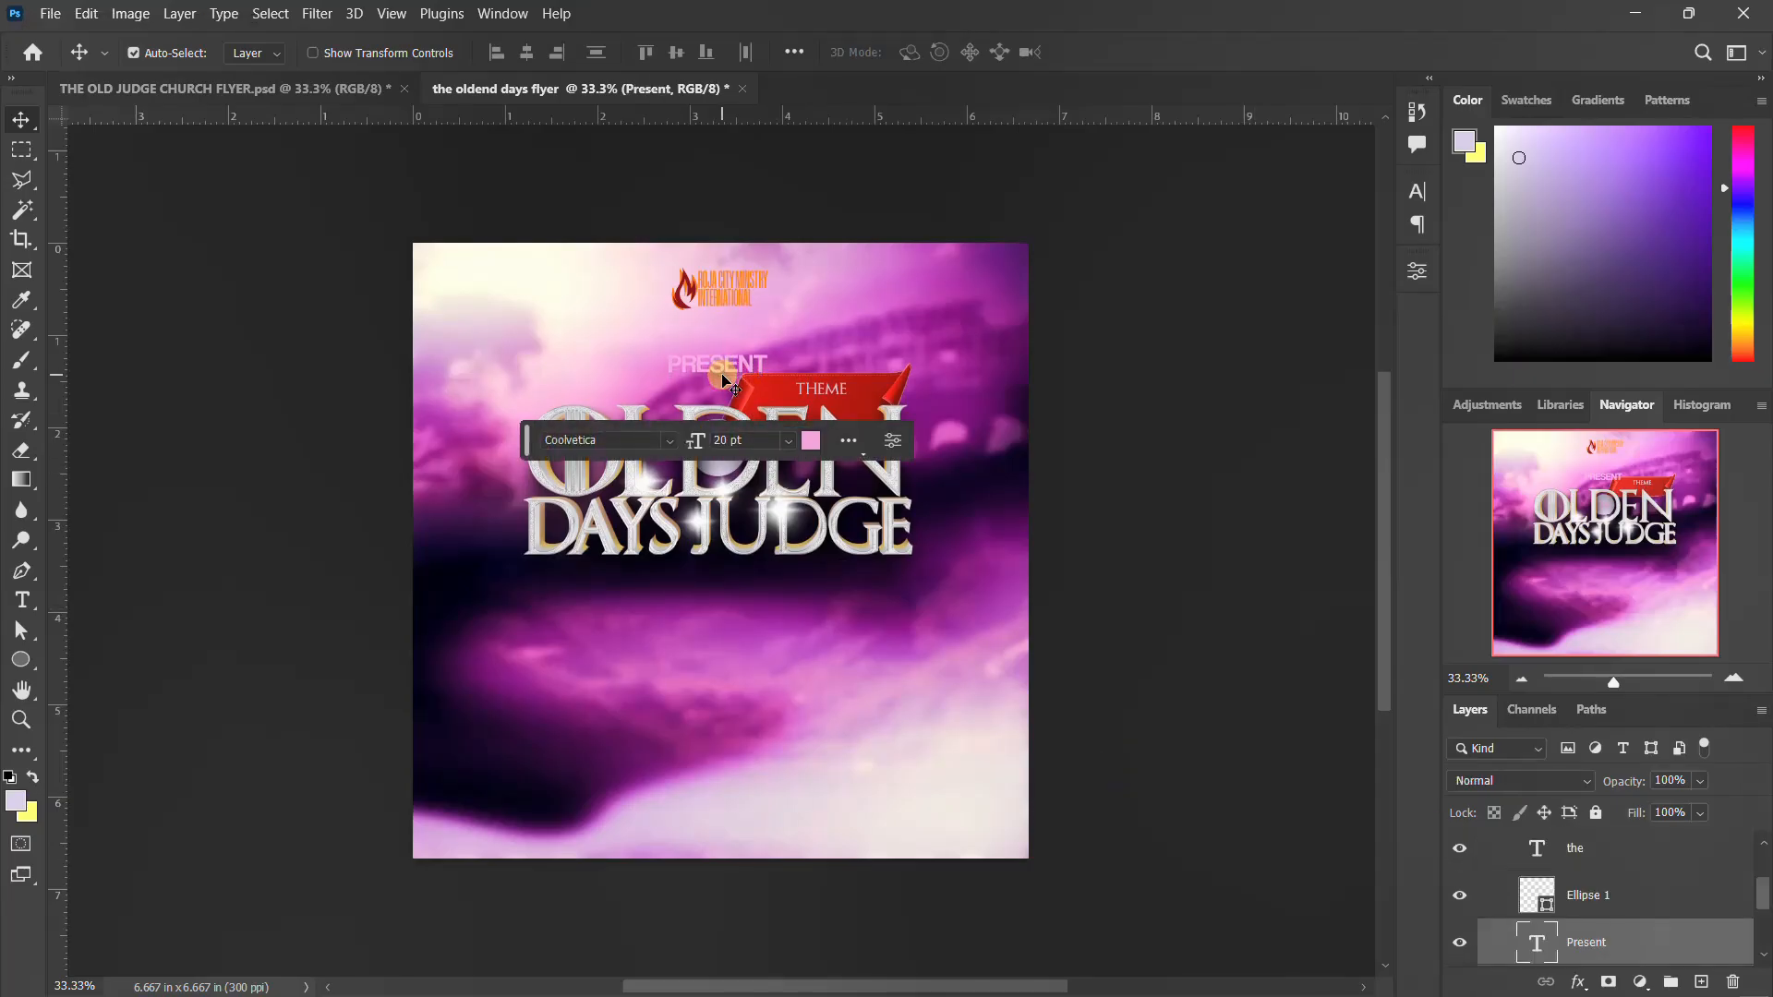
pyautogui.press('Up')
pyautogui.press('Up')
pyautogui.press('Up')
pyautogui.press('Up')
pyautogui.press('Up')
pyautogui.press('Up')
pyautogui.press('Up')
pyautogui.press('Up')
pyautogui.press('Up')
pyautogui.press('Up')
pyautogui.press('Up')
pyautogui.press('Up')
pyautogui.press('Up')
pyautogui.press('Up')
pyautogui.press('Up')
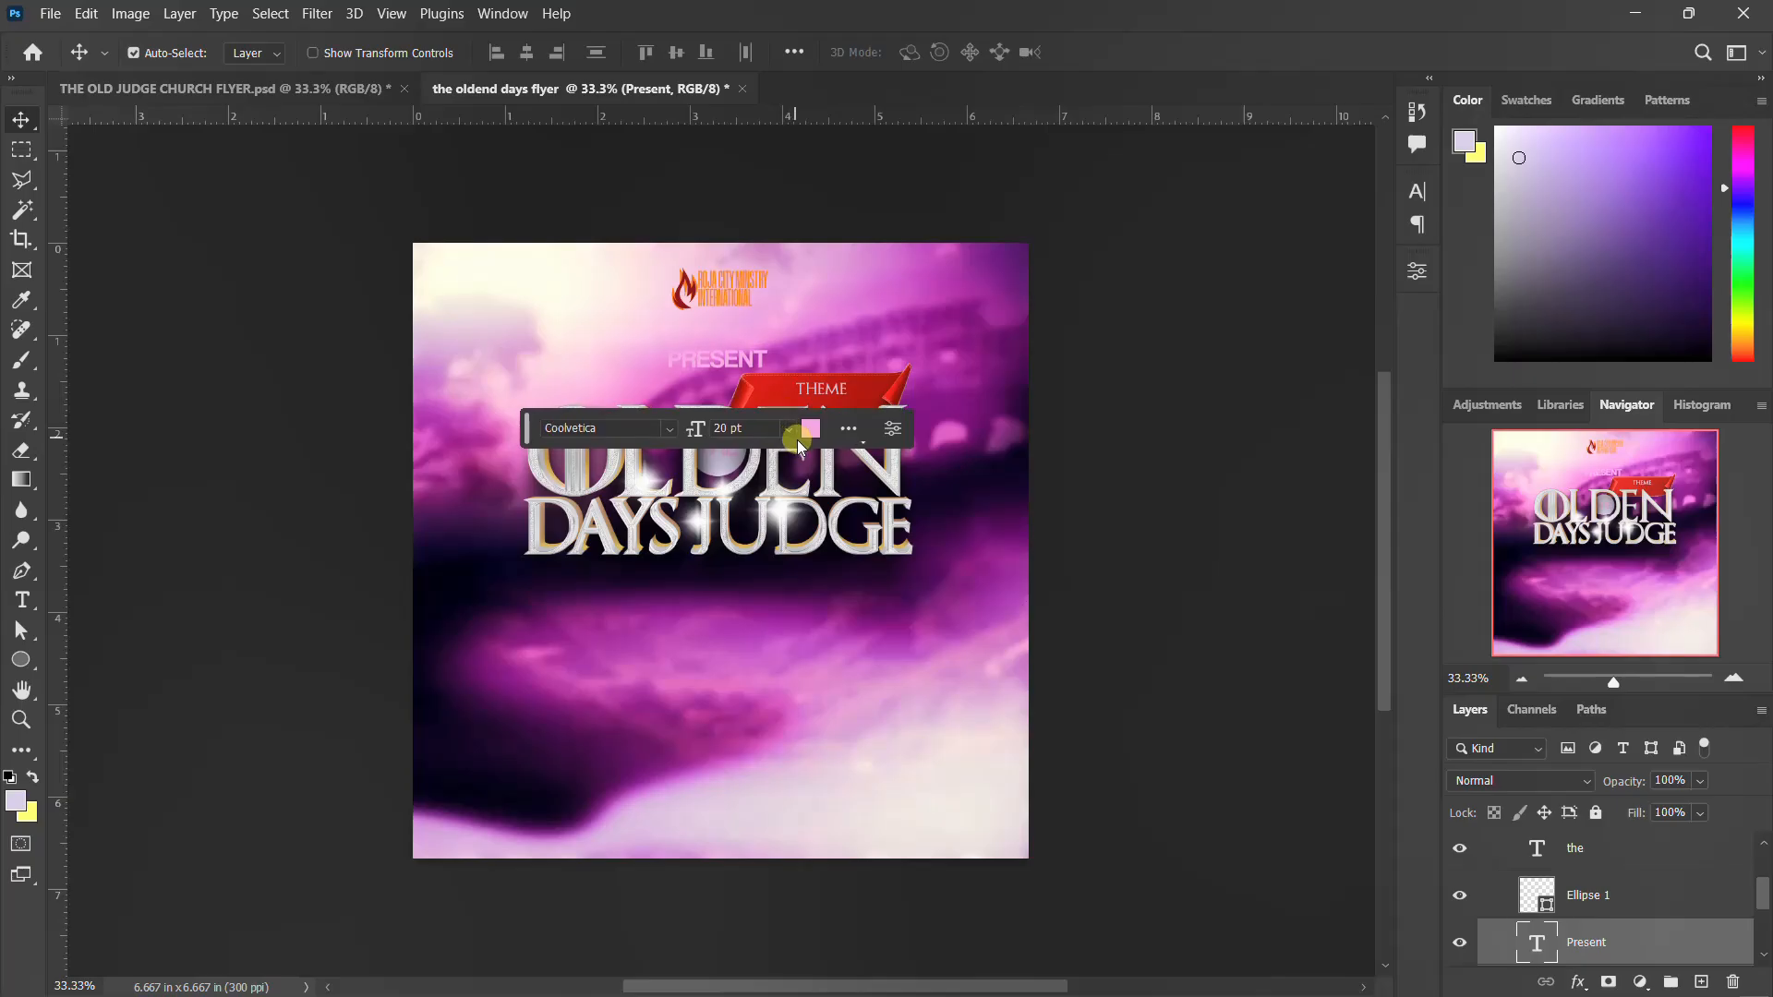
pyautogui.scroll(3, 1526, 849)
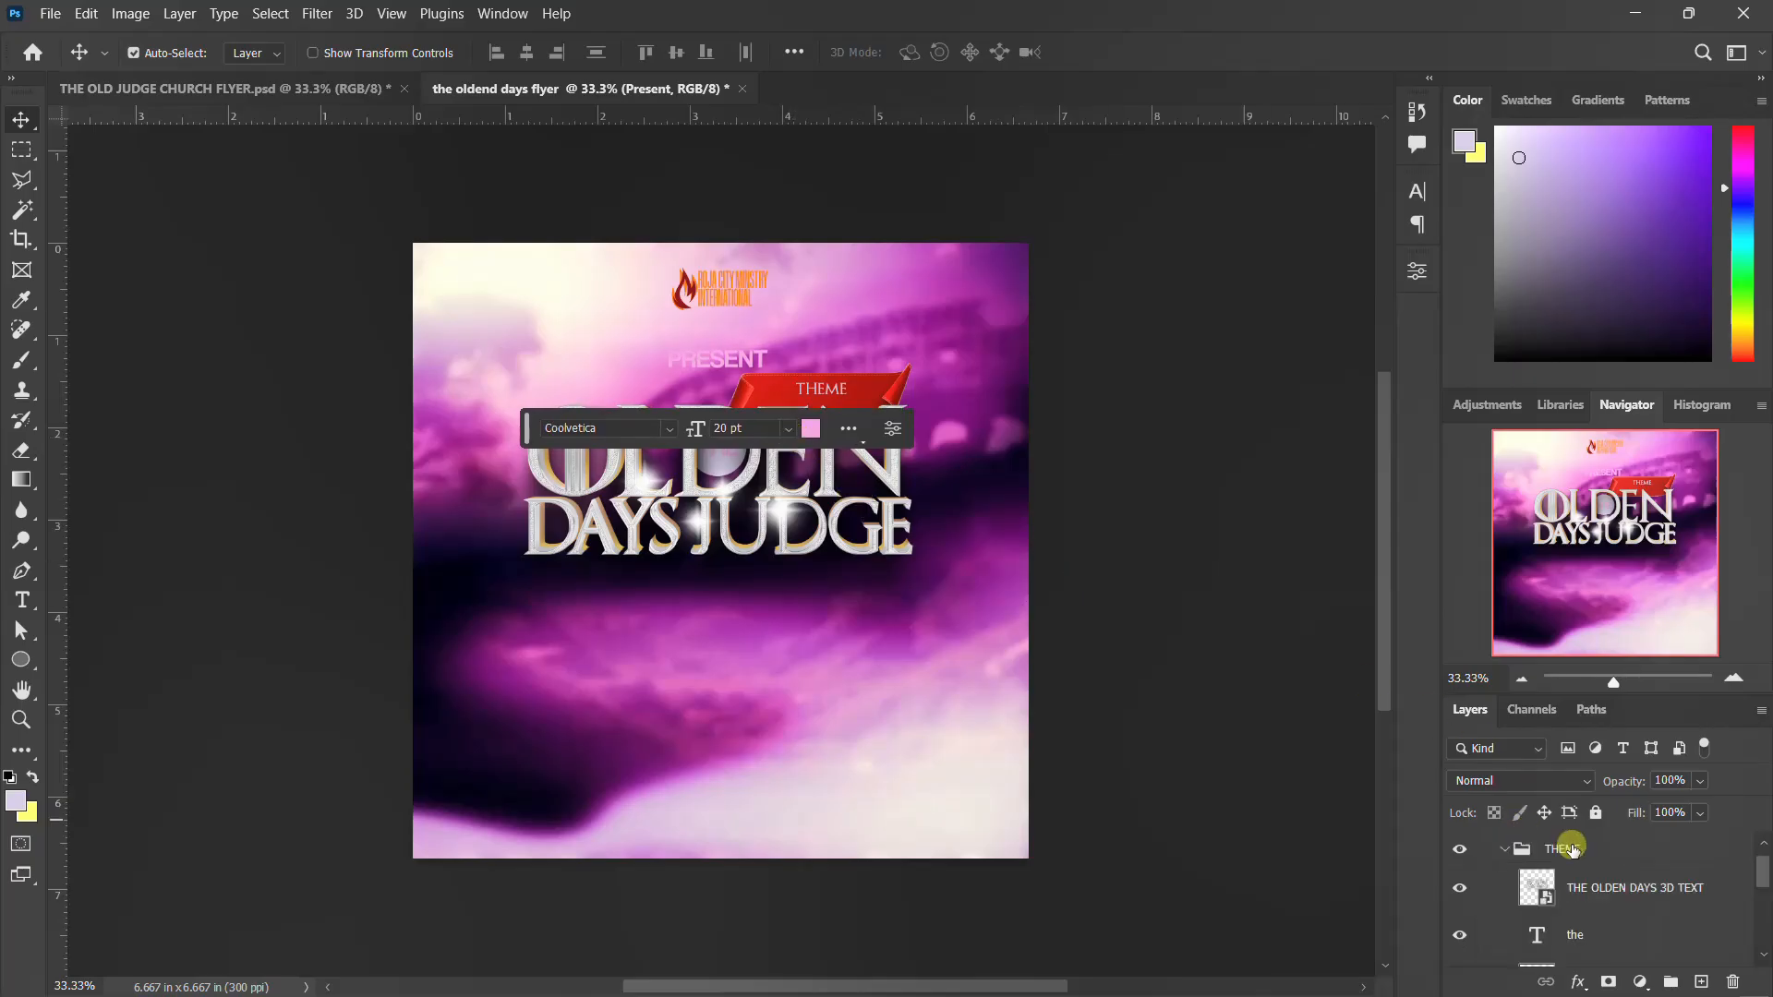
pyautogui.click(1488, 852)
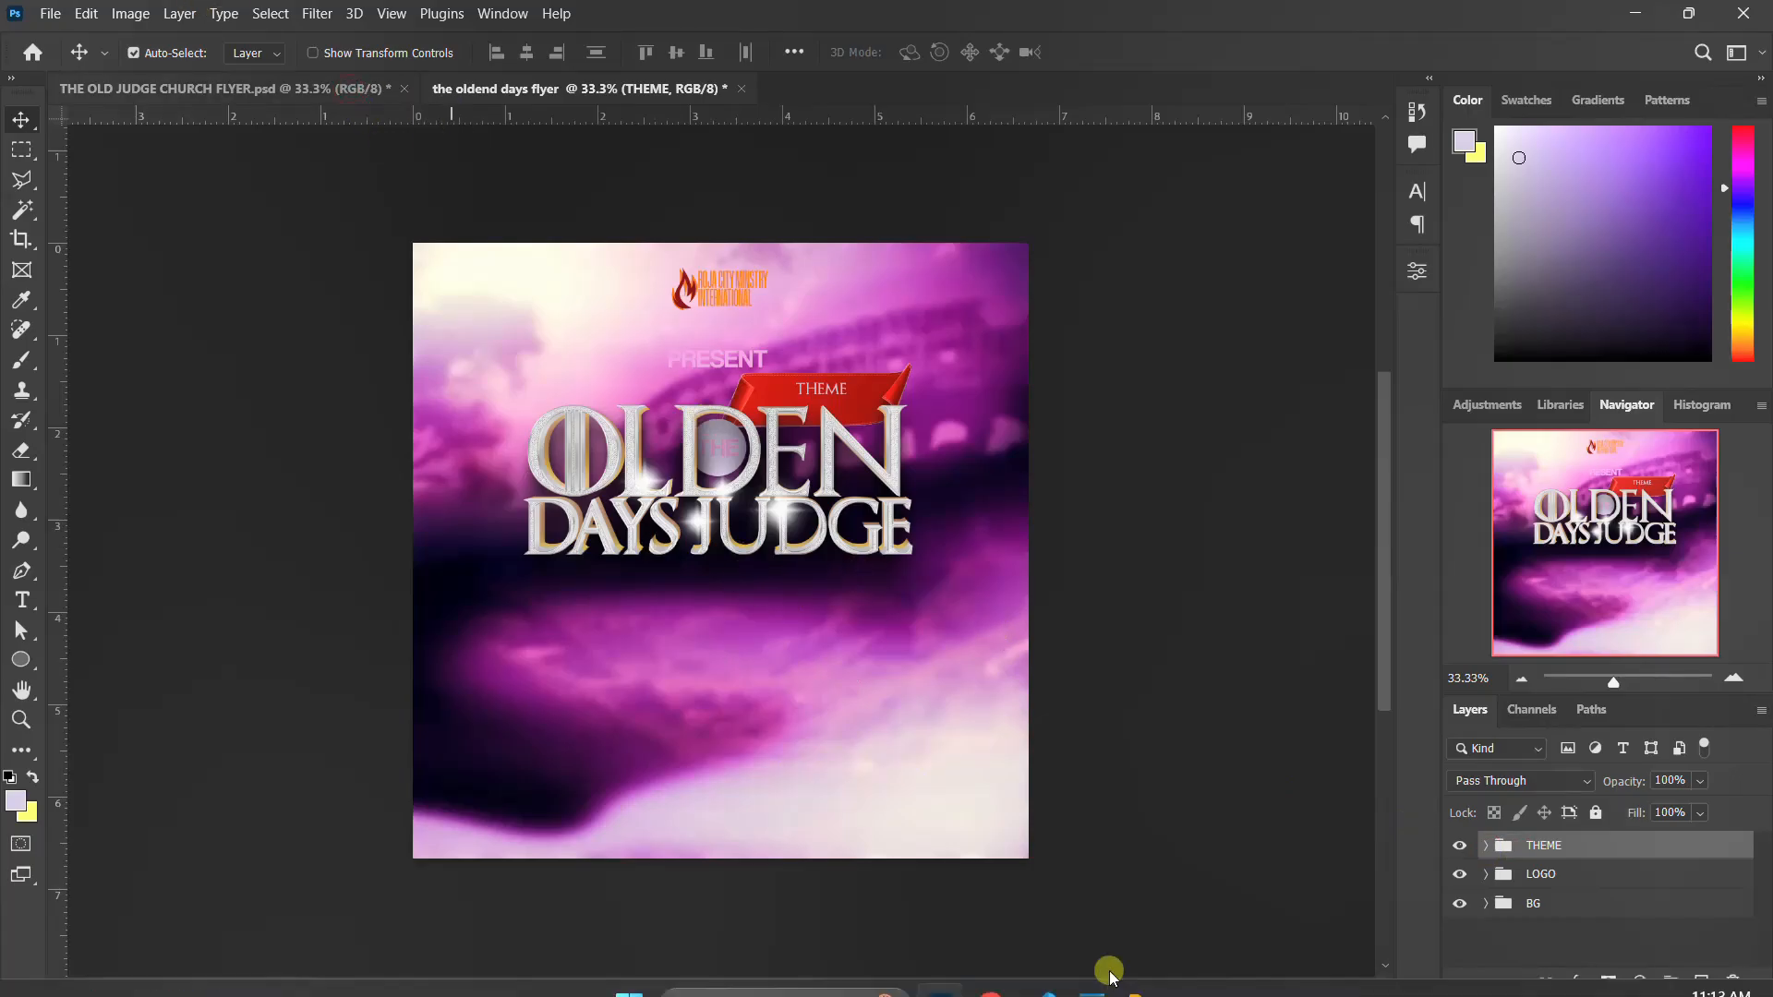
# Look over the speaker photos in the THE OLDEN DAYS JUDGE FLYER folder in File Explorer, and return to Photoshop
pyautogui.moveTo(1143, 969)
pyautogui.click(1232, 907)
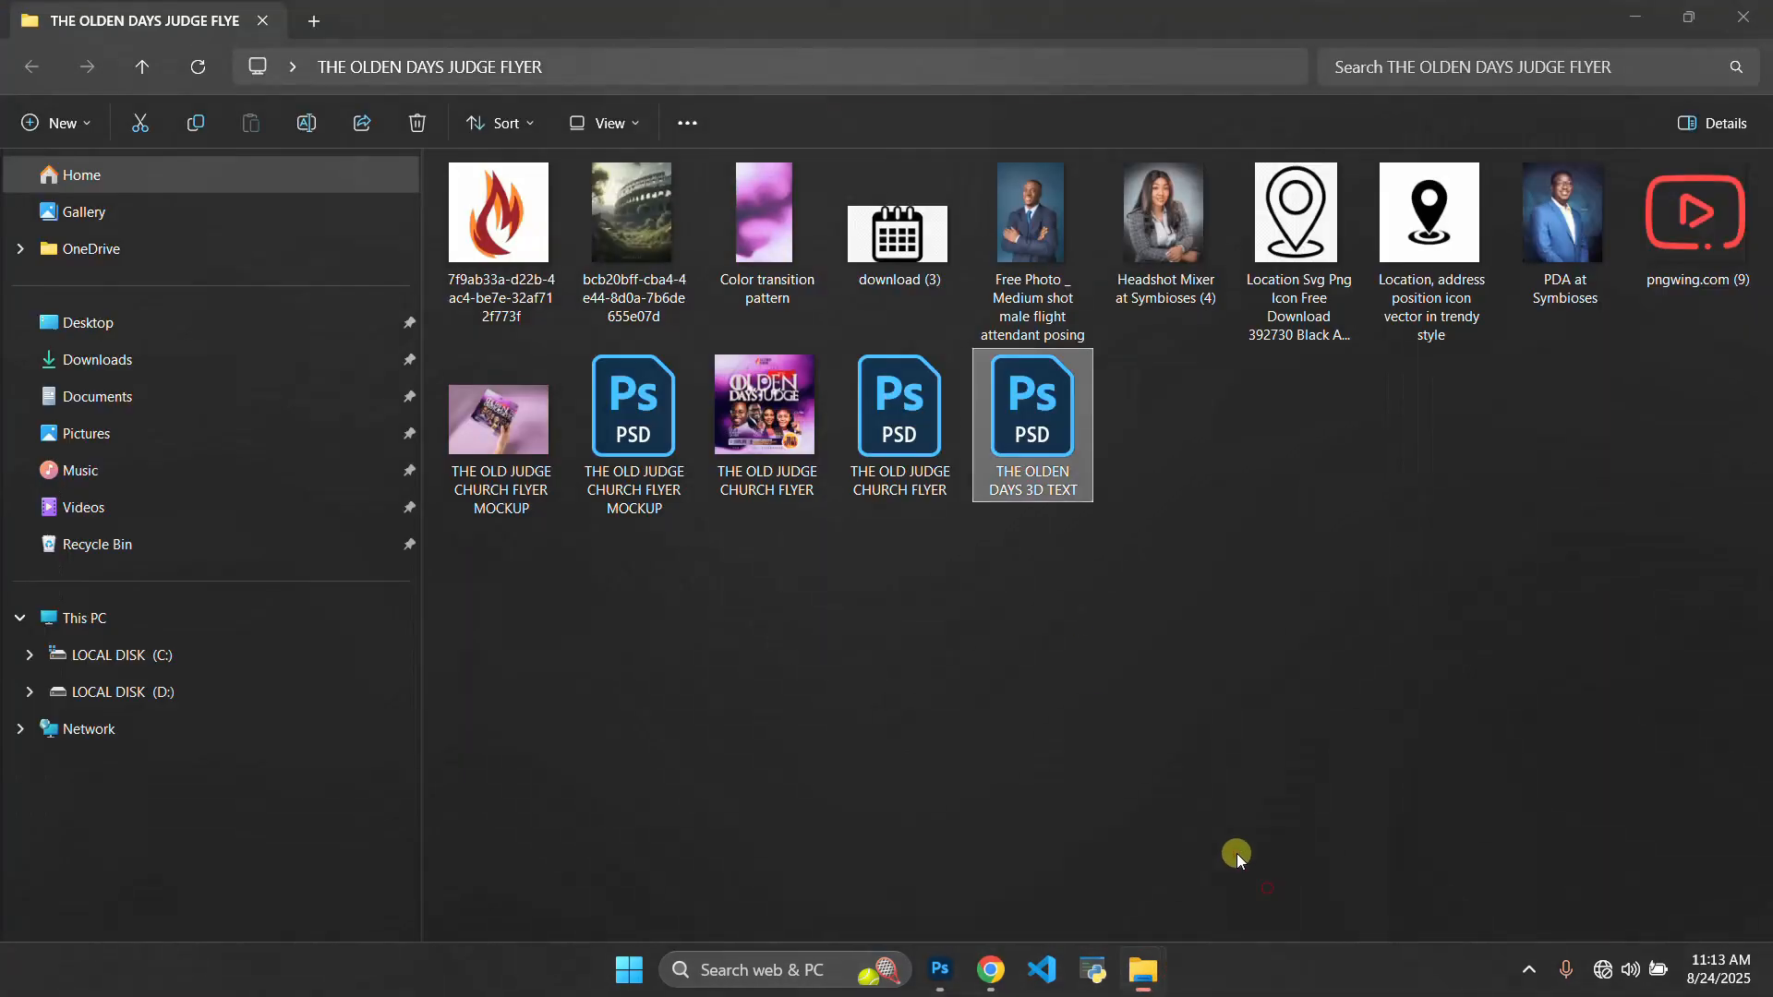
pyautogui.click(1045, 264)
pyautogui.click(1166, 229)
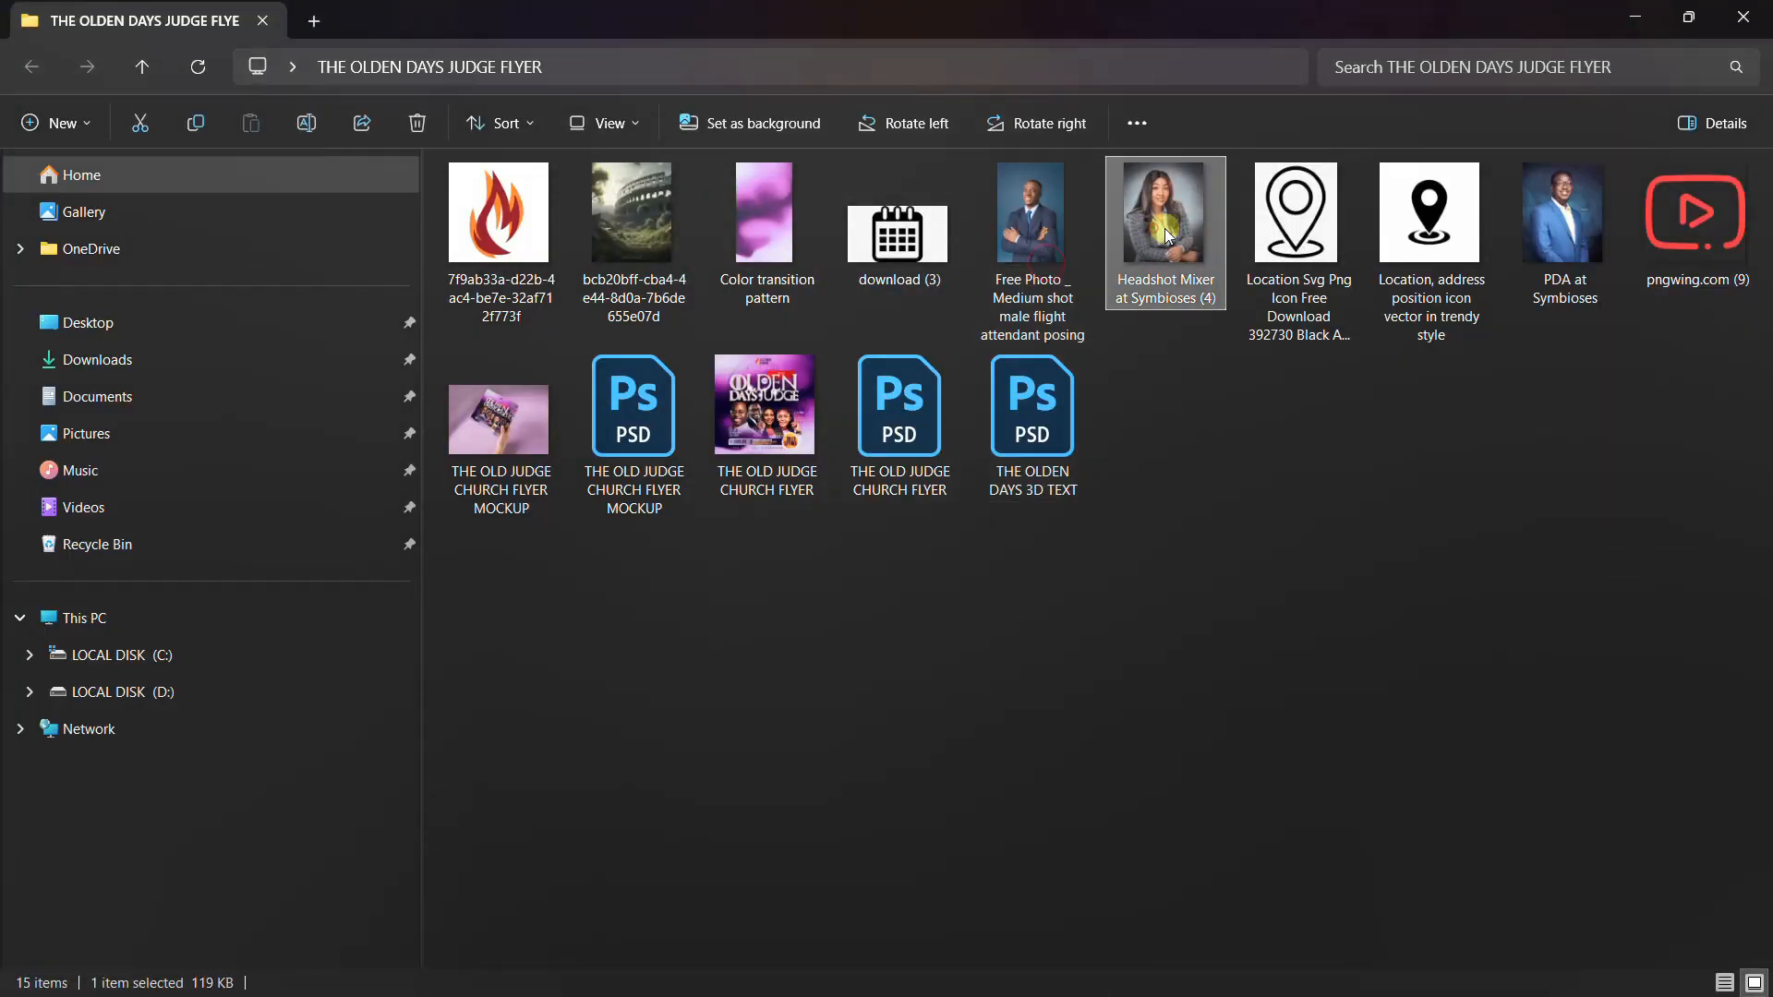
pyautogui.click(1545, 238)
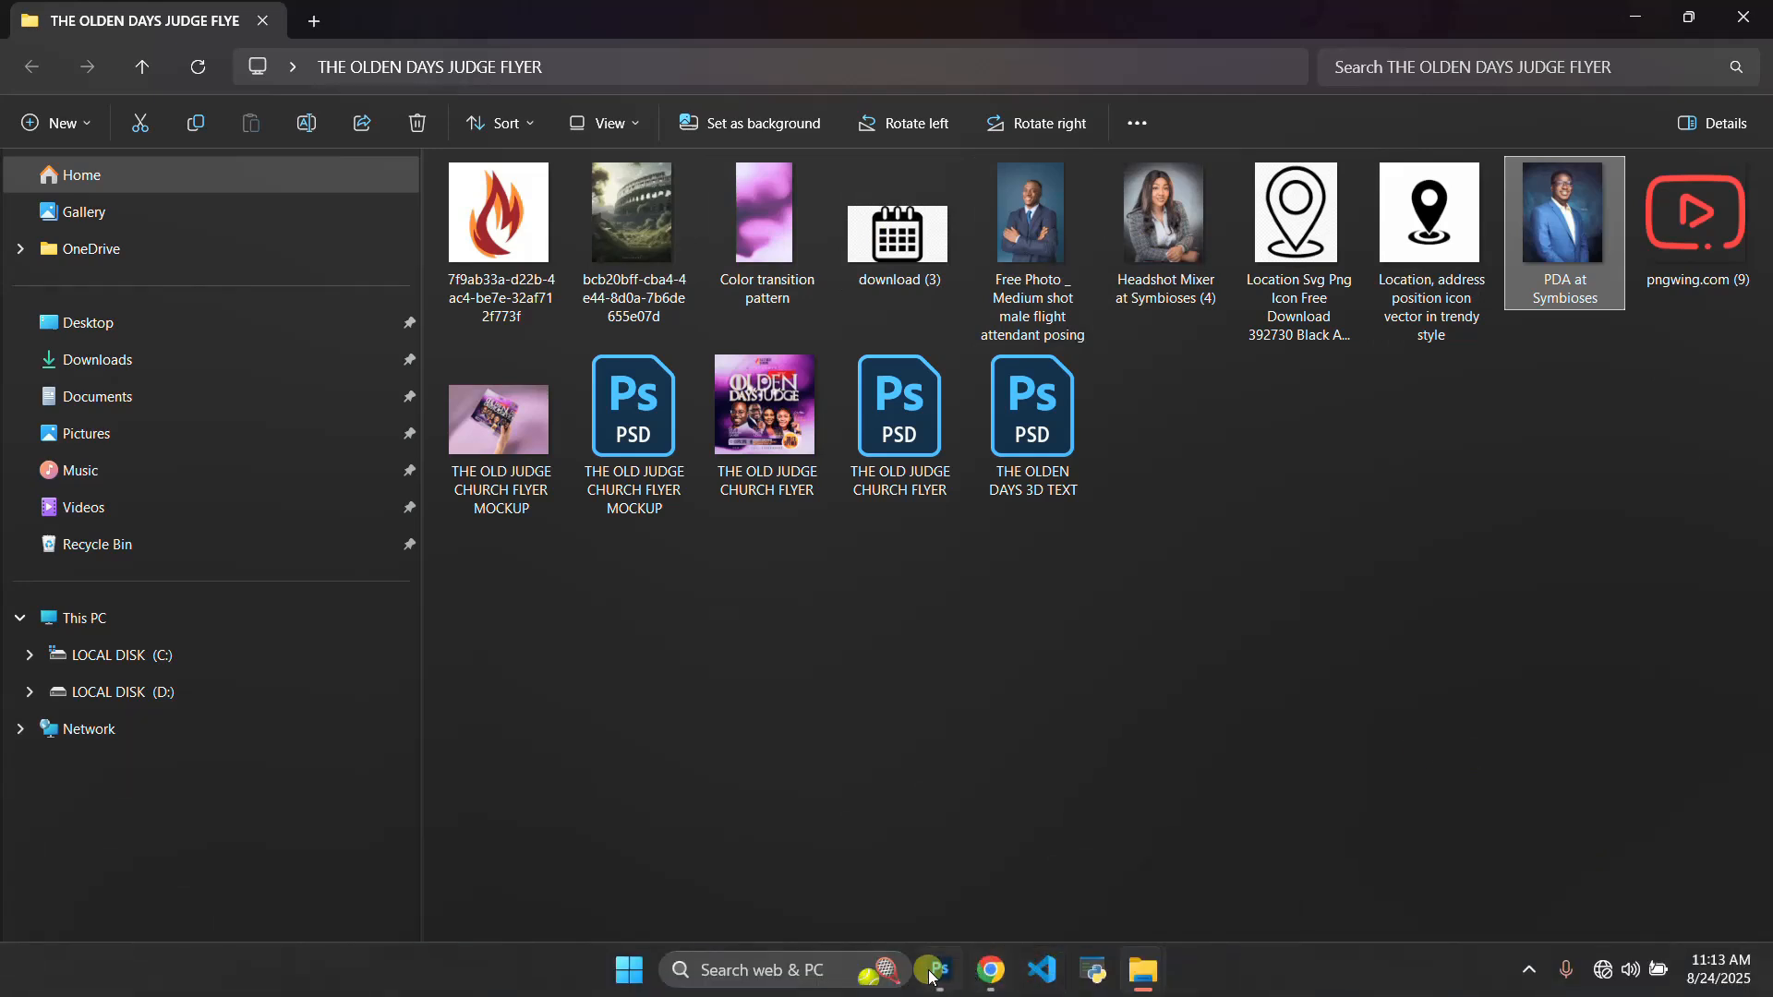
pyautogui.click(934, 970)
# Copy the speaker photos with their name and "With" text layers from THE OLD JUDGE CHURCH FLYER.psd into the oldend days flyer, below the title
pyautogui.click(291, 89)
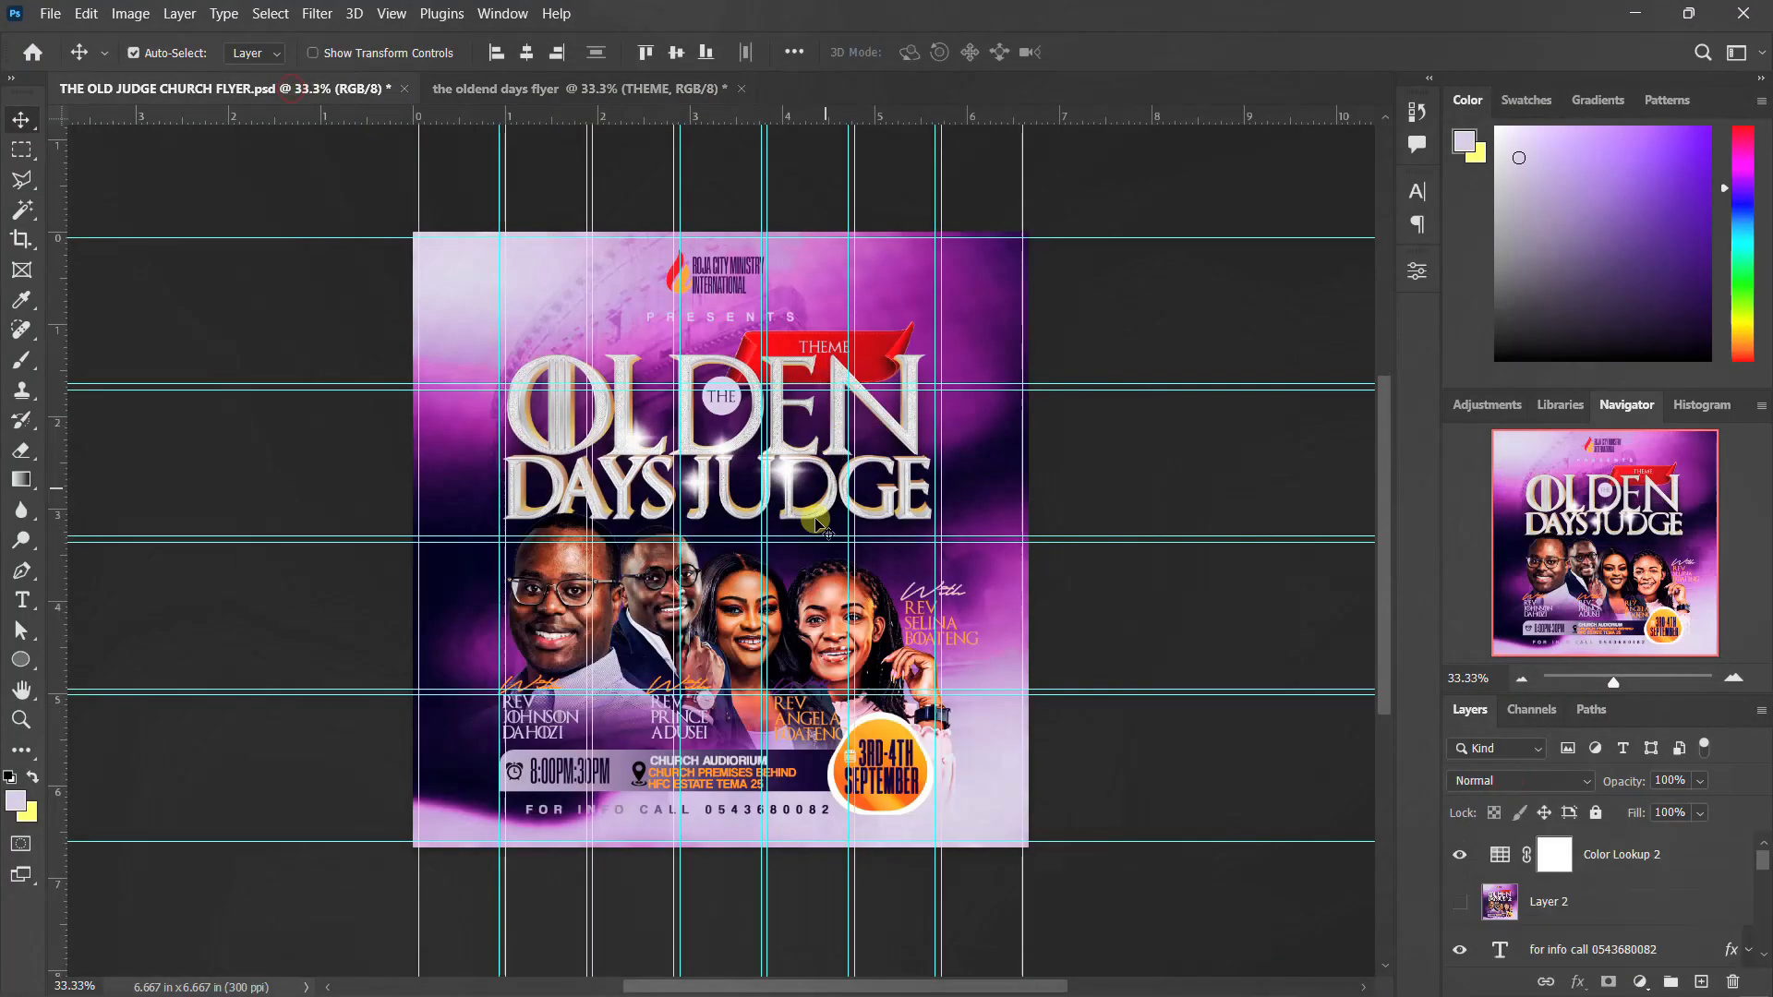
pyautogui.click(825, 631)
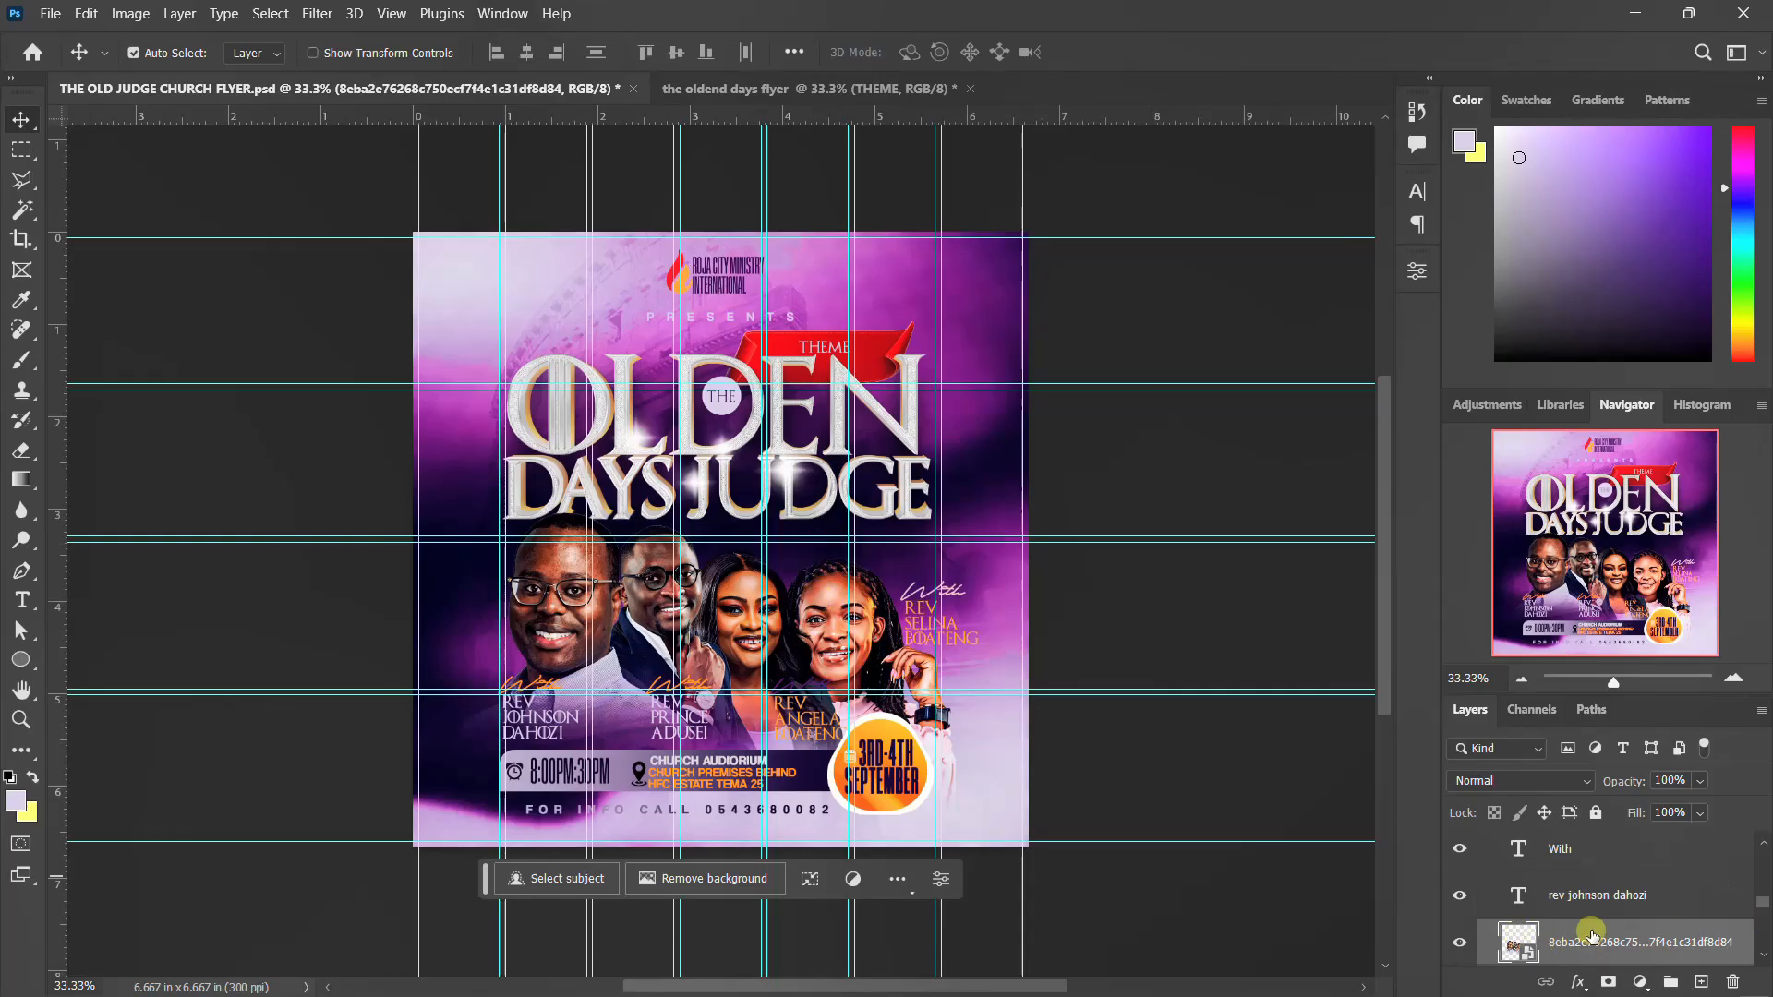
pyautogui.scroll(1, 1580, 921)
pyautogui.scroll(5, 1581, 921)
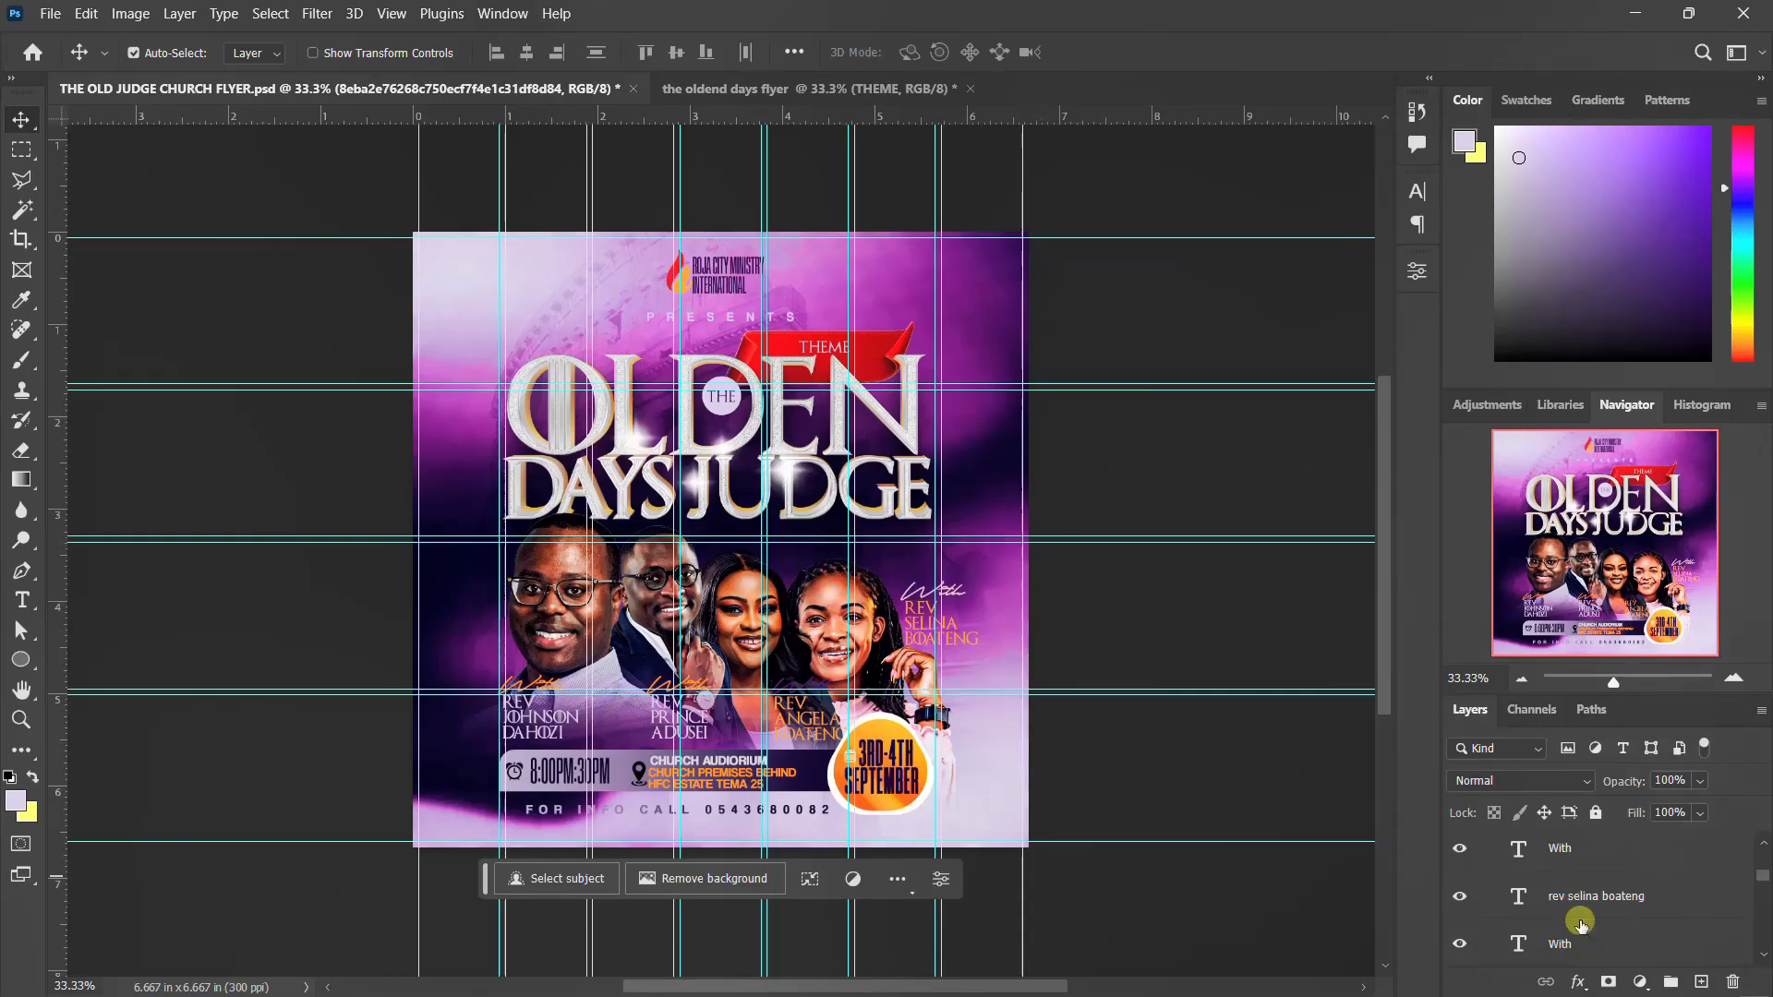
pyautogui.keyDown('shift'); pyautogui.click(1578, 910); pyautogui.keyUp('shift')
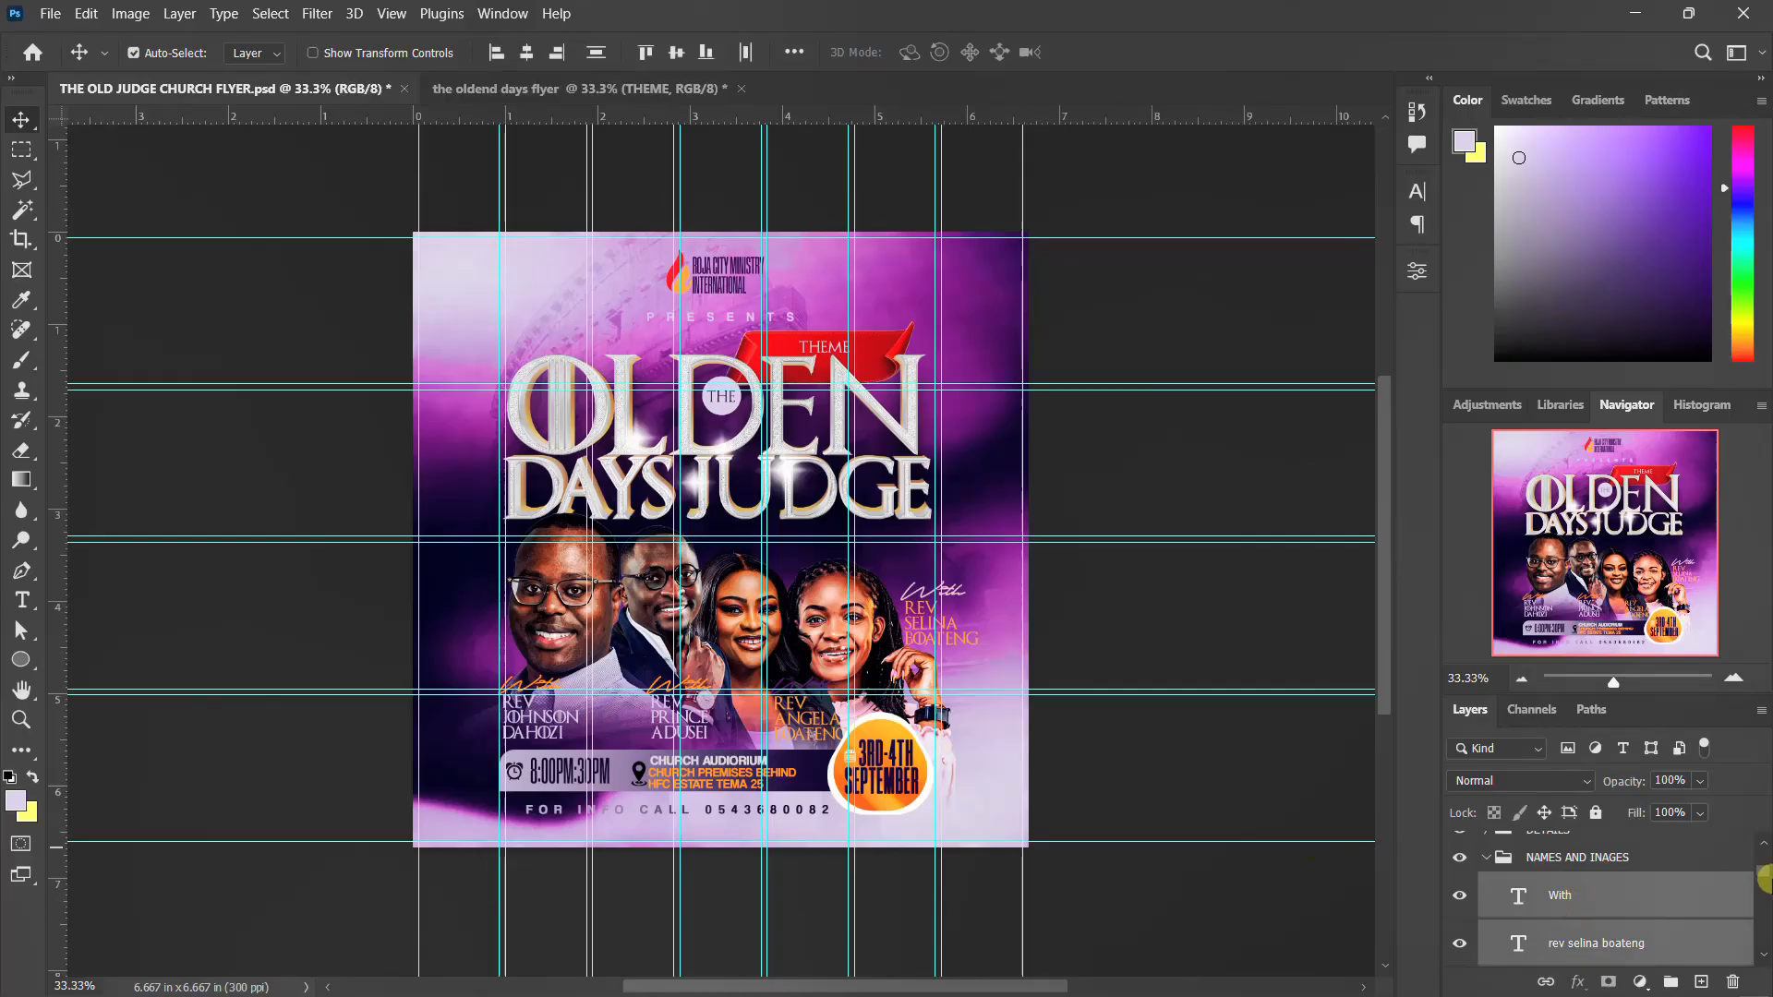
pyautogui.scroll(-5, 1659, 882)
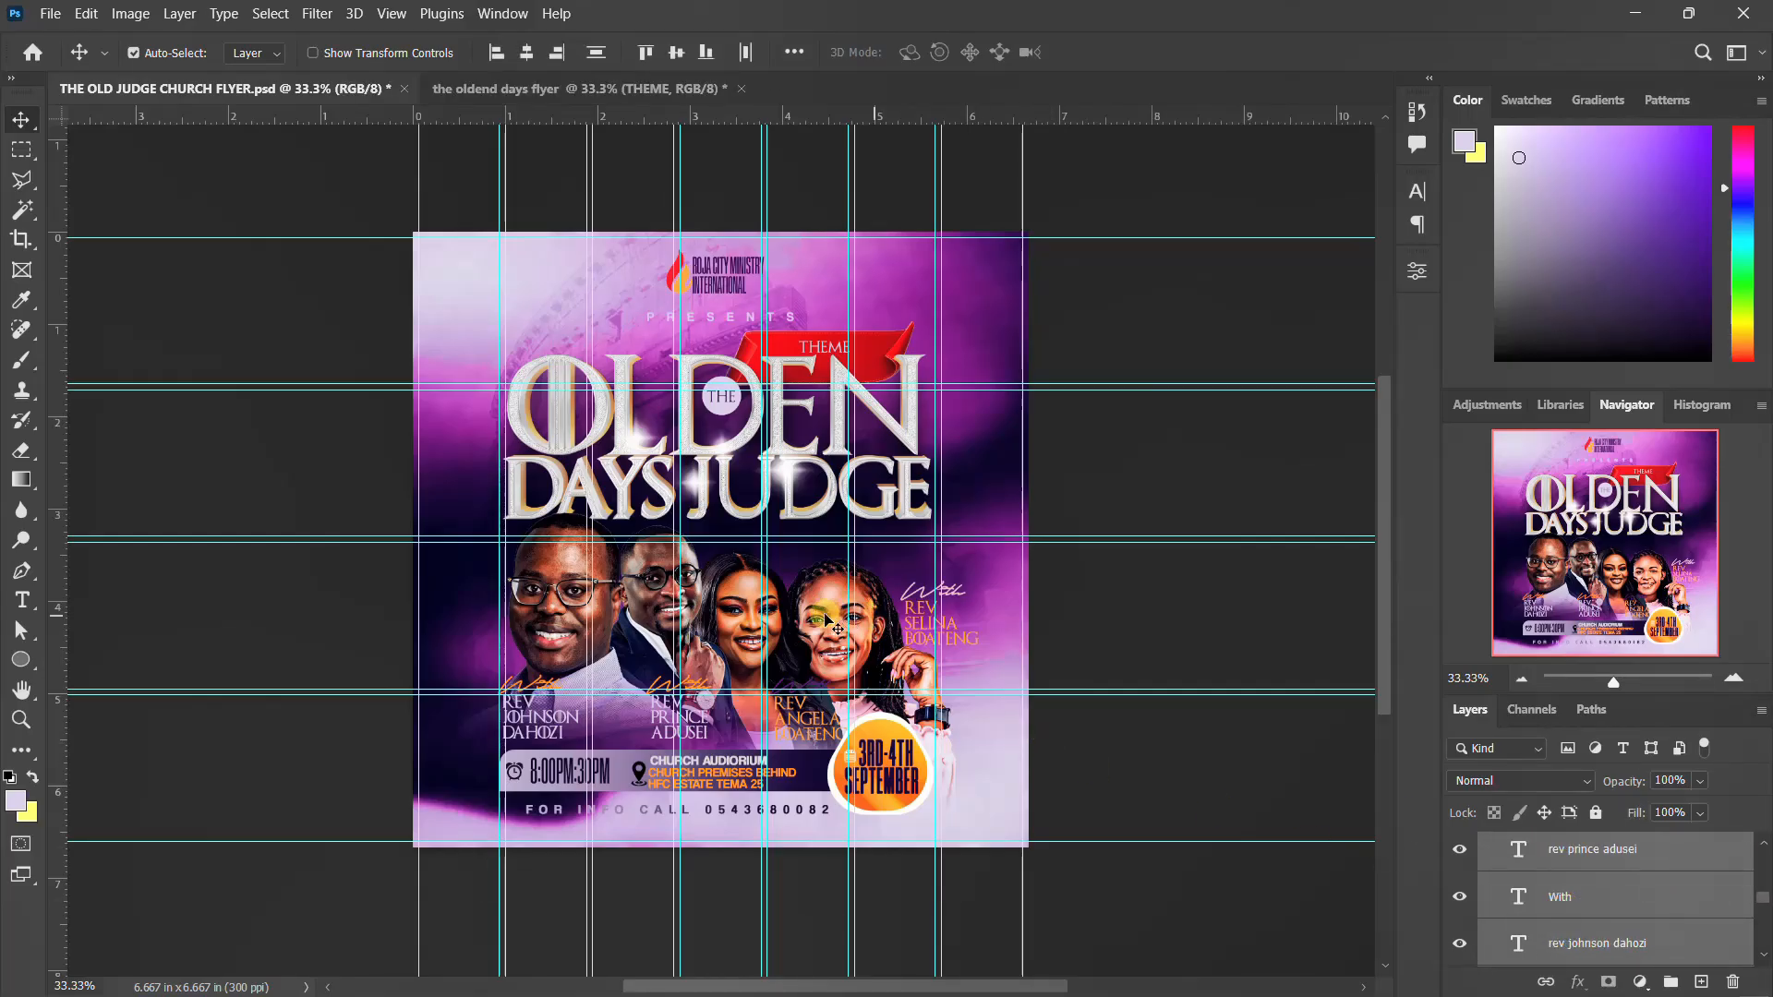
pyautogui.moveTo(829, 621); pyautogui.dragTo(596, 80)
pyautogui.moveTo(711, 623); pyautogui.dragTo(769, 624)
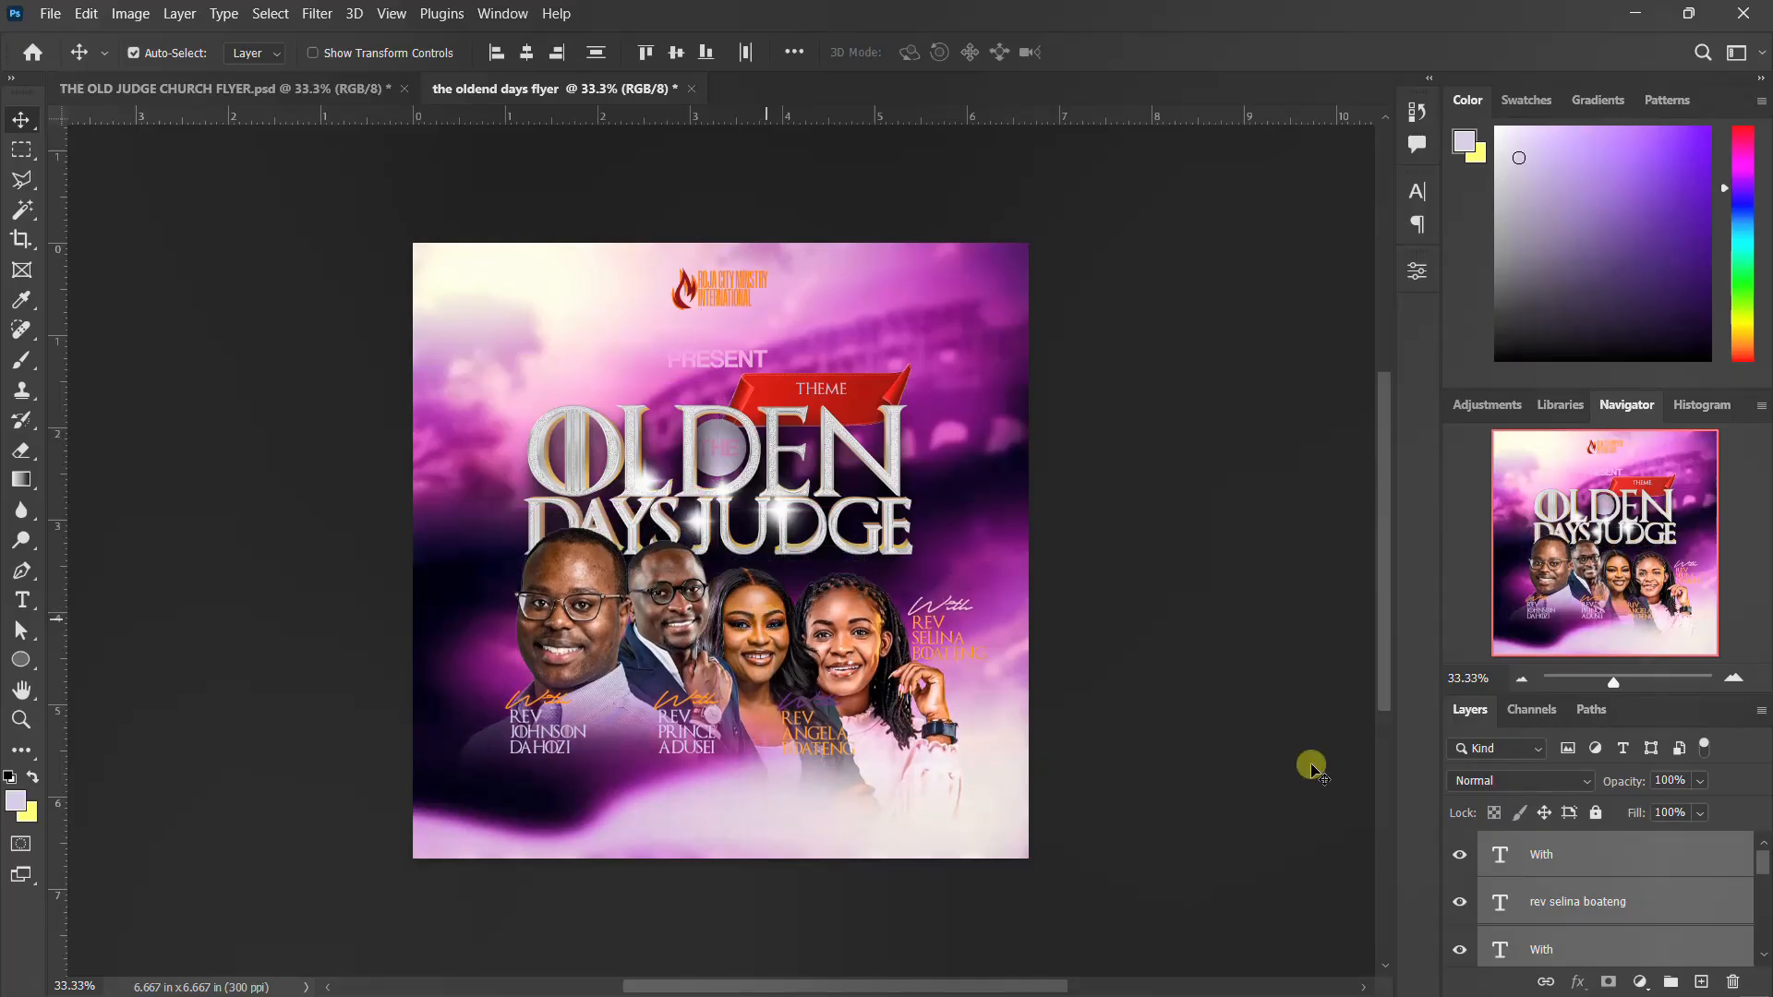
# Scale the copied speaker photos and names to about 89% and move them up against the title's lower edge
pyautogui.hotkey('ctrl', 't')
pyautogui.moveTo(984, 528); pyautogui.dragTo(956, 547)
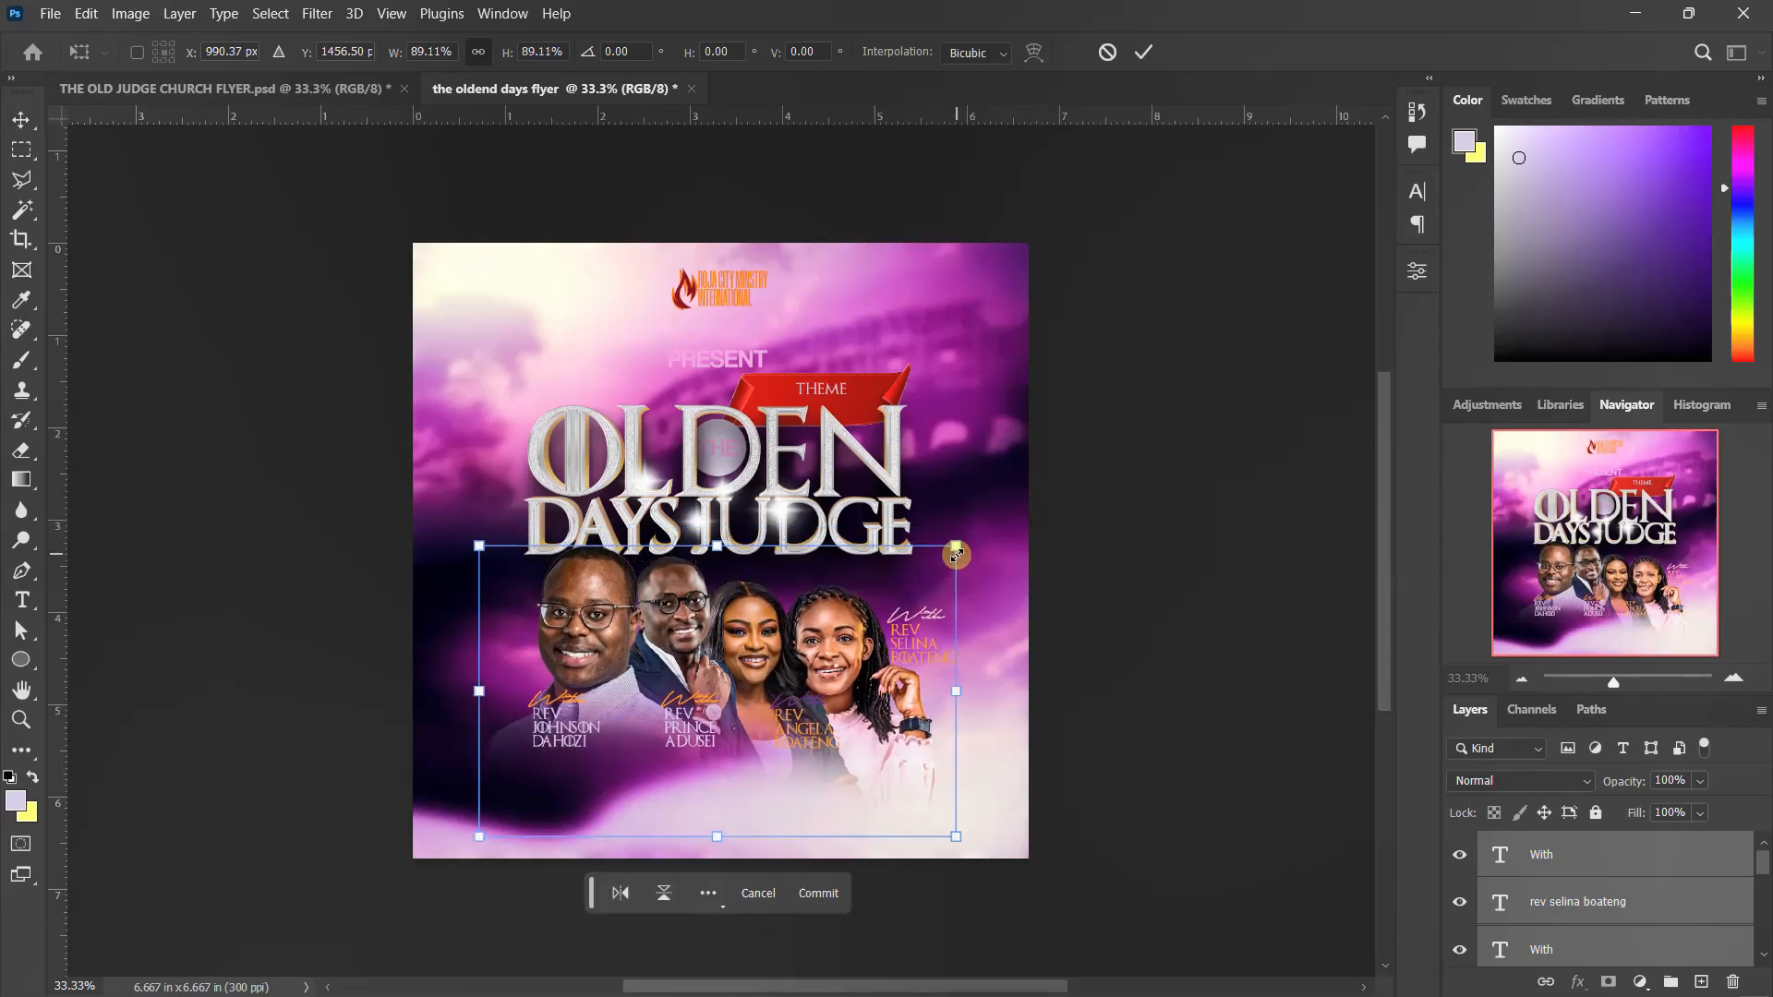
pyautogui.moveTo(837, 661); pyautogui.dragTo(838, 641)
pyautogui.press('Return')
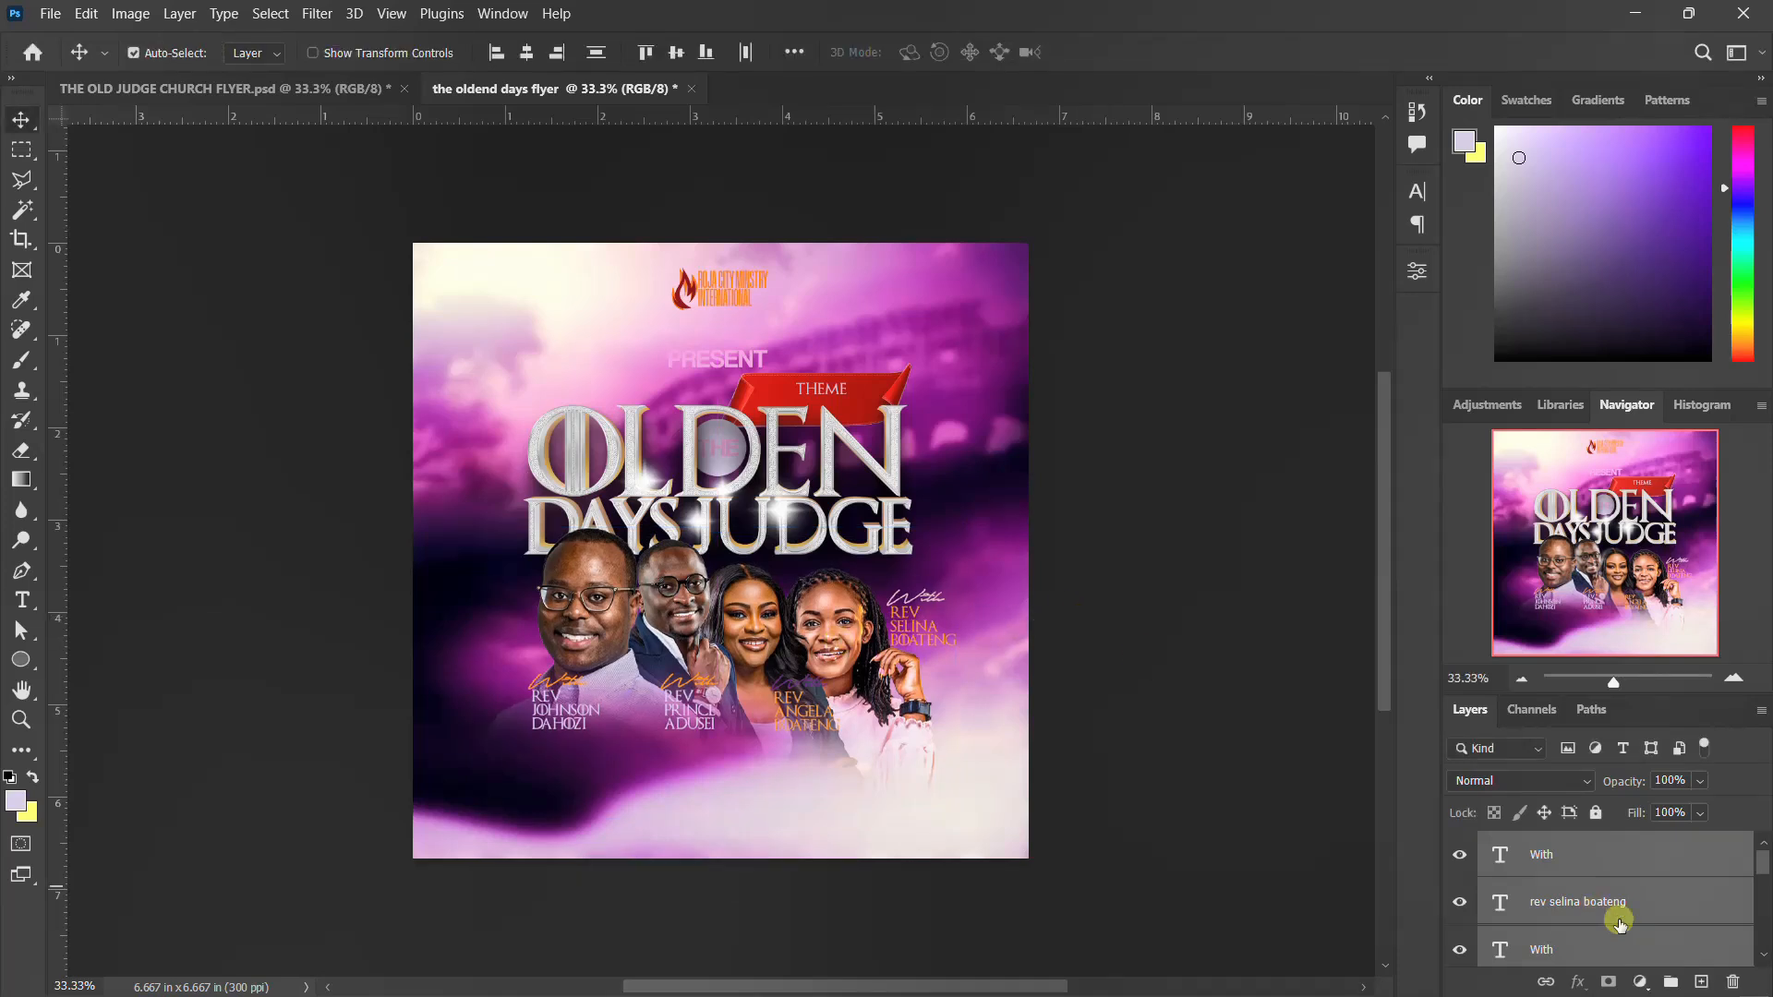
# Group the speaker photo and name layers under the name NAME AND IMAGE, and check the group by toggling its visibility
pyautogui.scroll(-1, 1554, 853)
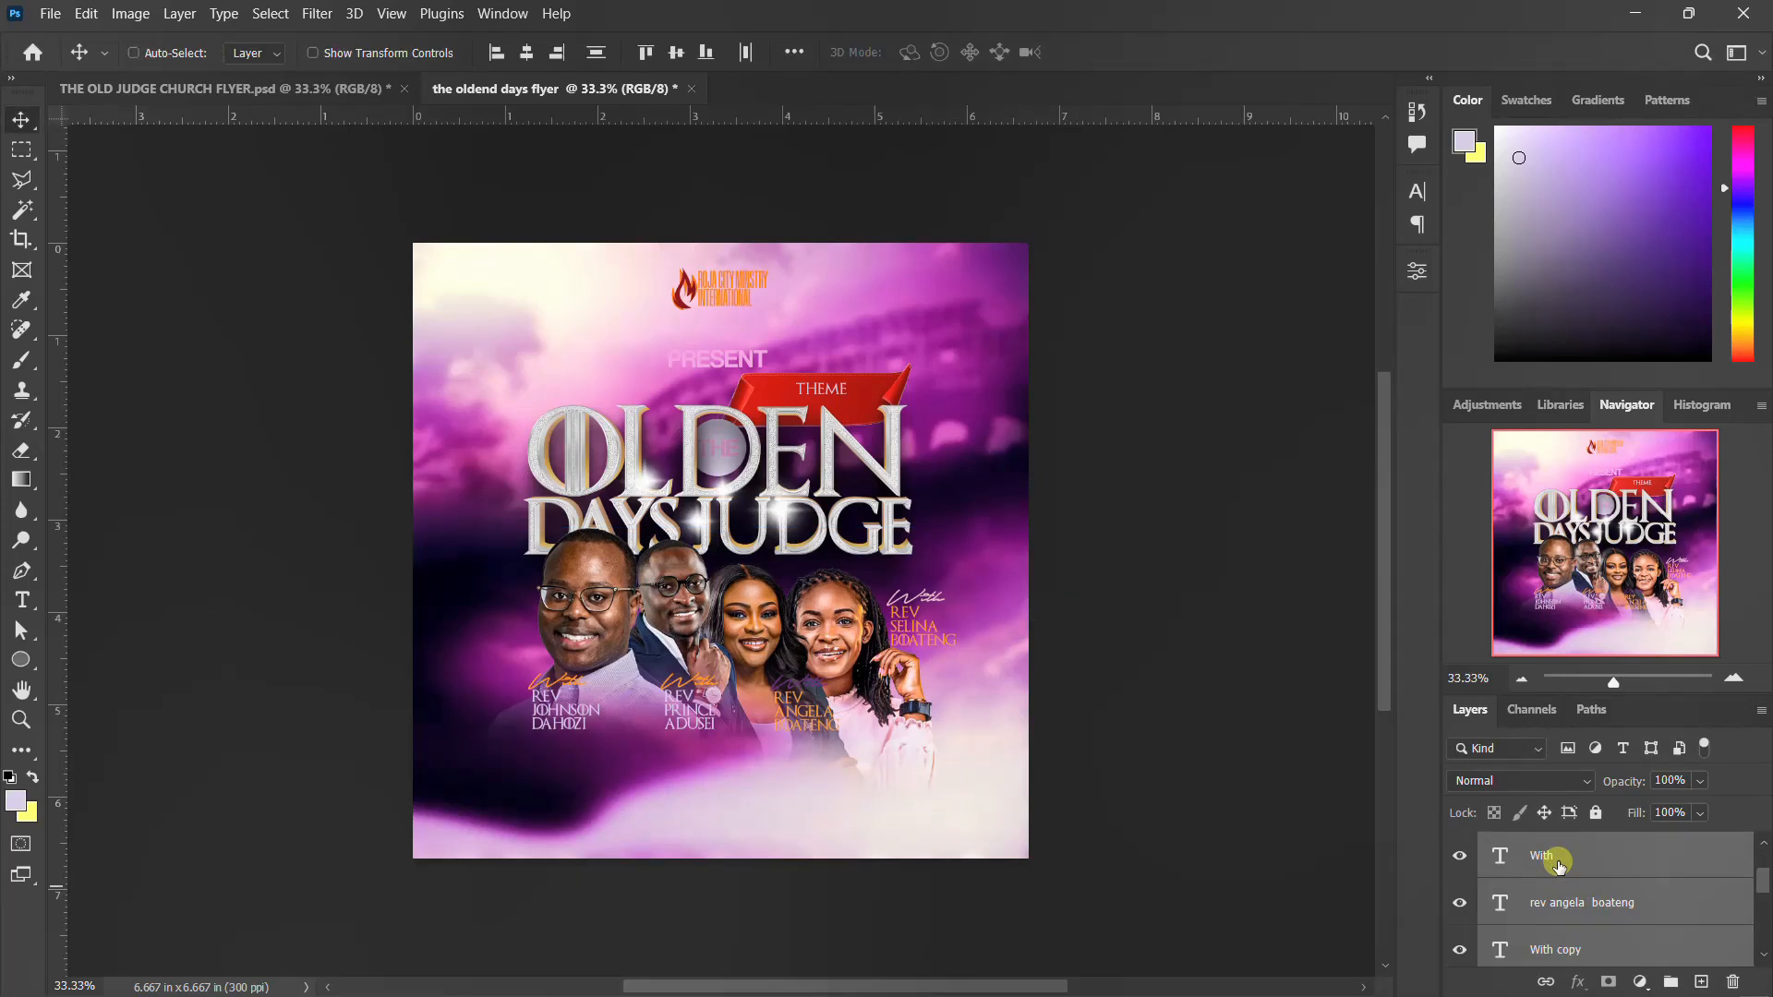
pyautogui.hotkey('ctrl', 'g')
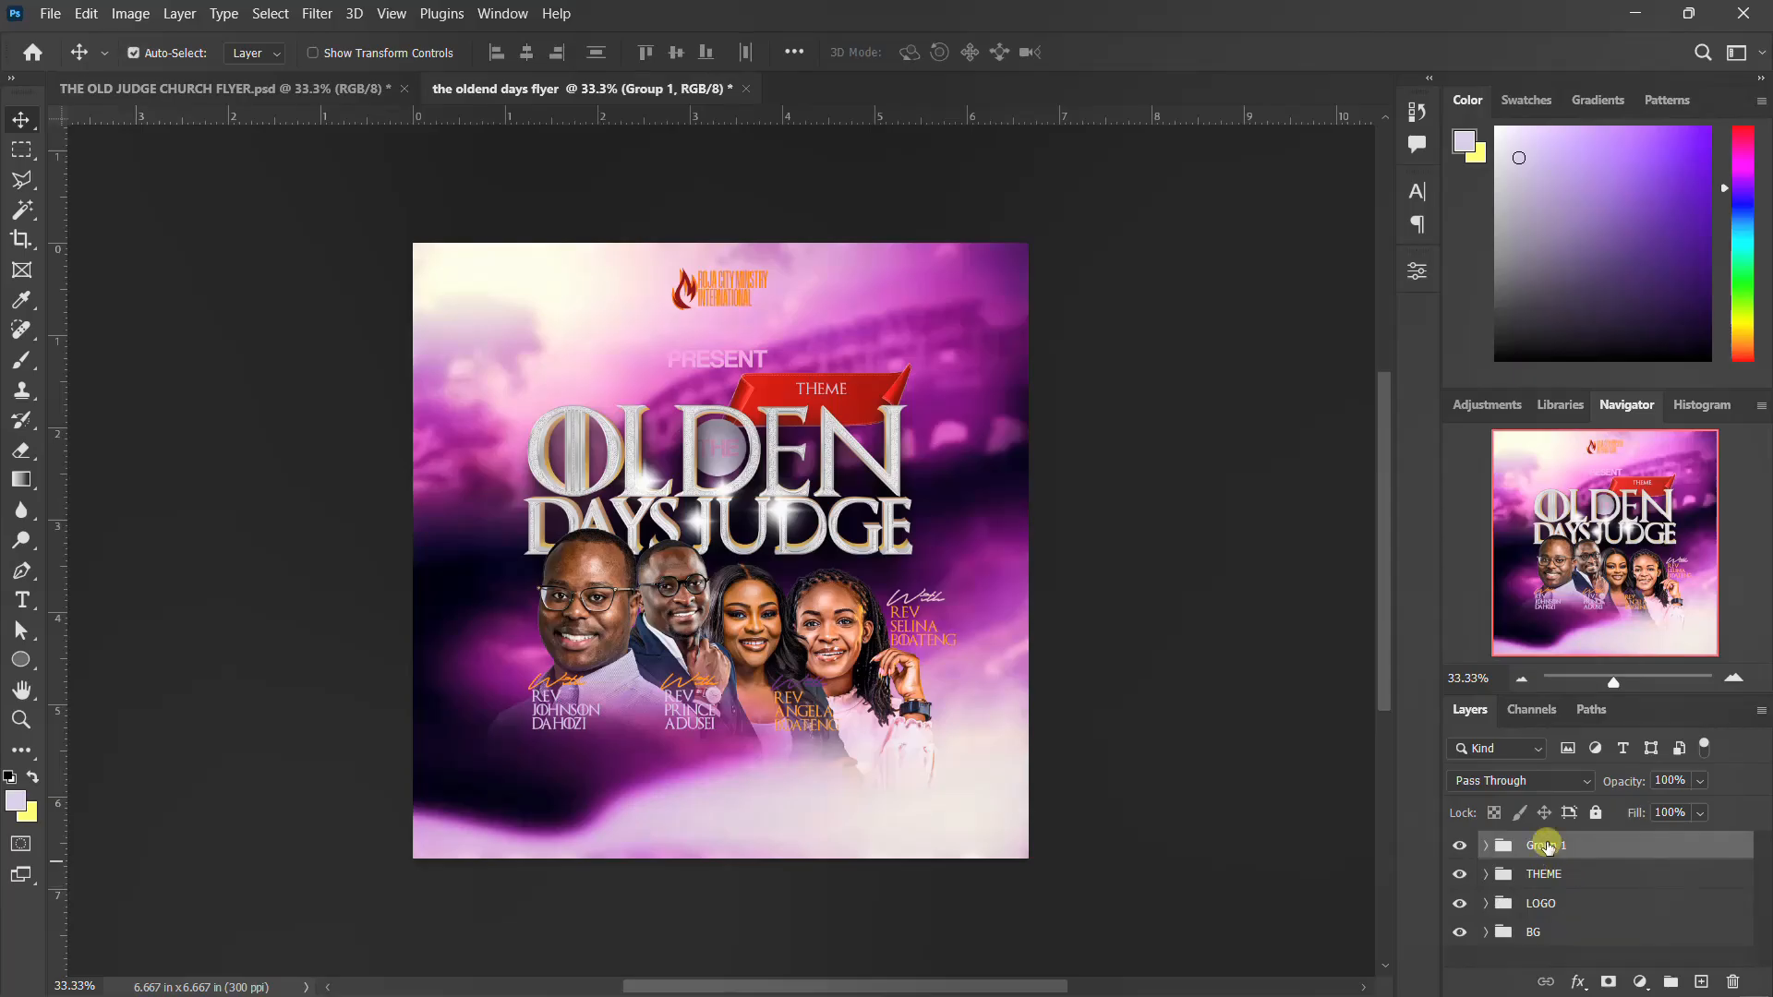
pyautogui.doubleClick(1548, 845)
pyautogui.press('Return')
pyautogui.click(1467, 847)
pyautogui.click(1463, 846)
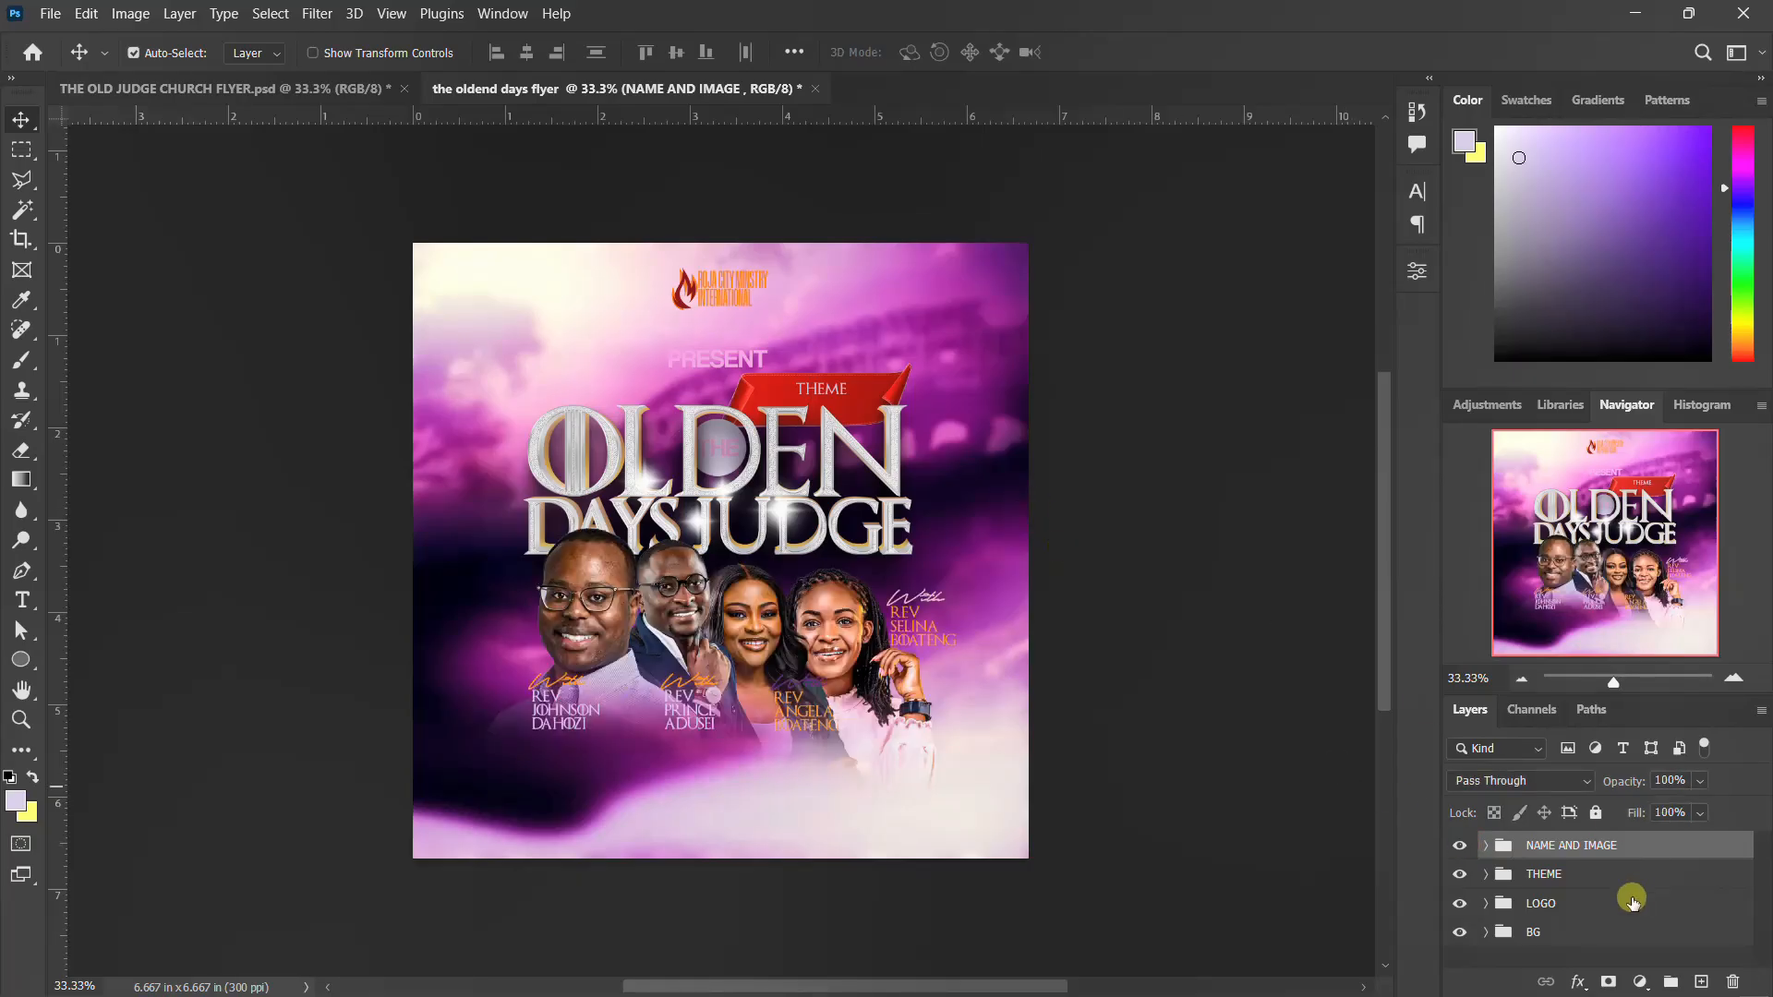
# Nudge the THEME group and the NAME AND IMAGE group upward to free space at the flyer's lower part
pyautogui.click(1561, 873)
pyautogui.hotkey('shift', 'Up')
pyautogui.hotkey('shift', 'Up')
pyautogui.hotkey('shift', 'Up')
pyautogui.hotkey('shift', 'Up')
pyautogui.hotkey('shift', 'Up')
pyautogui.hotkey('shift', 'Up')
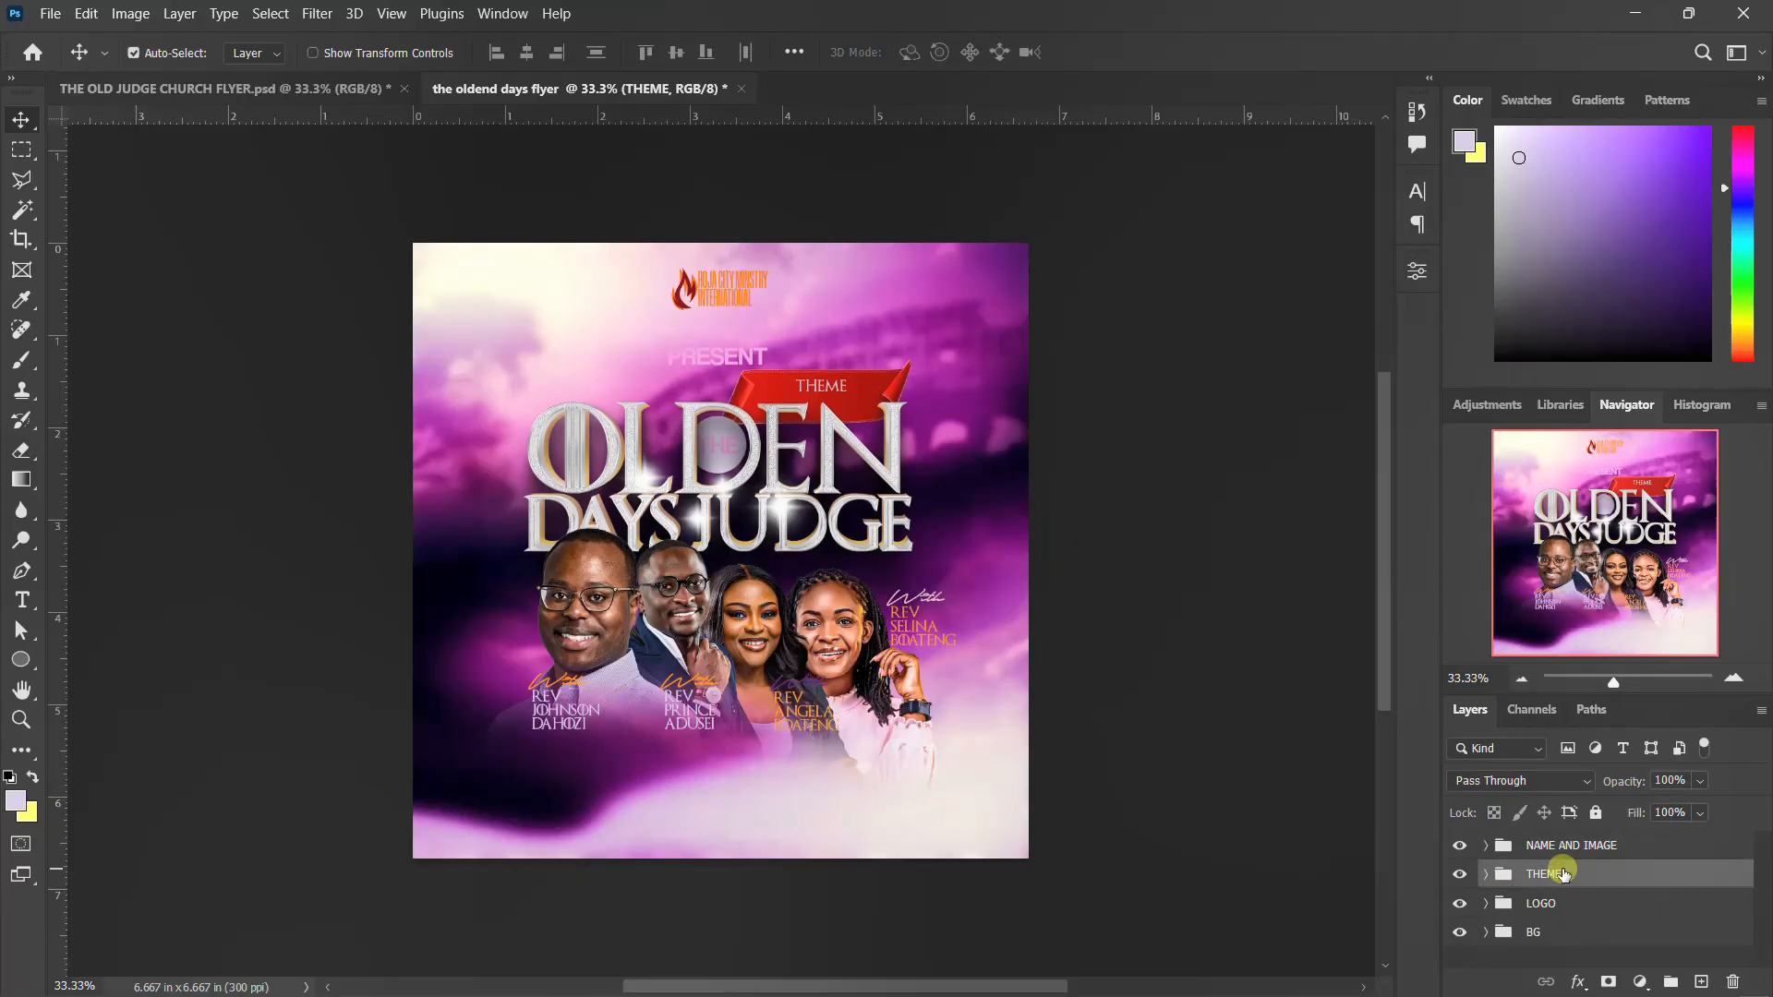
pyautogui.click(1573, 845)
pyautogui.hotkey('shift', 'Up')
pyautogui.hotkey('shift', 'Up')
pyautogui.hotkey('shift', 'Up')
pyautogui.hotkey('shift', 'Up')
pyautogui.hotkey('shift', 'Up')
pyautogui.hotkey('shift', 'Up')
pyautogui.hotkey('shift', 'Up')
pyautogui.hotkey('shift', 'Up')
pyautogui.hotkey('shift', 'Up')
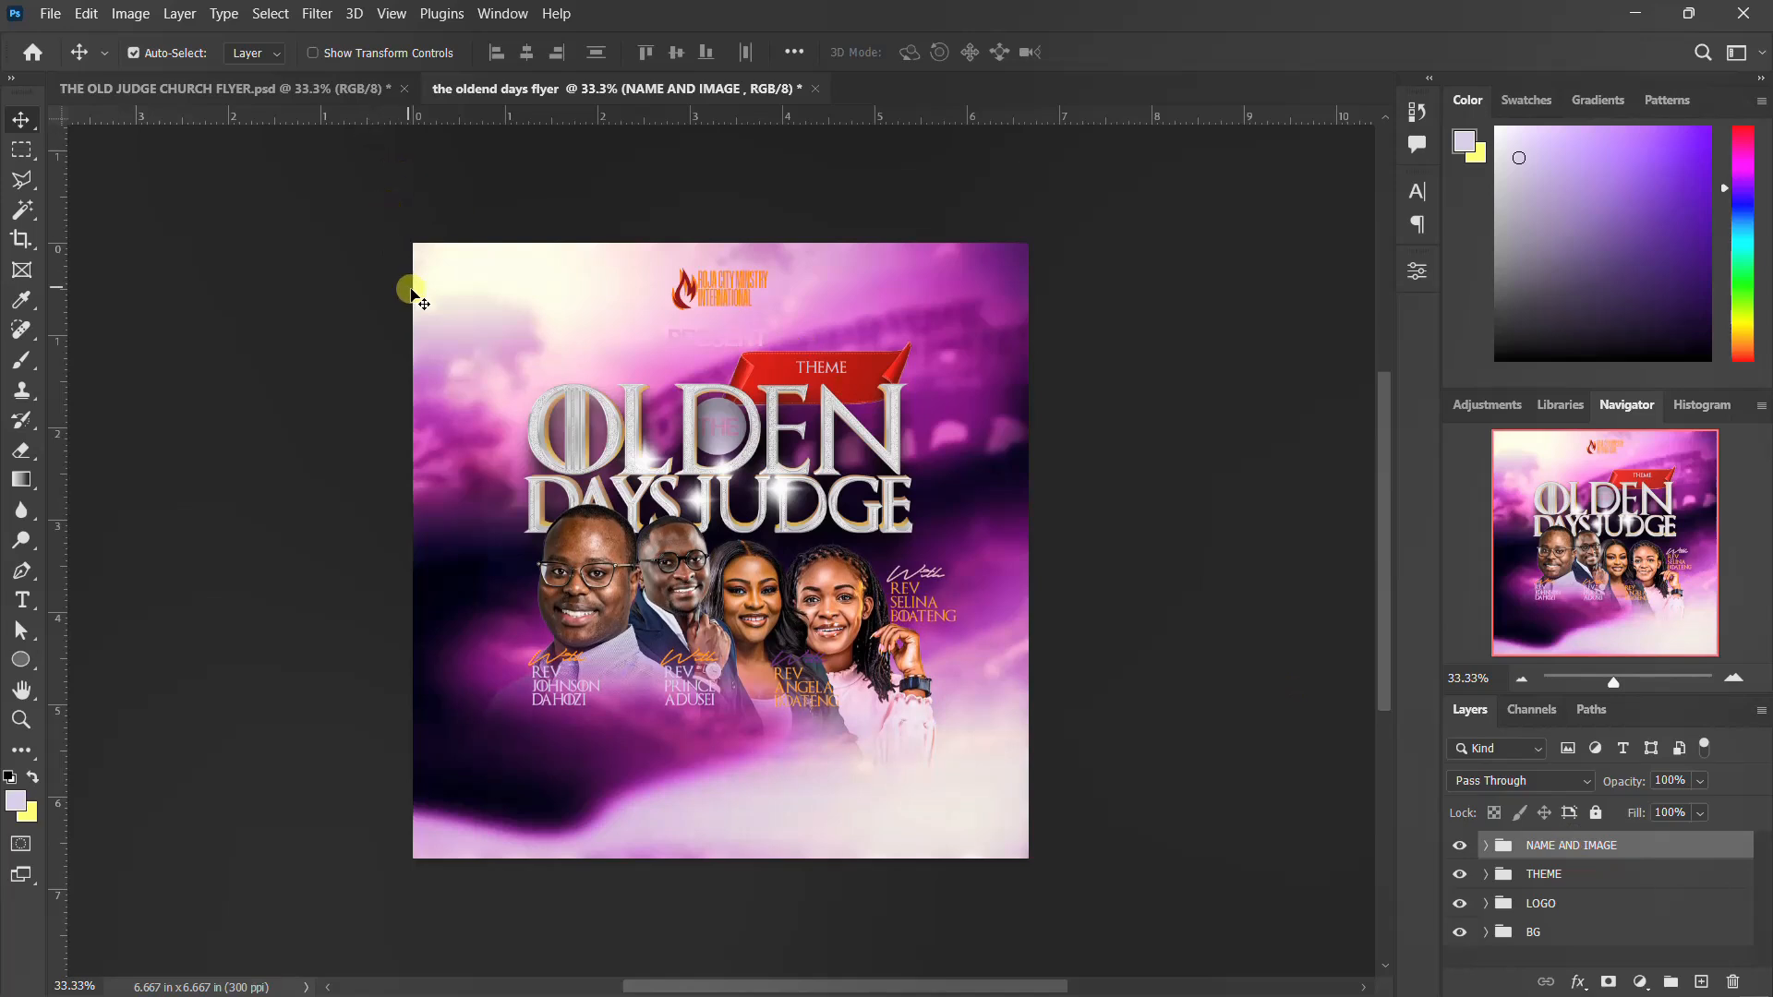
# Copy the time, venue and date layers with their bar and icons from THE OLD JUDGE CHURCH FLYER.psd into the oldend days flyer, below the speakers
pyautogui.hotkey('ctrl', 'Tab')
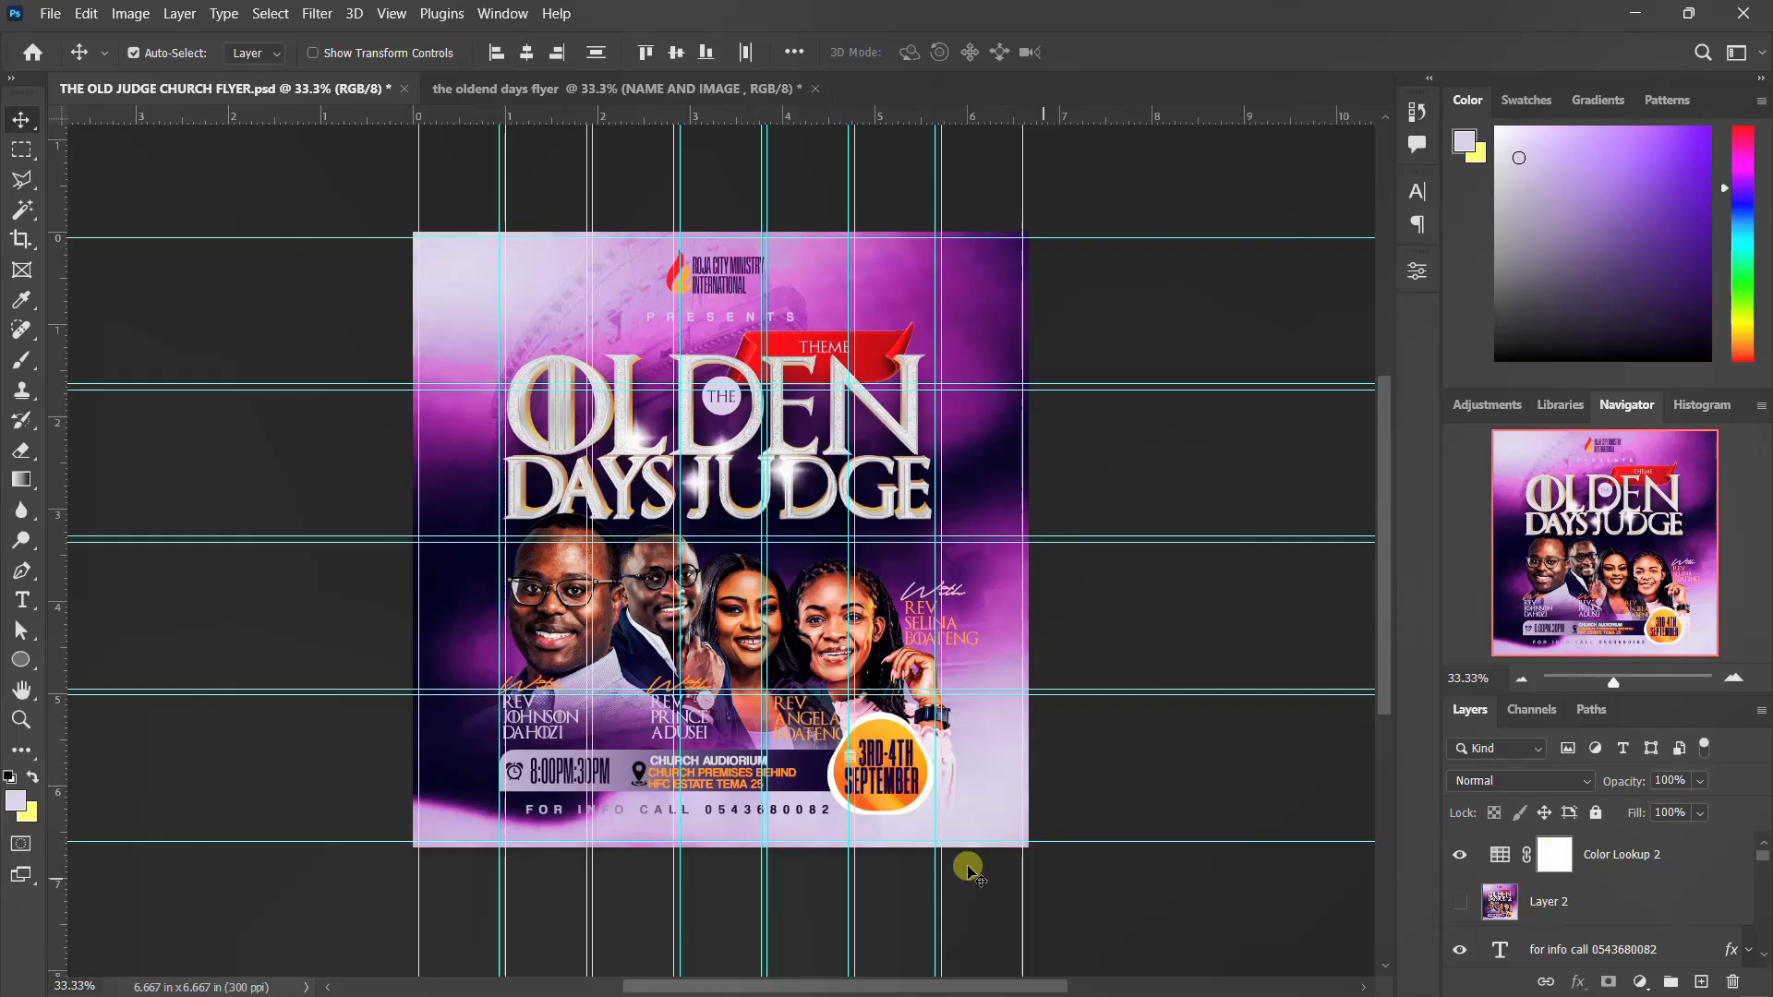
pyautogui.click(577, 776)
pyautogui.scroll(-1, 1625, 932)
pyautogui.click(1591, 854)
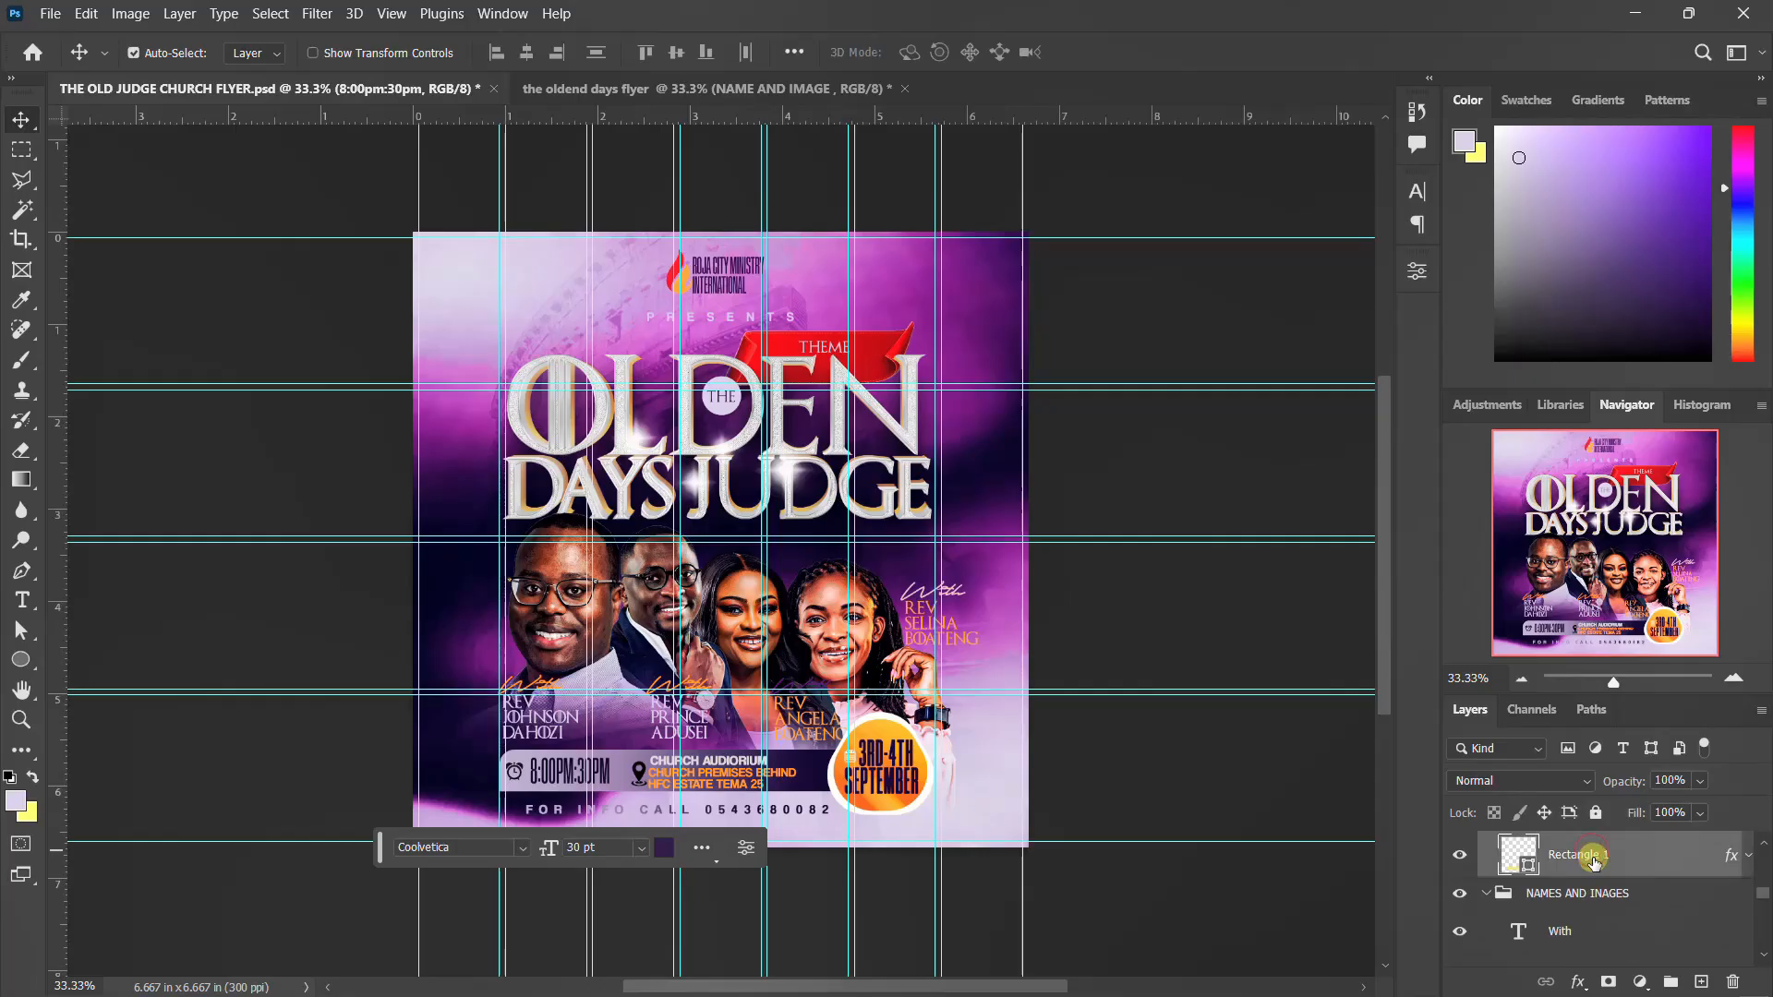
pyautogui.scroll(3, 1593, 864)
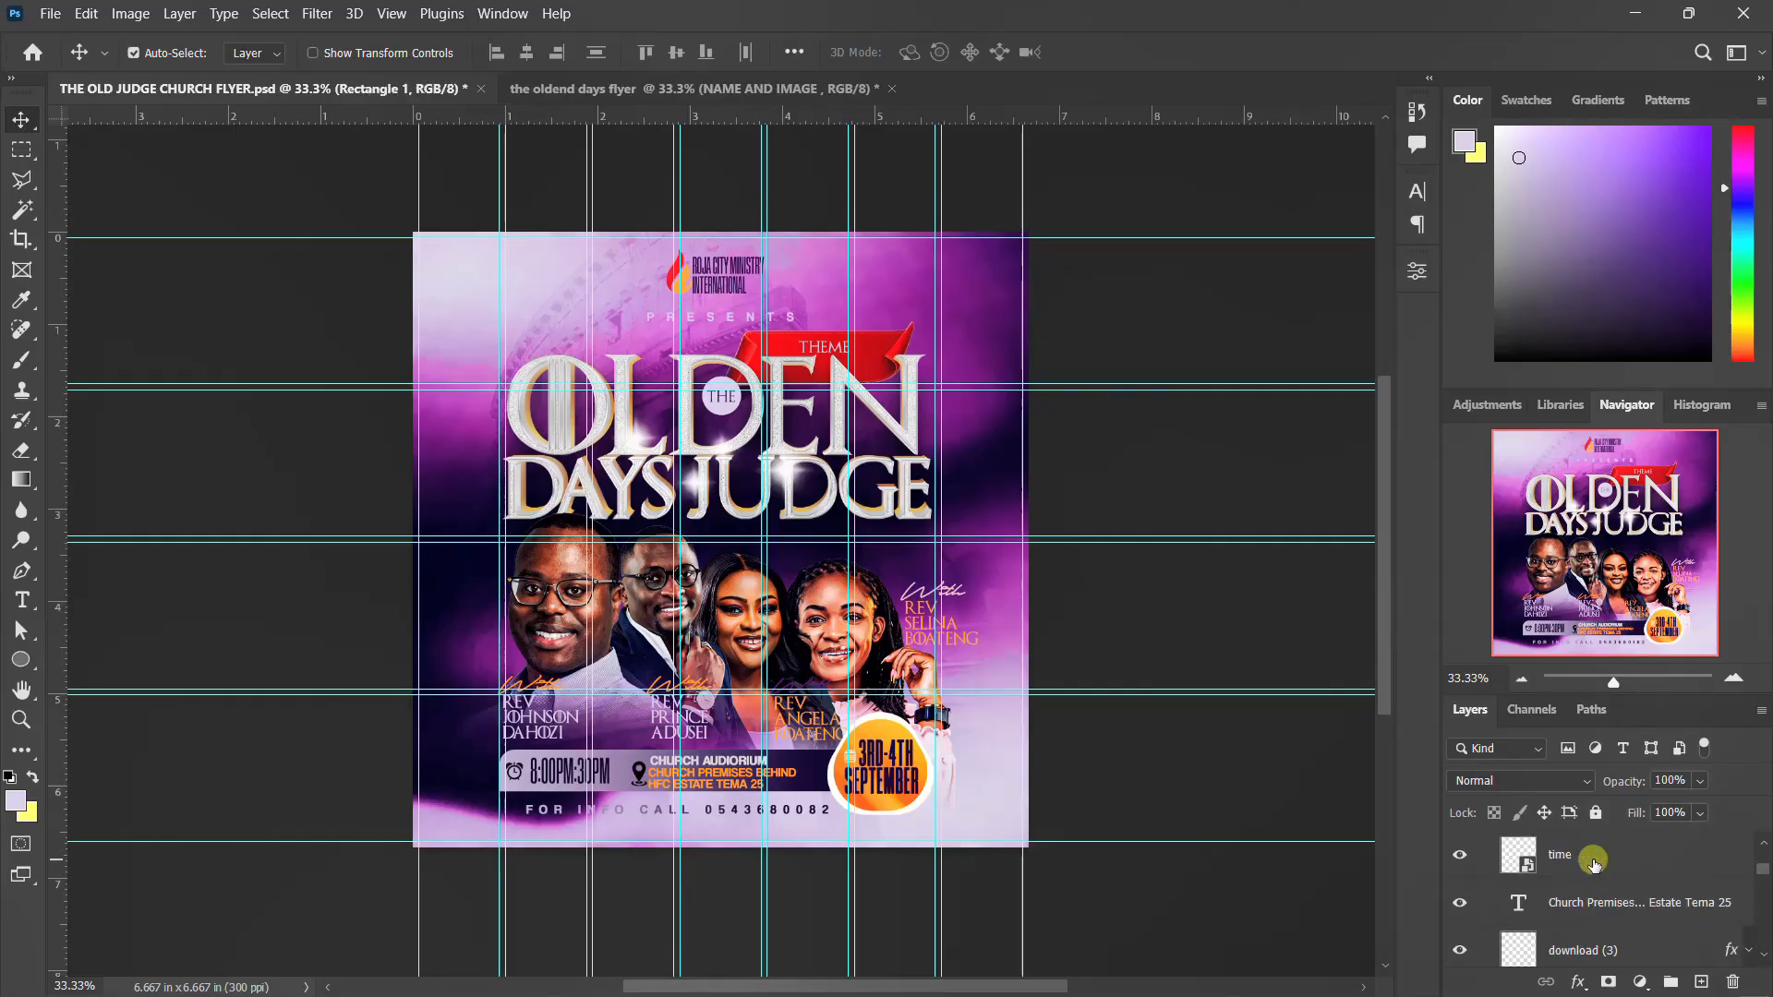
pyautogui.scroll(2, 1595, 863)
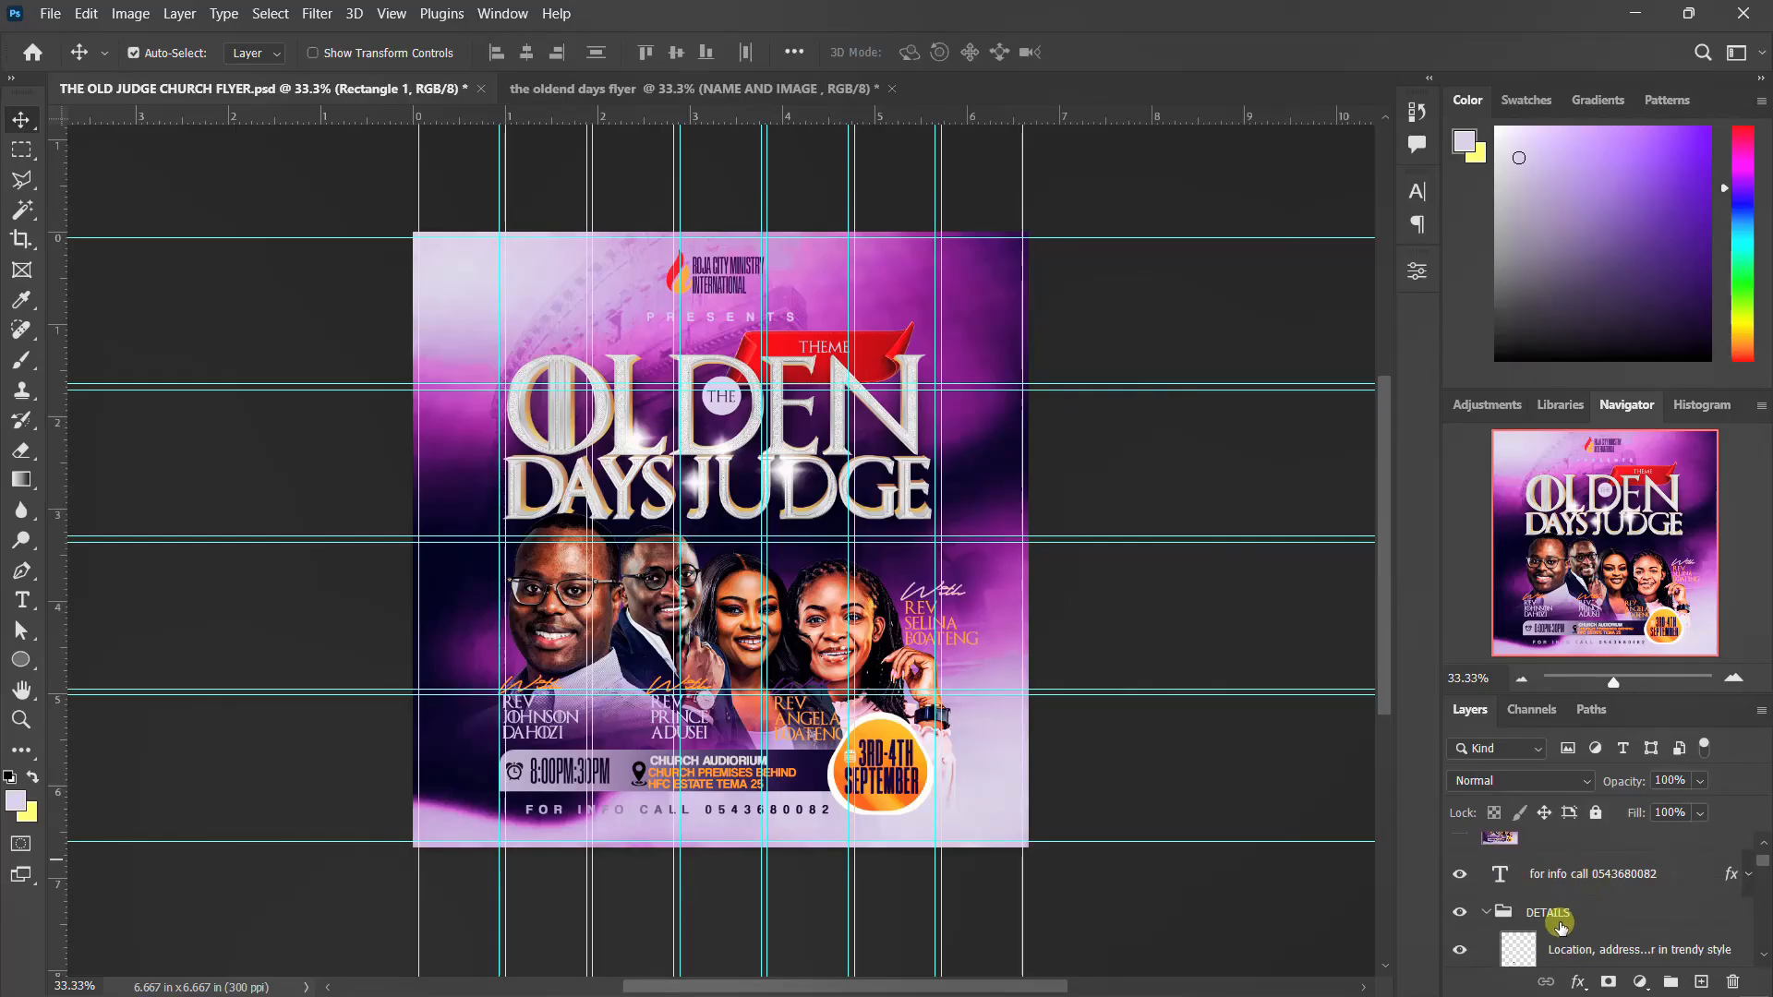
pyautogui.click(1561, 943)
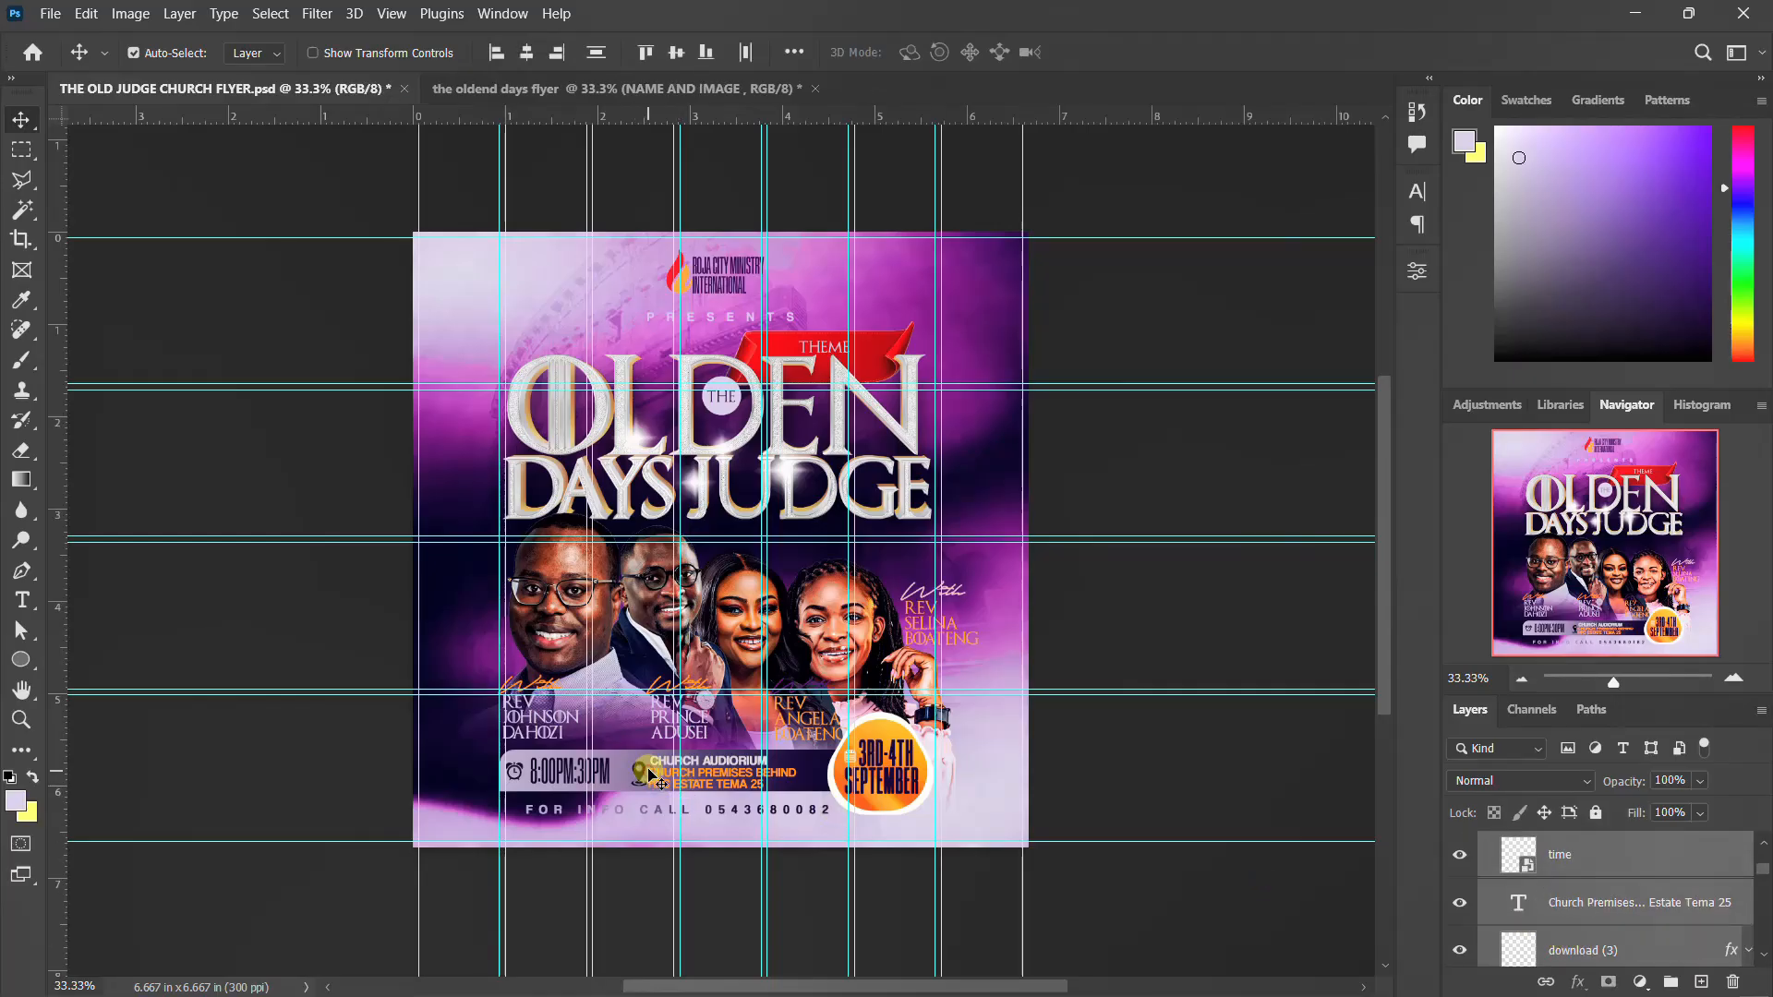
pyautogui.moveTo(635, 757); pyautogui.dragTo(778, 744)
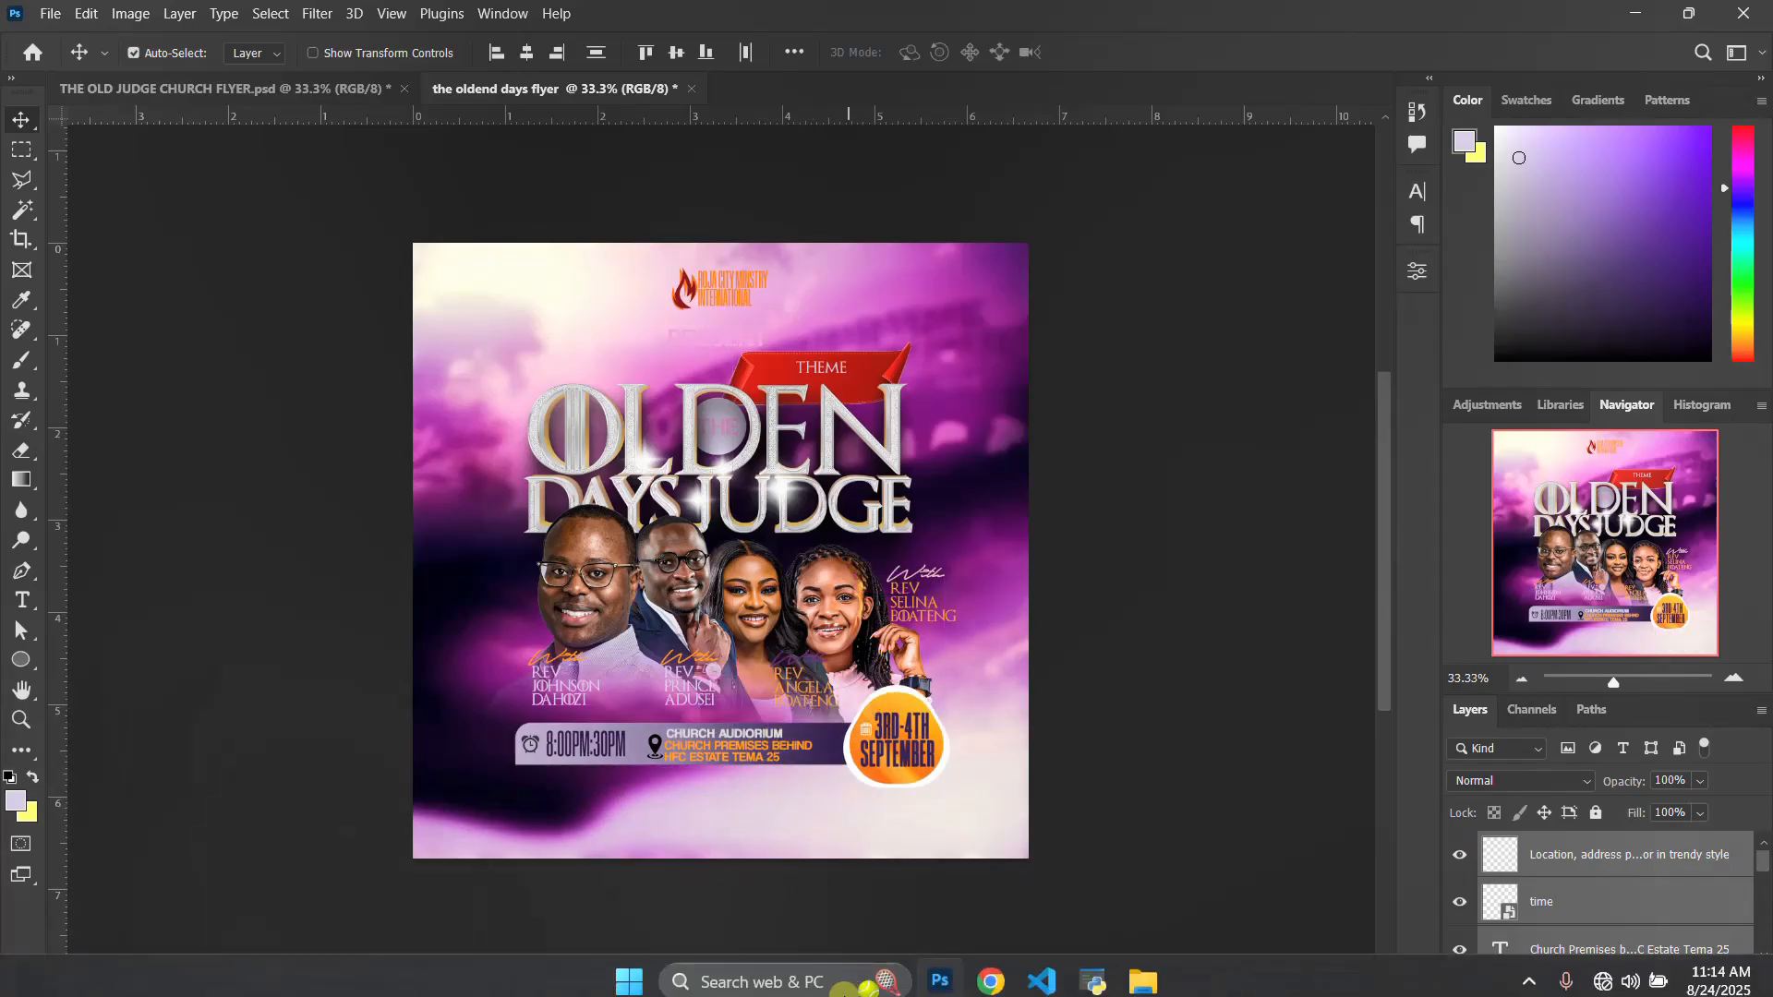
# Look over the icons and other source files in the THE OLDEN DAYS JUDGE FLYER folder in File Explorer, and return to Photoshop
pyautogui.moveTo(1148, 934)
pyautogui.click(1287, 868)
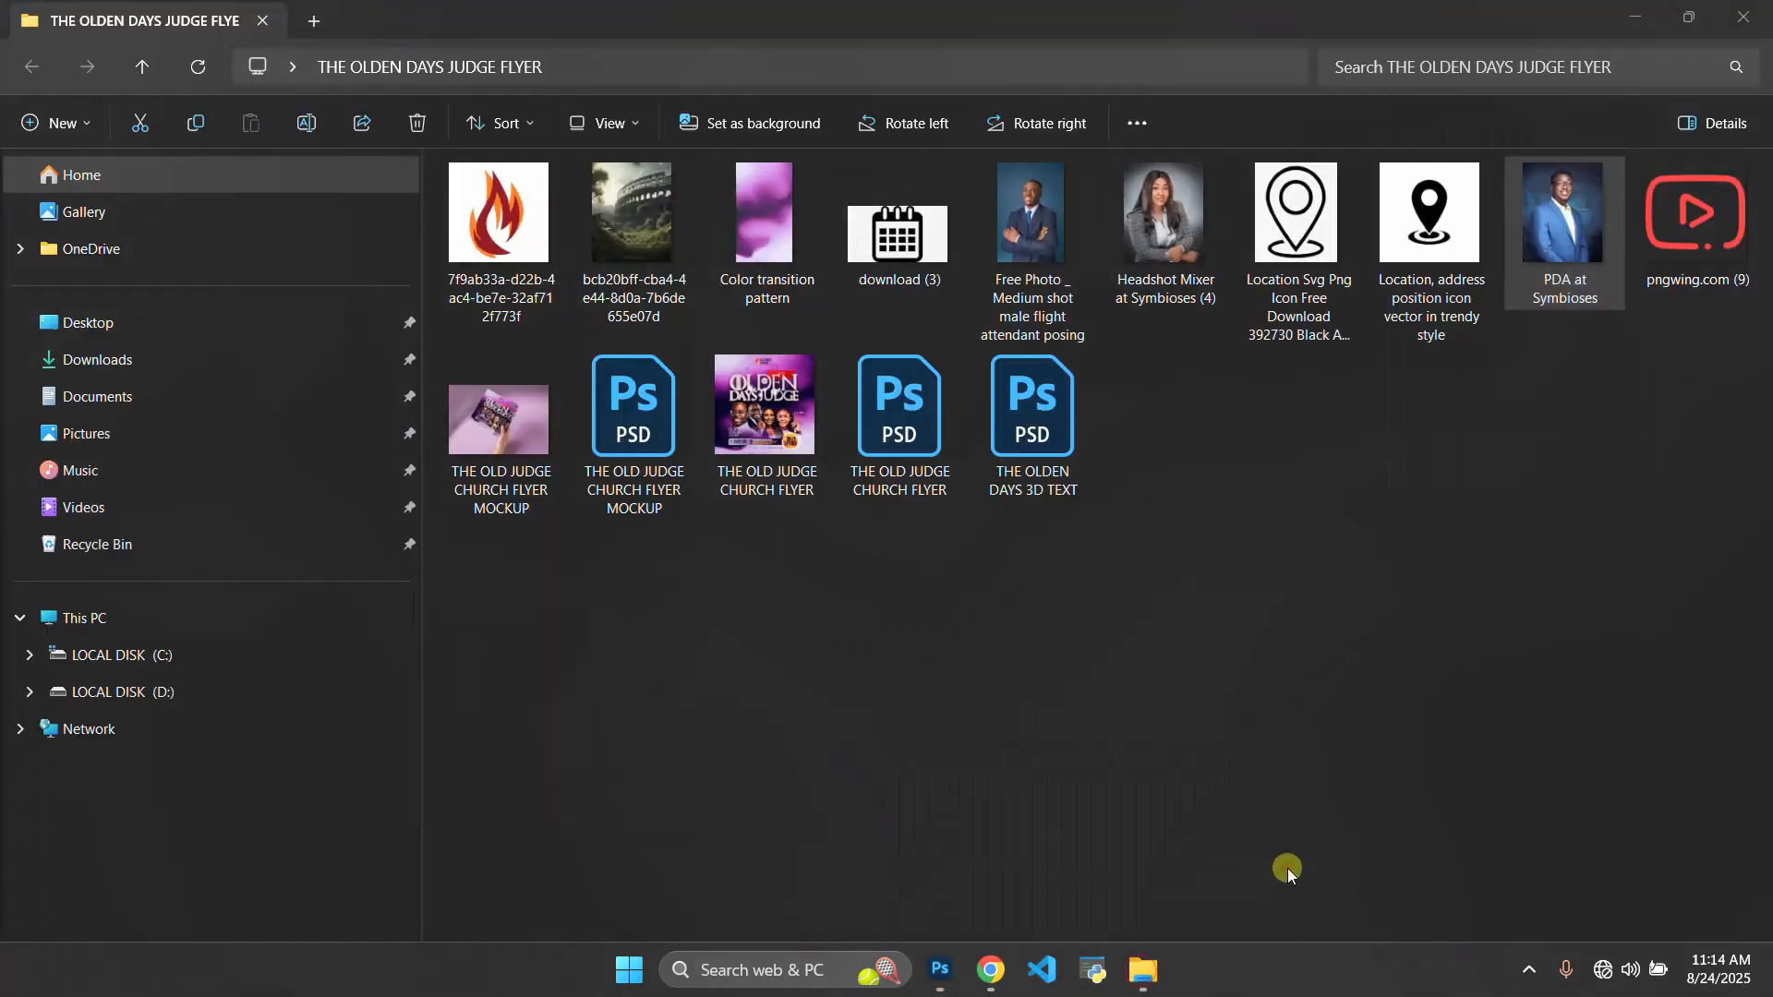
pyautogui.moveTo(1762, 379); pyautogui.dragTo(443, 162)
pyautogui.click(757, 589)
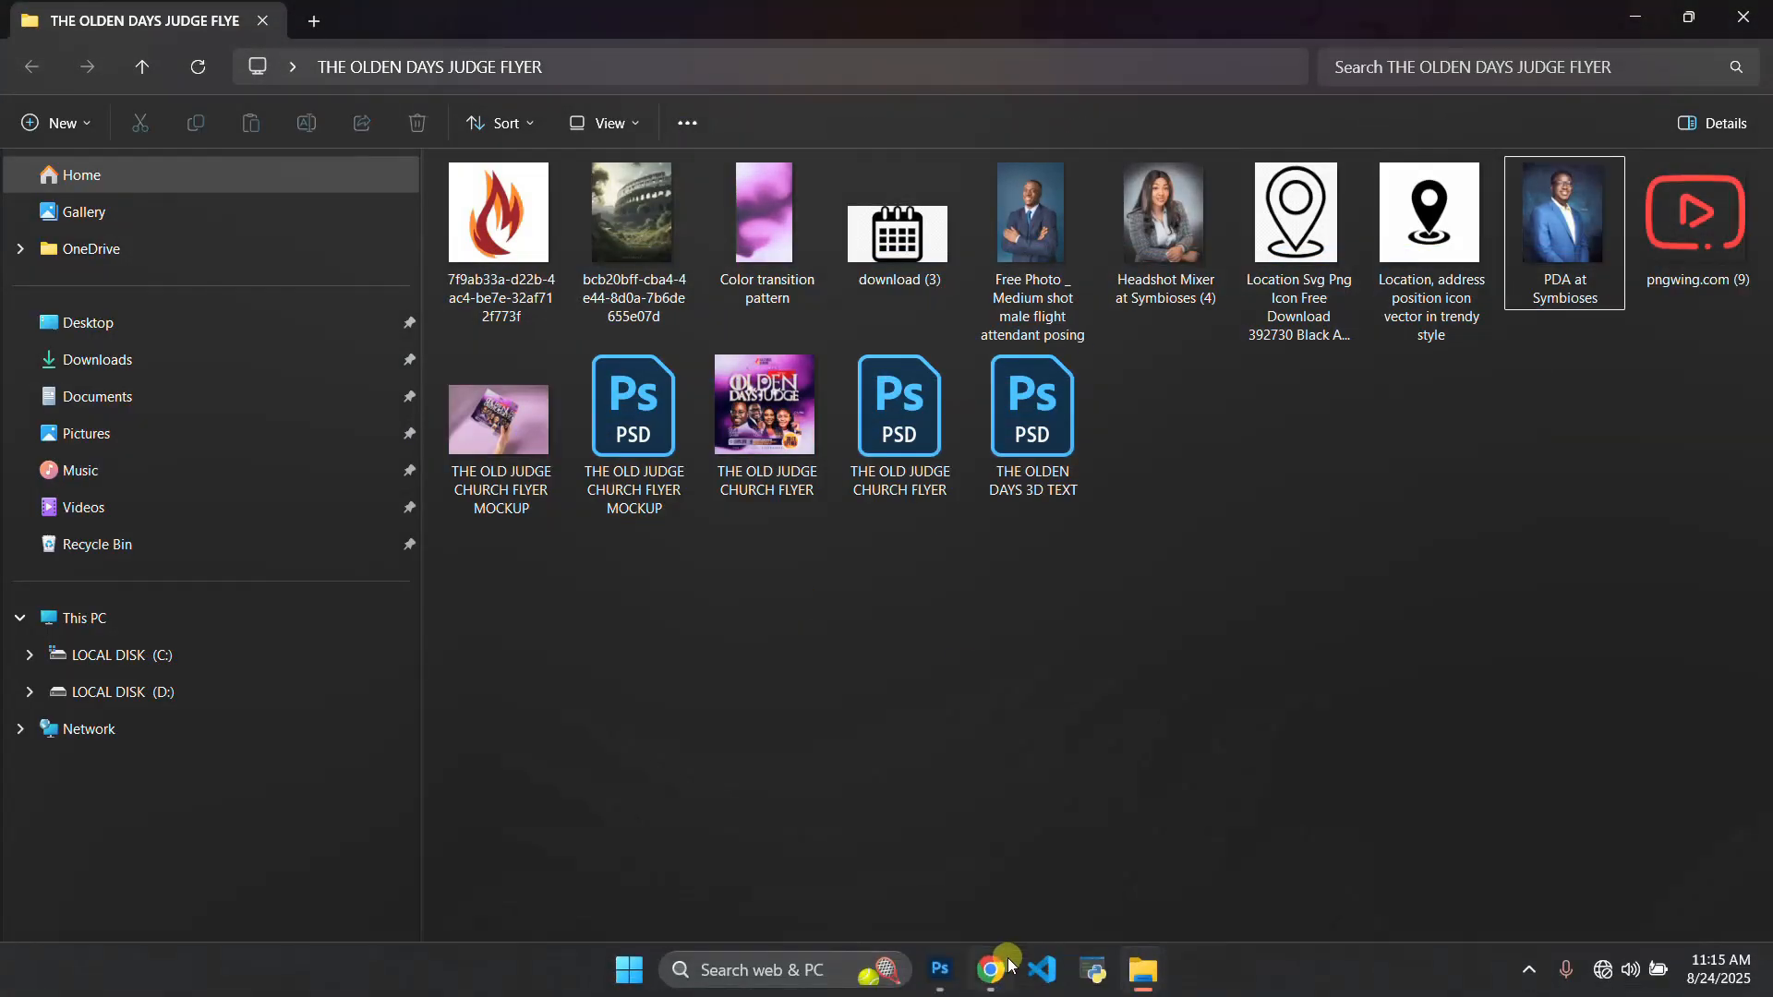
pyautogui.click(931, 972)
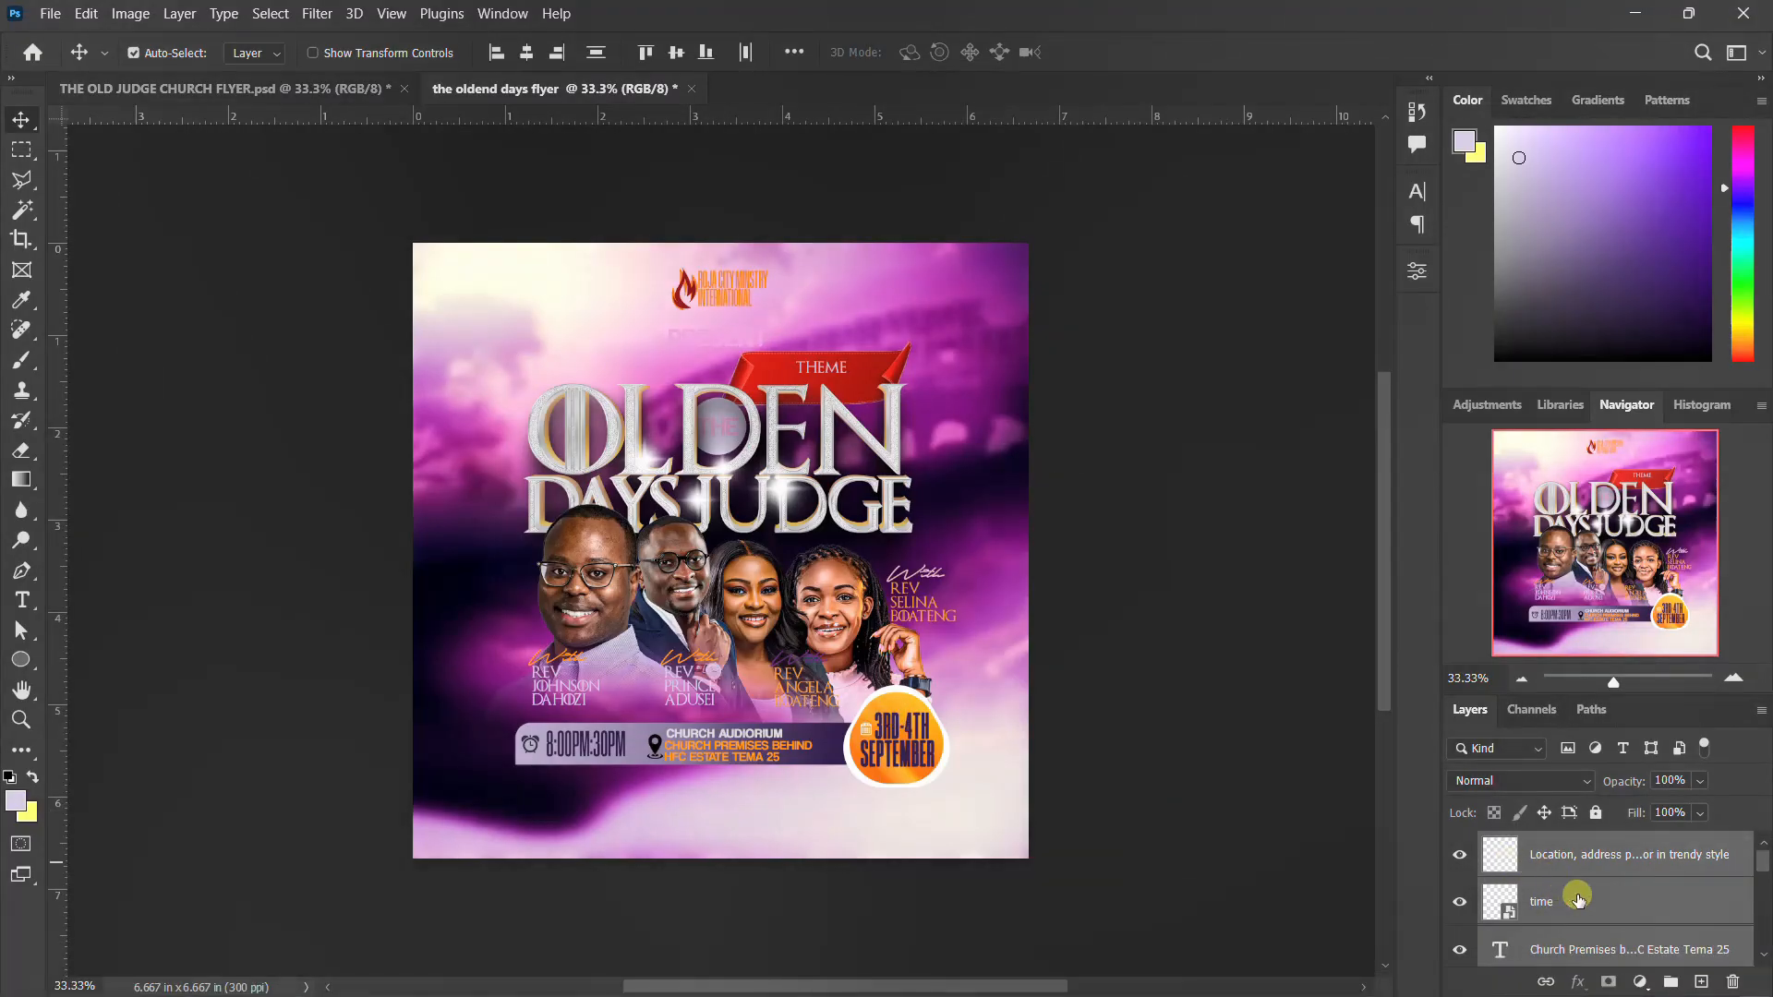
# Group the time, venue and date layers under the name DETAILS, and check the DETAILS and NAME AND IMAGE groups by toggling their visibility
pyautogui.scroll(-5, 1570, 900)
pyautogui.scroll(-3, 1586, 900)
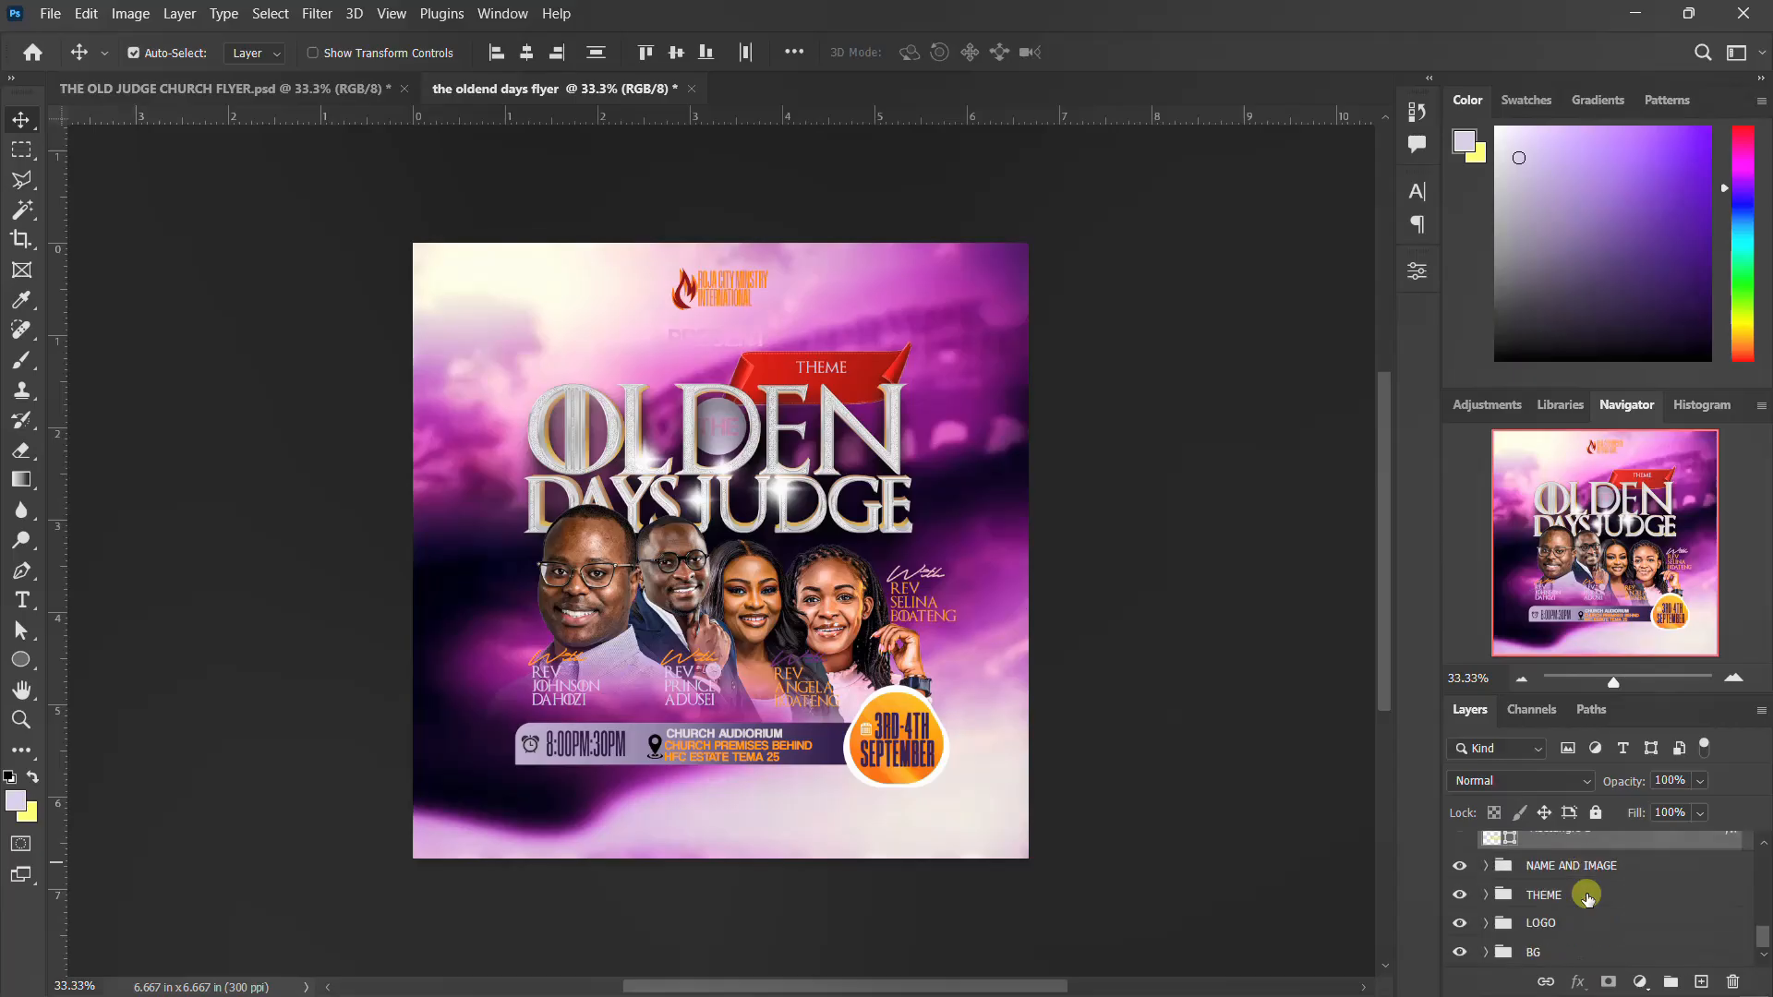
pyautogui.hotkey('ctrl', 'g')
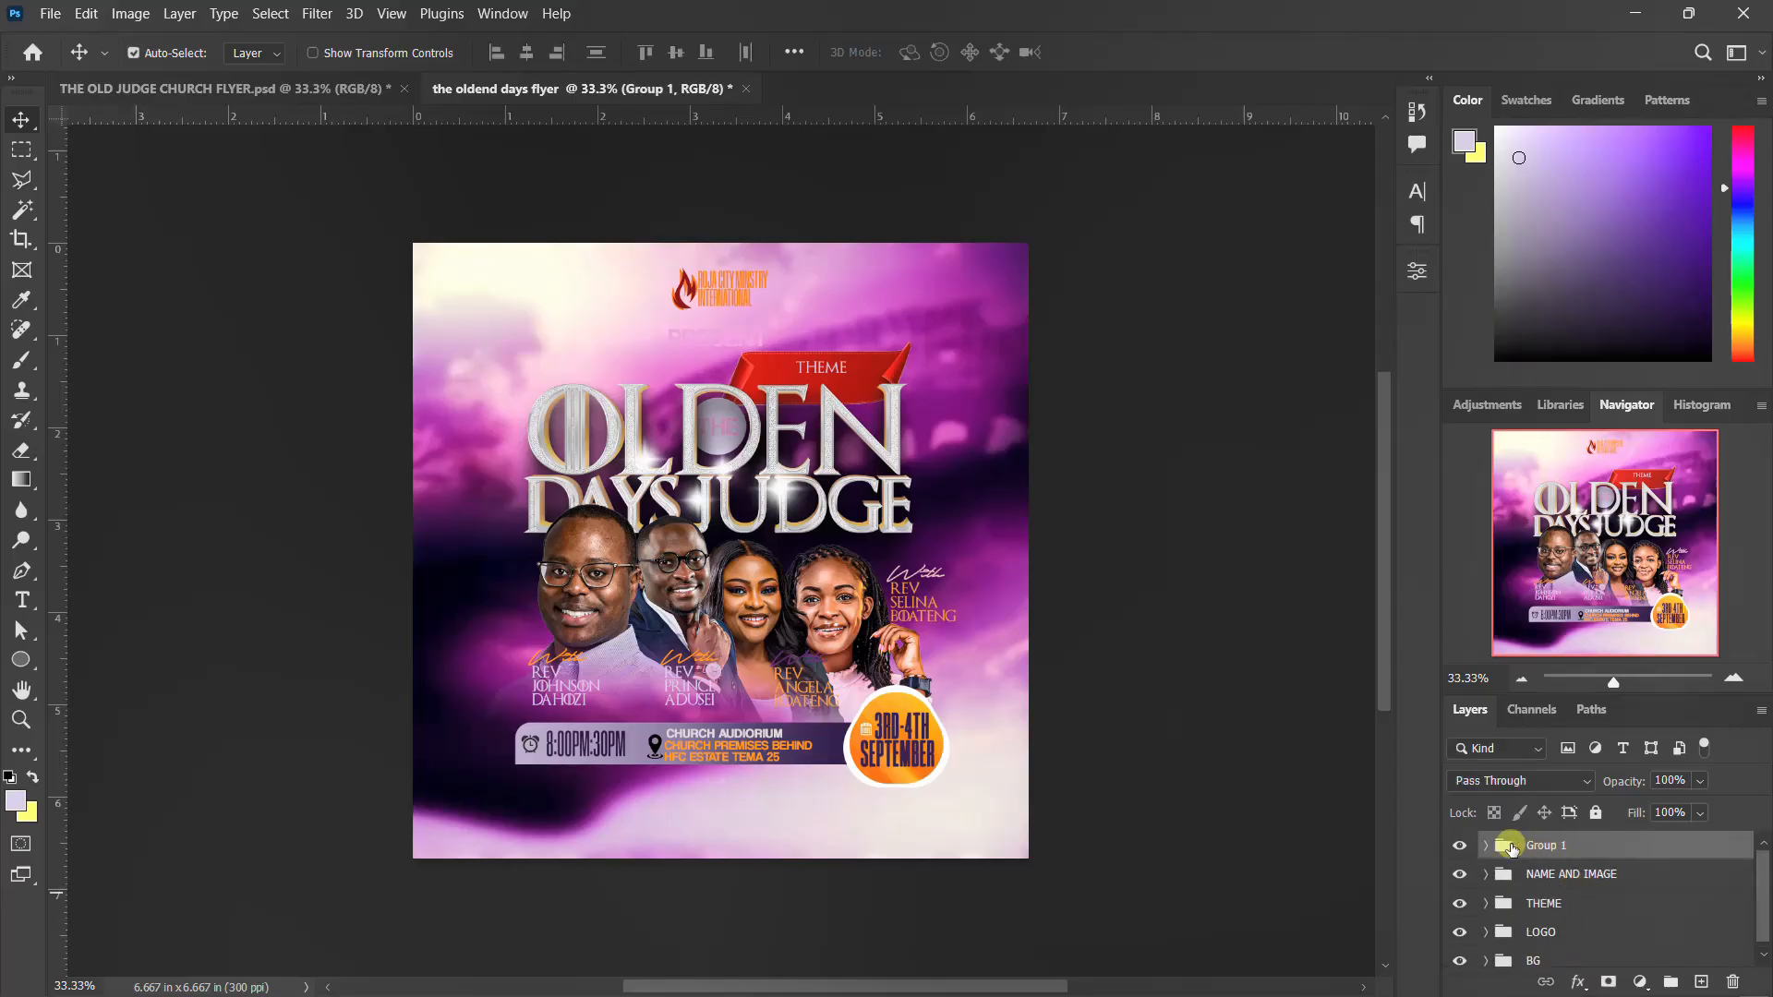
pyautogui.doubleClick(1535, 846)
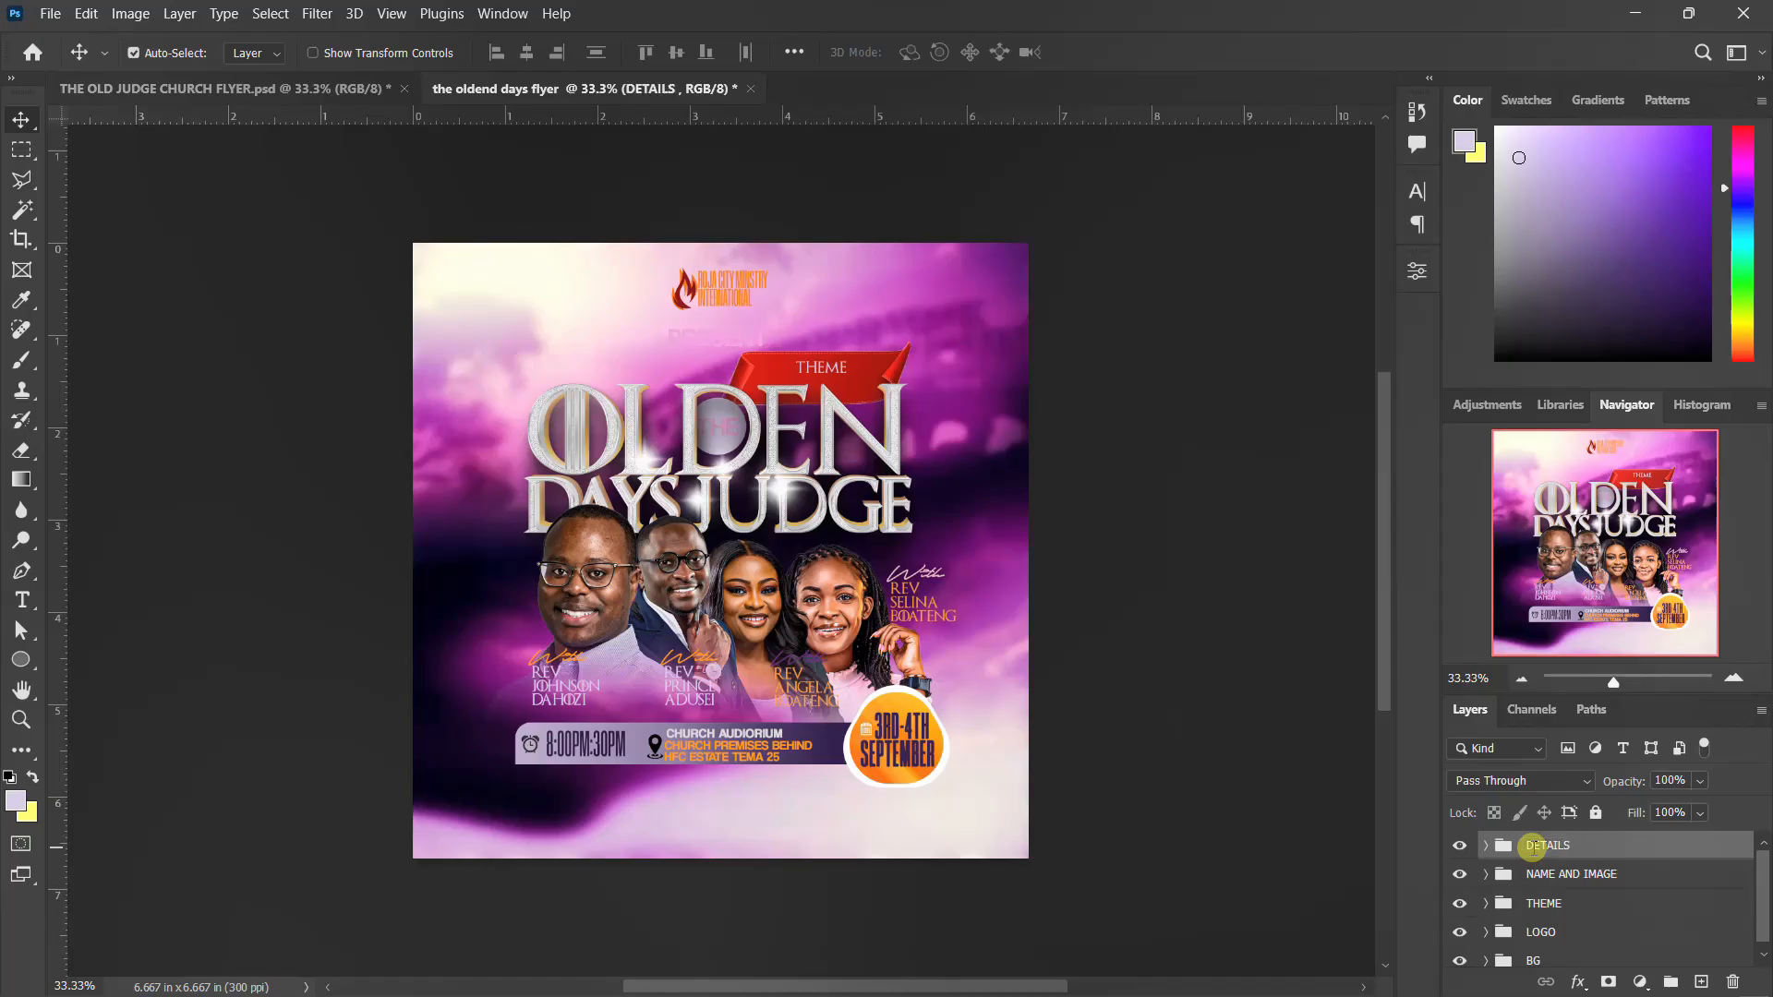
pyautogui.click(1462, 846)
pyautogui.click(1464, 848)
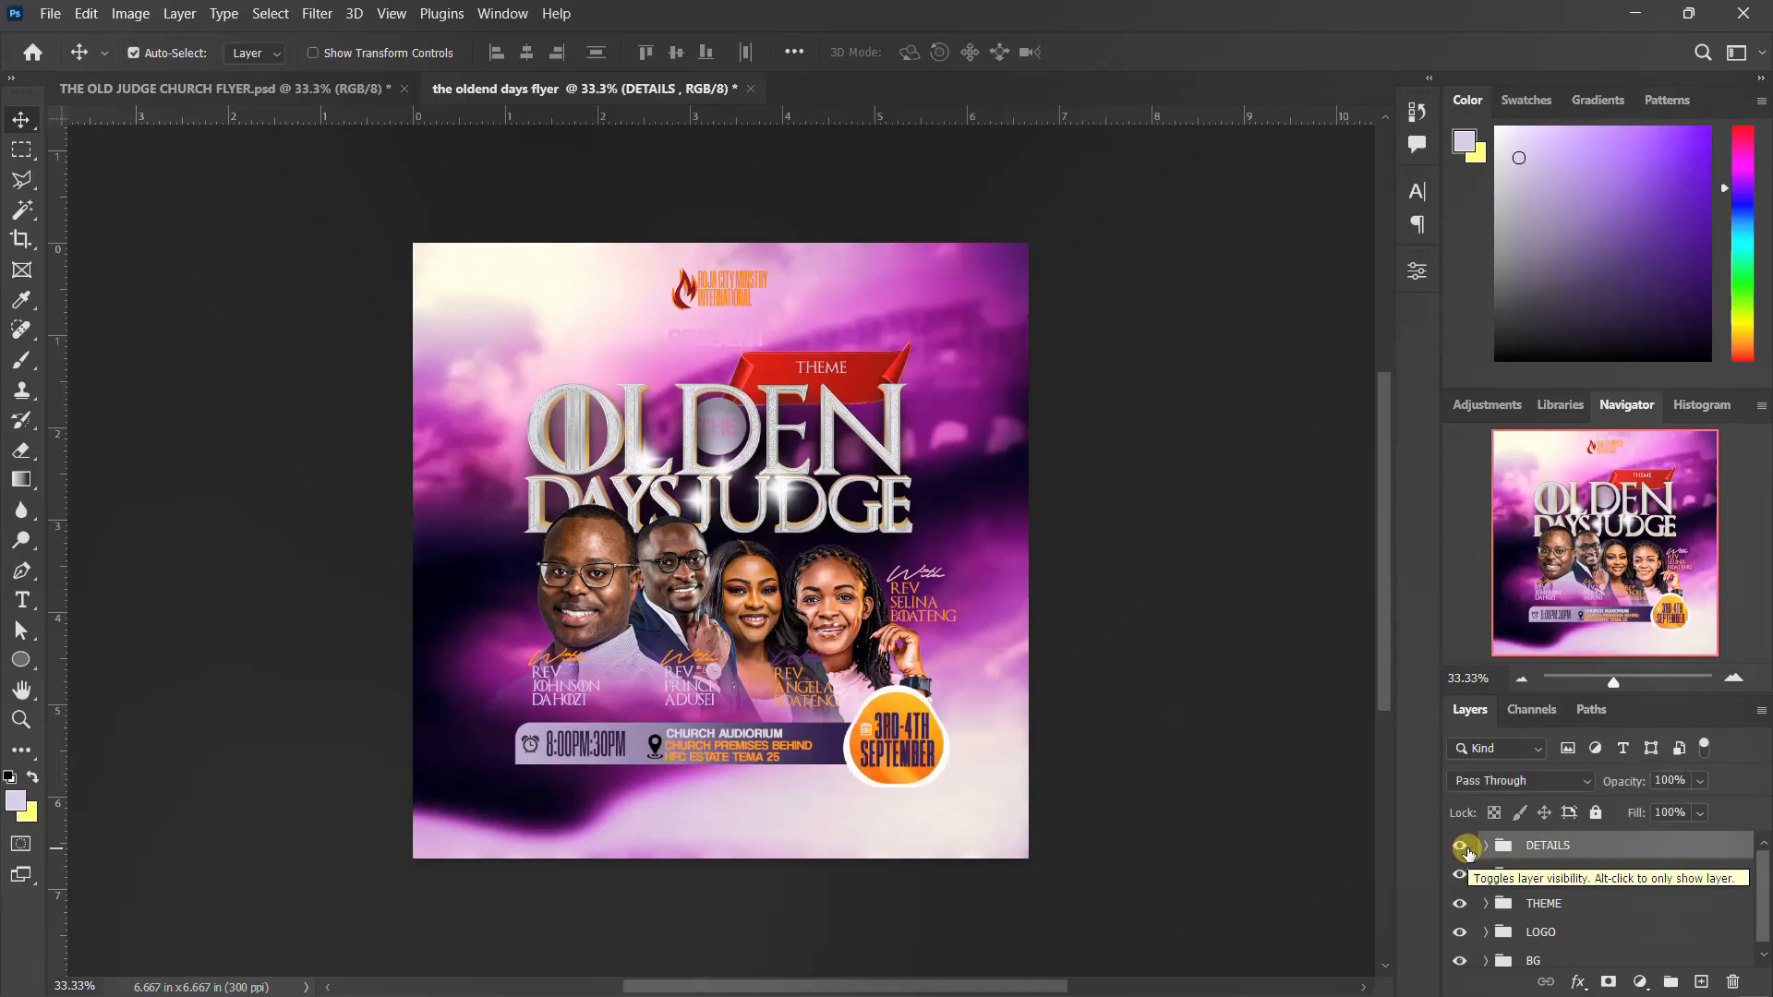
pyautogui.click(1459, 879)
pyautogui.click(1458, 879)
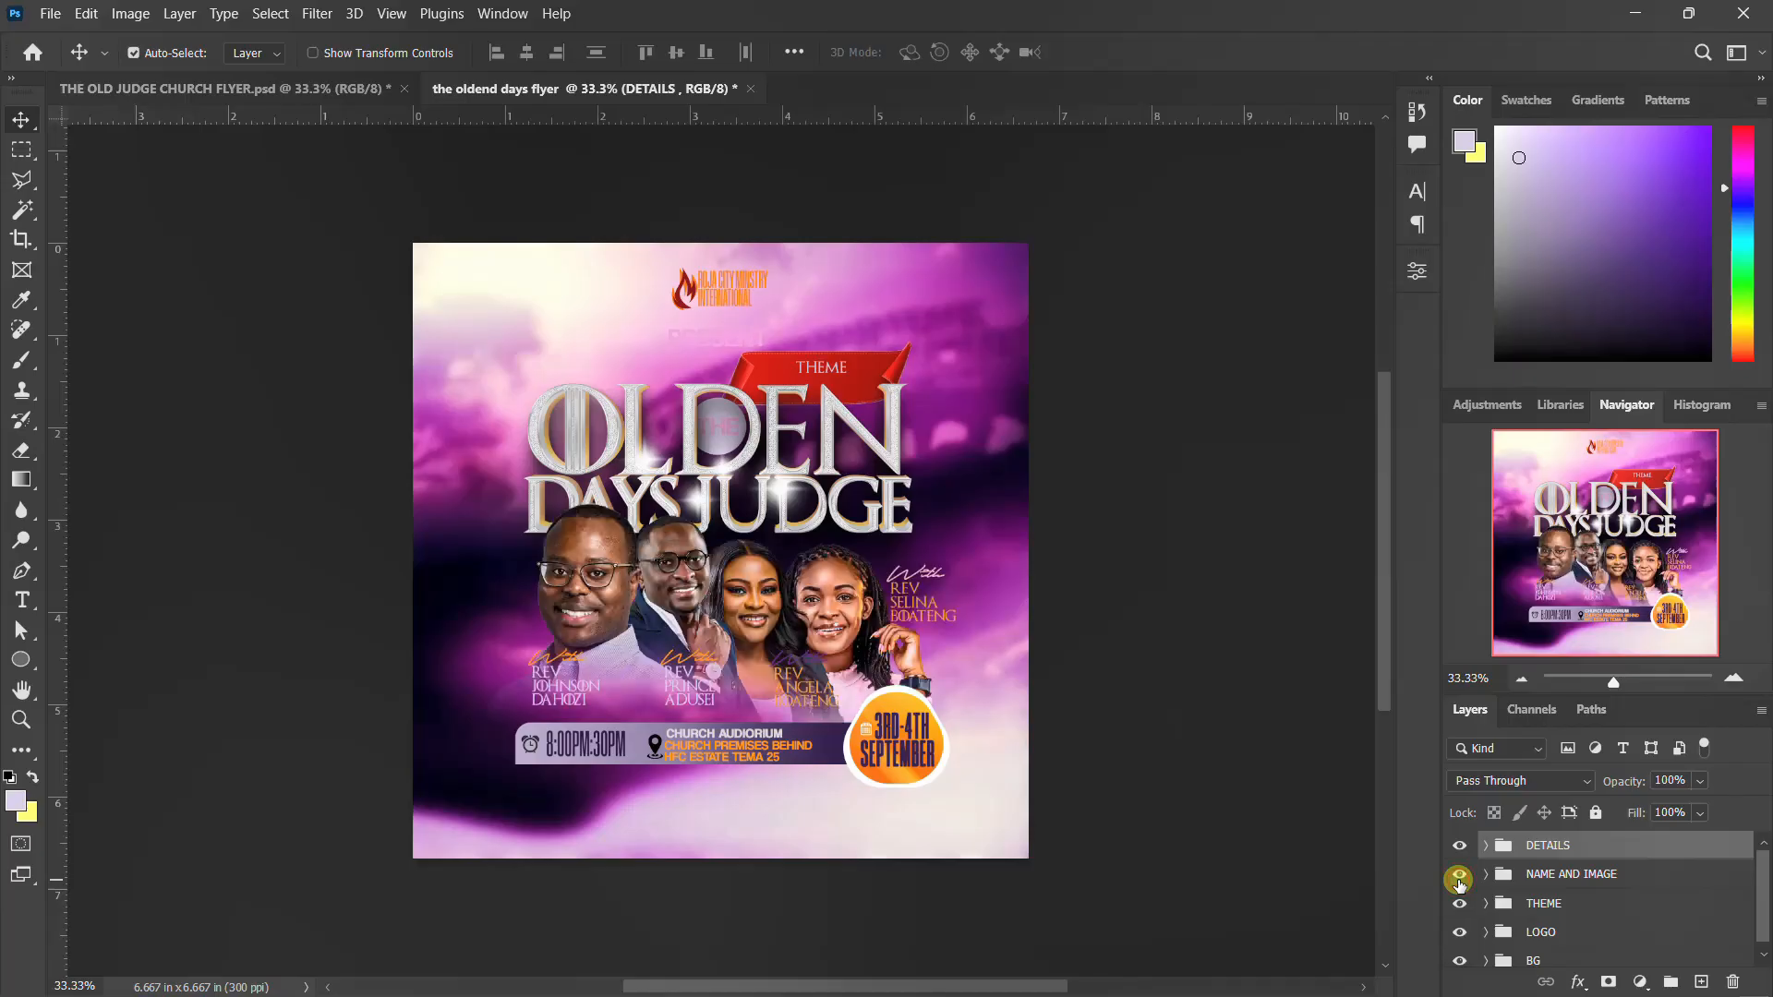
# Copy the "for info call" phone text from THE OLD JUDGE CHURCH FLYER.psd into the oldend days flyer, centred below the details bar
pyautogui.click(335, 78)
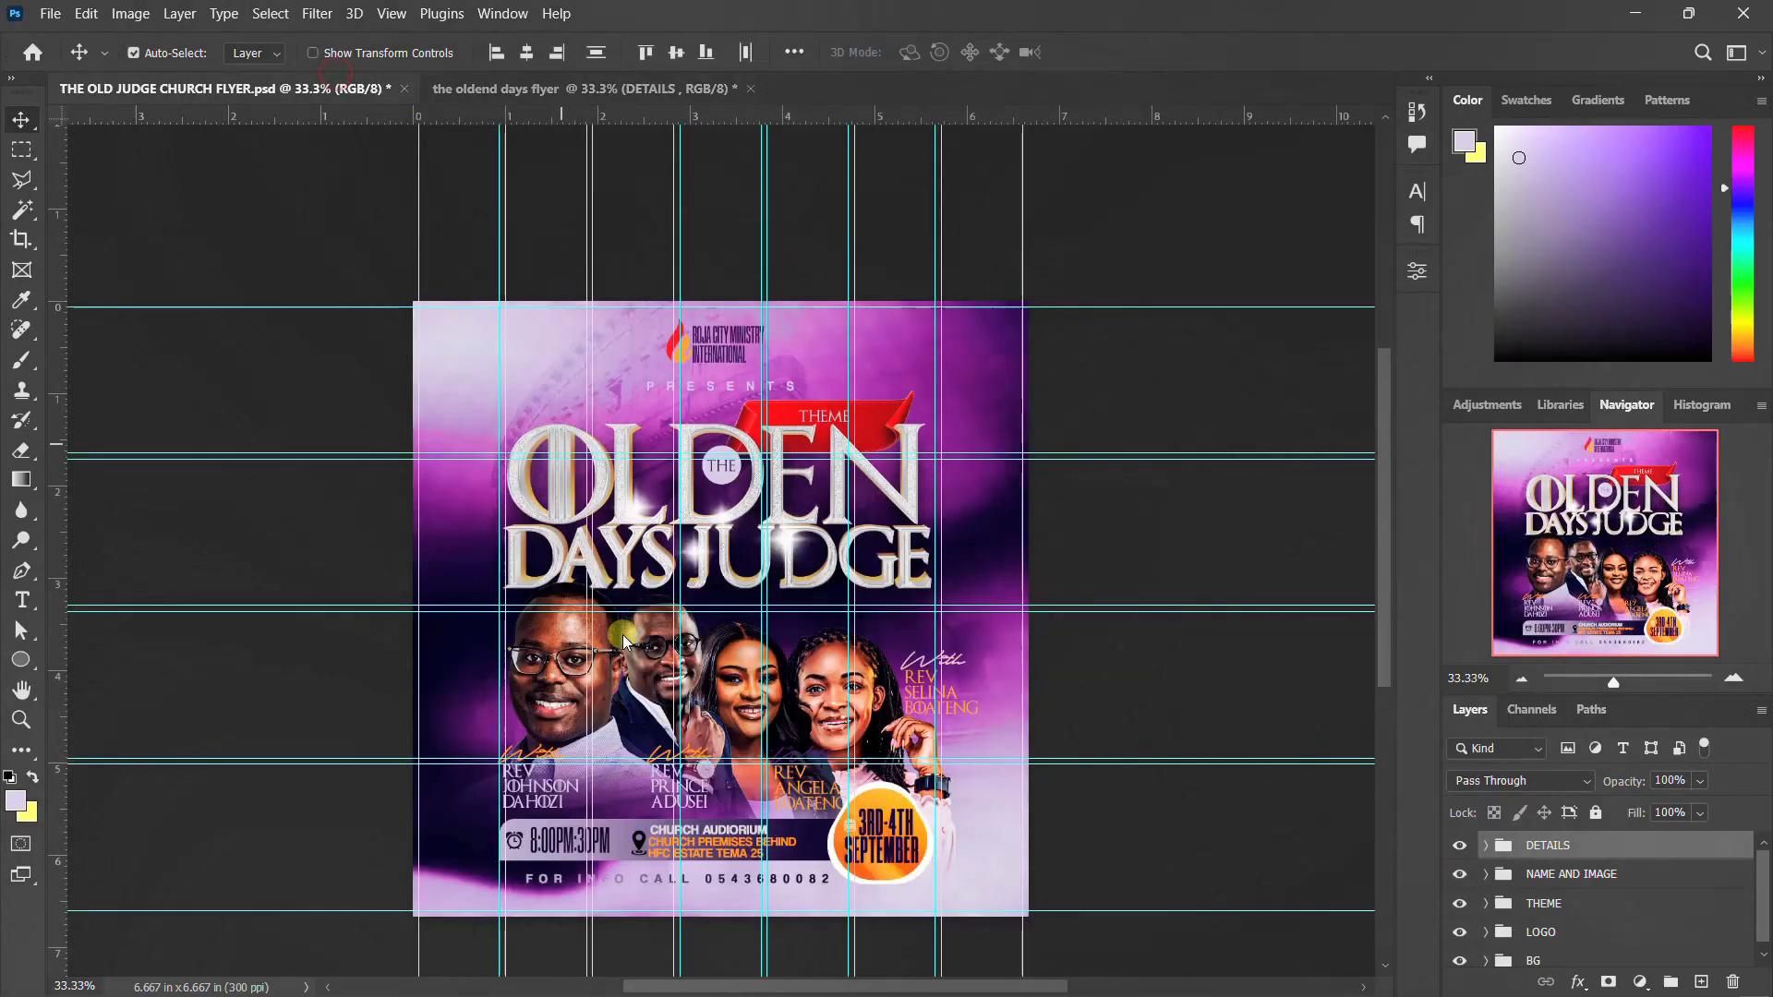
pyautogui.click(811, 884)
pyautogui.moveTo(811, 885); pyautogui.dragTo(884, 767)
pyautogui.moveTo(767, 812); pyautogui.dragTo(722, 804)
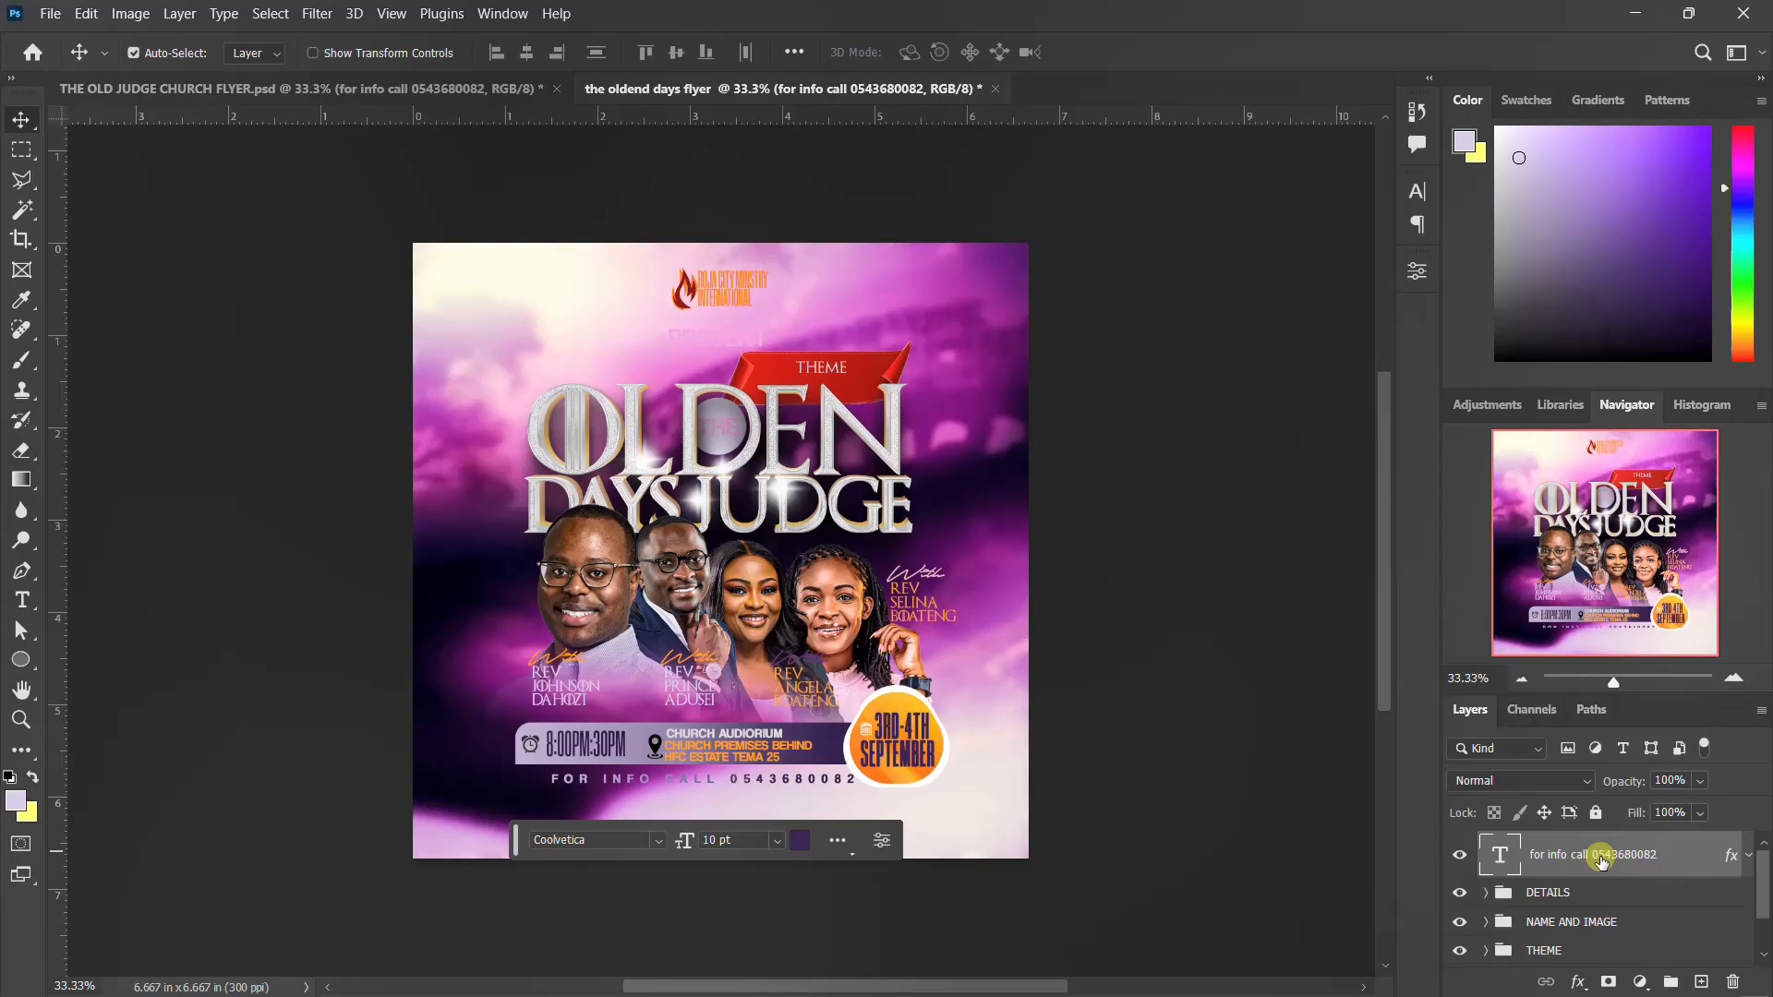
# Add a Color Lookup adjustment layer above the "for info call" text, loading well-see.CUBE from the purple11-free-luts-pack folder
pyautogui.click(1639, 982)
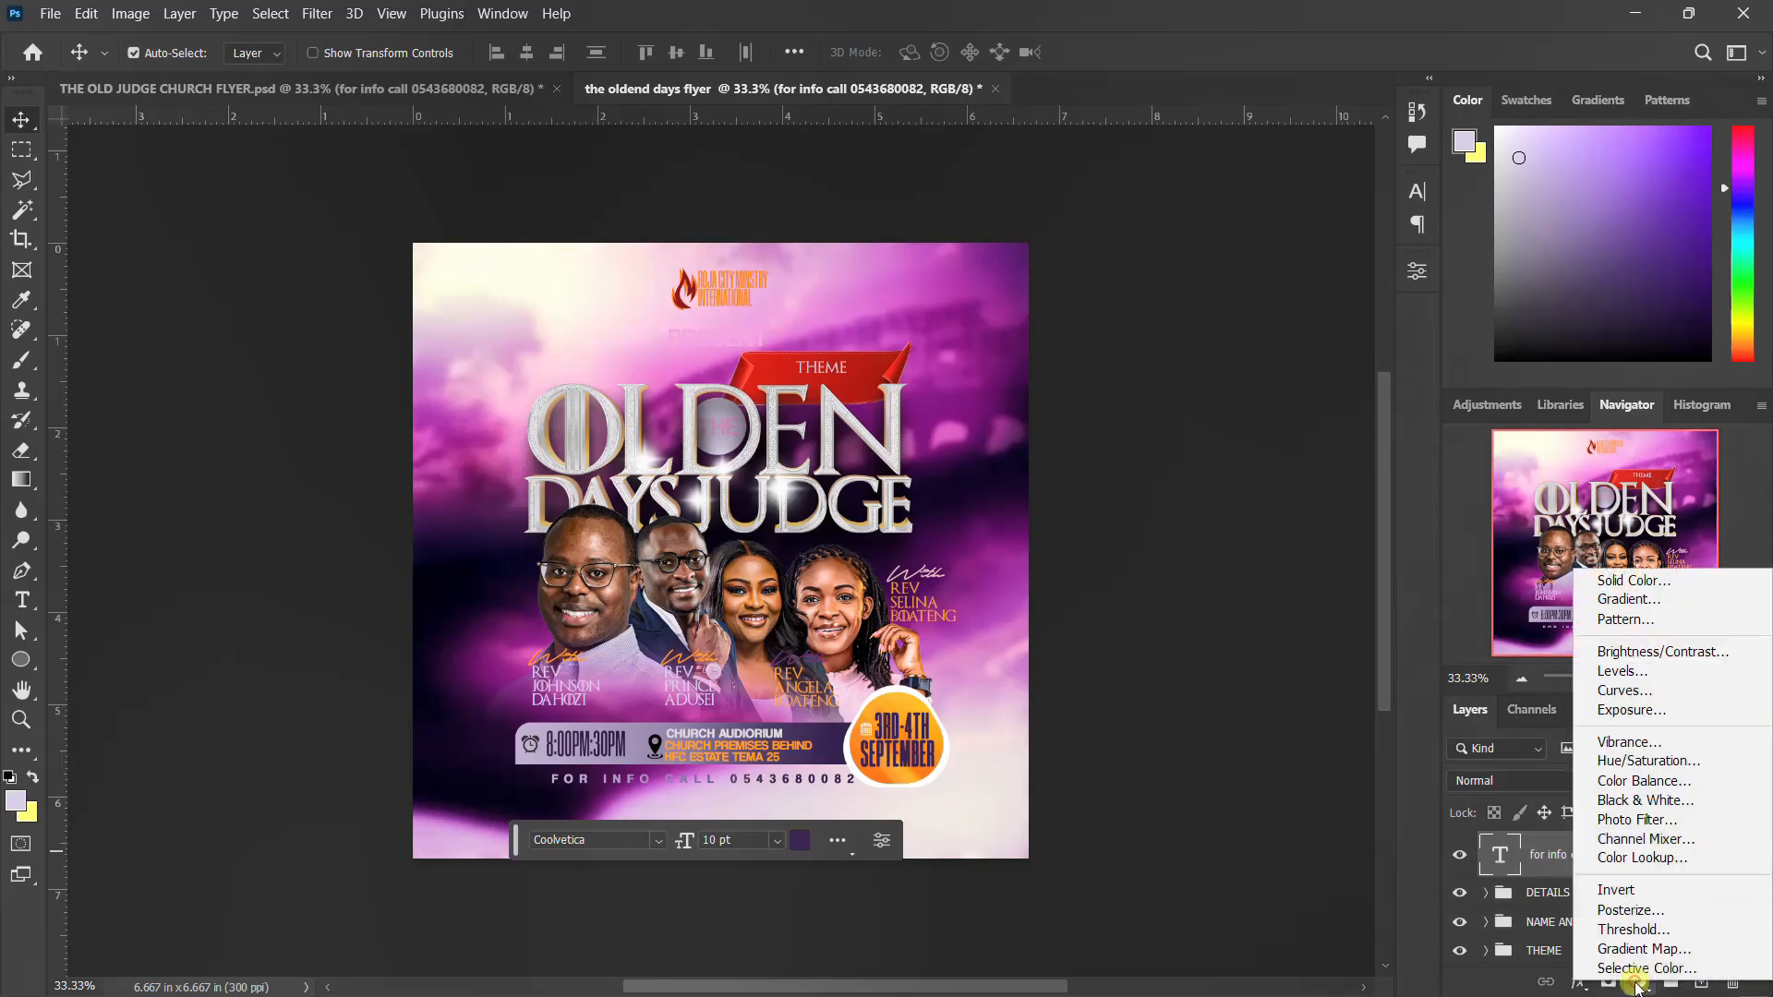
pyautogui.click(1646, 858)
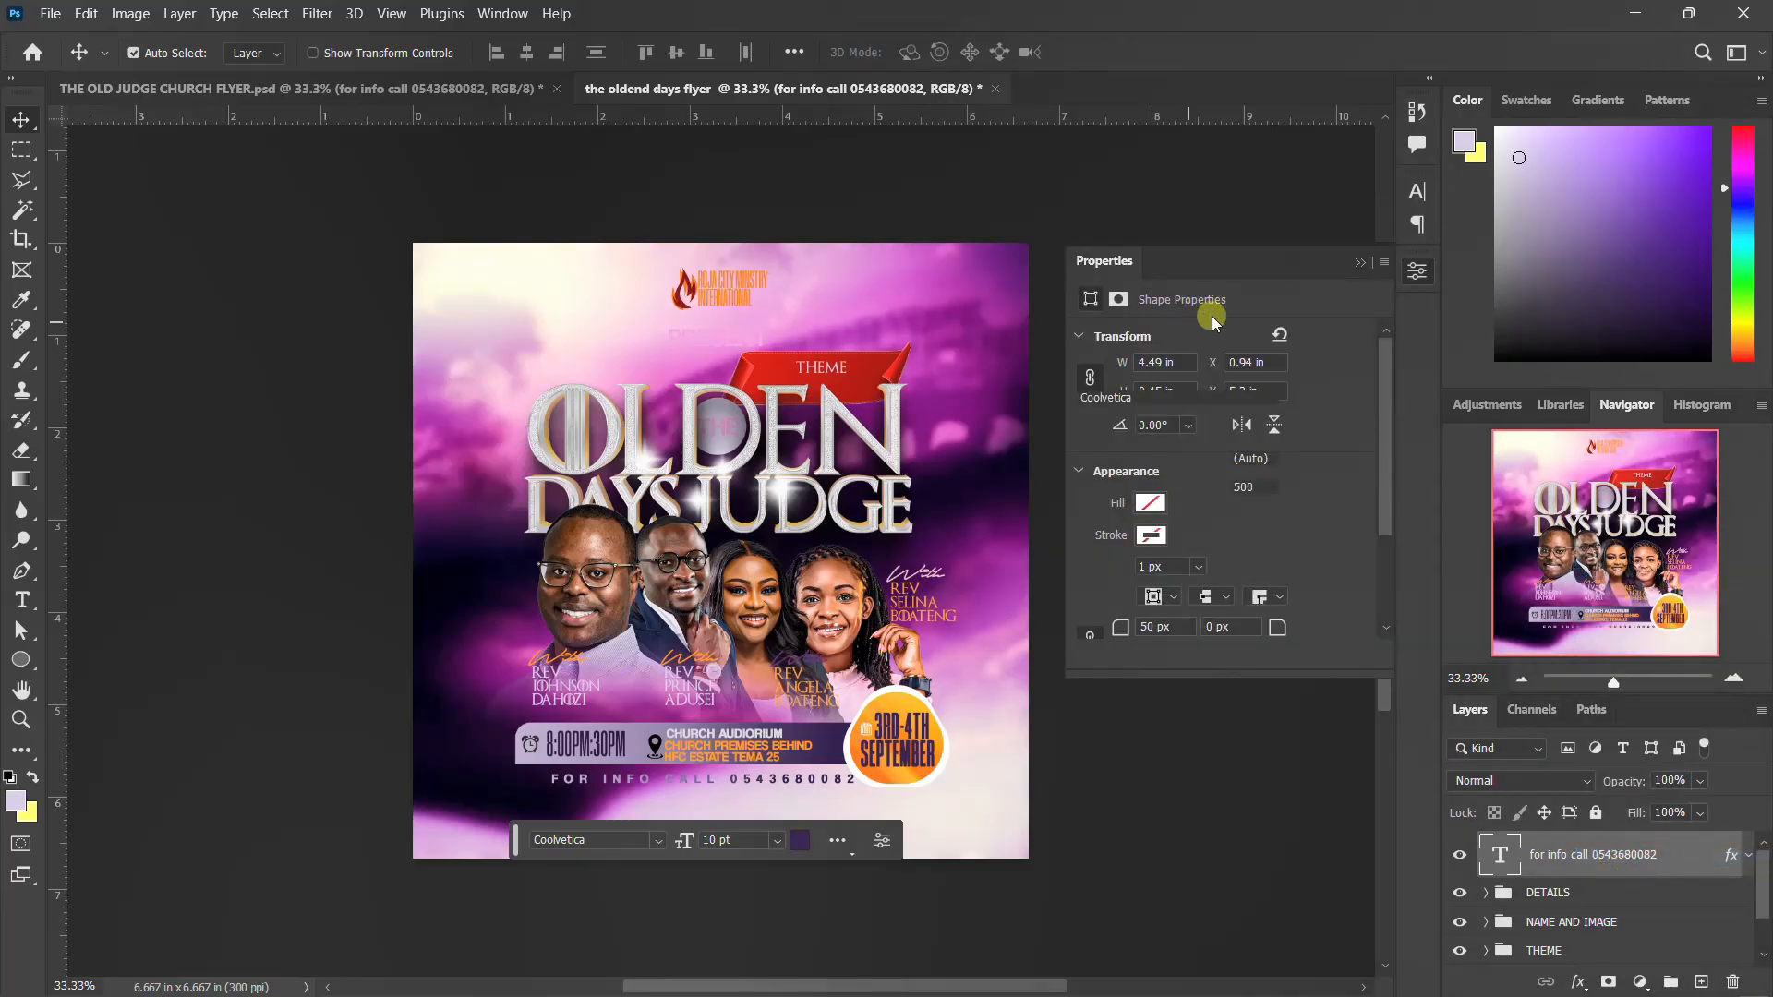
pyautogui.click(1280, 340)
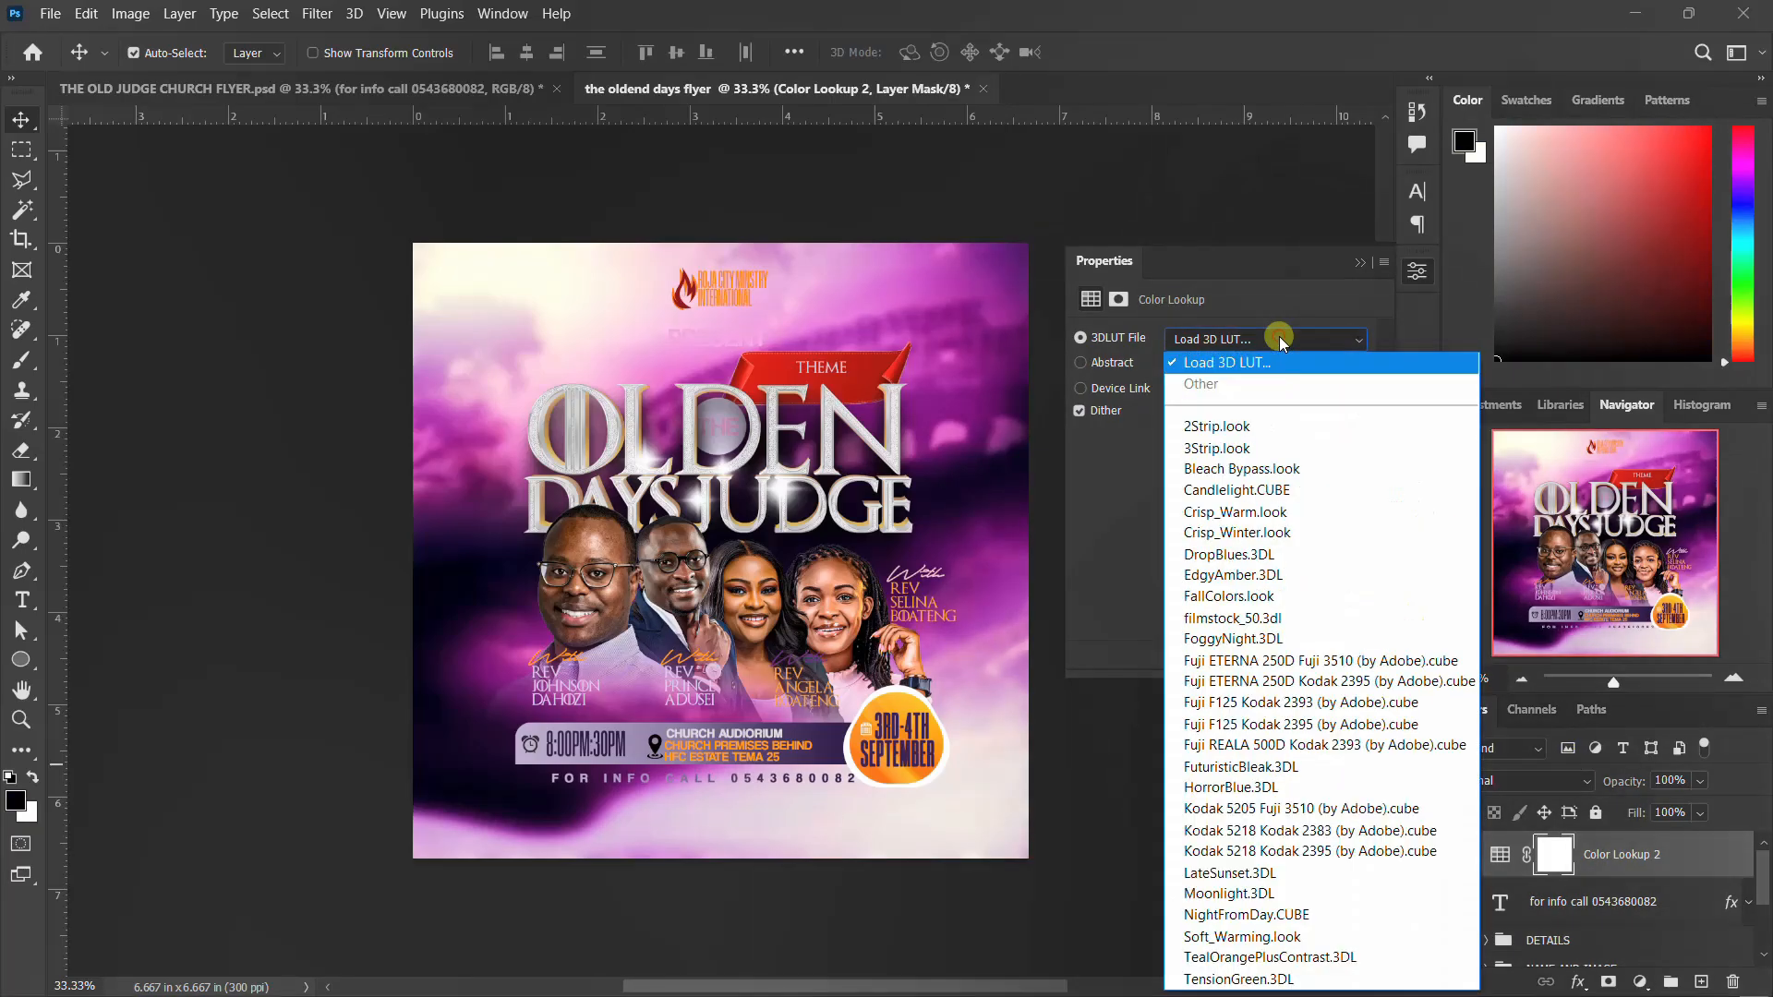
pyautogui.click(1250, 358)
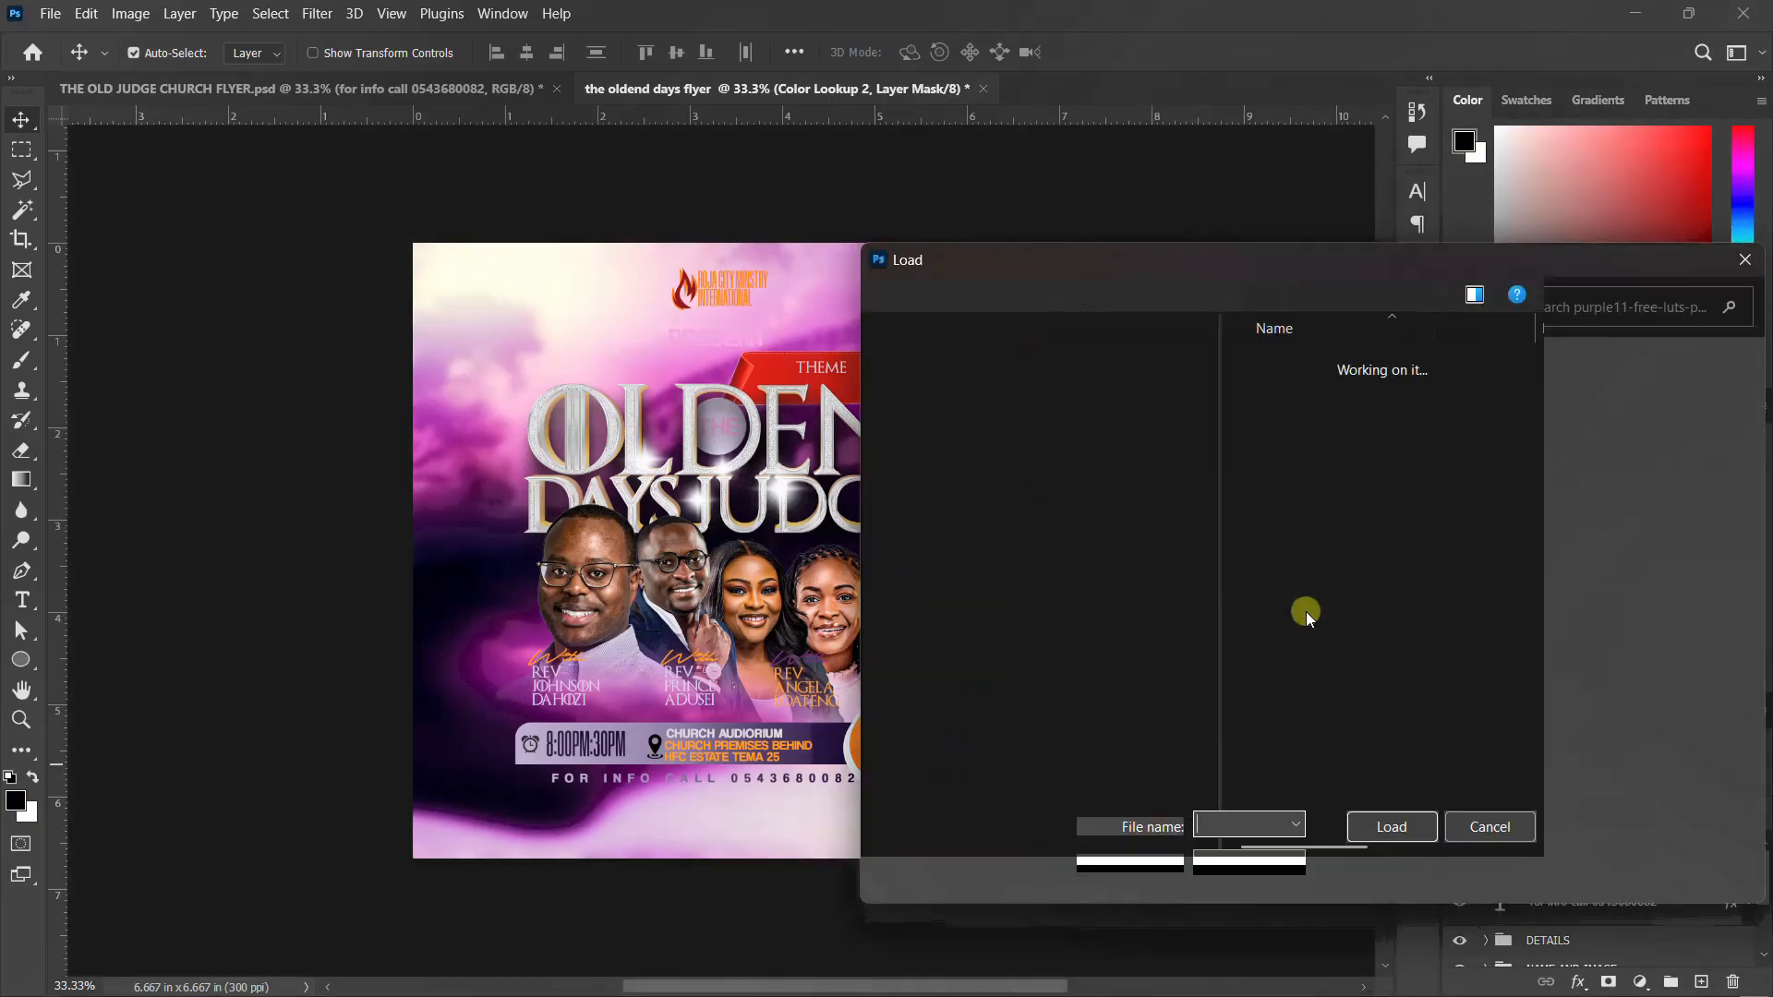
pyautogui.scroll(-10, 1306, 611)
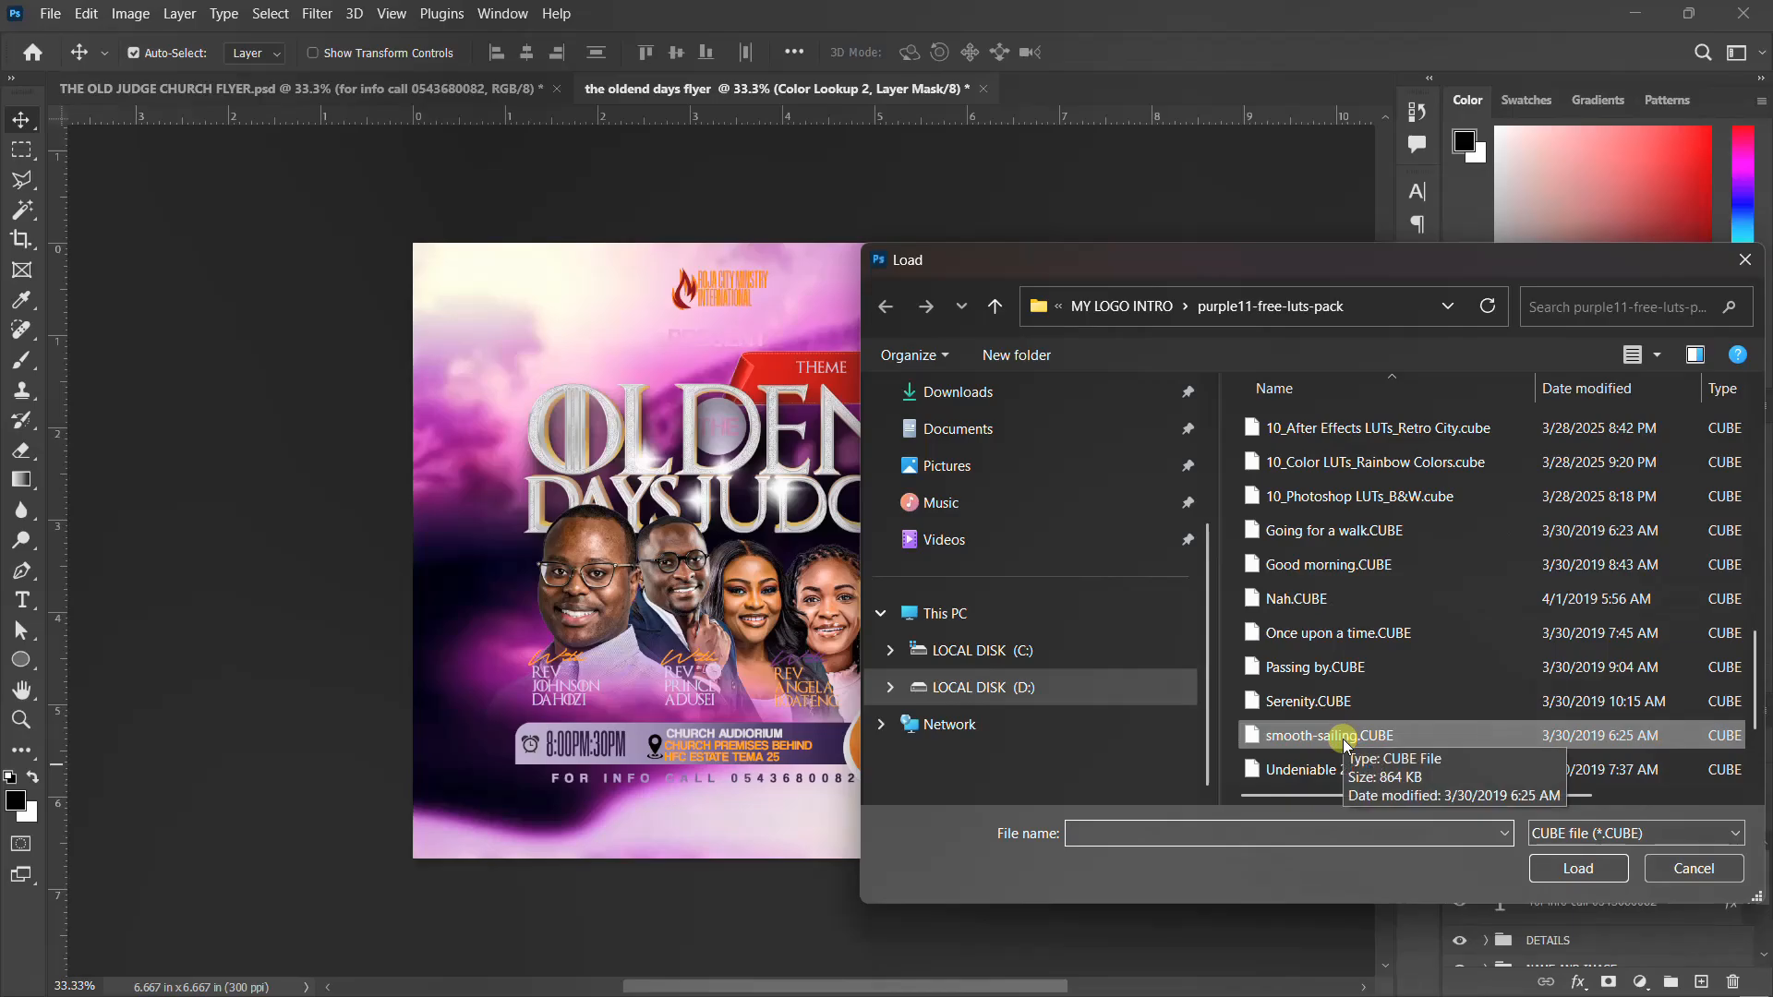
pyautogui.click(1357, 738)
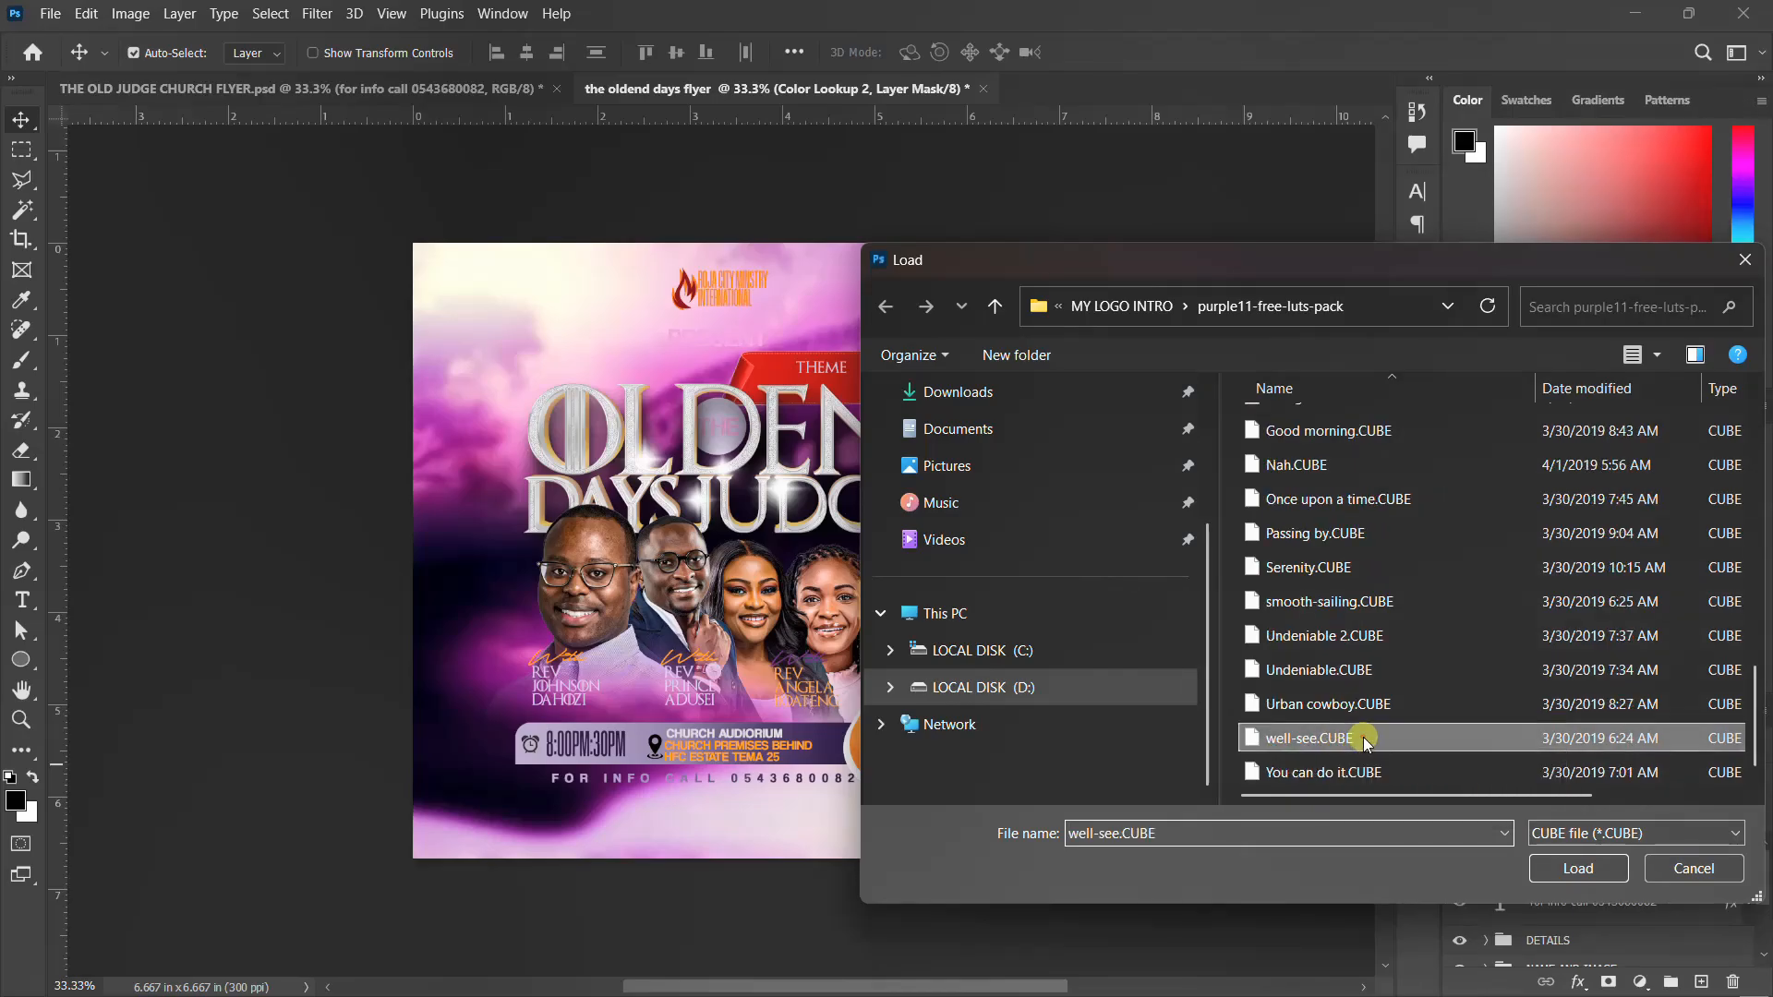
pyautogui.click(1577, 868)
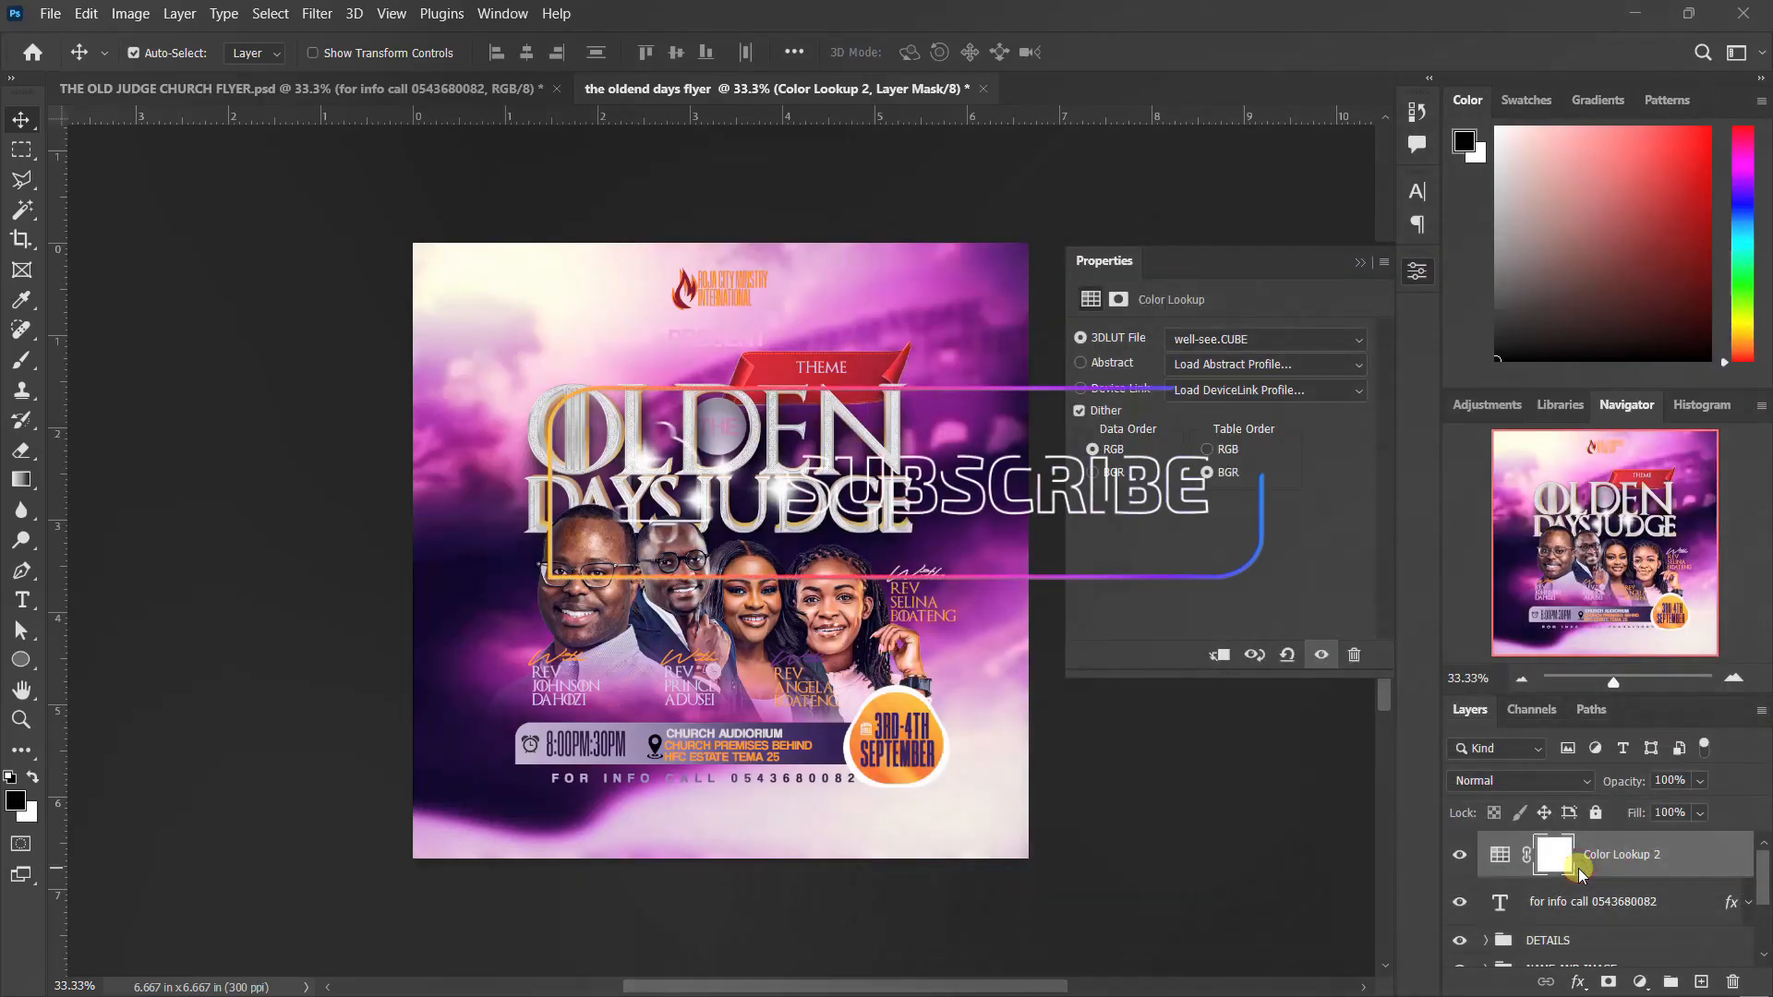
pyautogui.click(1414, 274)
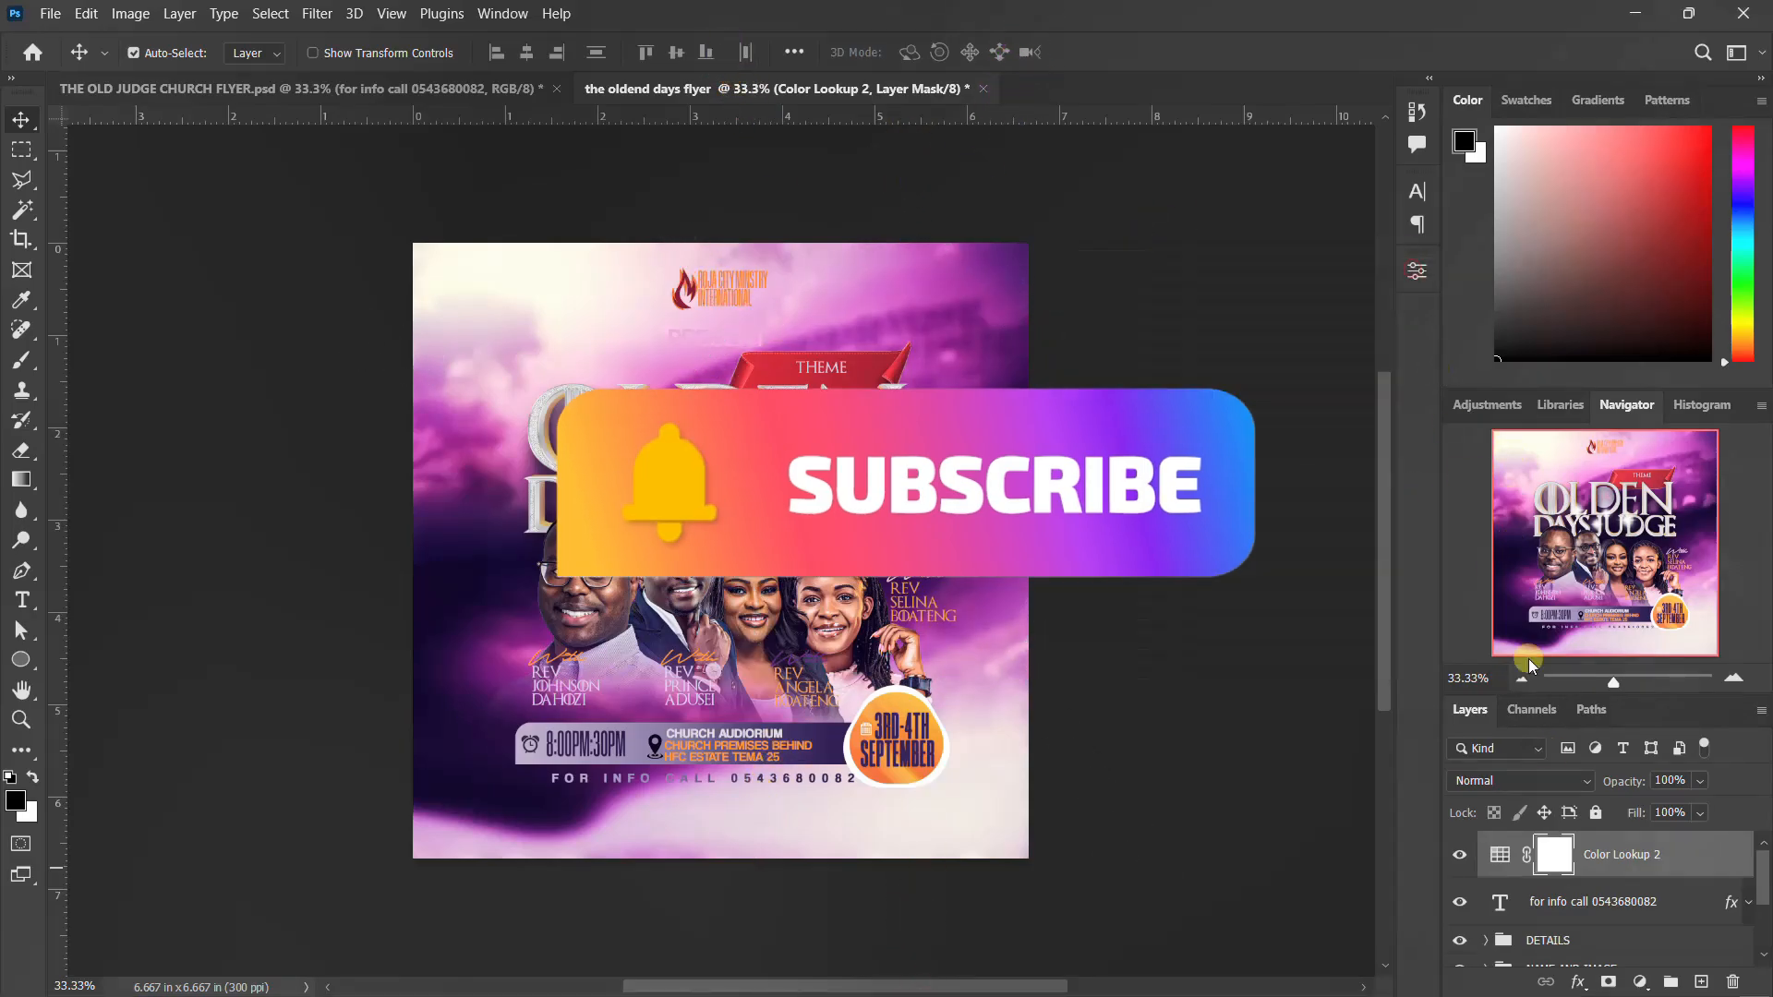
# Set the blend mode of the new Color Lookup adjustment layer to Luminosity
pyautogui.click(1559, 780)
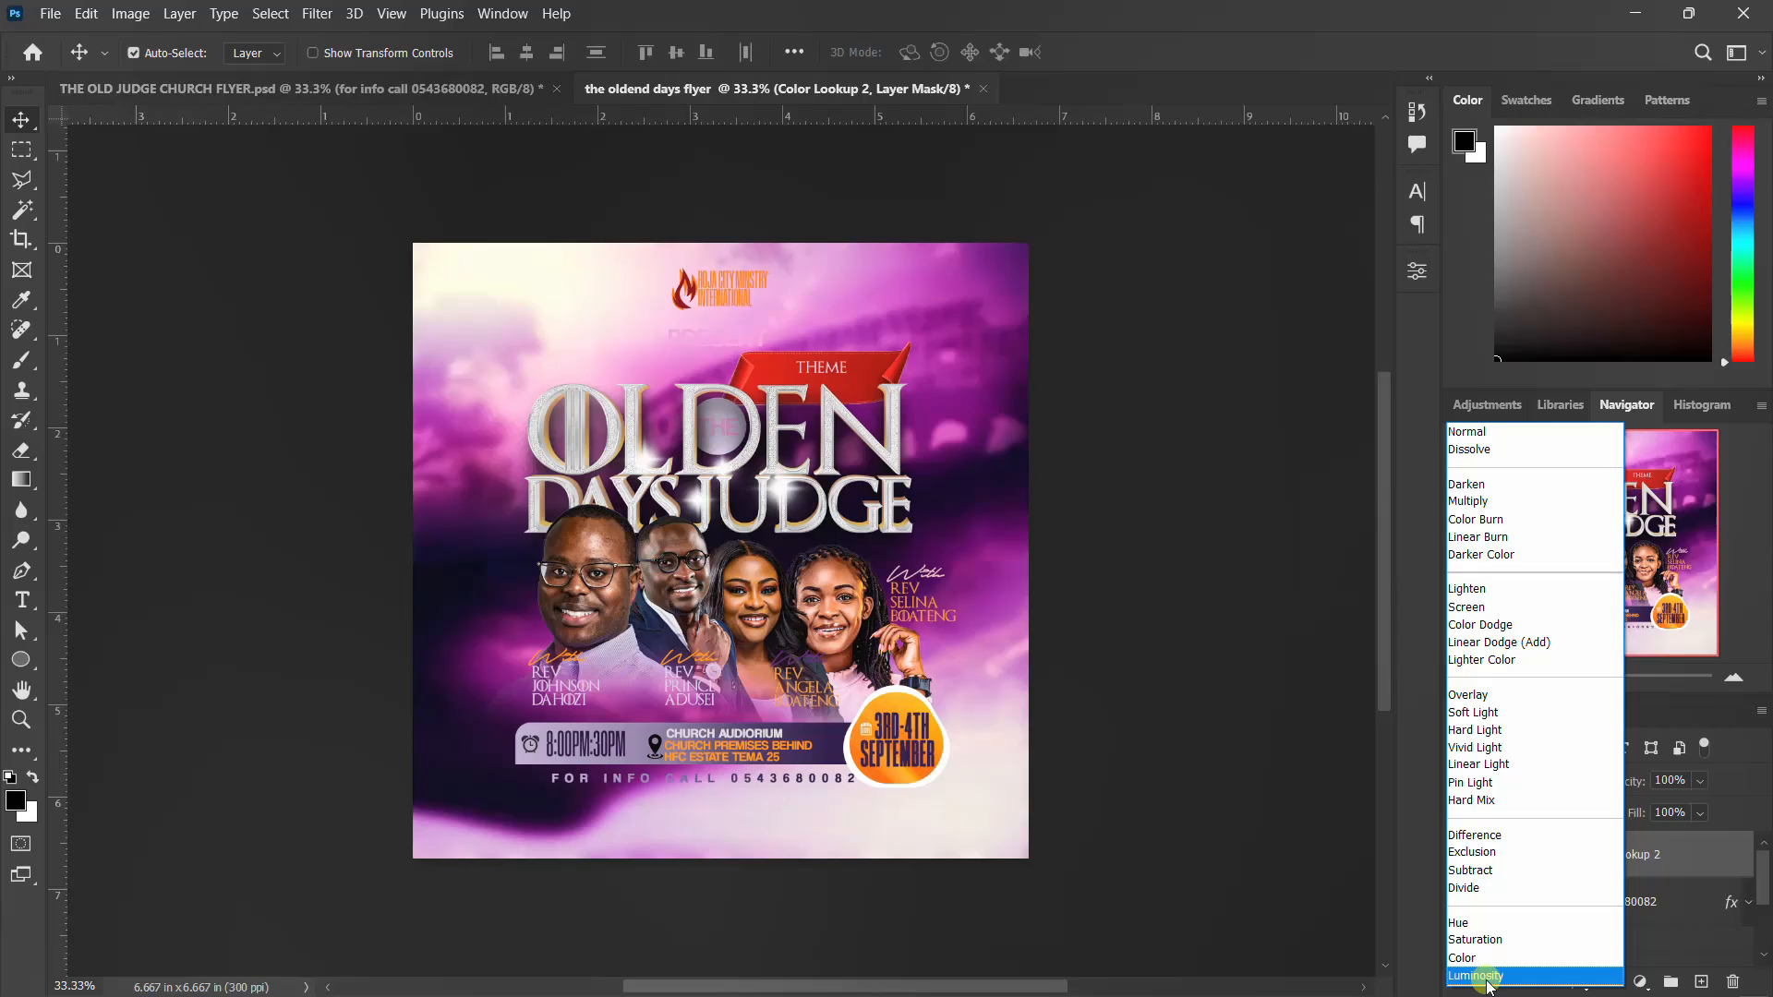
pyautogui.click(1482, 976)
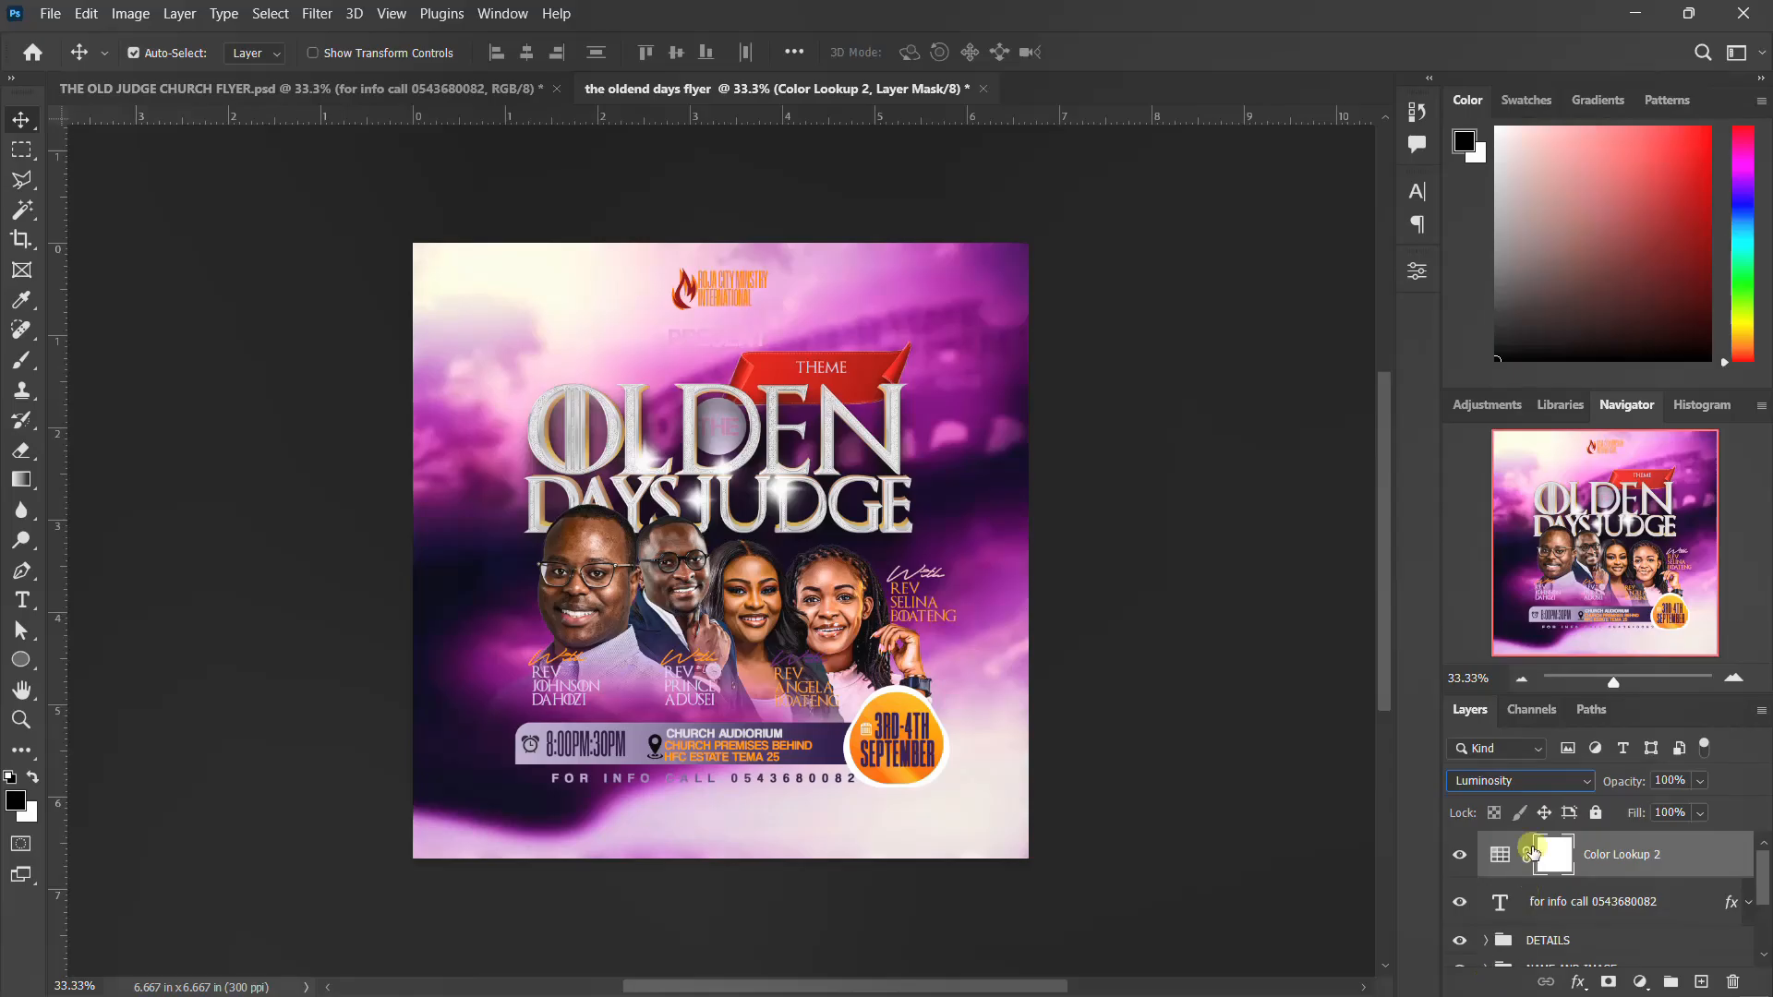
pyautogui.moveTo(1533, 852); pyautogui.dragTo(1531, 836)
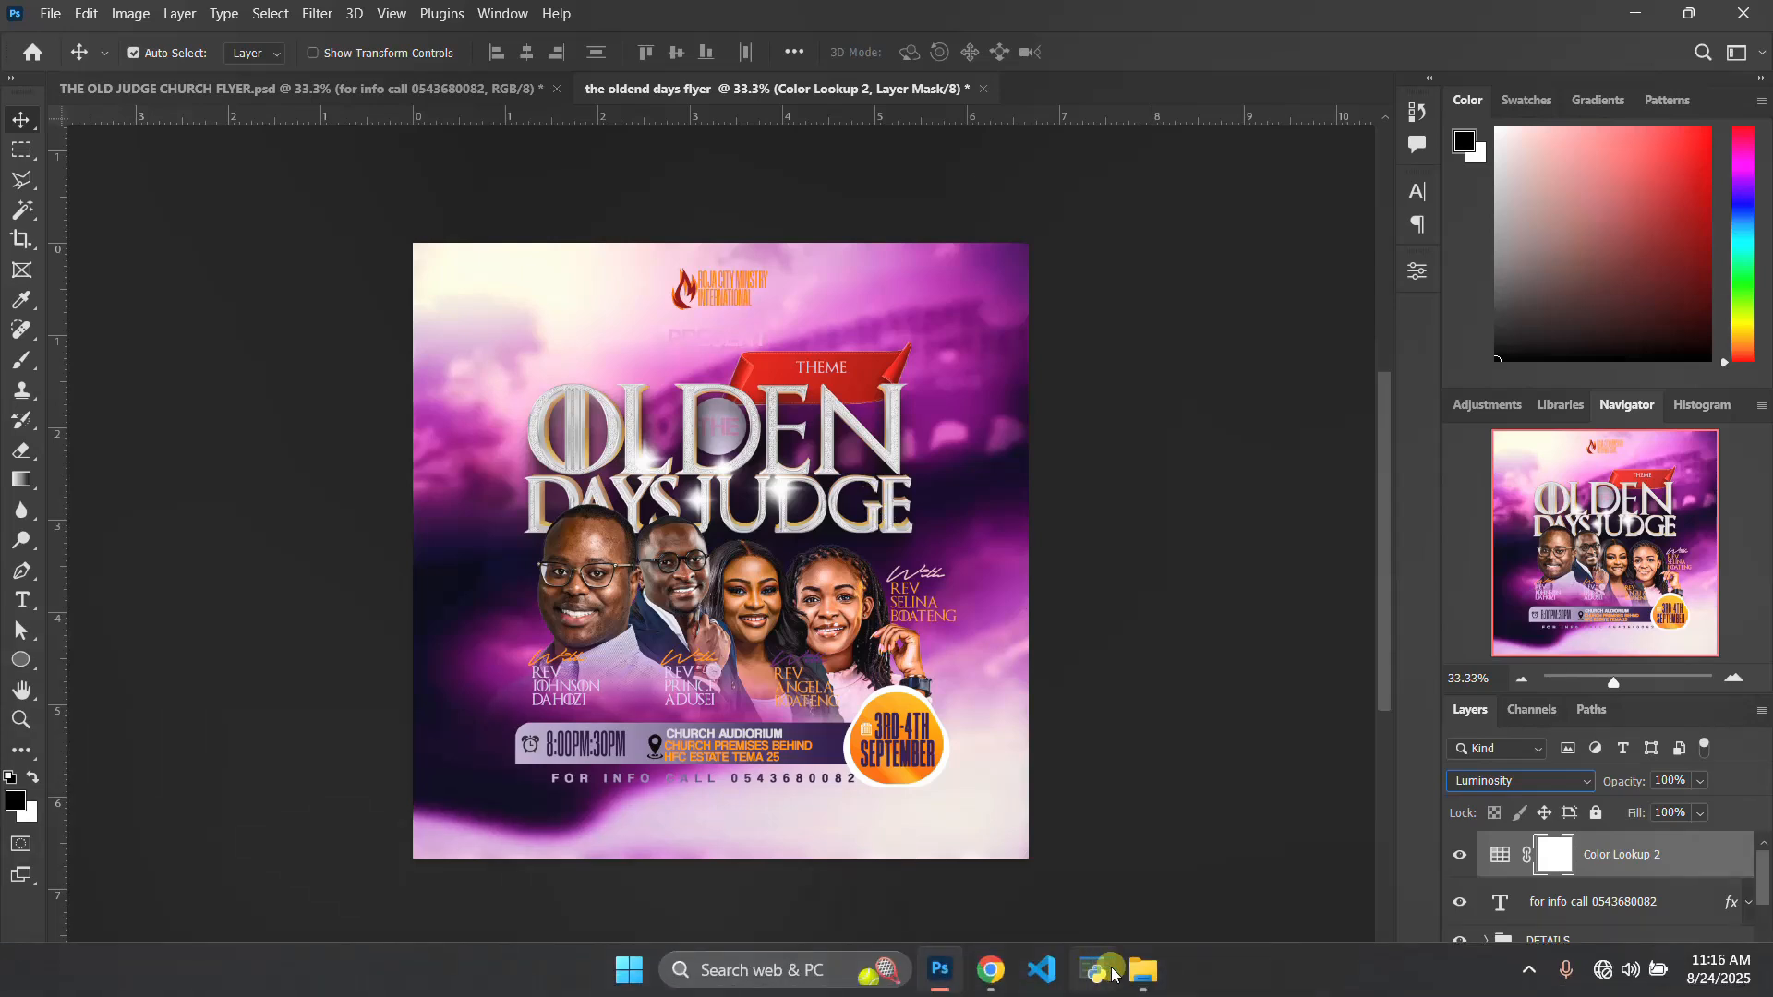
# Look over the flyer, mockup and PSD files in the THE OLDEN DAYS JUDGE FLYER folder in File Explorer, and return to Photoshop
pyautogui.moveTo(1143, 951)
pyautogui.click(1262, 878)
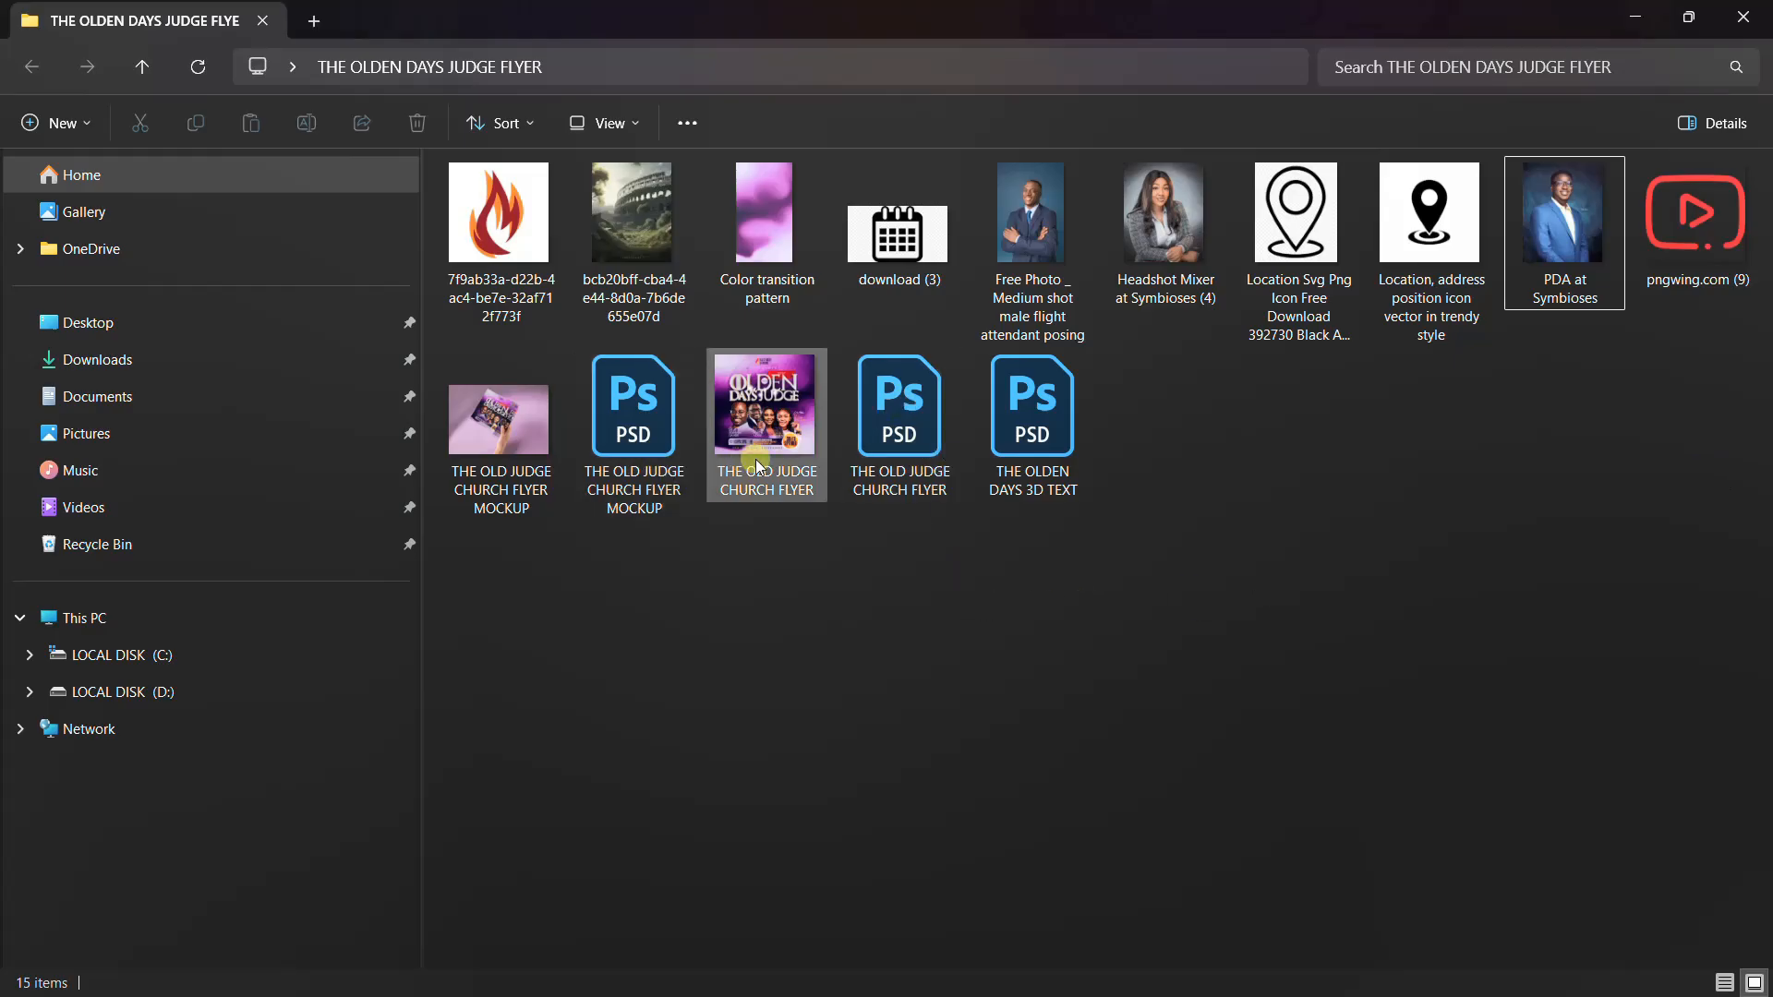
pyautogui.click(786, 434)
pyautogui.click(617, 417)
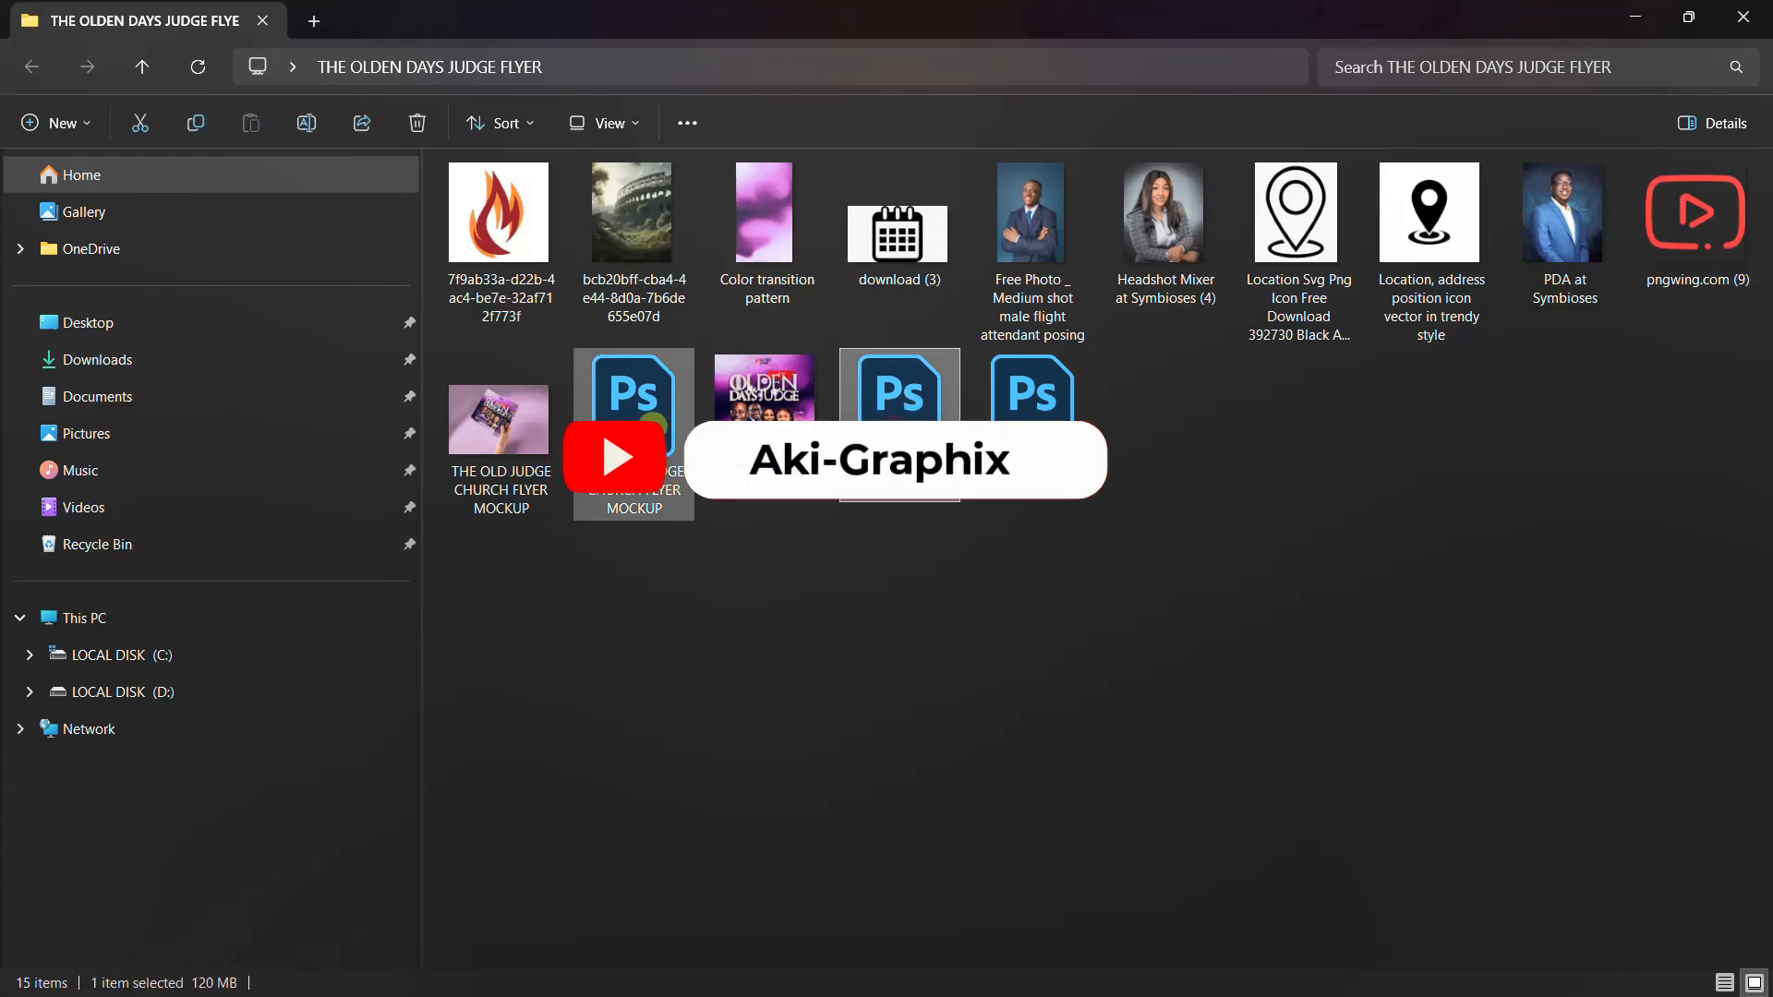
pyautogui.moveTo(1766, 448); pyautogui.dragTo(480, 201)
pyautogui.click(707, 695)
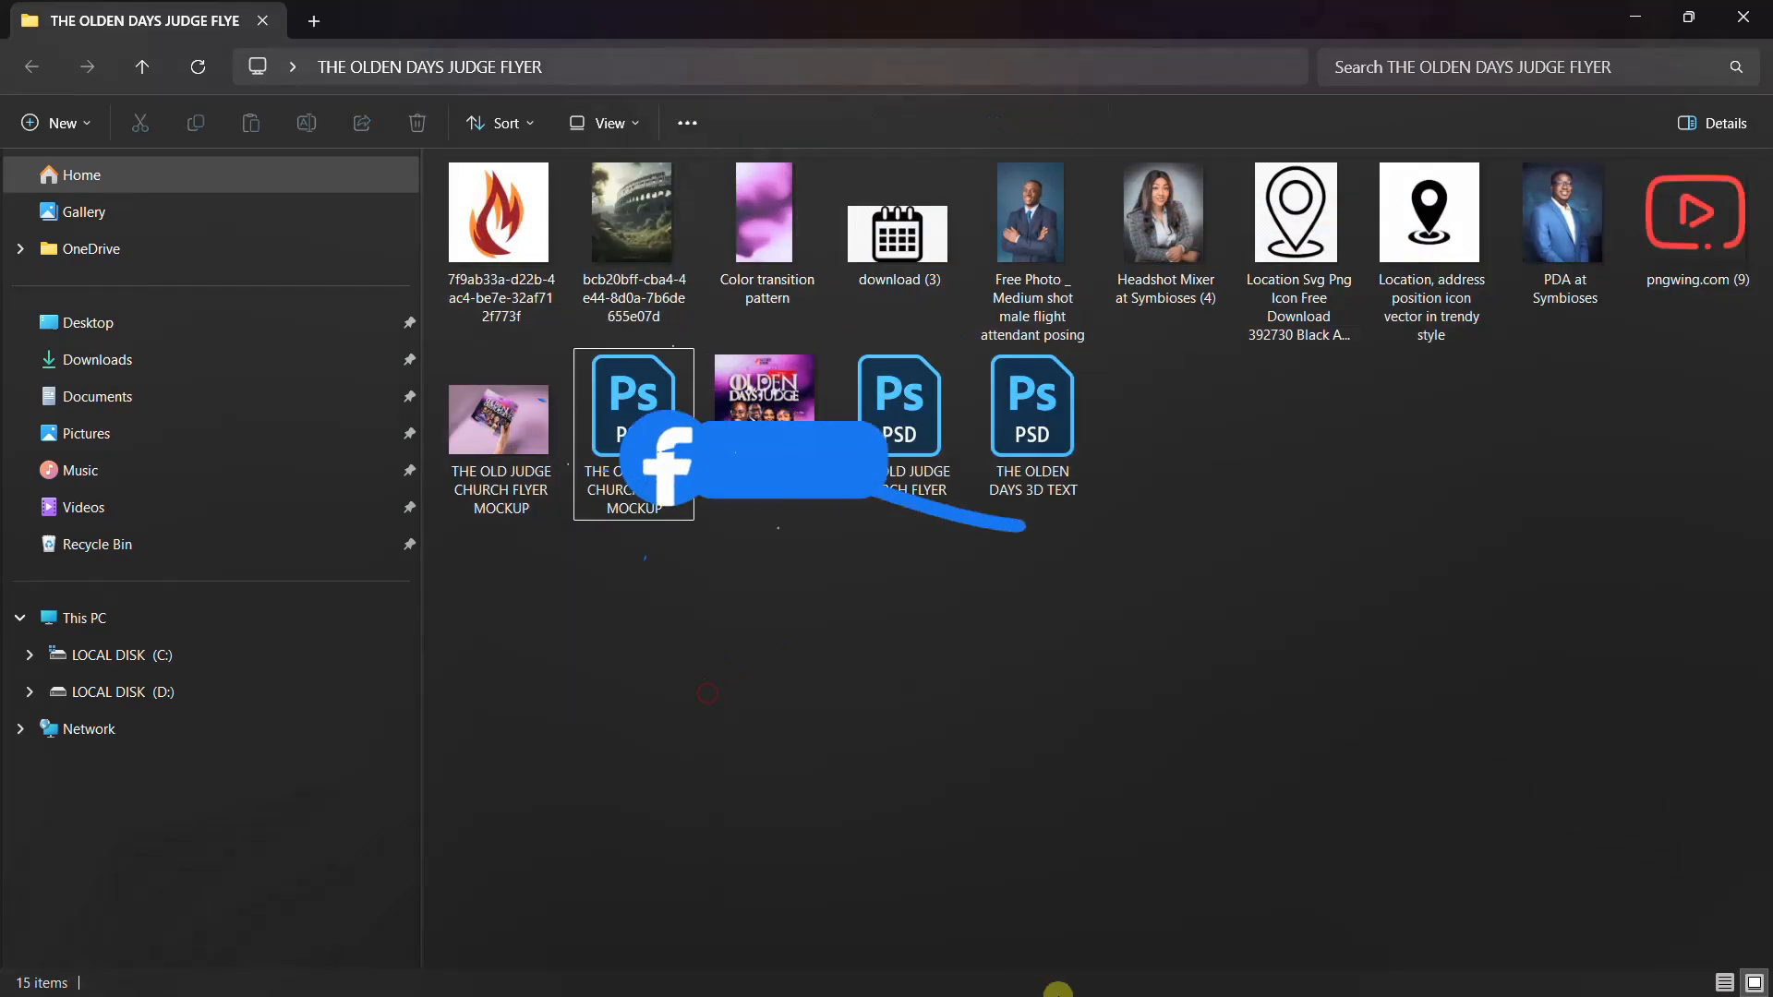
pyautogui.click(942, 967)
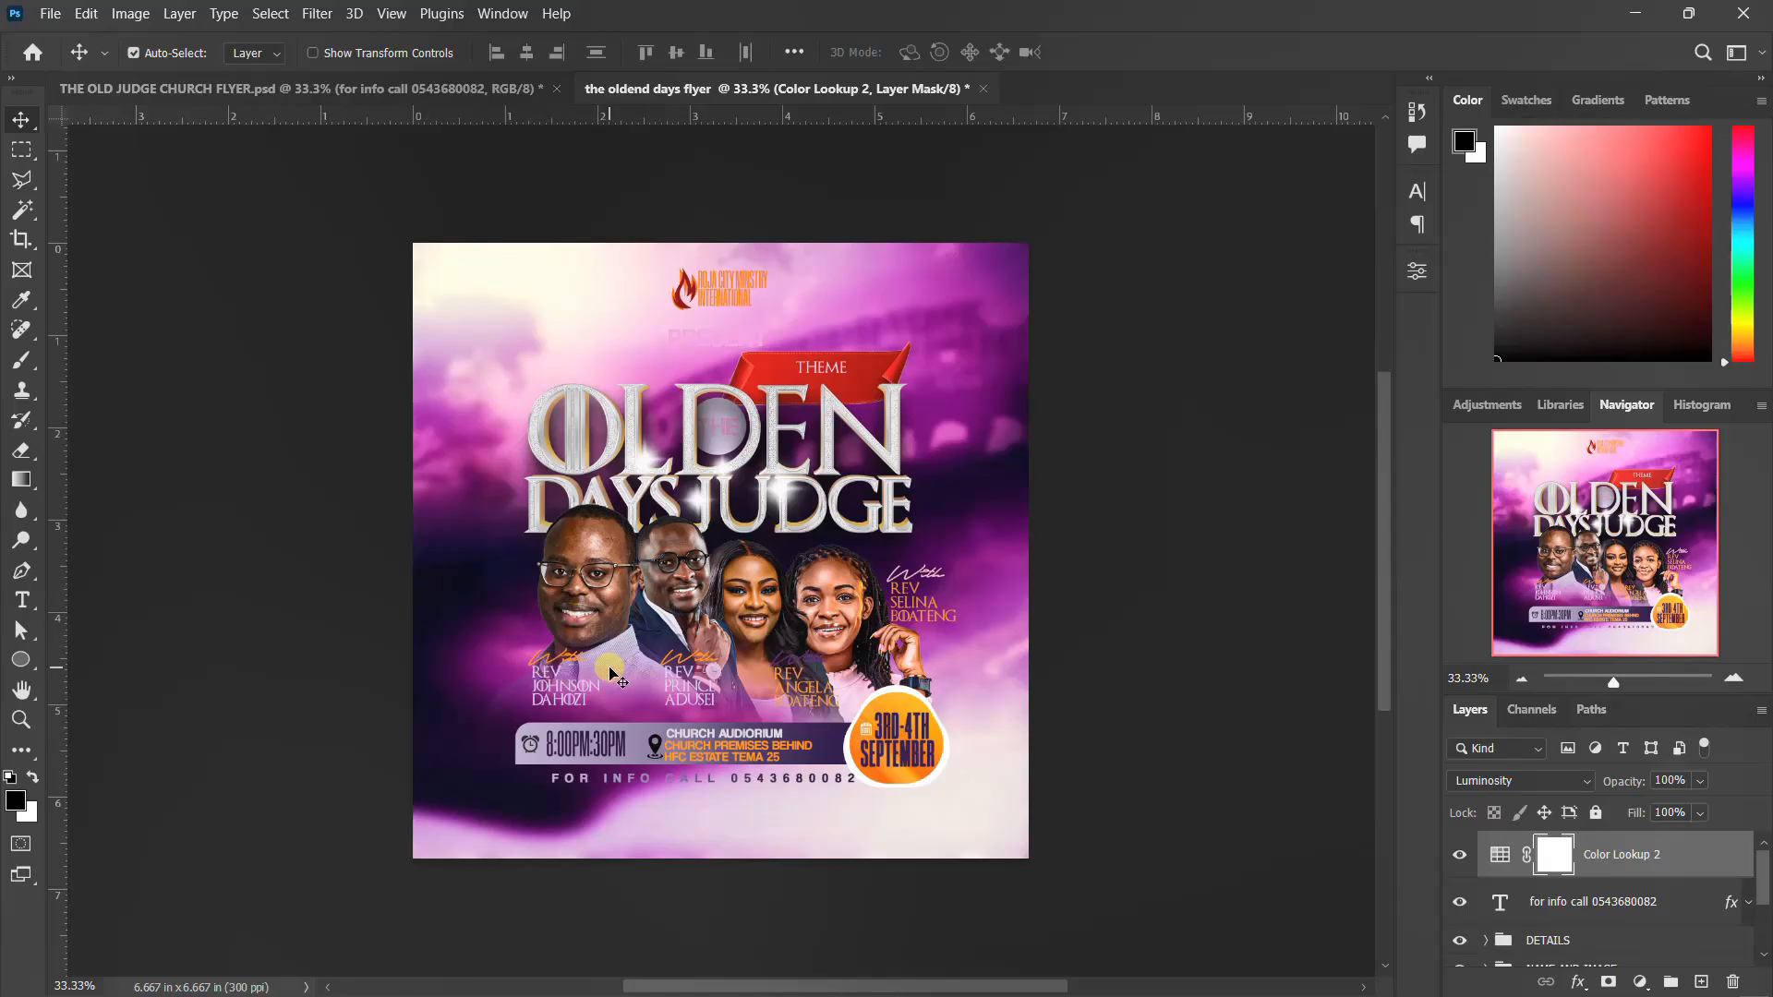
pyautogui.click(1524, 982)
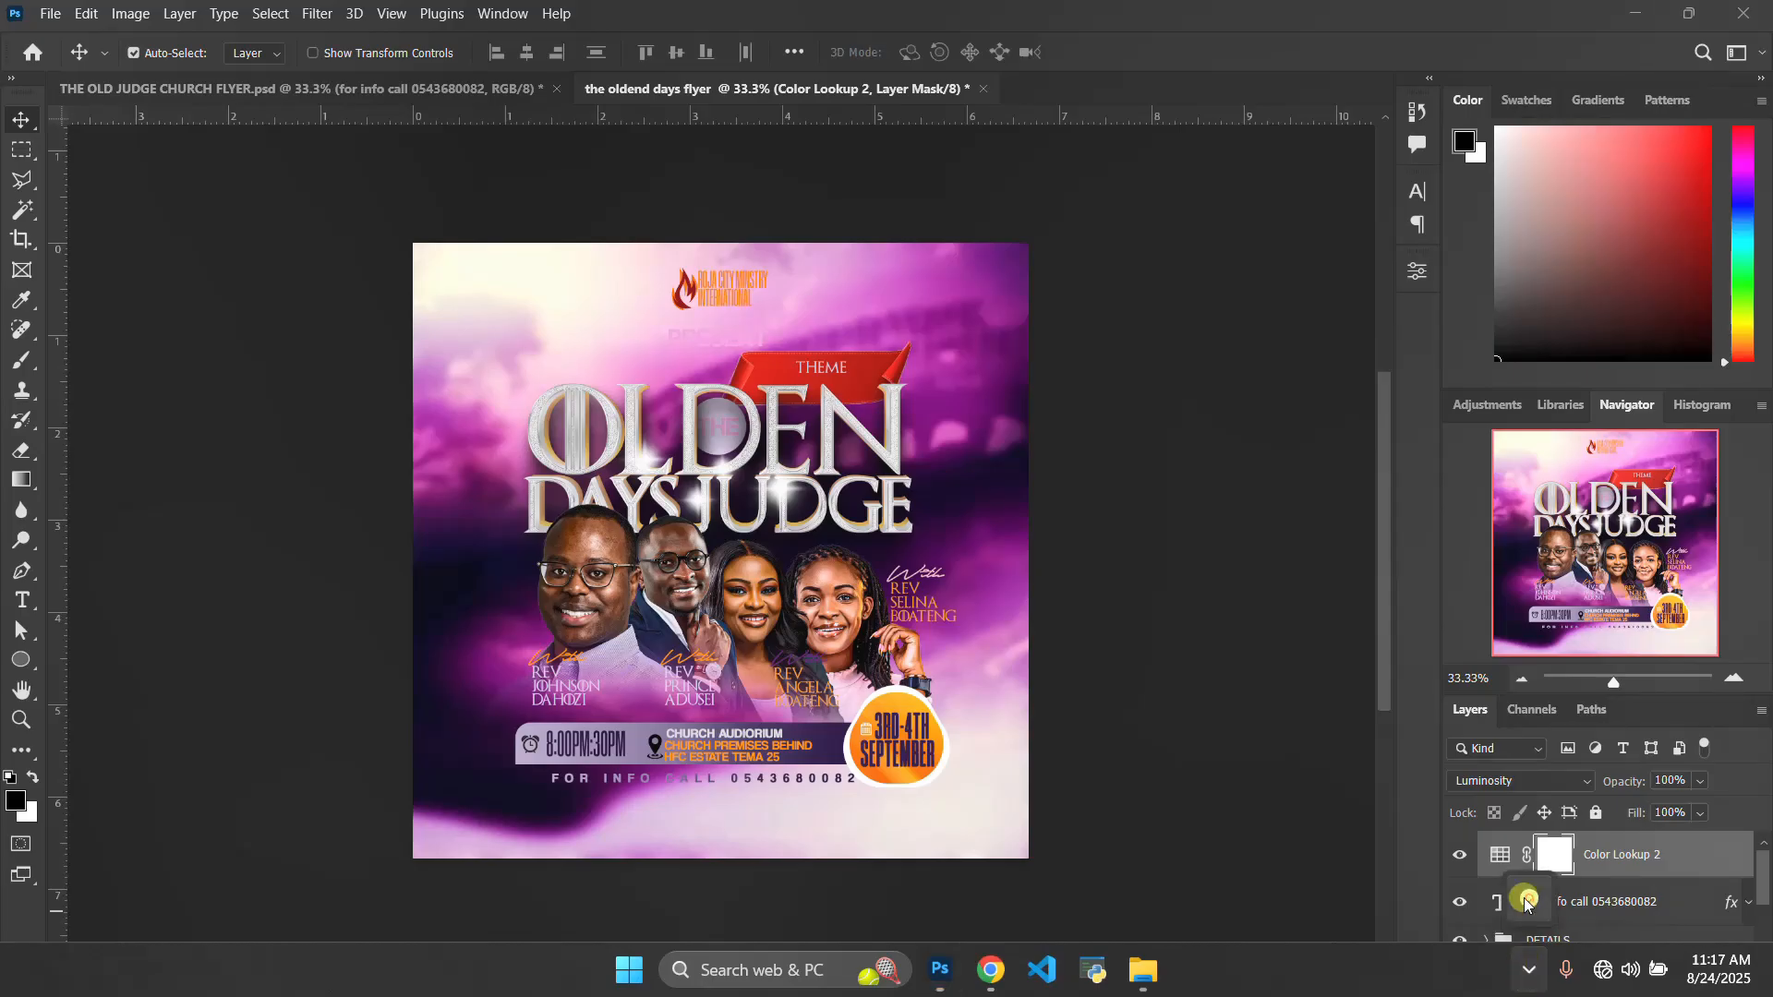